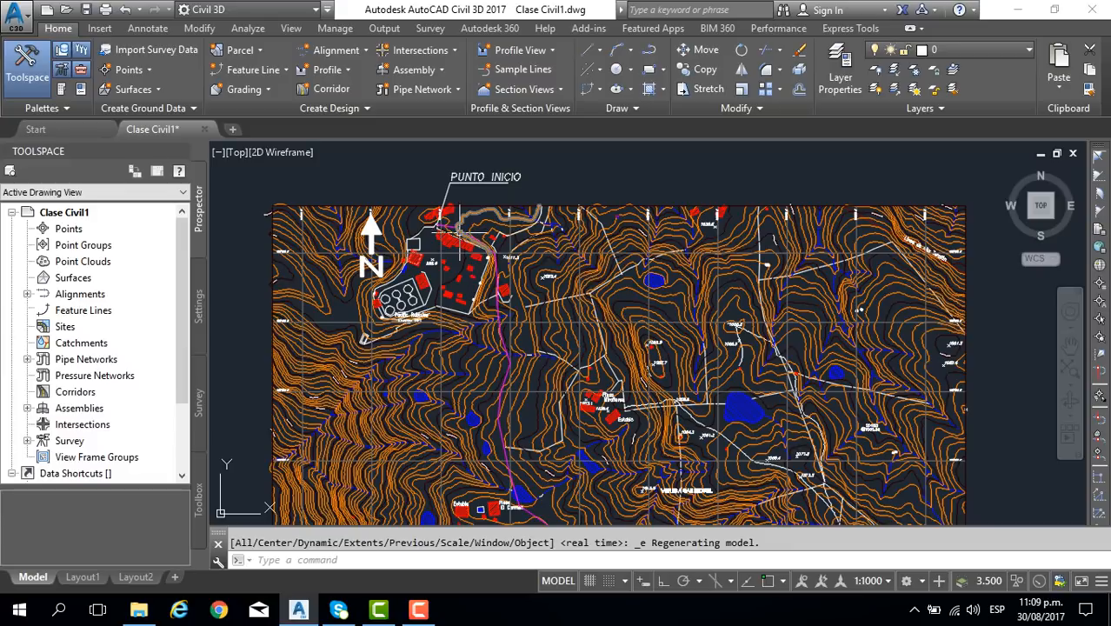
Examine the topographic plan from the PUNTO INICIO label down to the southern end of the magenta route.
middle_drag(456, 259, 455, 231)
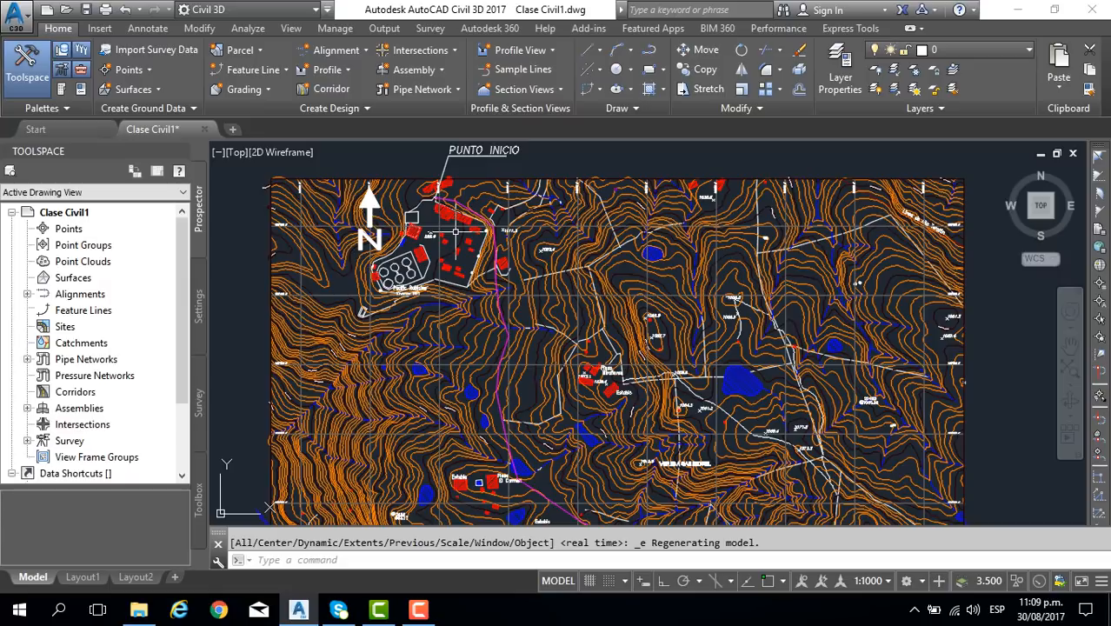
scroll(456, 231, down, 2)
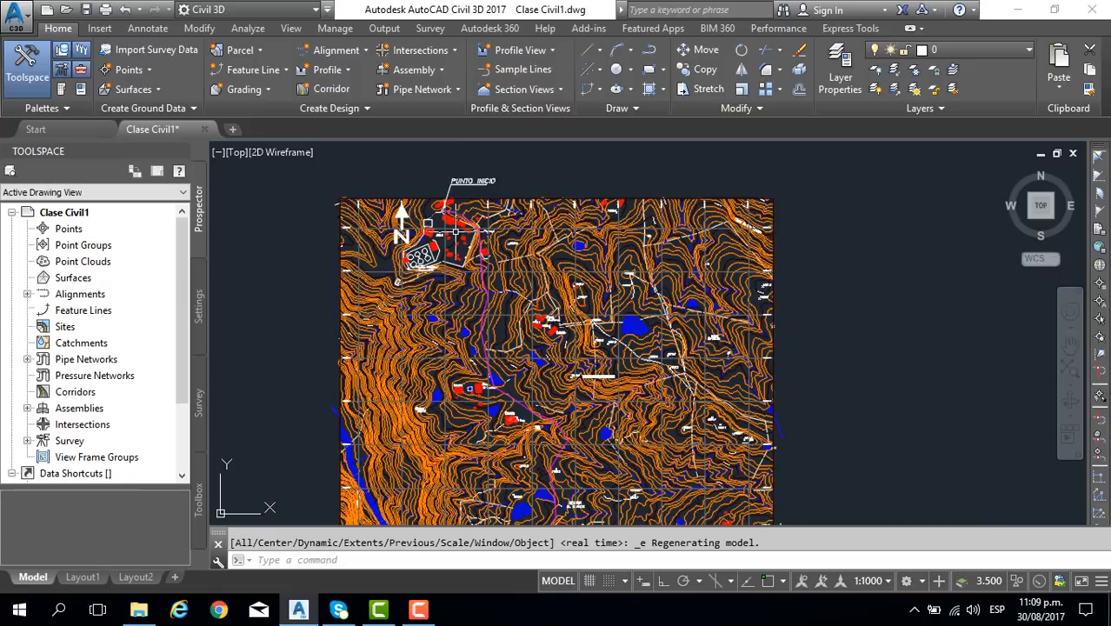
scroll(455, 231, down, 4)
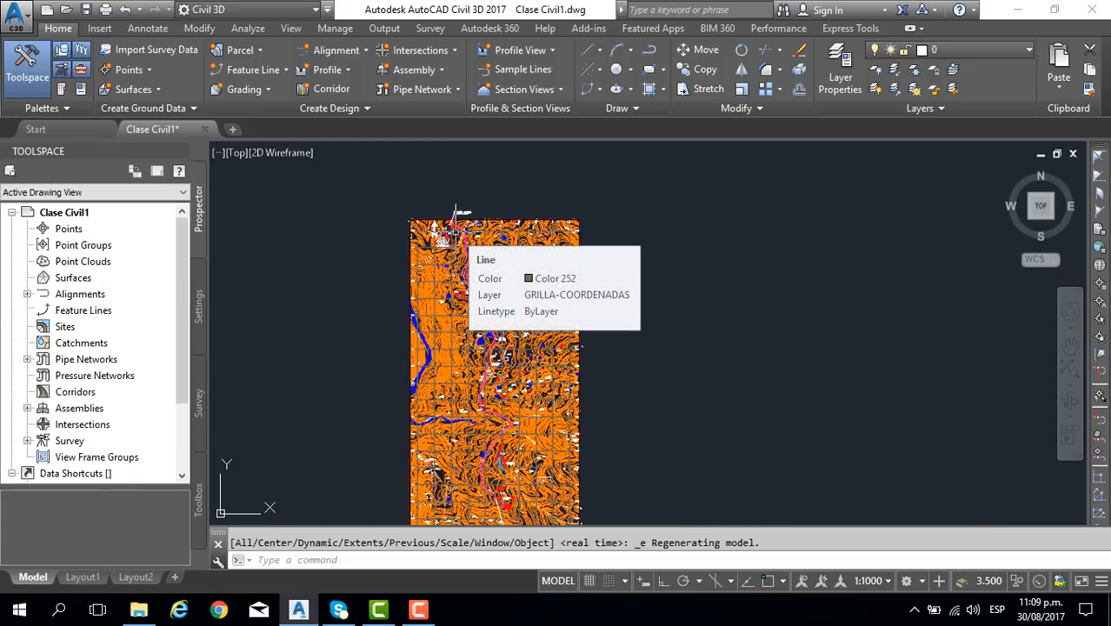
mouse_move(456, 212)
middle_down()
mouse_move(437, 166)
mouse_move(448, 157)
mouse_move(419, 193)
middle_up()
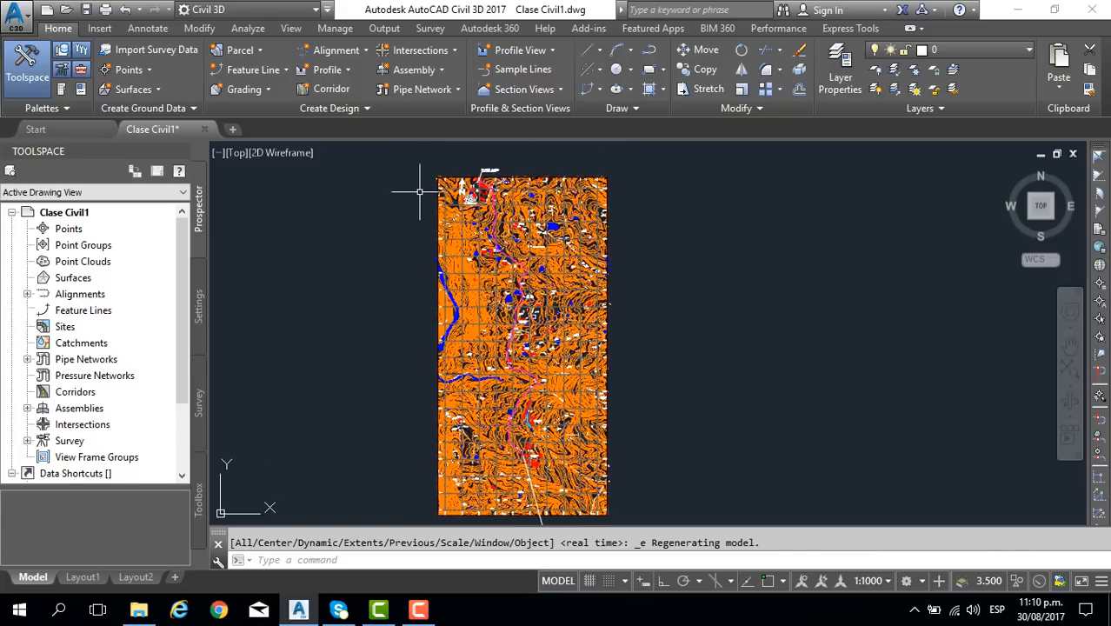
middle_click(419, 192)
middle_click(420, 192)
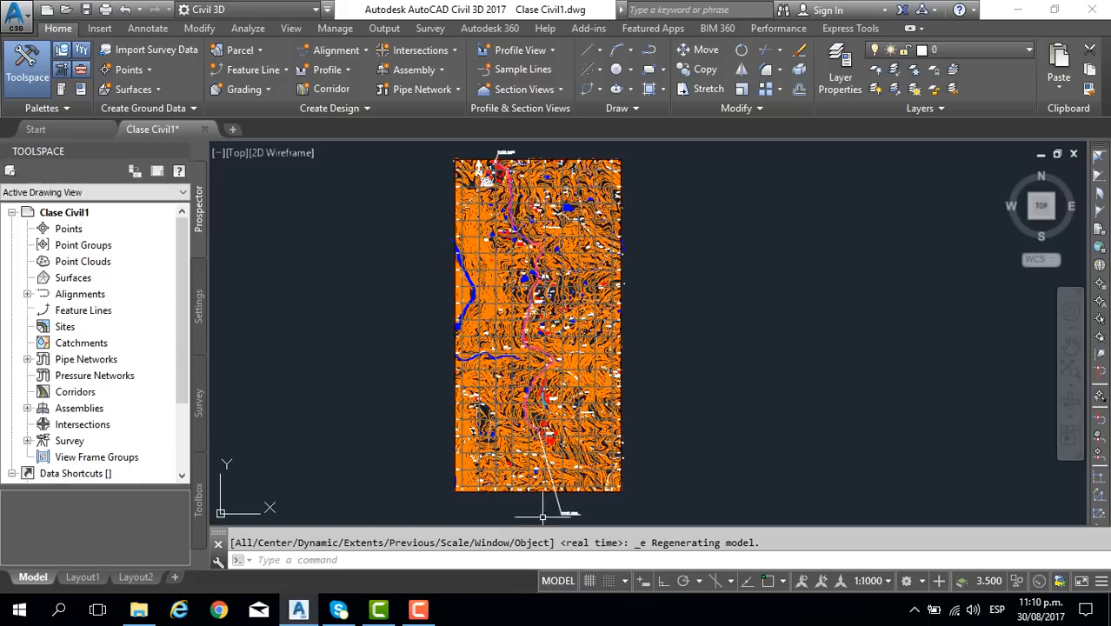
scroll(487, 174, up, 10)
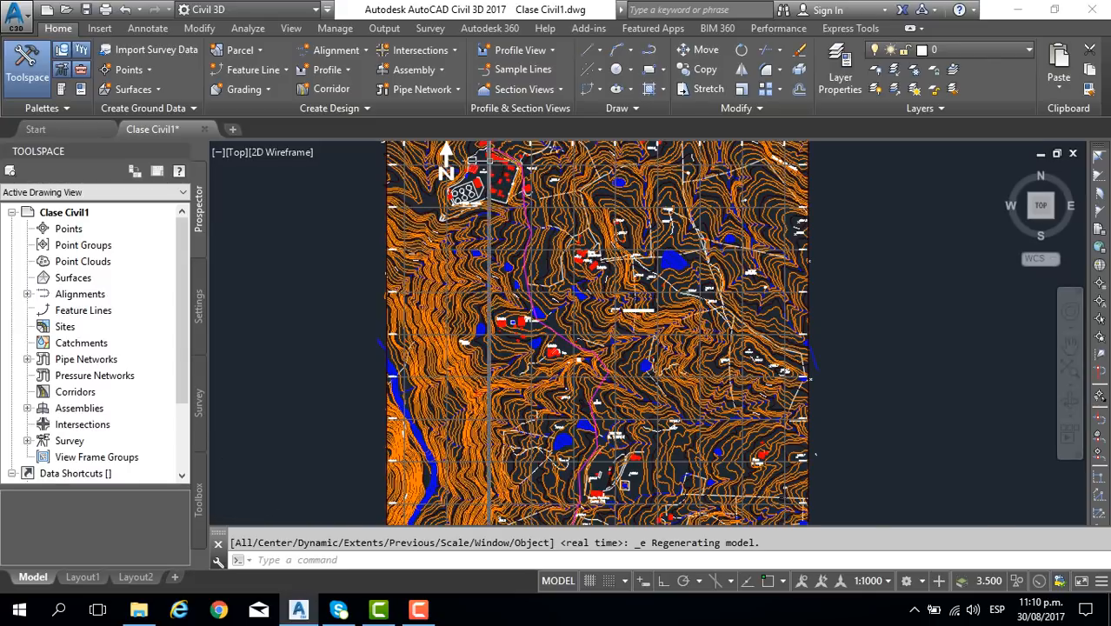
scroll(459, 323, down, 10)
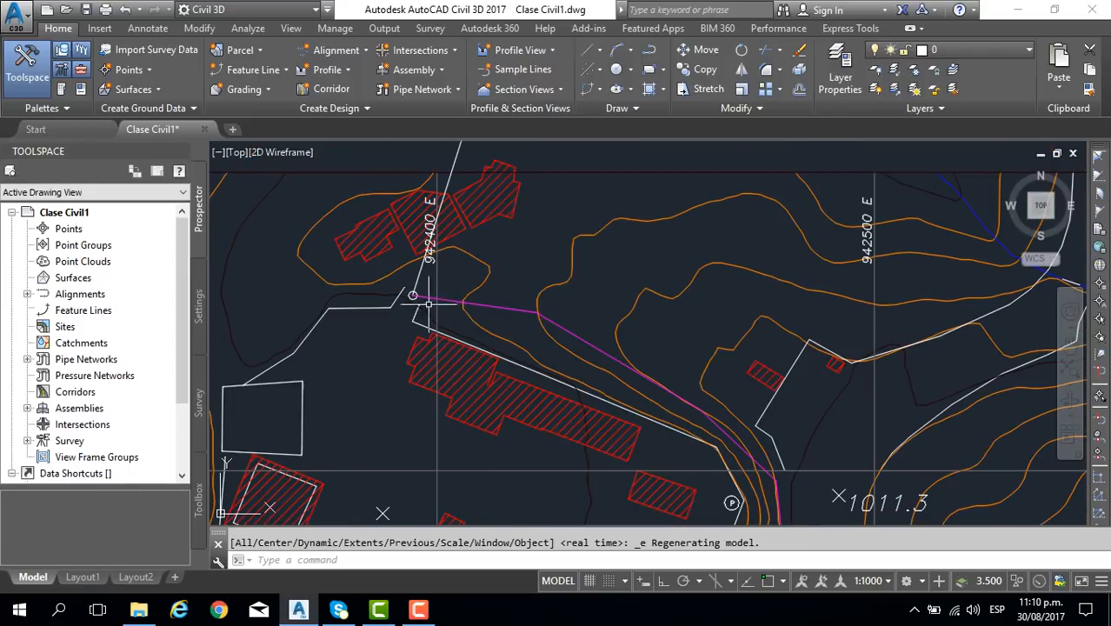
middle_drag(453, 187, 451, 148)
mouse_move(466, 372)
middle_down()
mouse_move(457, 161)
mouse_move(447, 163)
middle_up()
scroll(478, 298, up, 8)
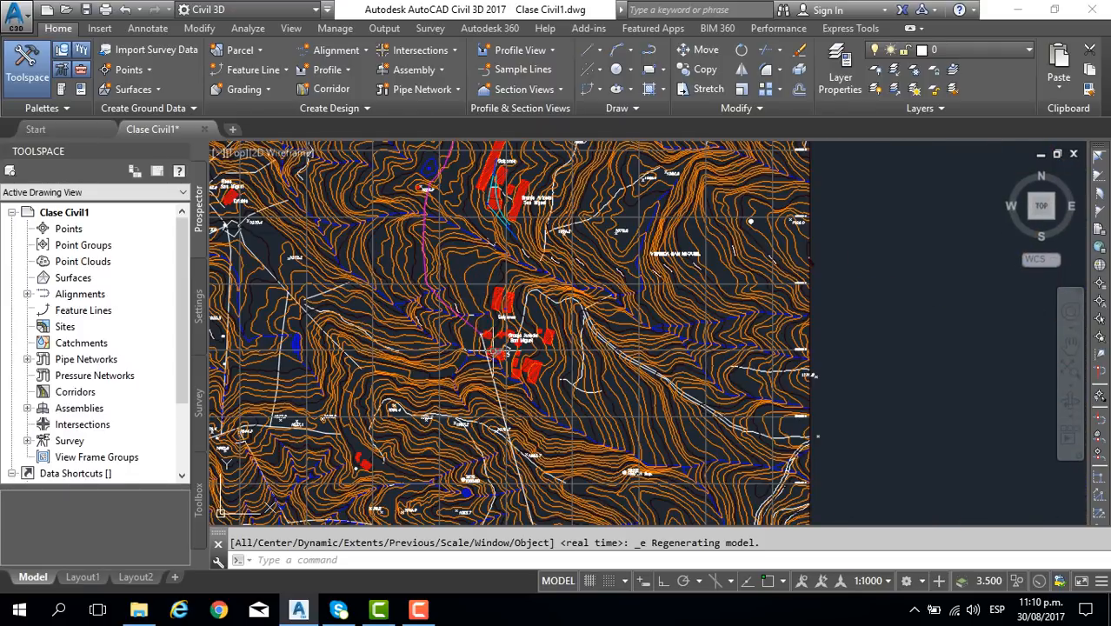
scroll(478, 345, down, 6)
scroll(362, 180, up, 5)
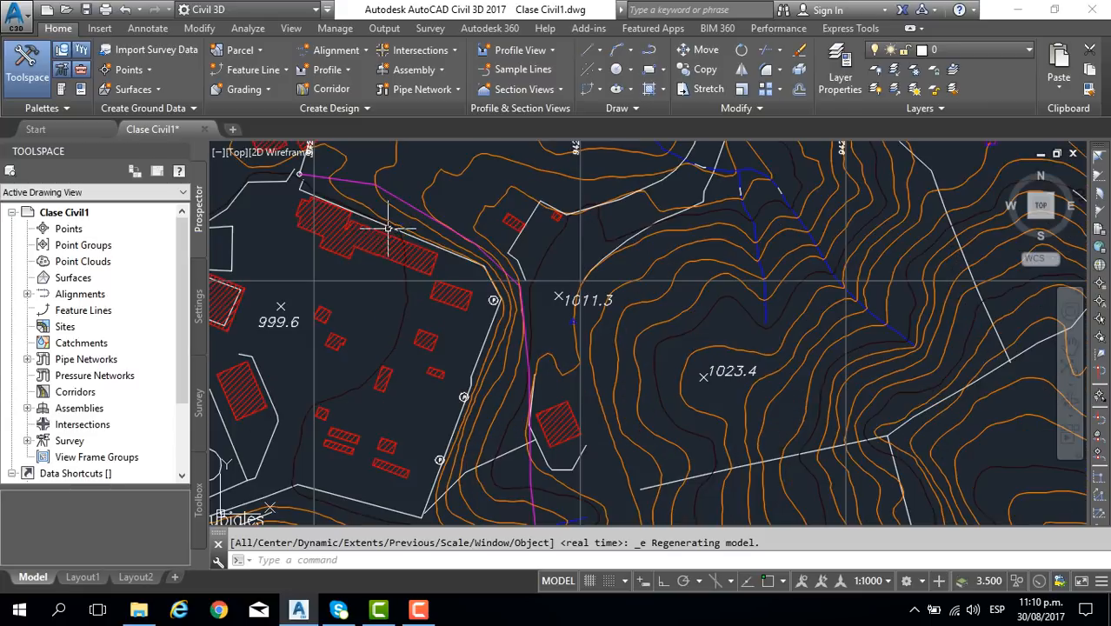
Select the magenta route polyline and follow its course along the contour plan, then clear the selection.
click(365, 181)
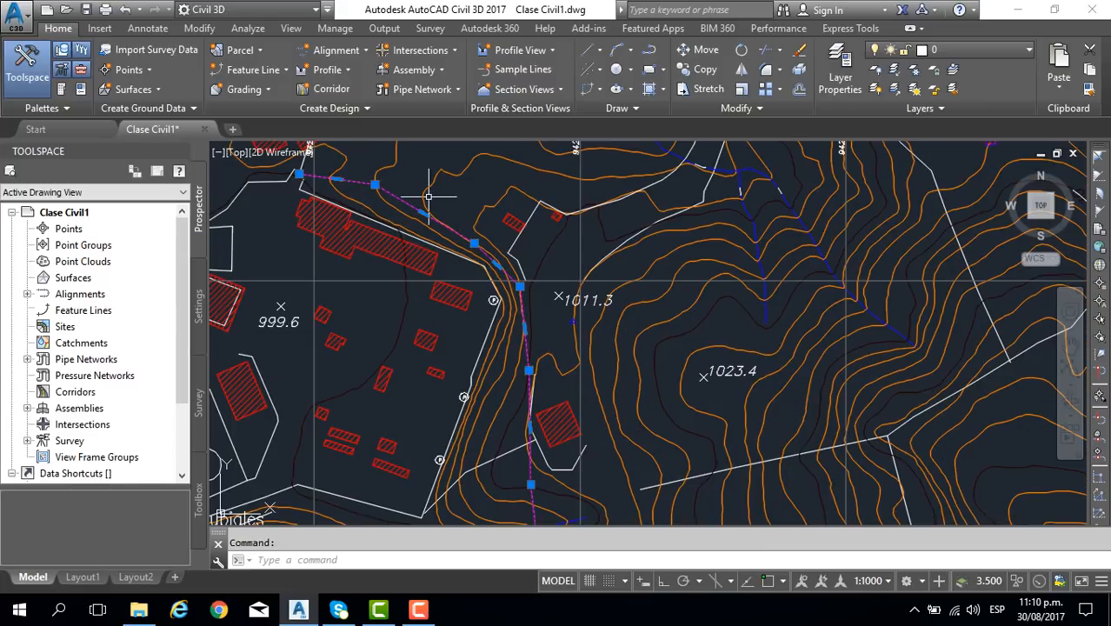
scroll(424, 194, down, 5)
mouse_move(440, 207)
middle_drag(467, 367, 450, 237)
mouse_move(478, 382)
middle_down()
mouse_move(473, 233)
mouse_move(470, 277)
middle_up()
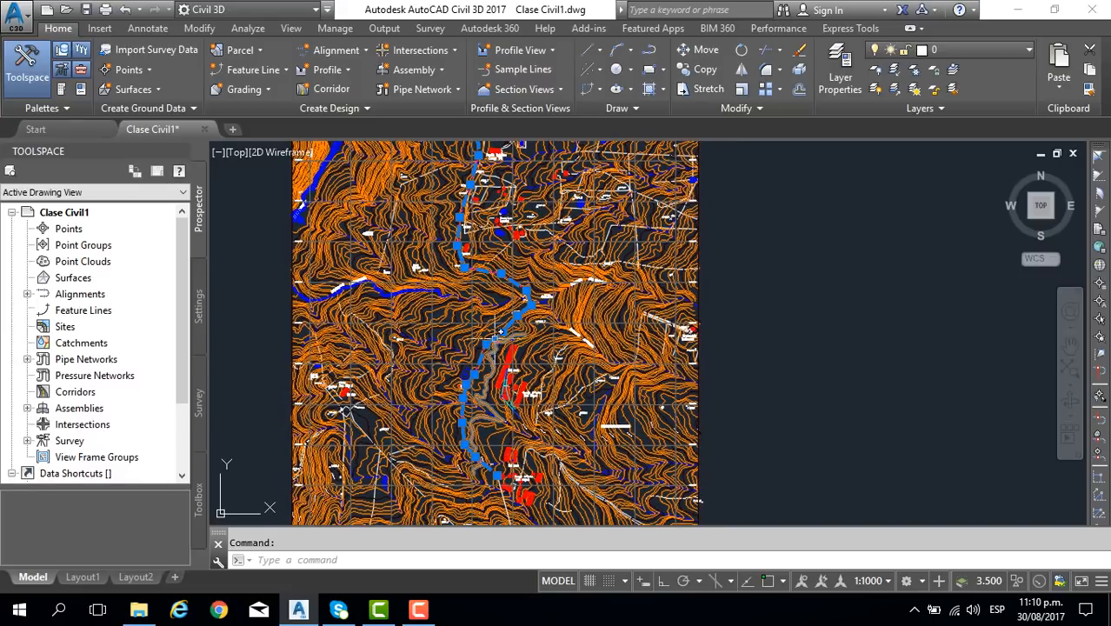
middle_drag(477, 391, 476, 321)
middle_drag(482, 230, 497, 320)
key(Escape)
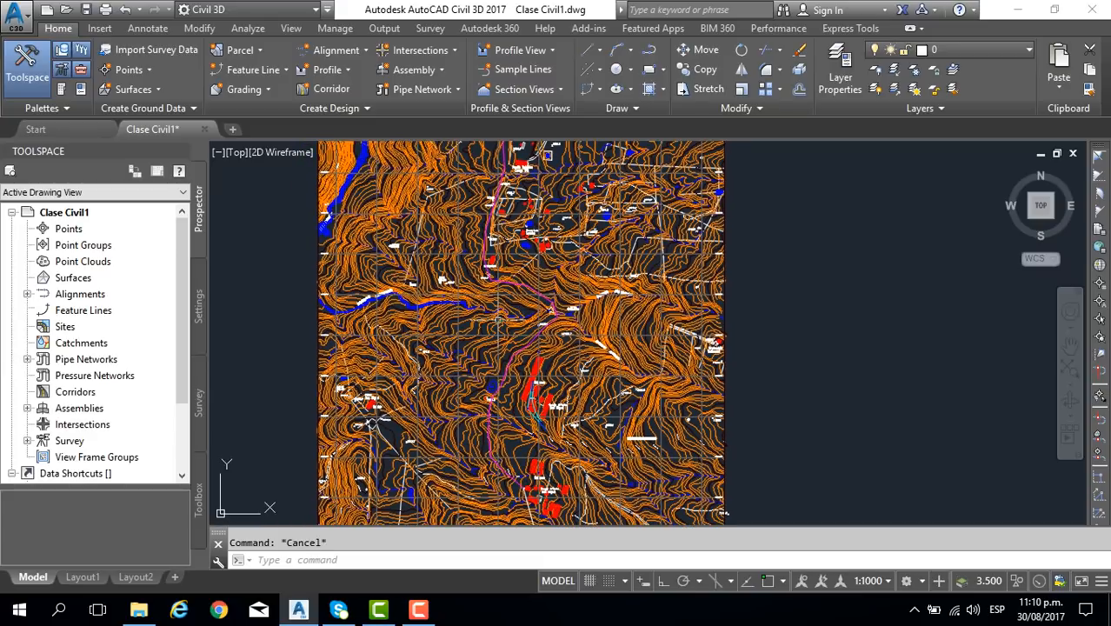
Select two neighbouring contour lines south of the plant one at a time to check their layers.
scroll(497, 320, down, 4)
middle_drag(489, 226, 499, 313)
scroll(499, 238, up, 4)
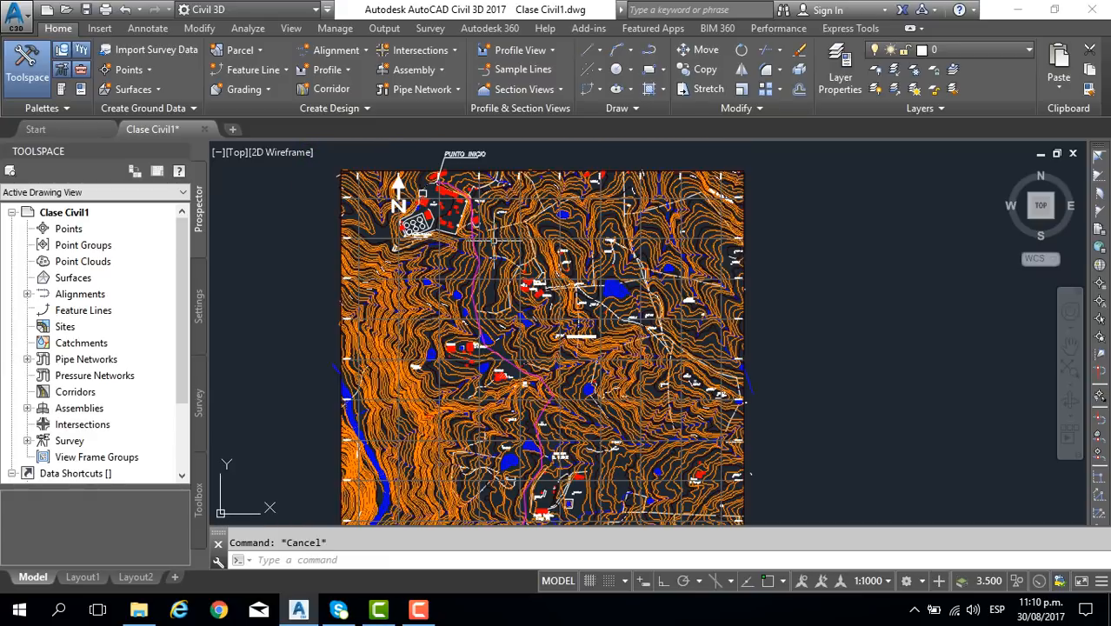
mouse_move(490, 220)
middle_down()
mouse_move(519, 245)
mouse_move(515, 283)
mouse_move(550, 287)
mouse_move(551, 274)
mouse_move(581, 269)
mouse_move(589, 256)
middle_up()
scroll(518, 241, up, 4)
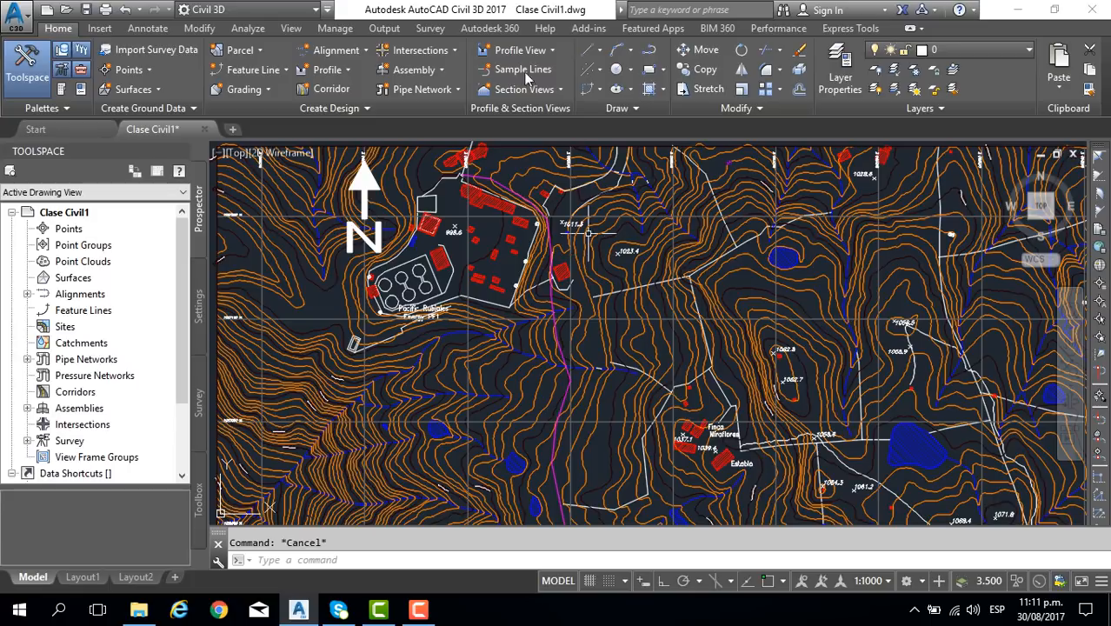
click(519, 368)
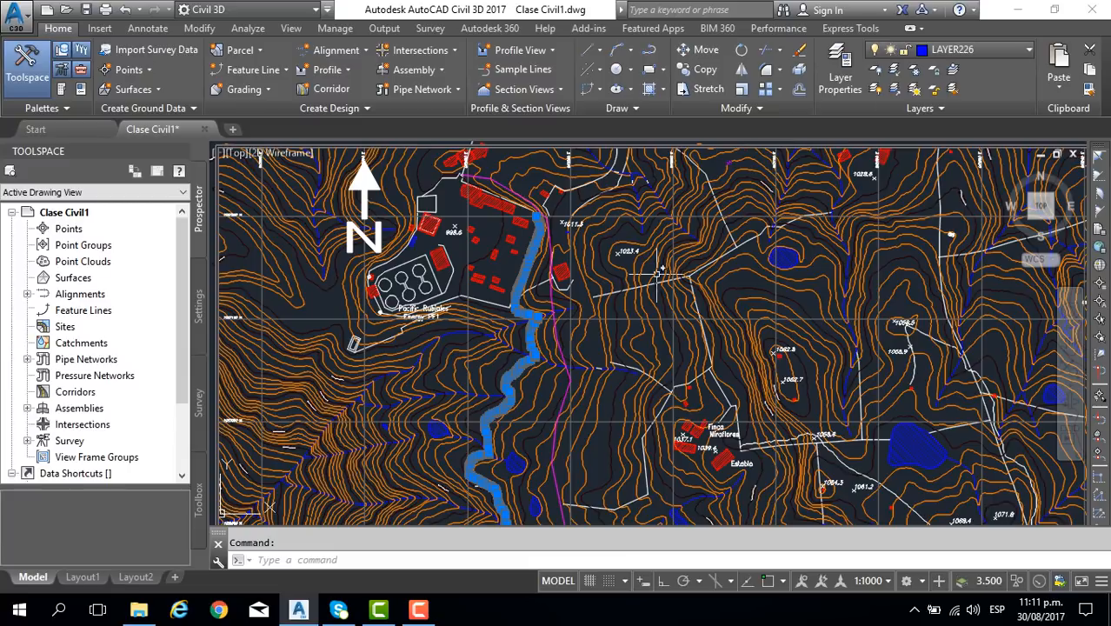
key(Escape)
click(500, 369)
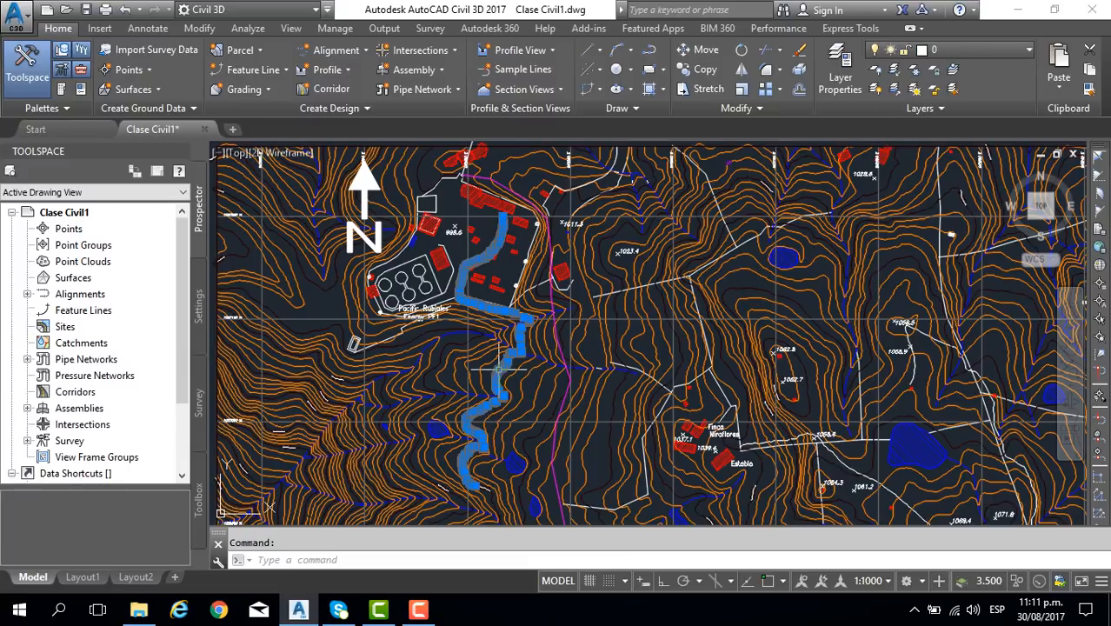
key(Delete)
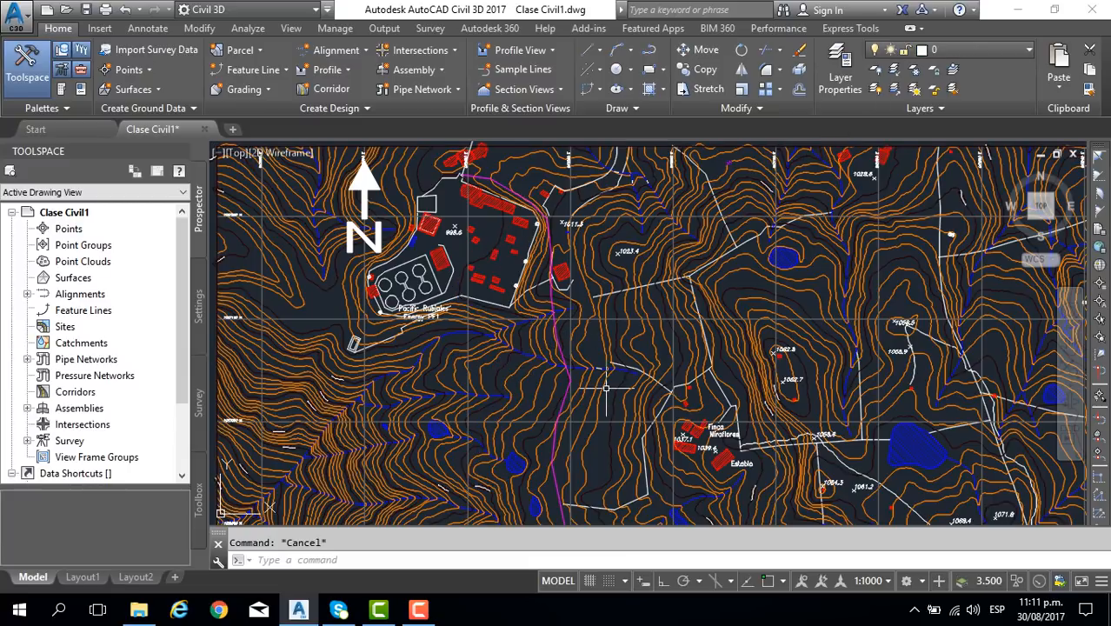
Select all layers in the Layer Properties Manager and turn them off, including the current layer.
text(la)
key(Return)
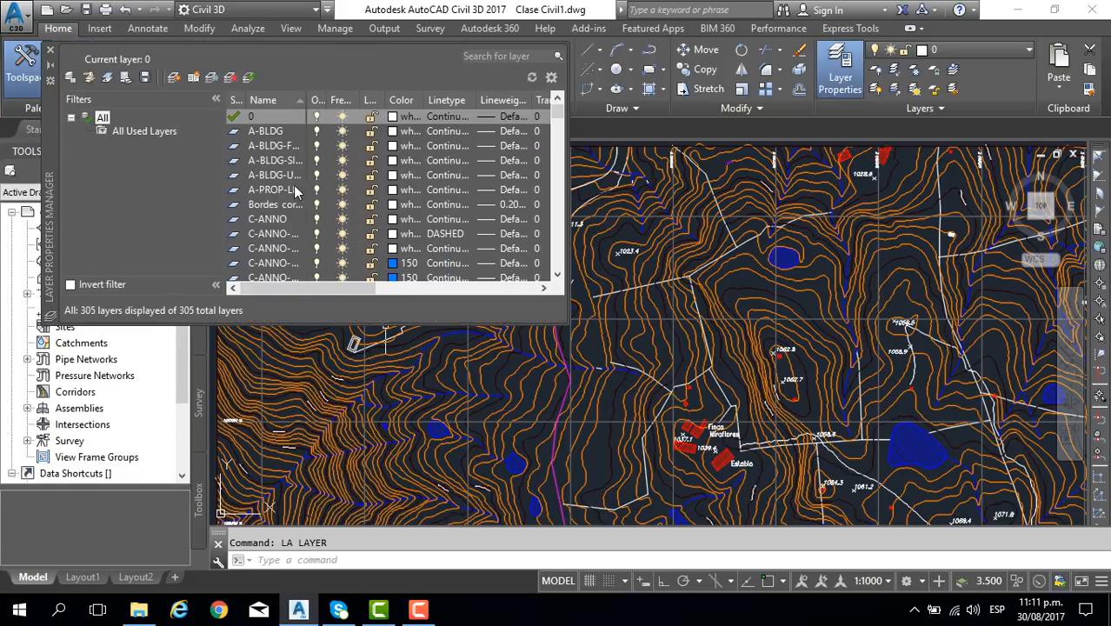
right_click(296, 191)
click(341, 444)
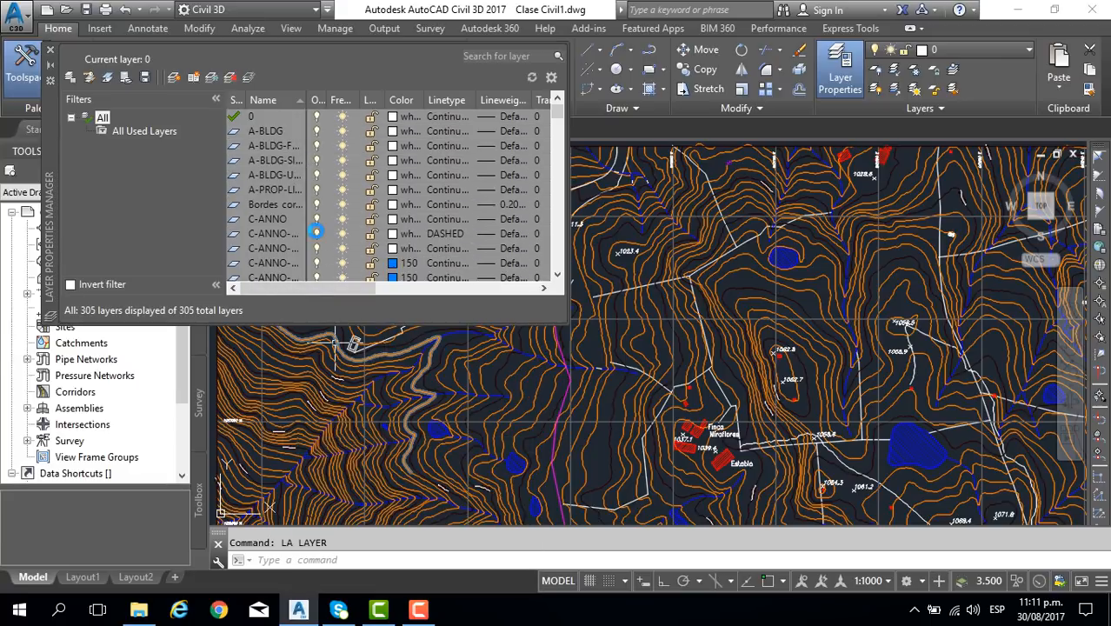
click(316, 232)
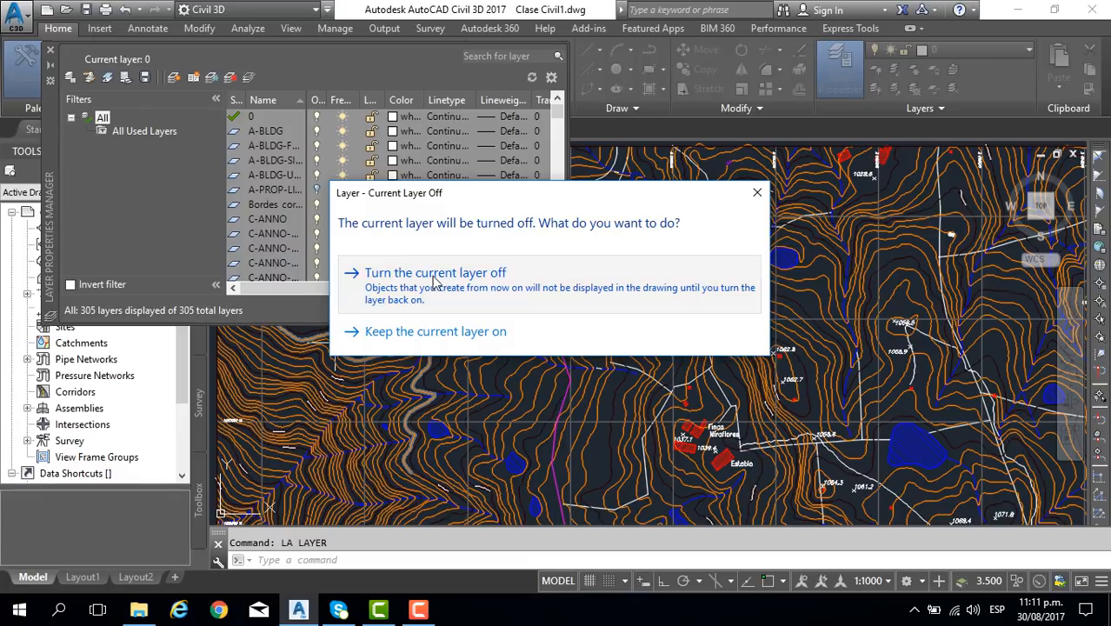
click(439, 276)
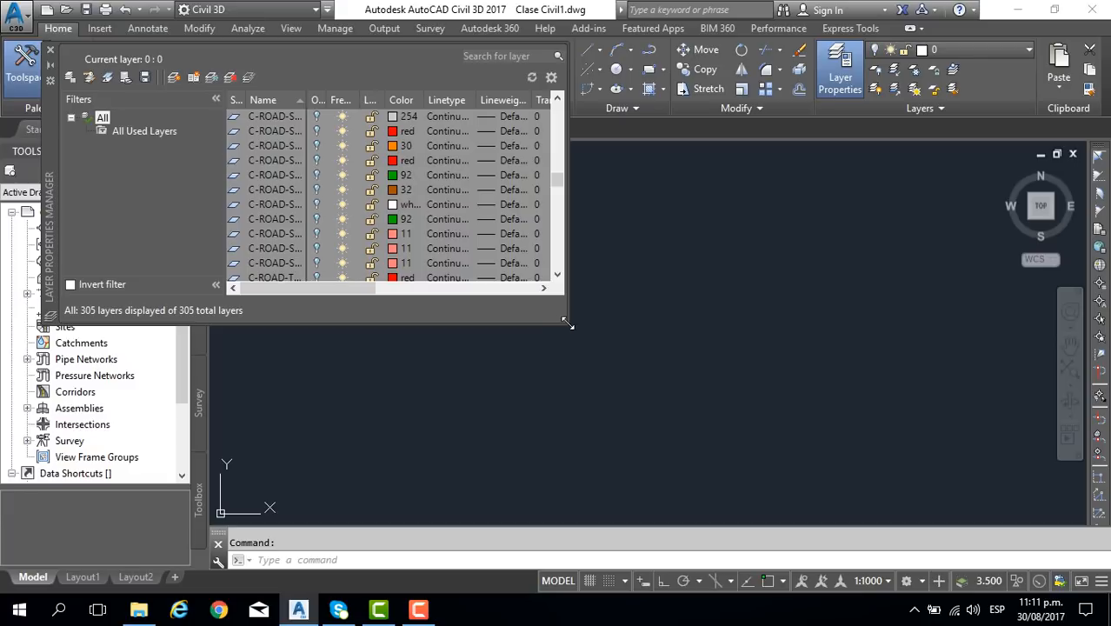
Enlarge the layer list, widen its name column, turn on the contour layers LAYER224 and LAYER226, and close the layer manager.
drag(566, 323, 796, 434)
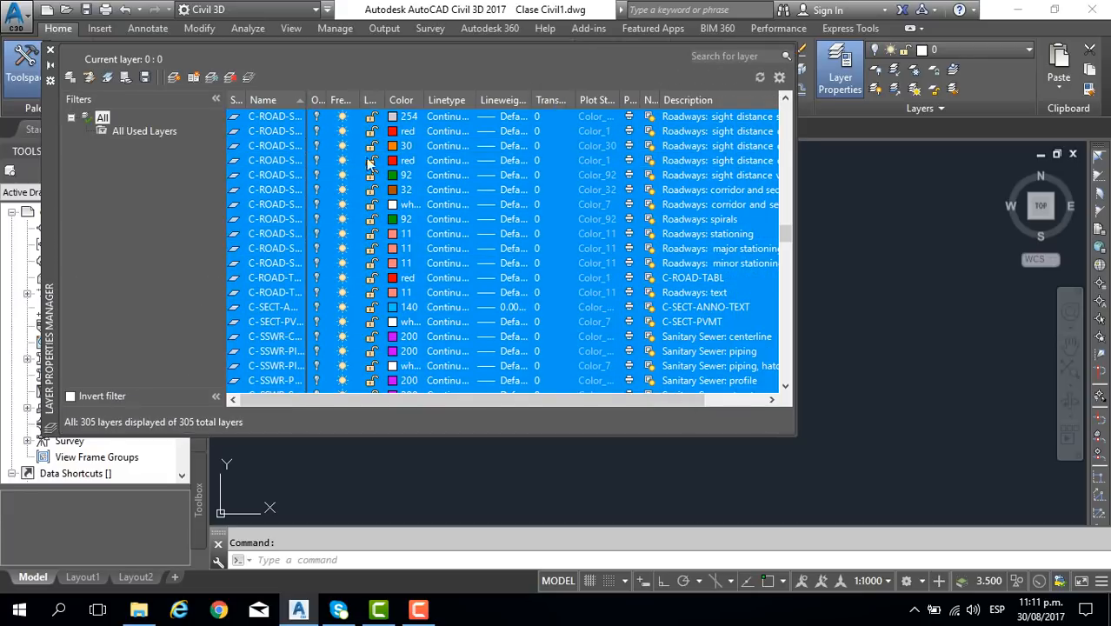
drag(320, 103, 407, 104)
scroll(327, 252, down, 20)
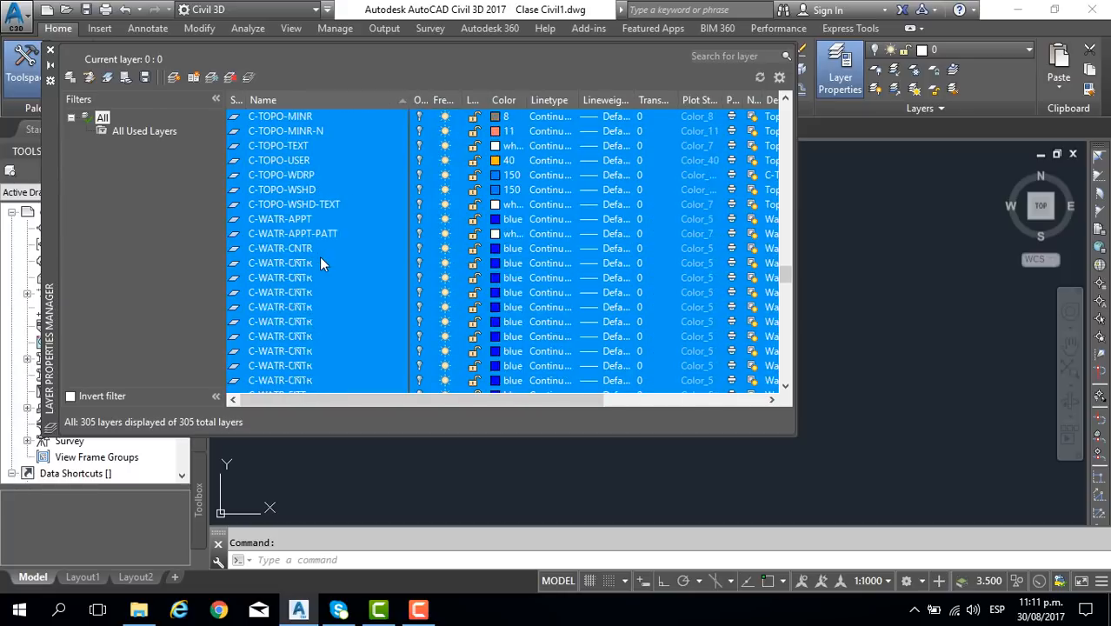
scroll(315, 261, down, 15)
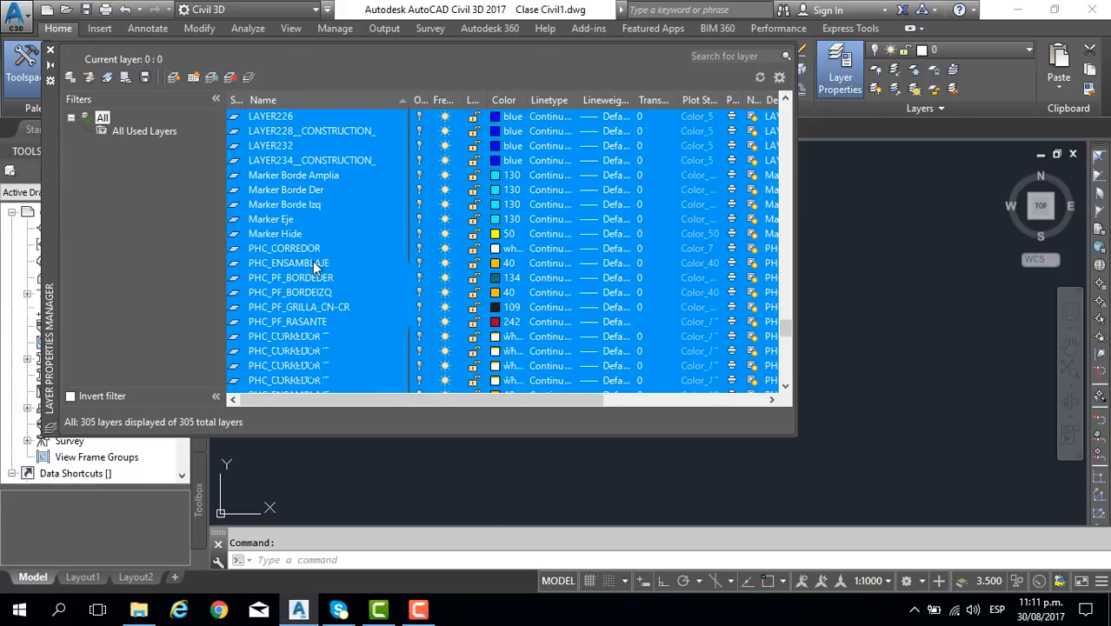
scroll(312, 261, up, 2)
click(348, 233)
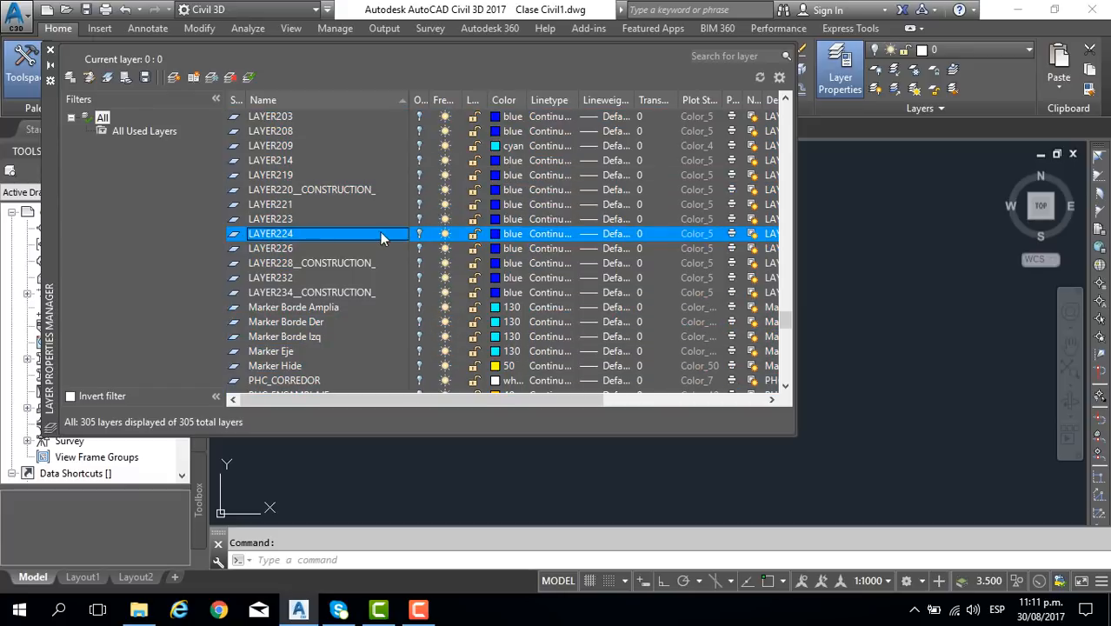
click(420, 234)
click(419, 249)
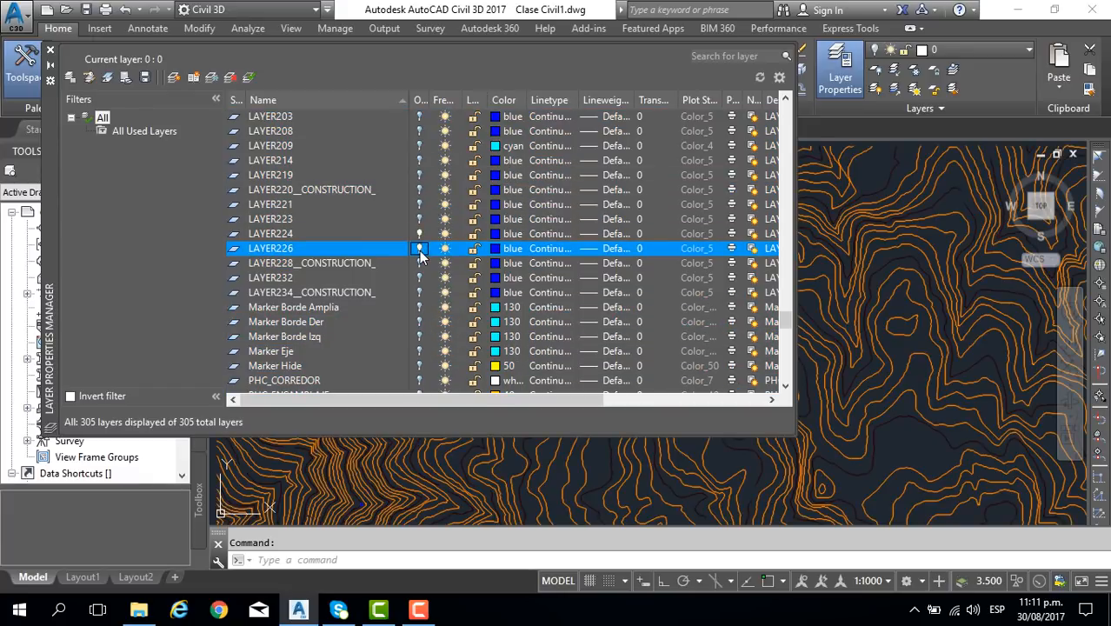
click(50, 51)
Orbit the contour lines with 3DORBIT to inspect their elevations from several oblique angles.
scroll(451, 252, down, 5)
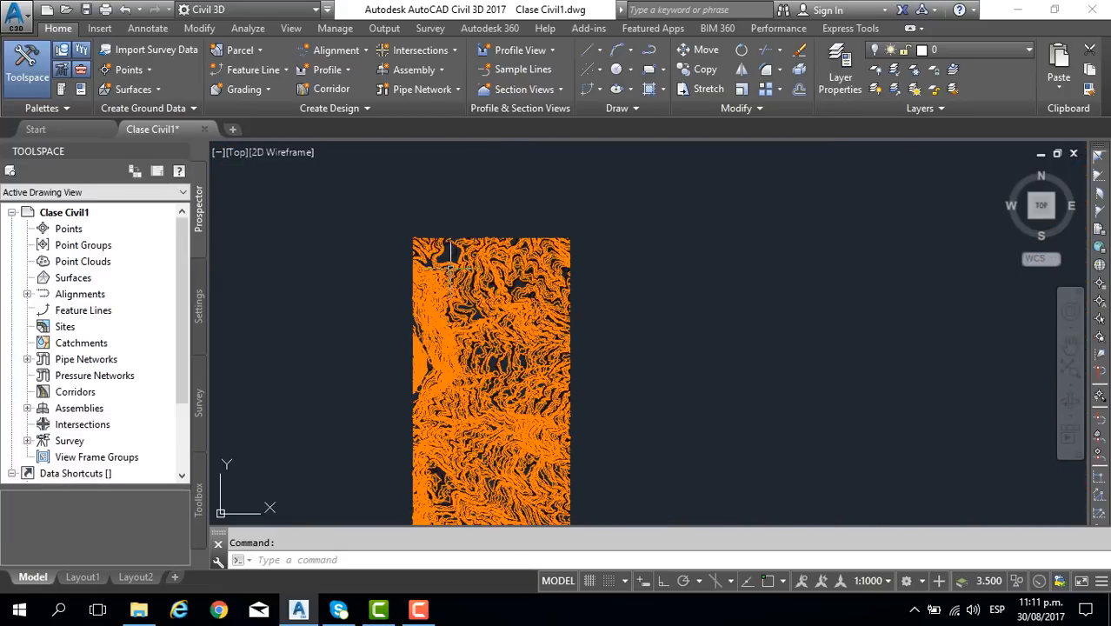
middle_drag(477, 308, 461, 243)
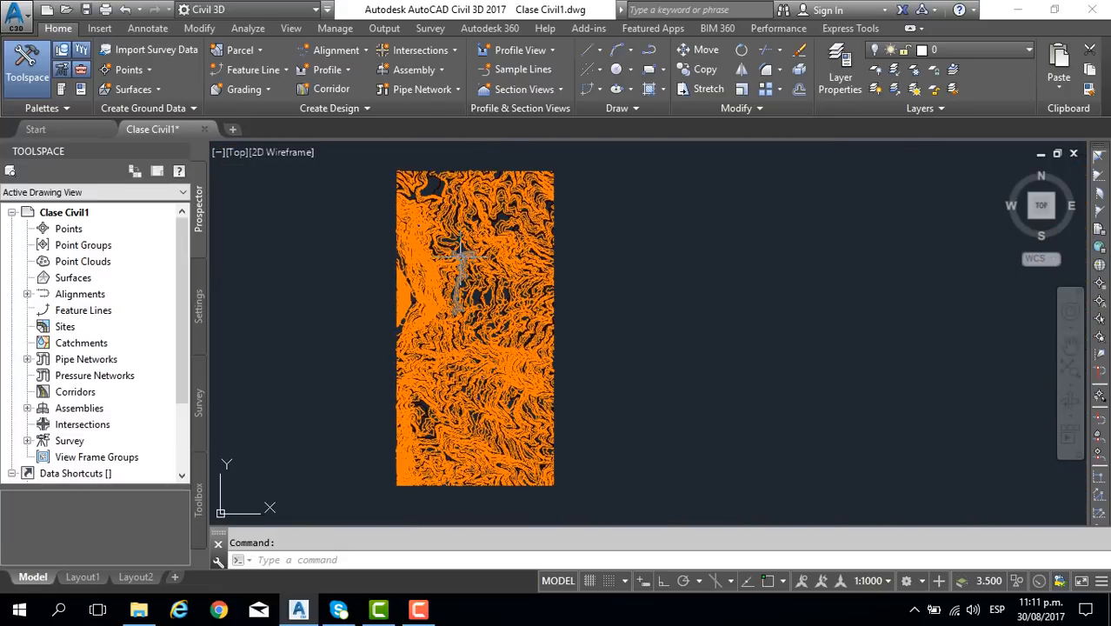
text(3DO)
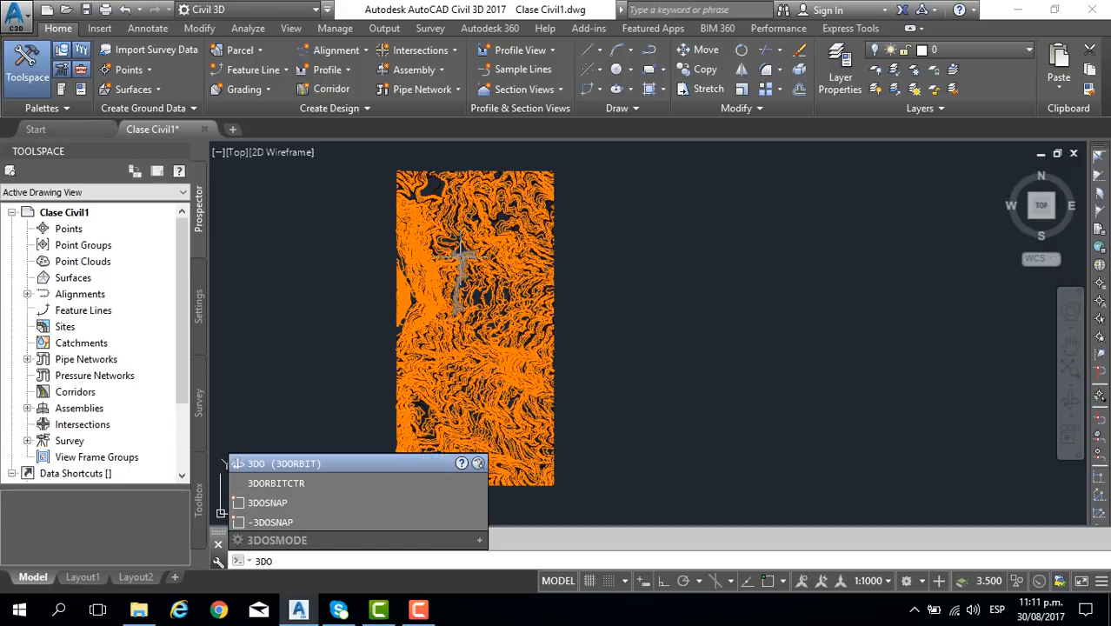
key(Return)
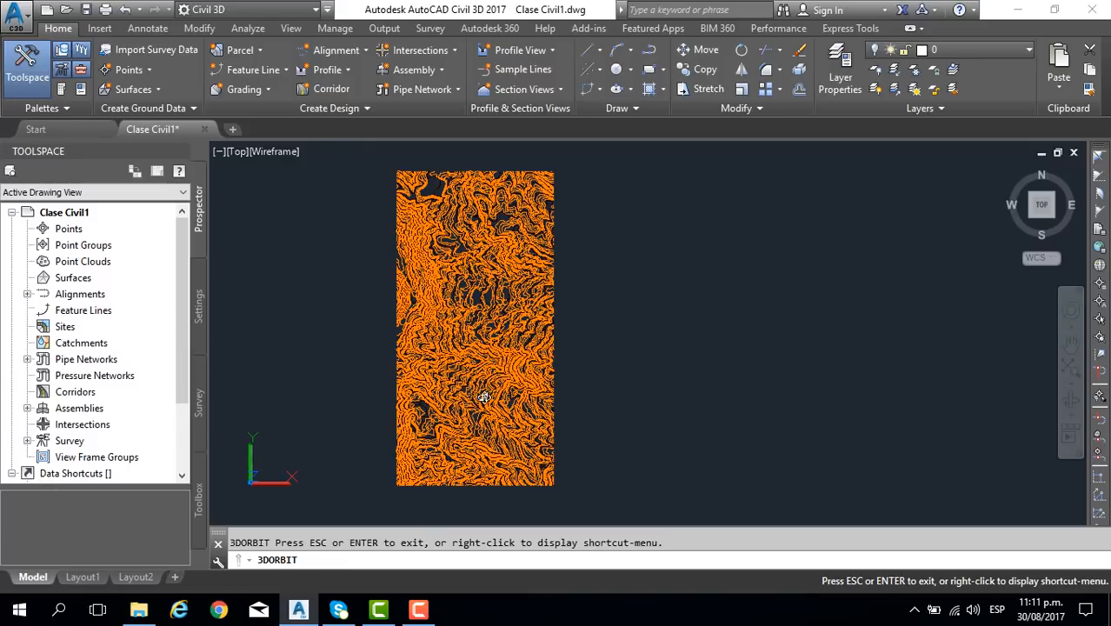
drag(483, 397, 501, 296)
scroll(492, 293, up, 10)
middle_drag(505, 296, 720, 339)
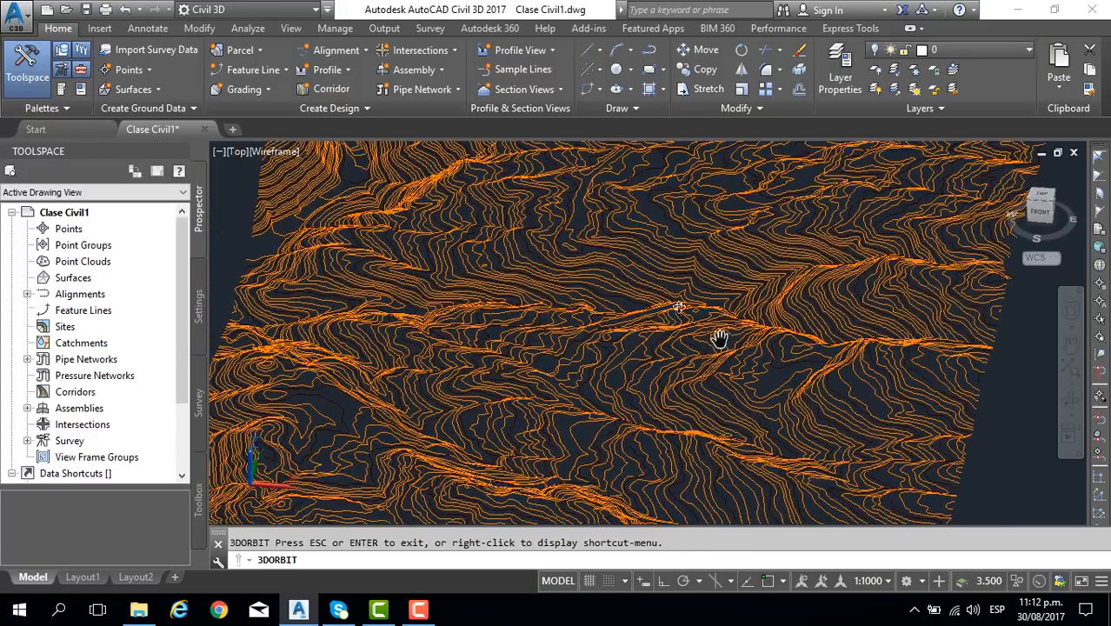
mouse_move(719, 339)
mouse_down()
mouse_move(683, 290)
mouse_move(845, 261)
mouse_move(841, 331)
mouse_move(809, 348)
mouse_move(709, 340)
mouse_up()
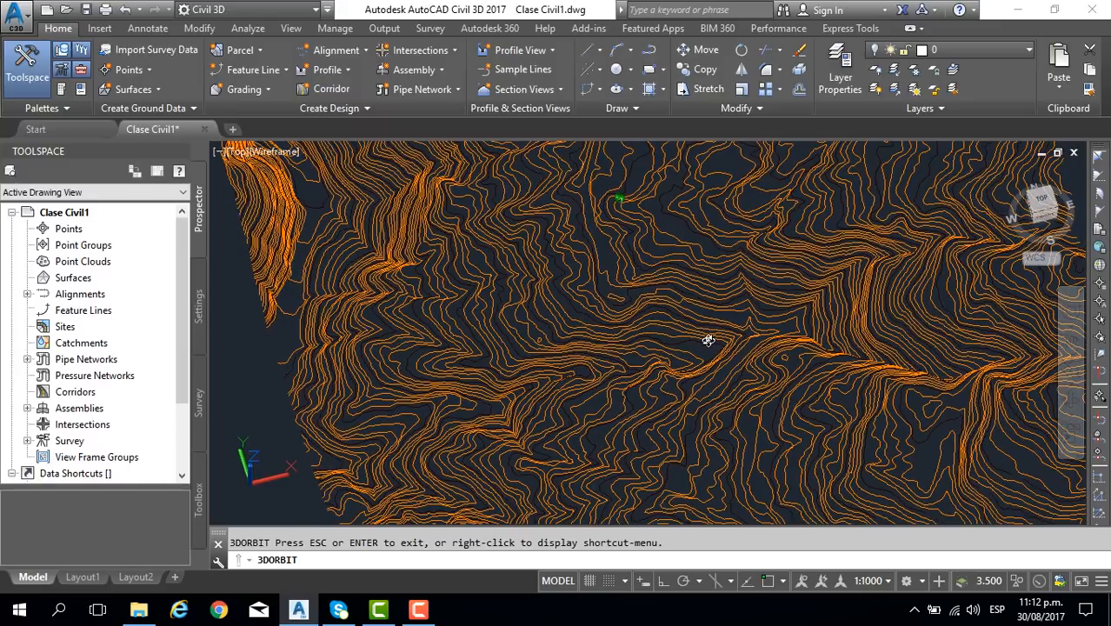
drag(867, 321, 559, 382)
key(Escape)
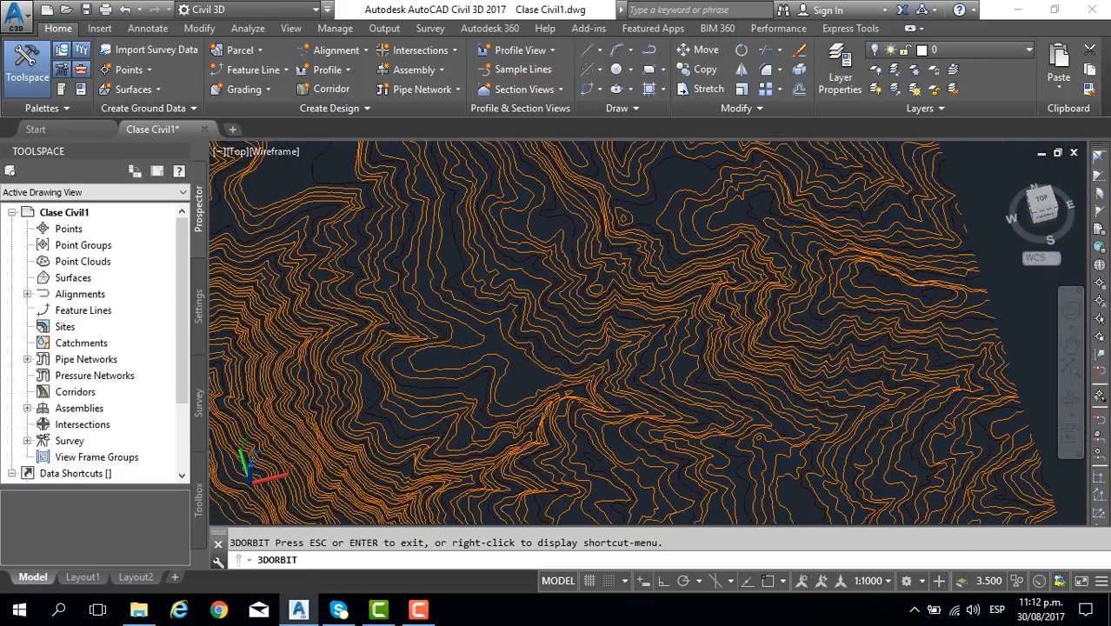
Return the drawing to the top view with the PLAN command using its default option.
text(pla)
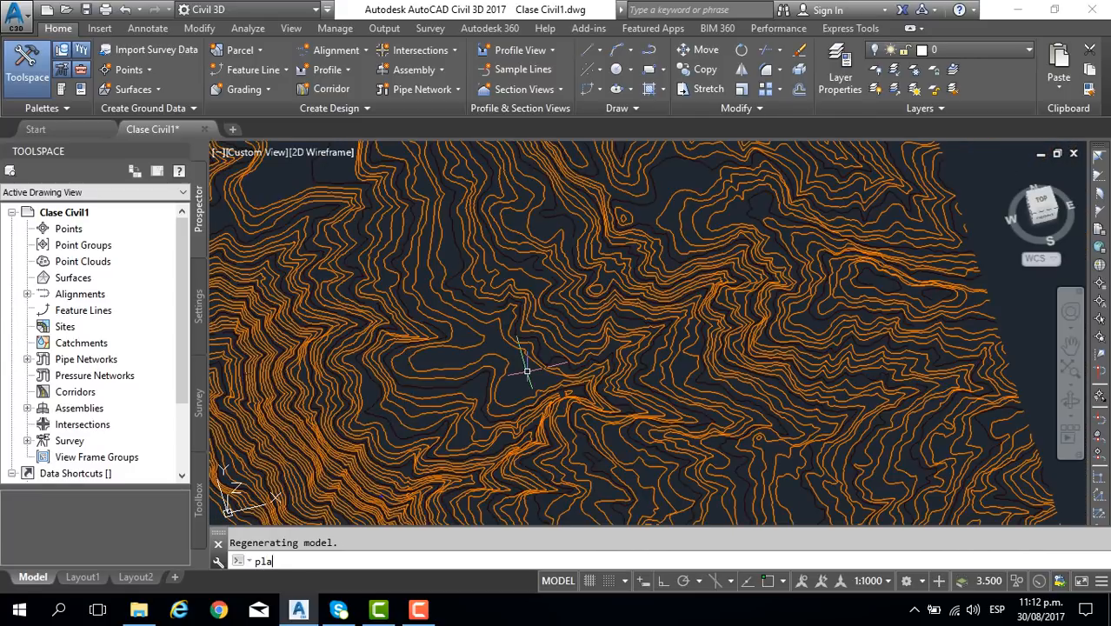
text(n)
key(Return)
key(Return)
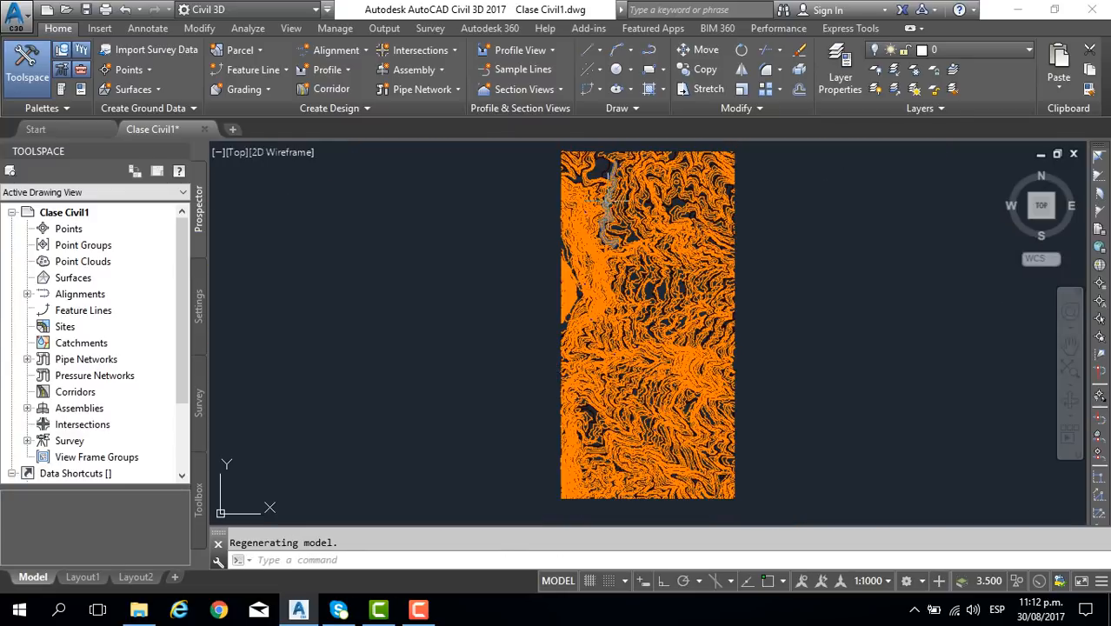
Hide the Toolspace palette and display it again.
scroll(502, 230, up, 5)
scroll(471, 230, down, 8)
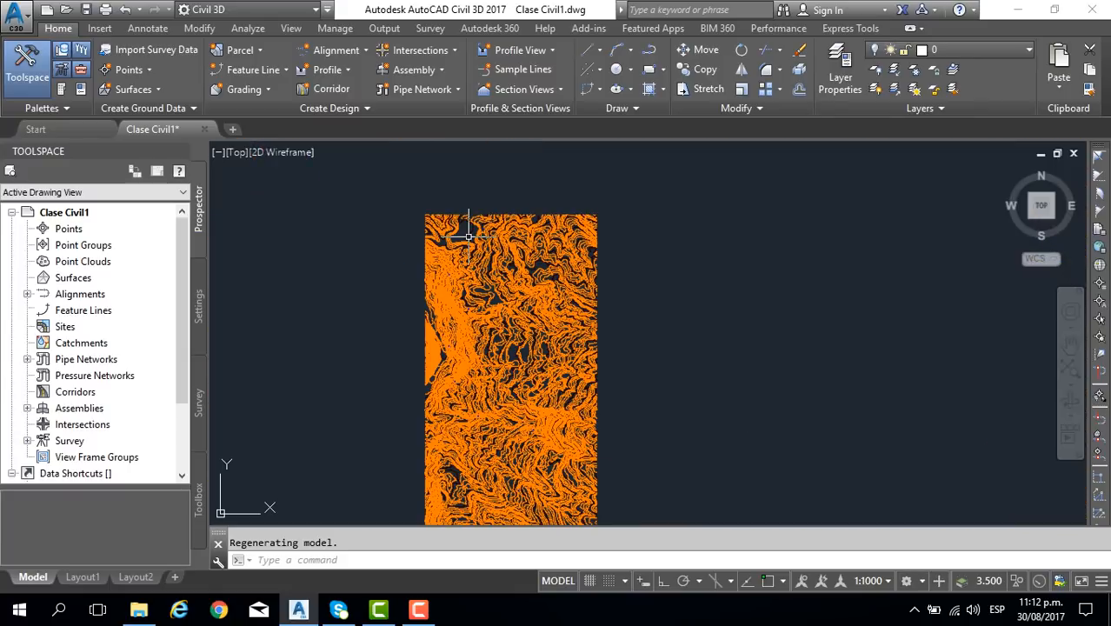
middle_drag(468, 283, 472, 260)
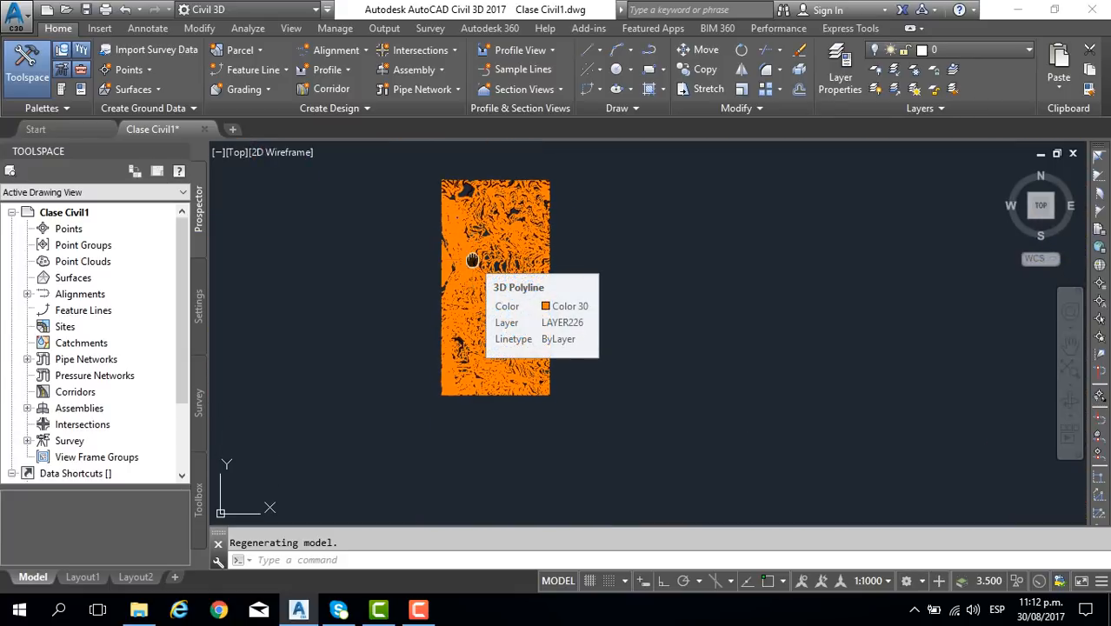
middle_drag(472, 260, 479, 274)
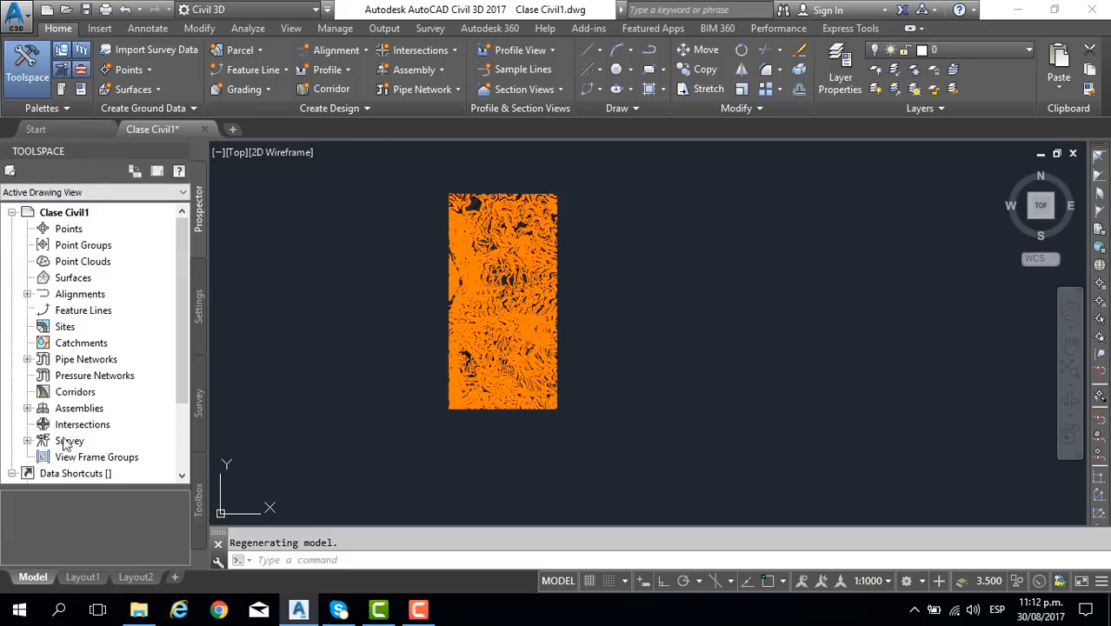
click(30, 77)
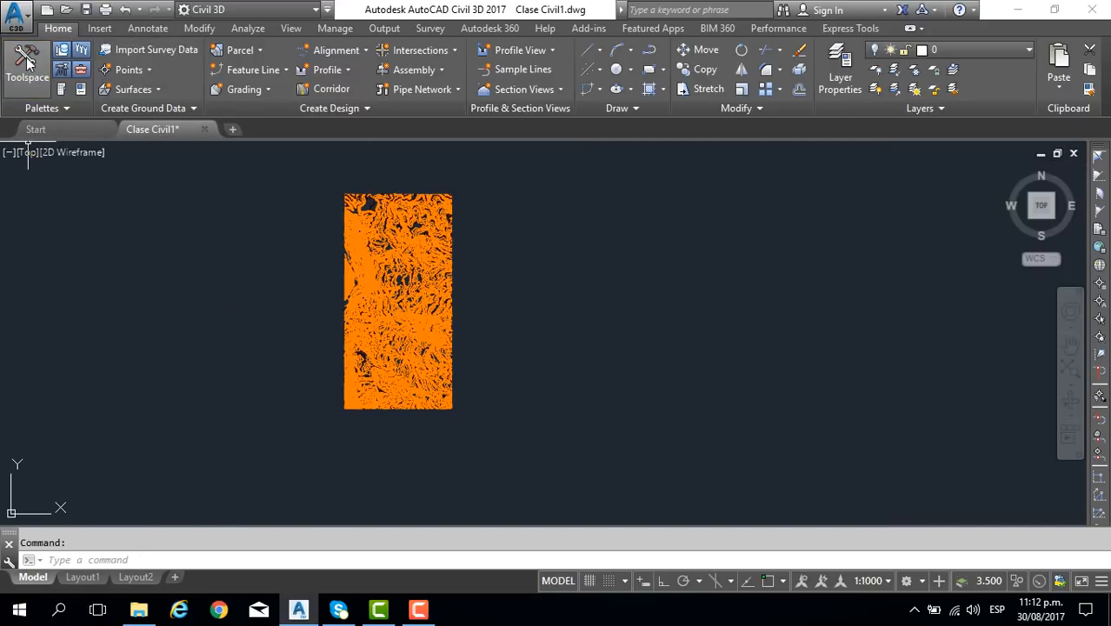
click(29, 73)
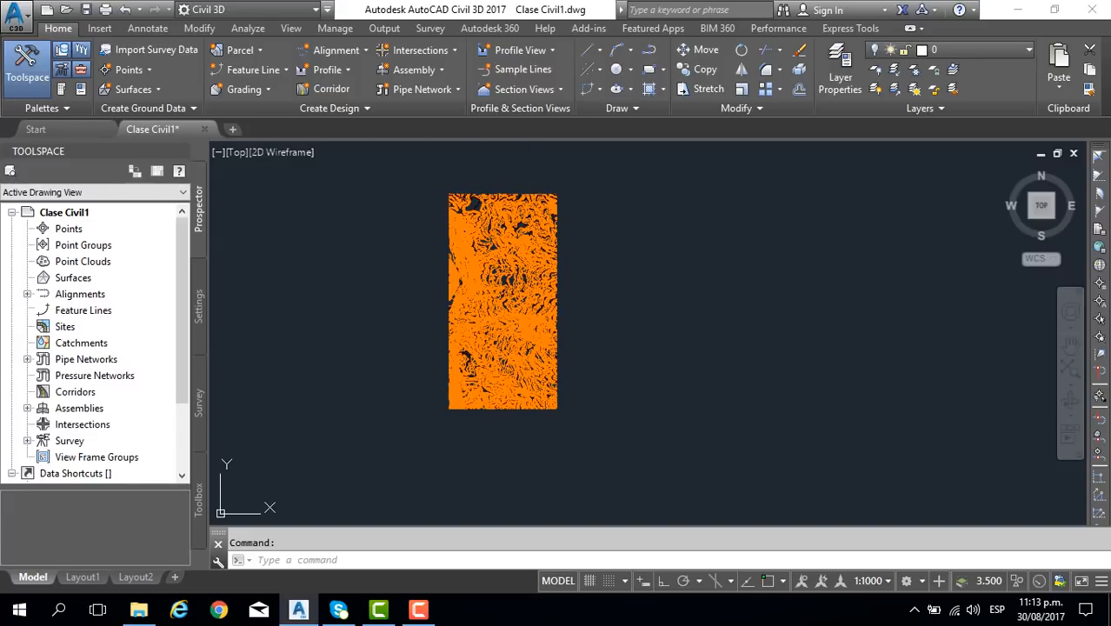
Start a new TIN surface from the Surfaces collection and name it Topografia, leaving its description at the default.
click(67, 280)
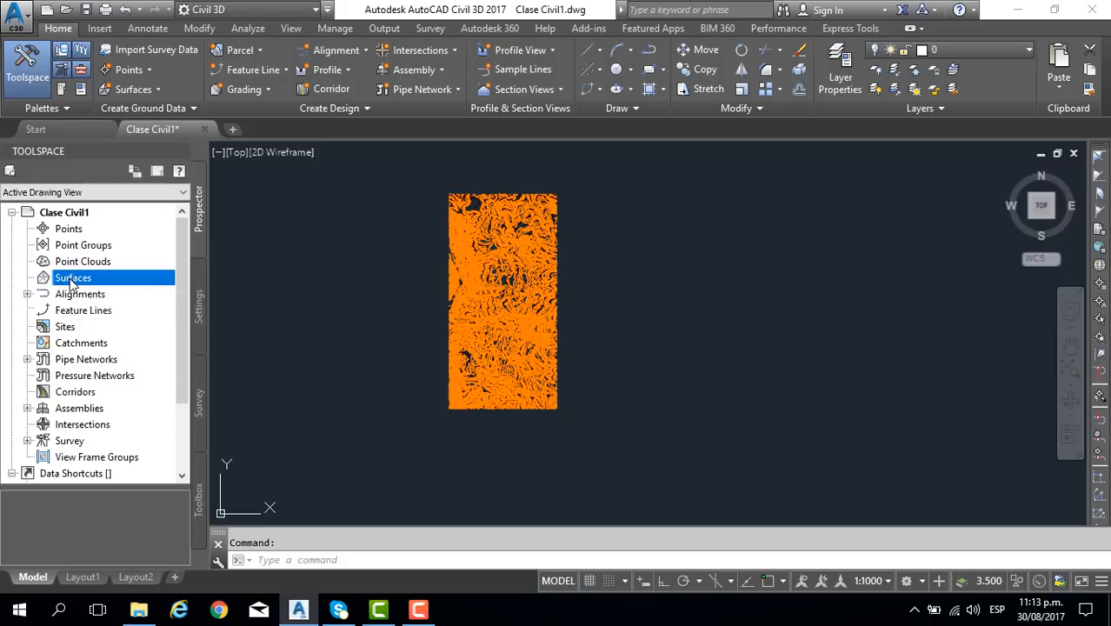
right_click(72, 285)
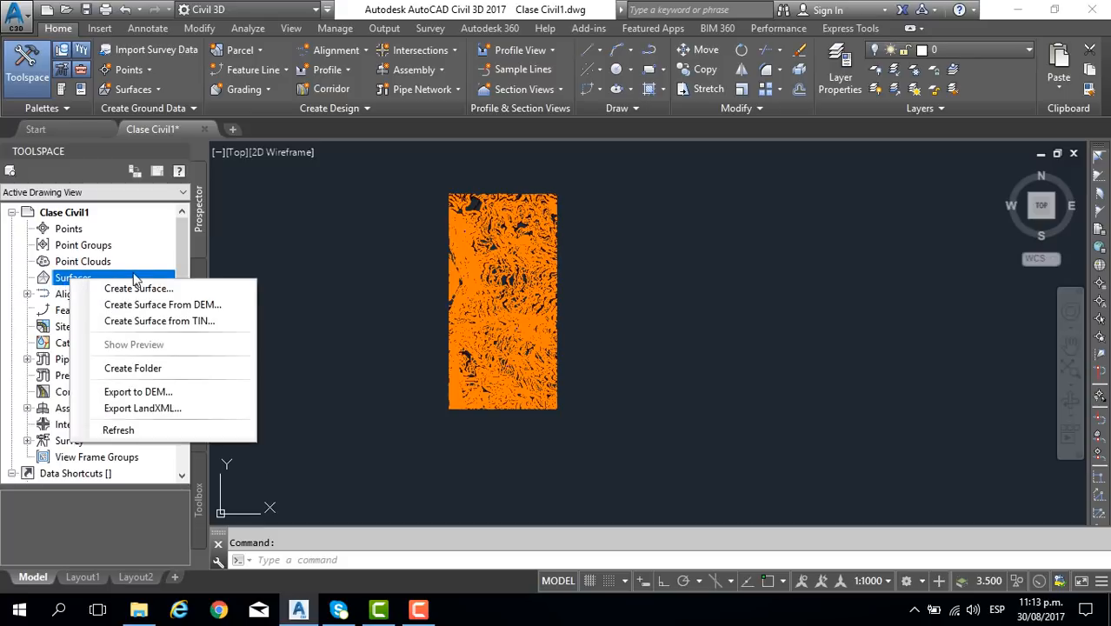
click(141, 290)
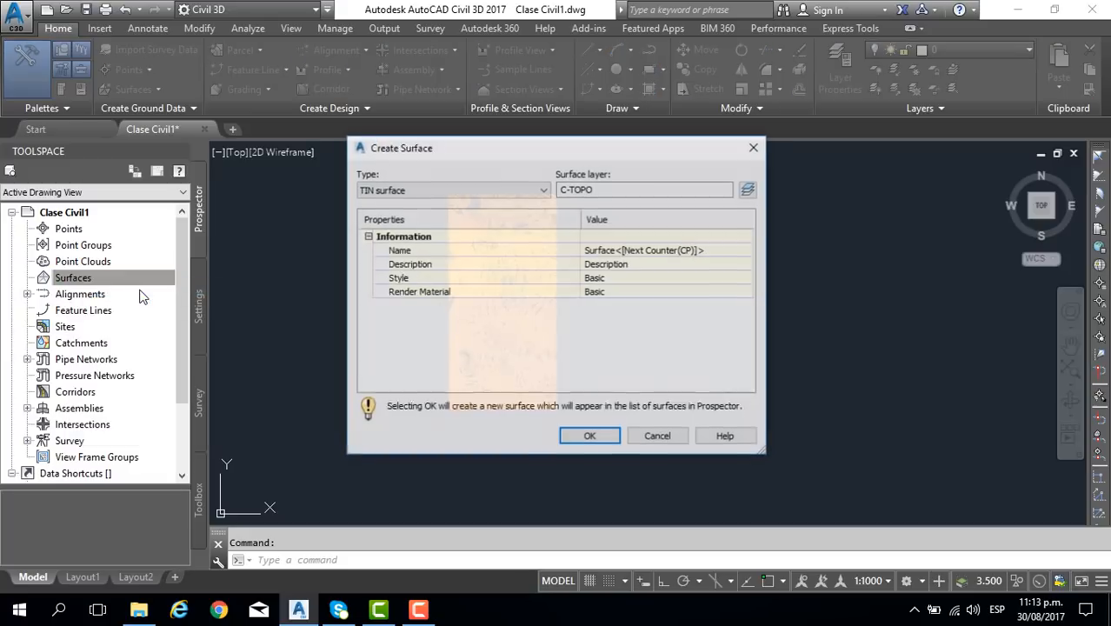
drag(582, 173, 587, 173)
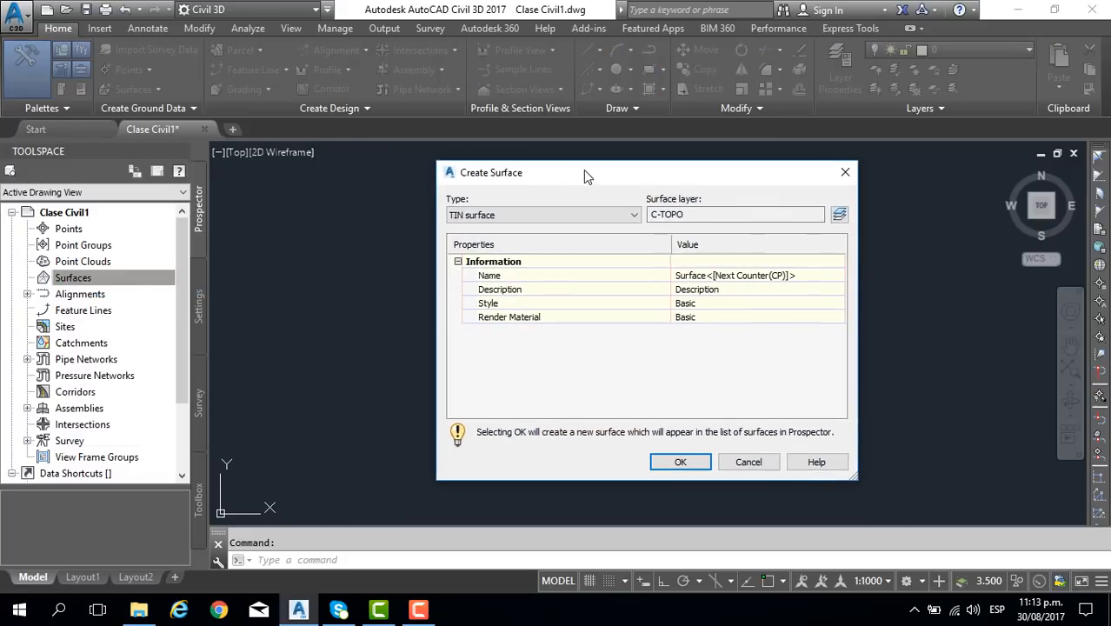
click(808, 275)
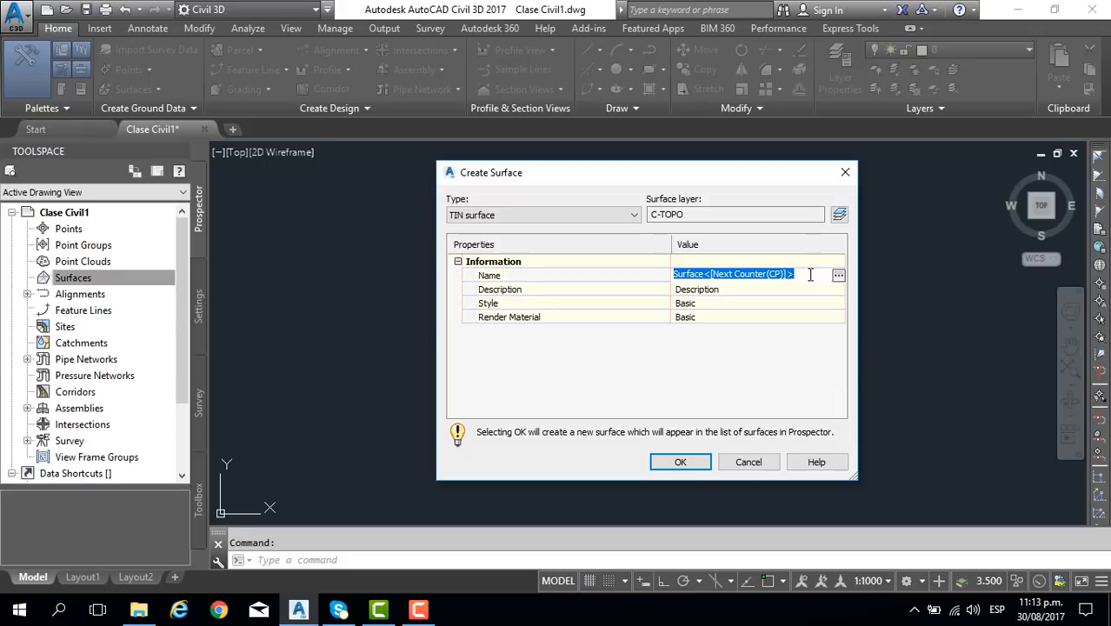
text(T)
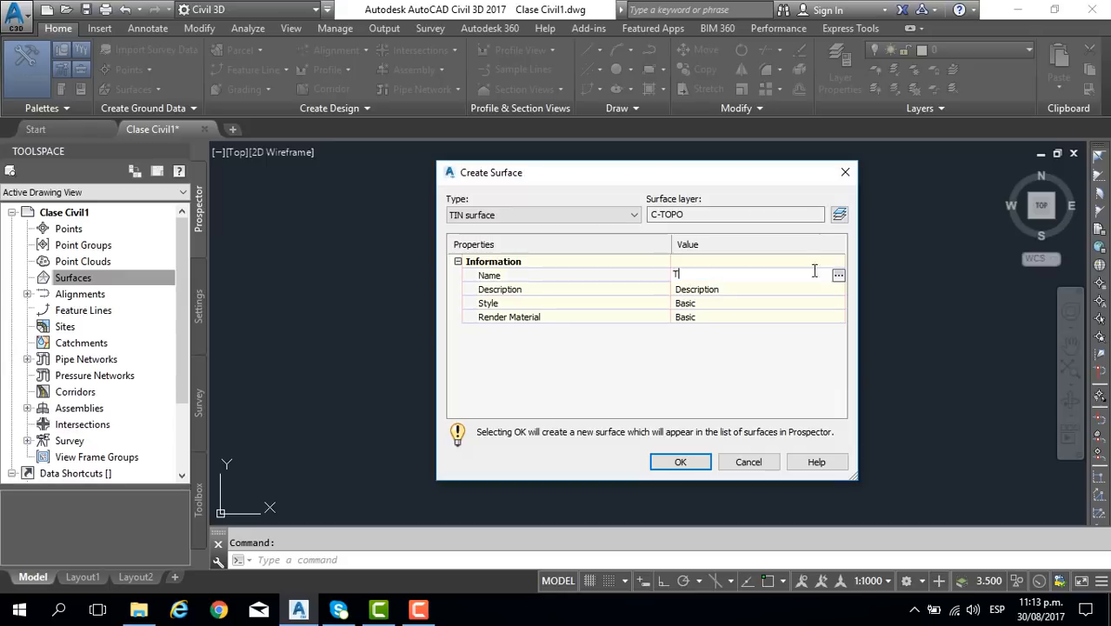
text(opografia)
key(Return)
click(787, 290)
key(Return)
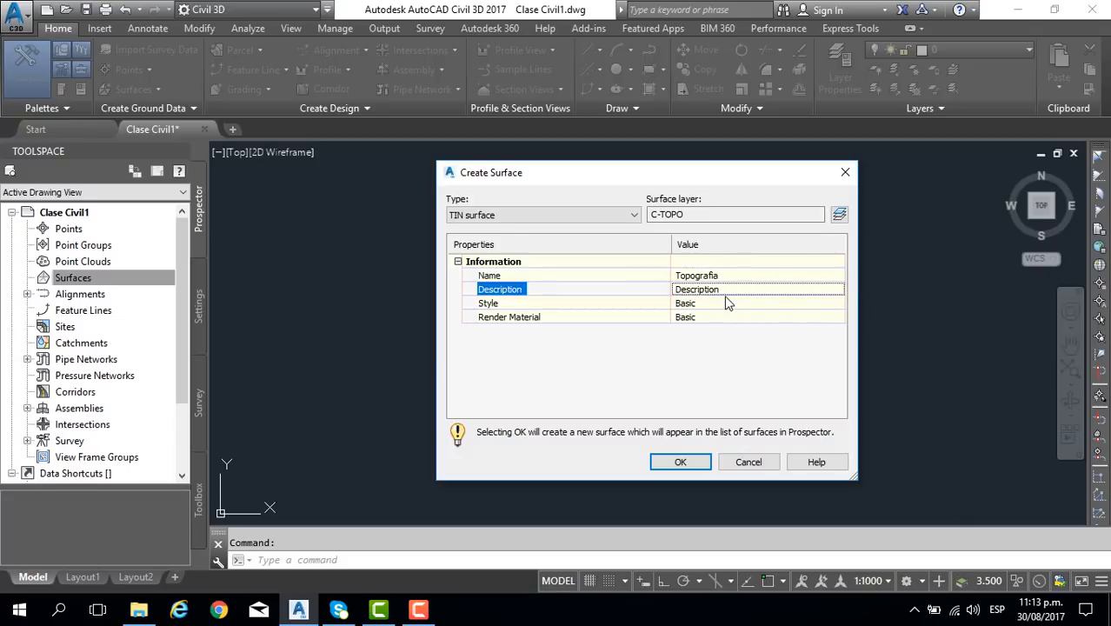
Assign the style Contours 2m and 10m (Background) to the new surface and create it.
click(729, 303)
click(838, 304)
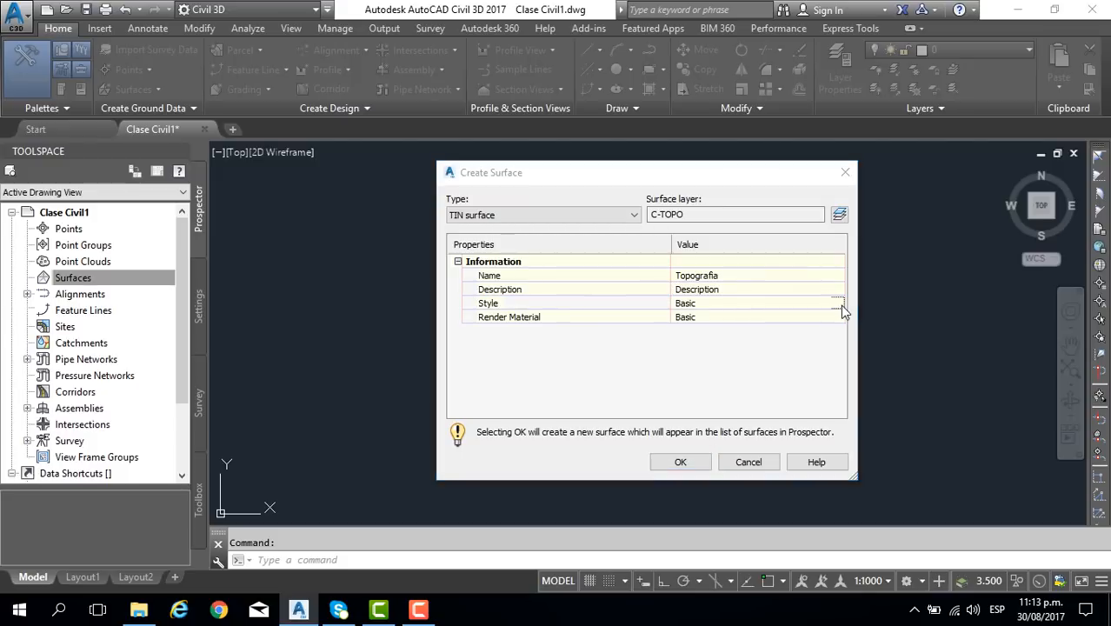
click(677, 319)
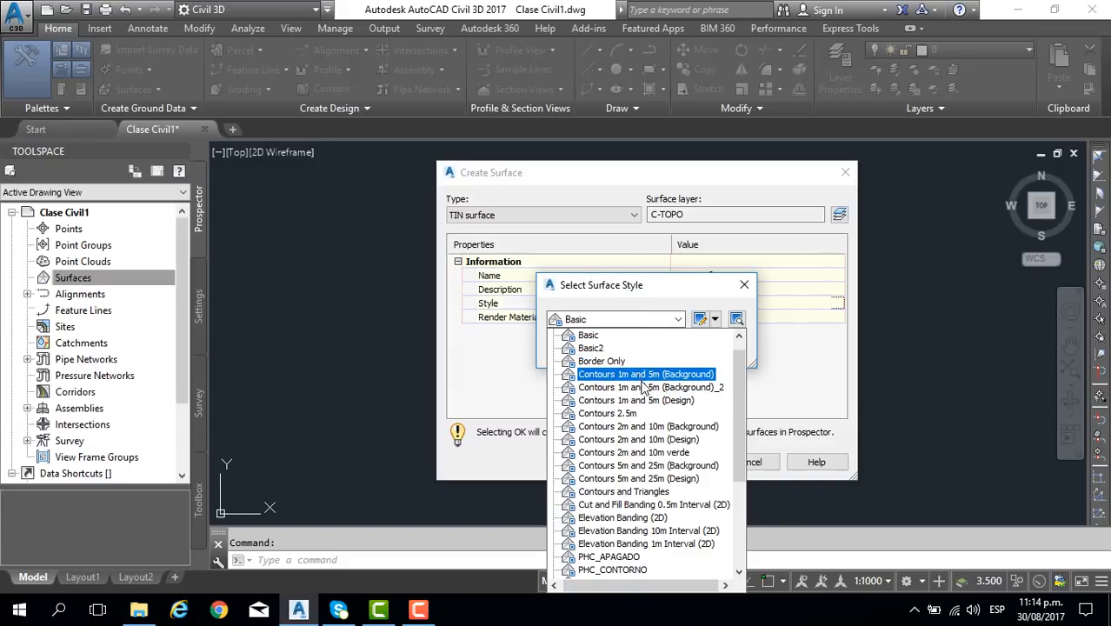
click(644, 428)
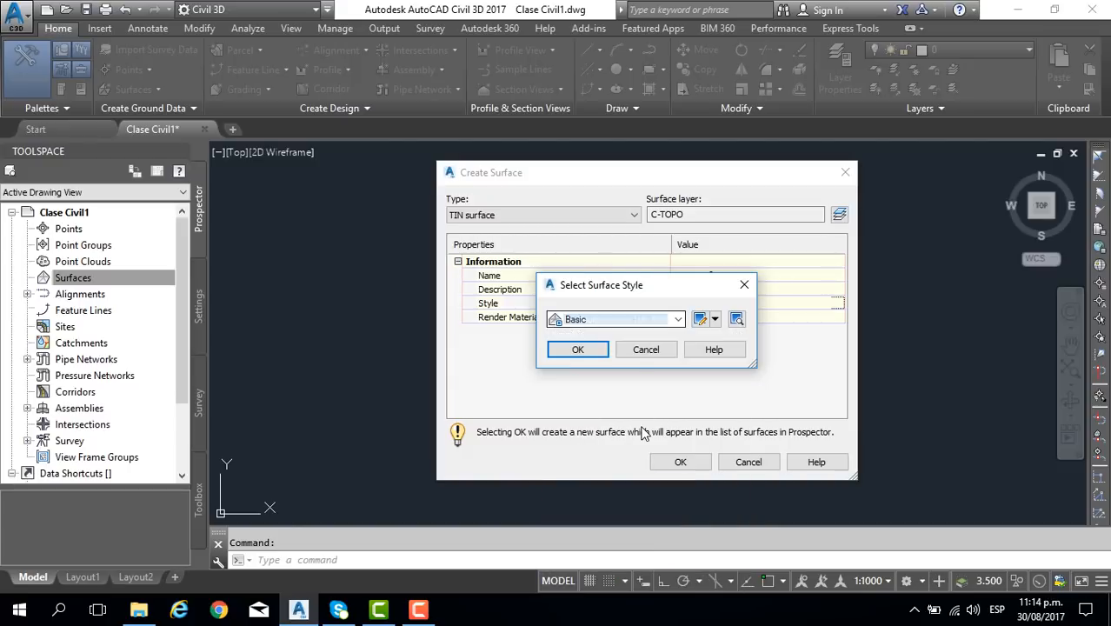
click(597, 354)
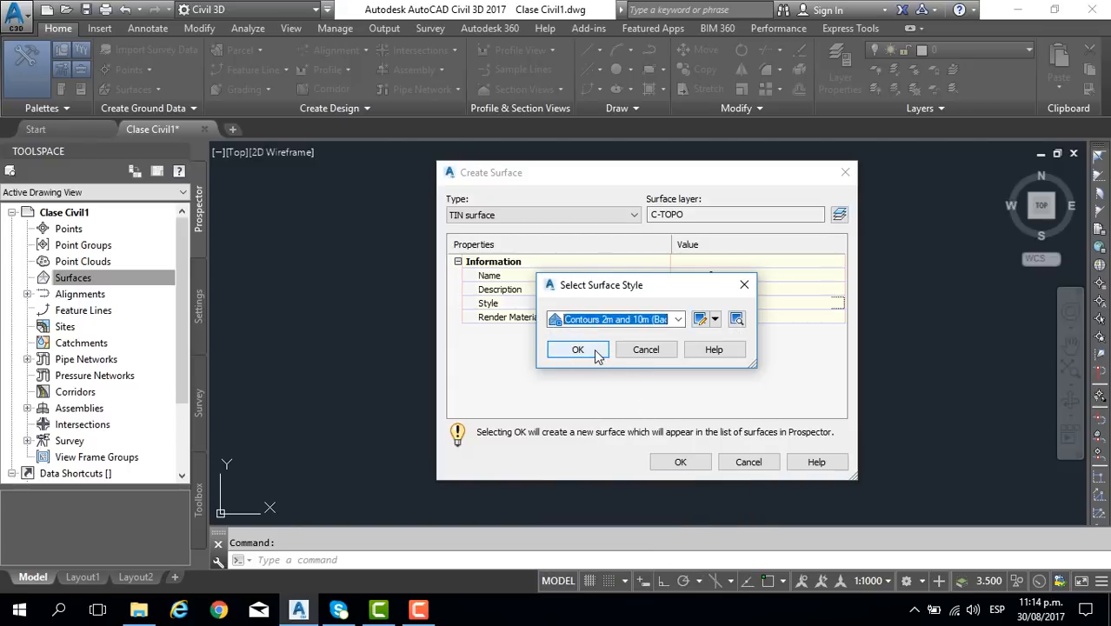
click(663, 459)
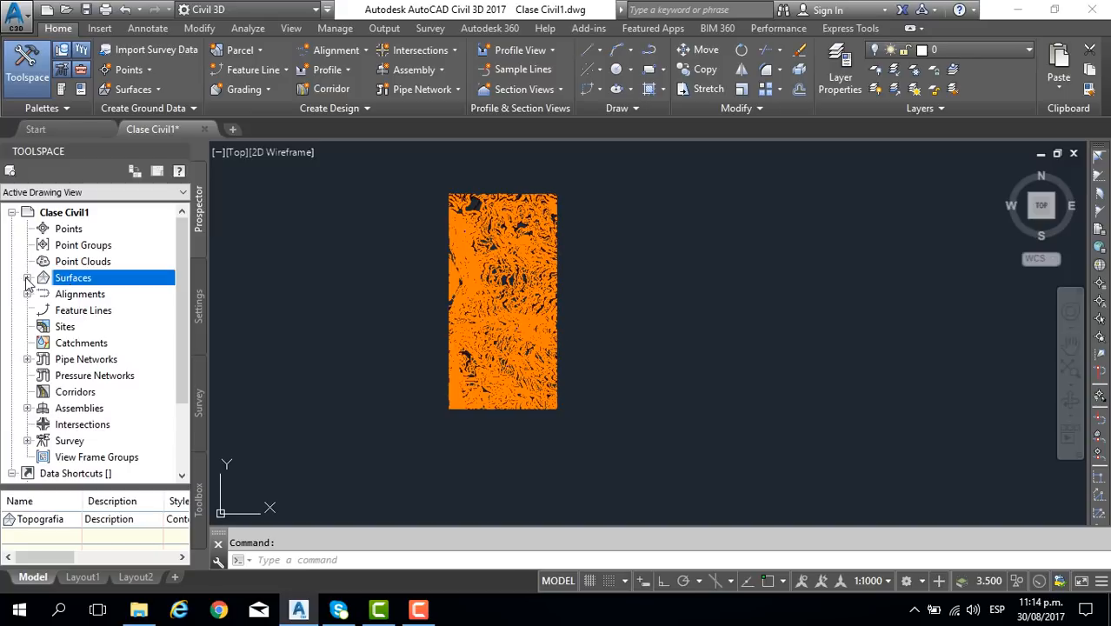
Expand the Surfaces collection down to the definition items of the Topografia surface.
click(27, 278)
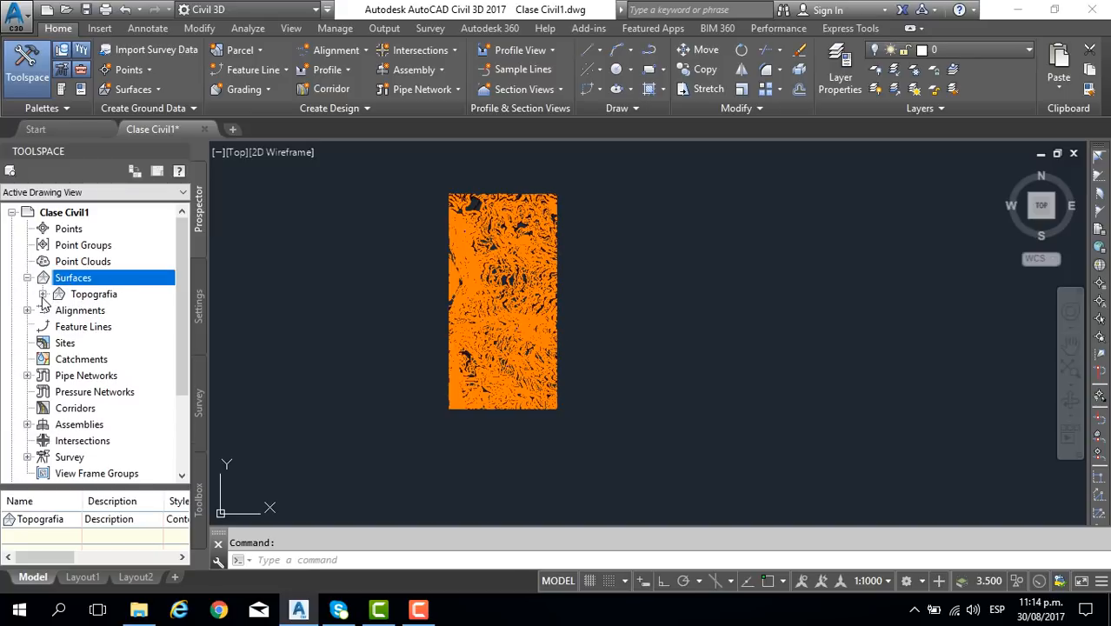
click(43, 295)
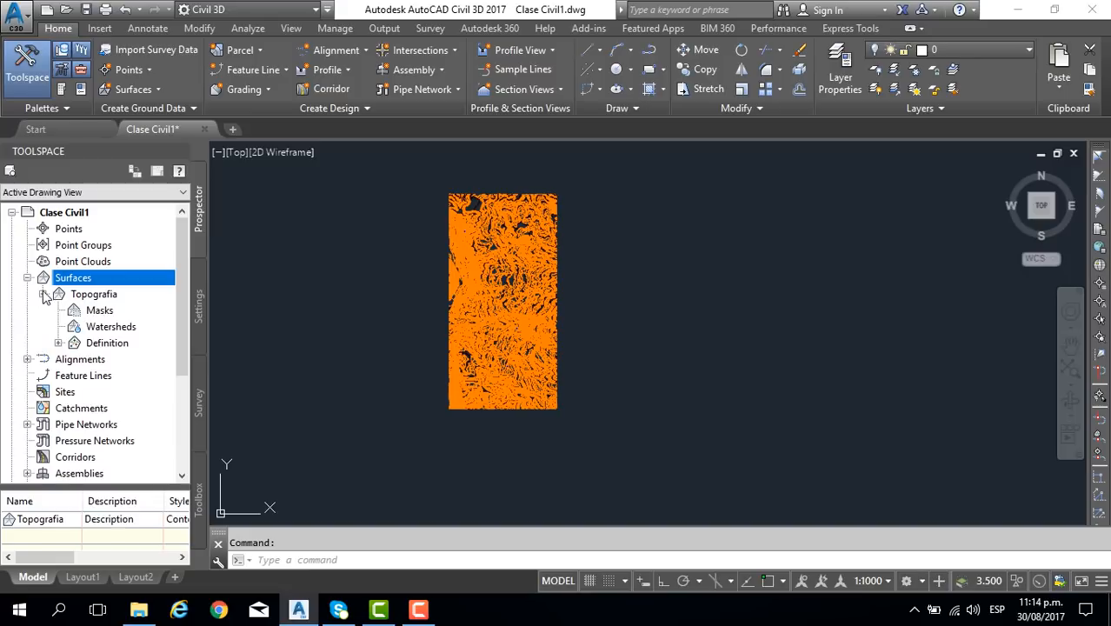
click(58, 344)
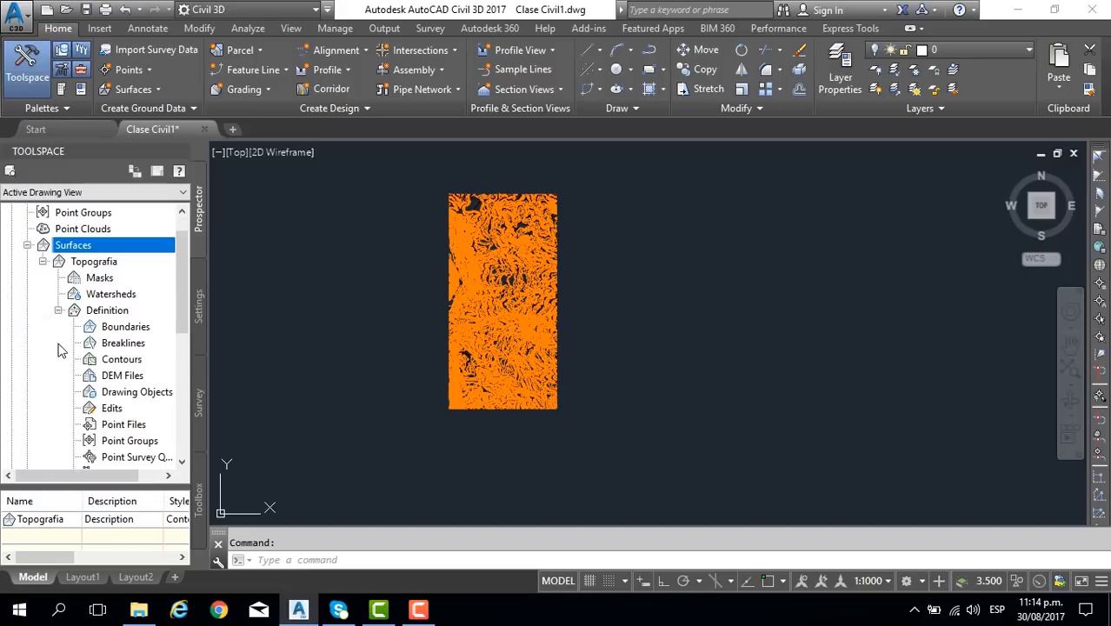
scroll(62, 349, down, 3)
scroll(62, 349, up, 2)
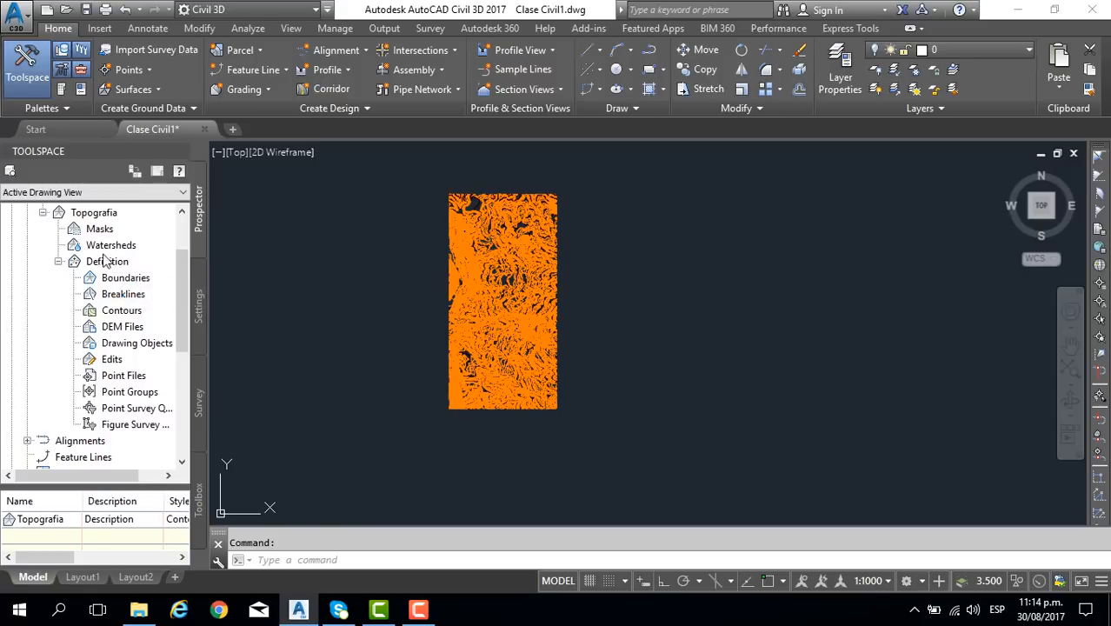
Add contour data described as Curvas to the Topografia surface definition, enclosing all the orange contour lines in a selection window.
drag(122, 311, 118, 315)
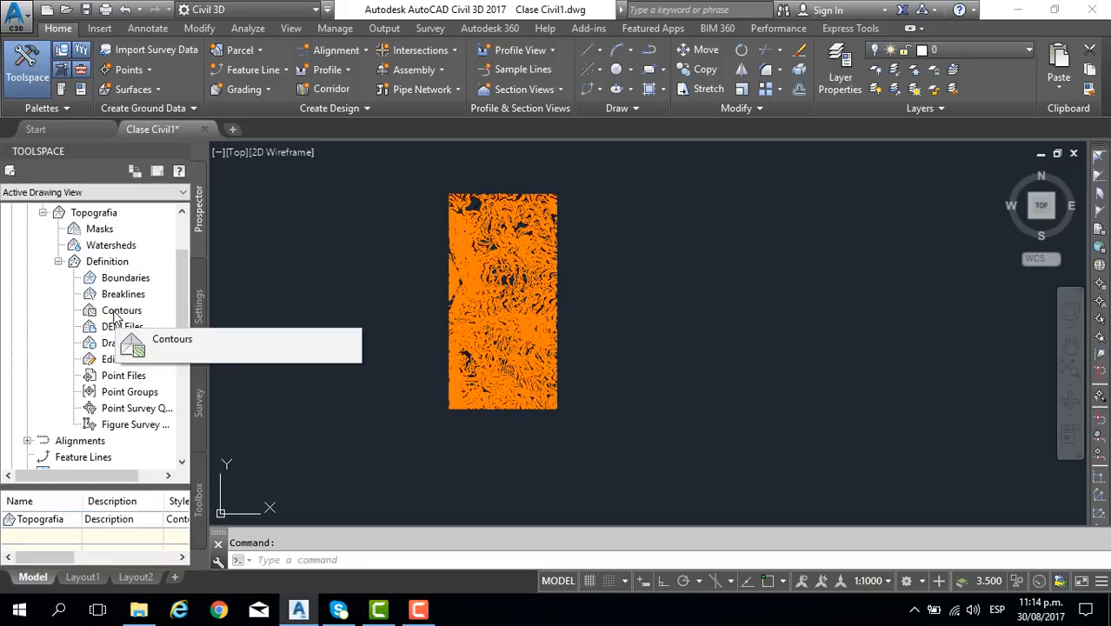
click(115, 316)
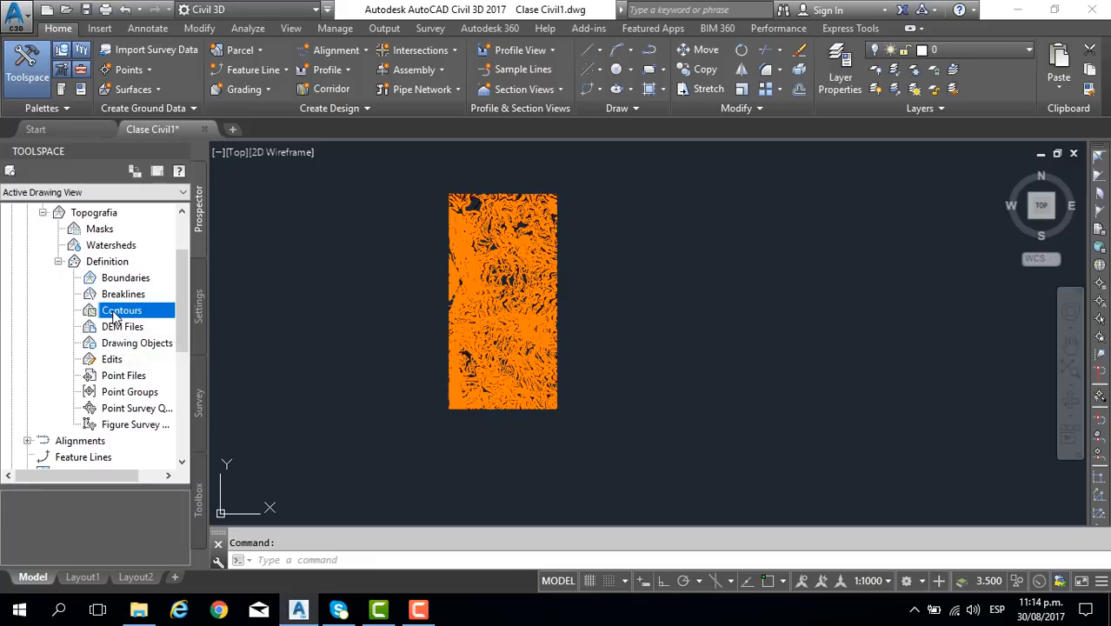
right_click(116, 316)
click(159, 322)
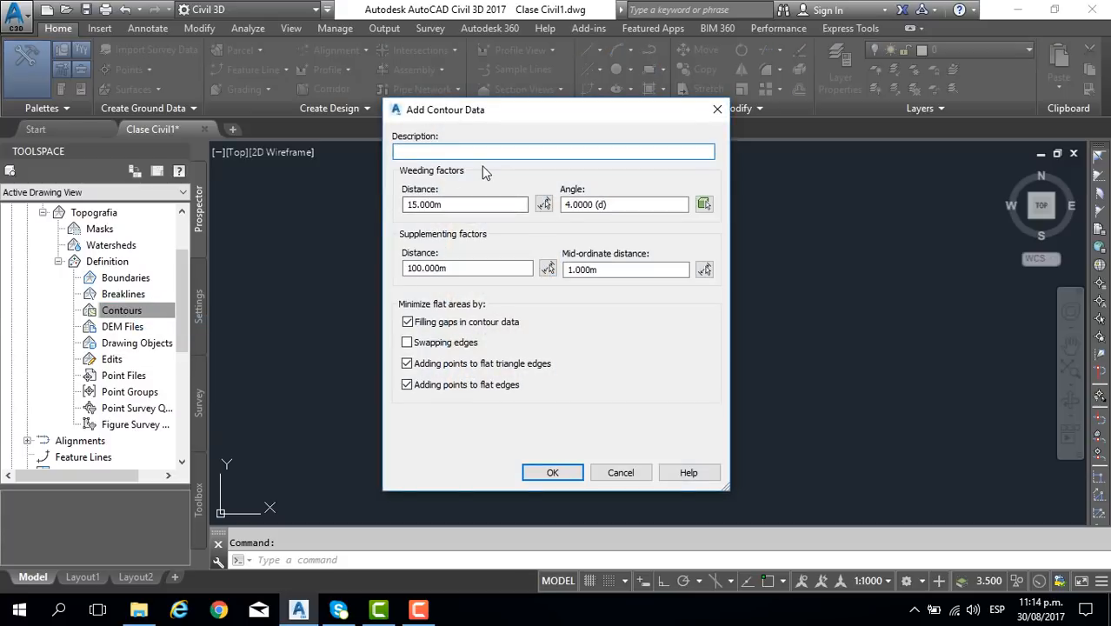
text(Curvas)
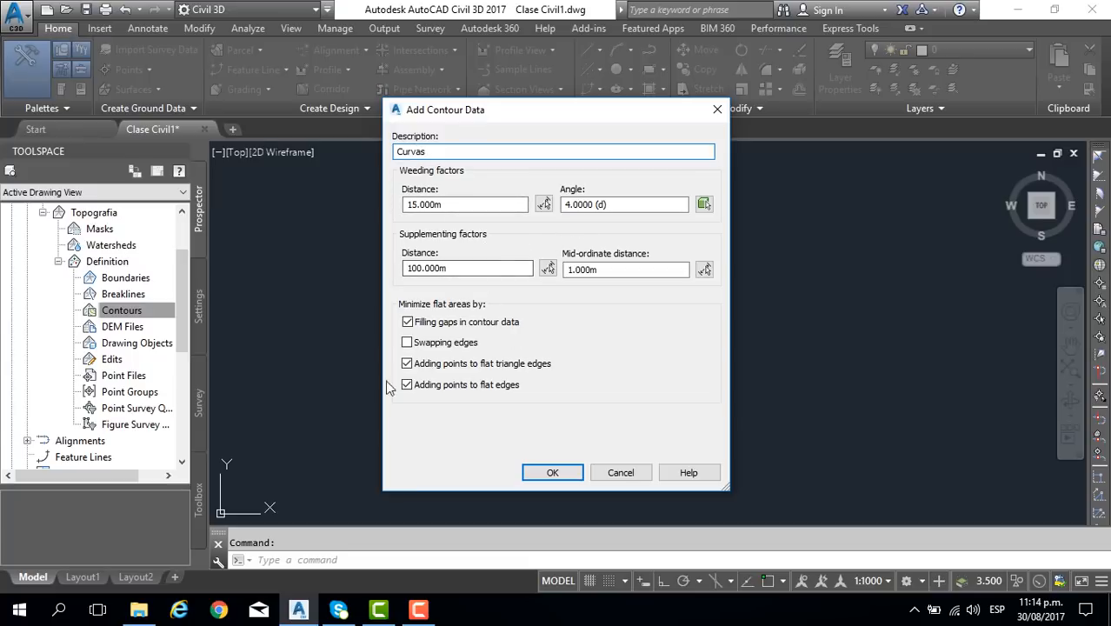
click(559, 471)
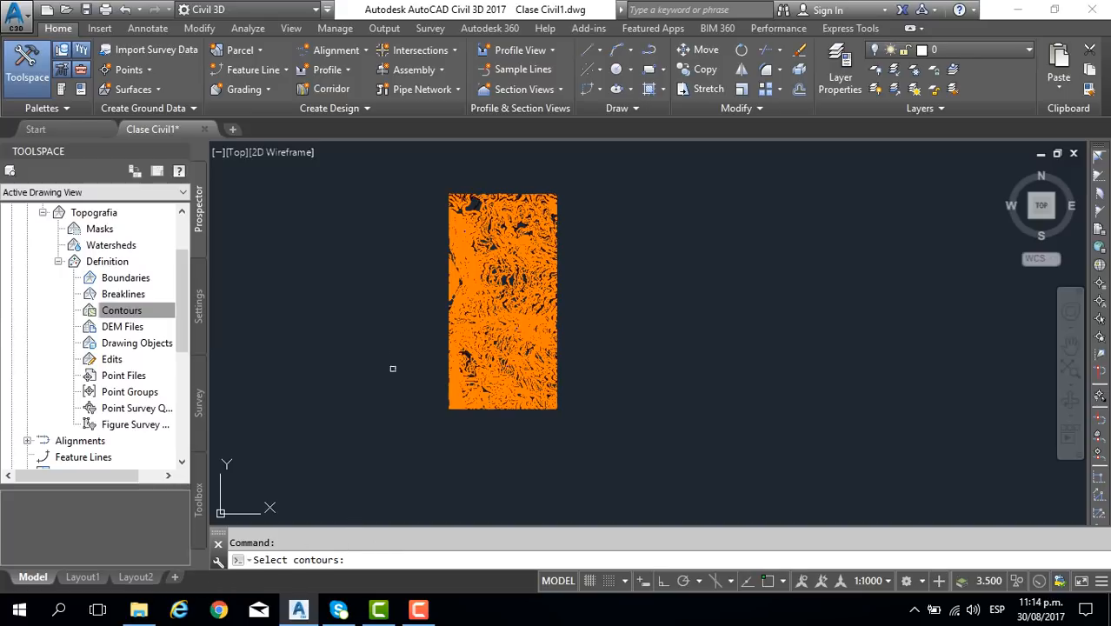
click(420, 162)
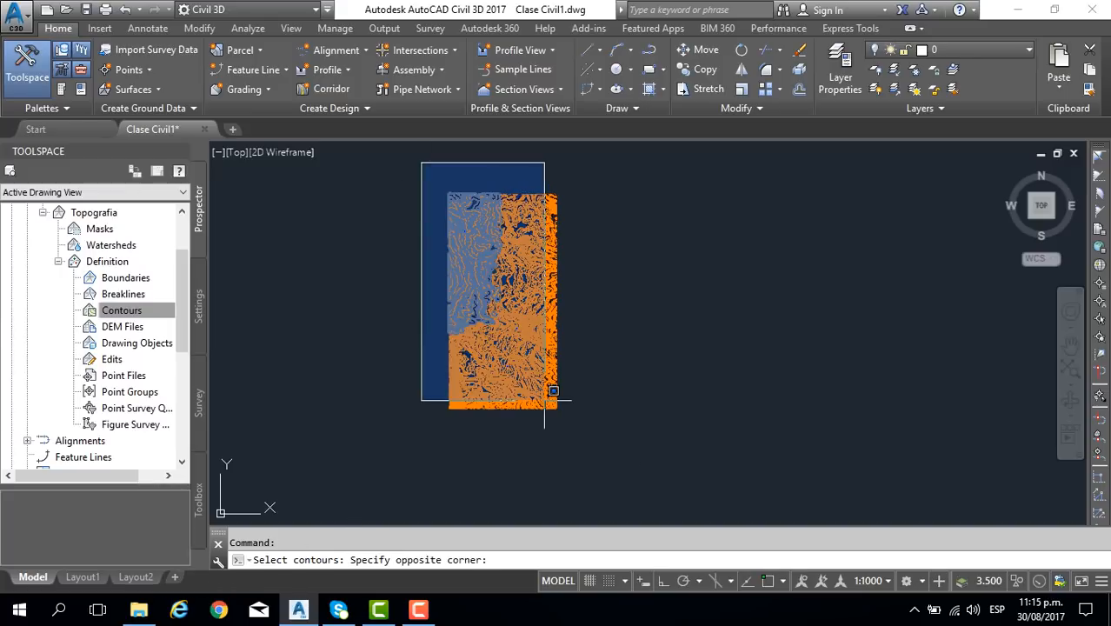
click(637, 458)
key(Return)
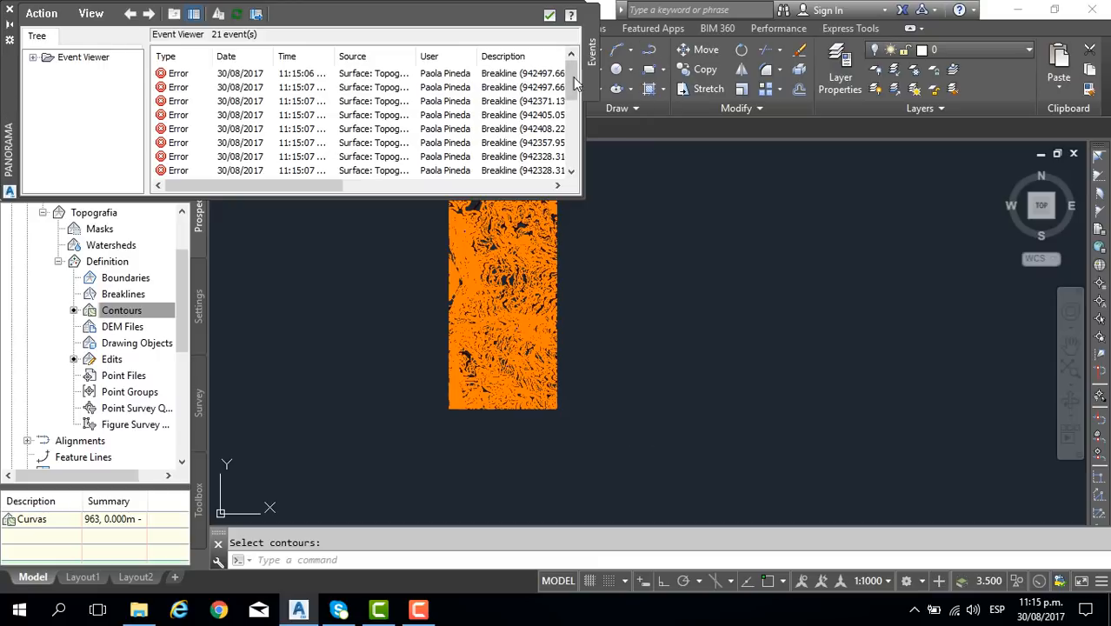
Review the breakline error events listed for the surface from first to last and close the event viewer.
drag(574, 80, 580, 151)
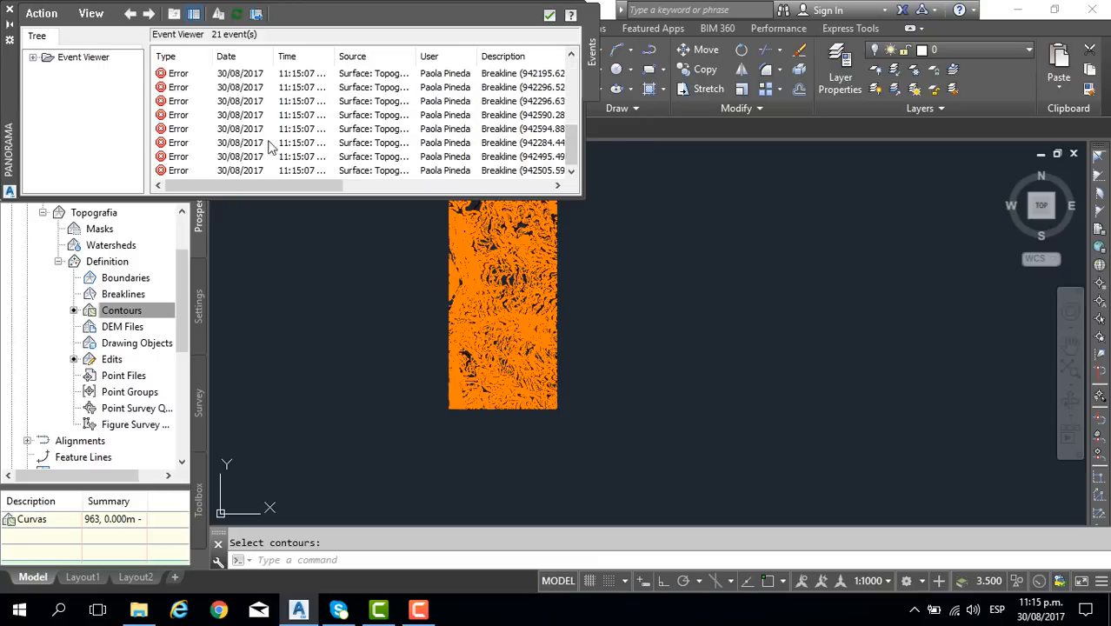
drag(199, 186, 172, 200)
mouse_move(579, 146)
mouse_down()
mouse_move(580, 81)
mouse_move(580, 149)
mouse_up()
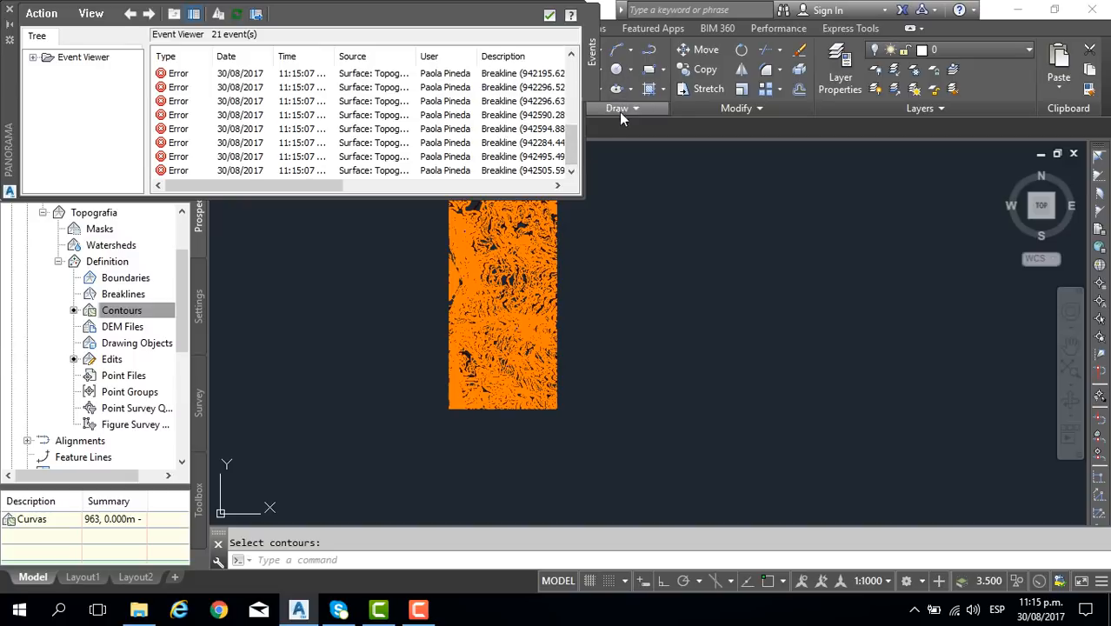
drag(574, 137, 576, 70)
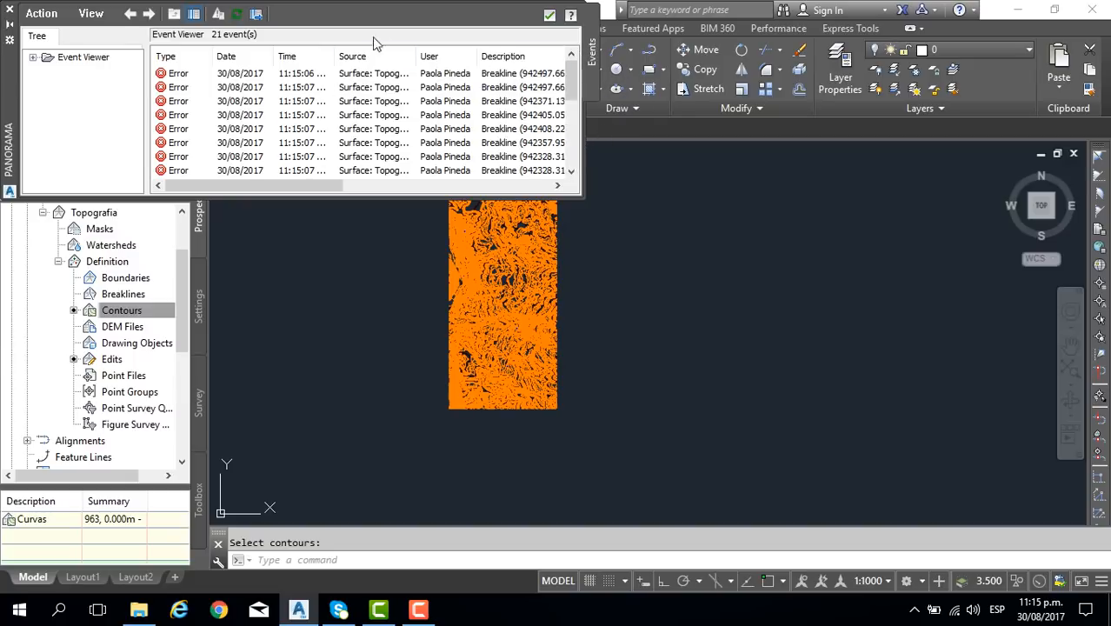
click(549, 15)
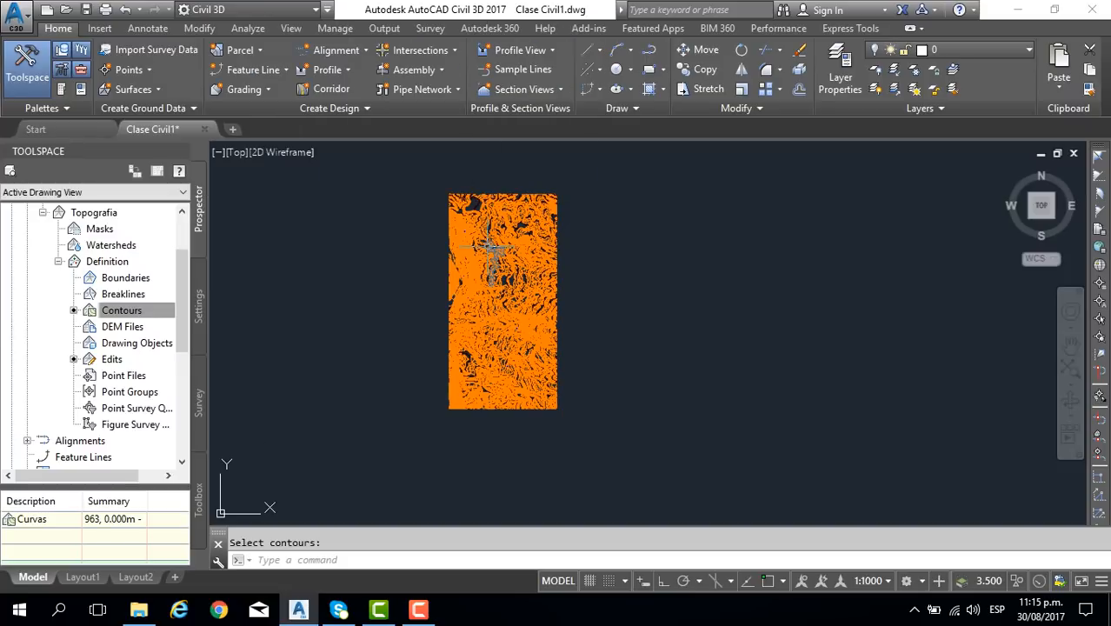
scroll(494, 302, up, 6)
scroll(494, 302, down, 2)
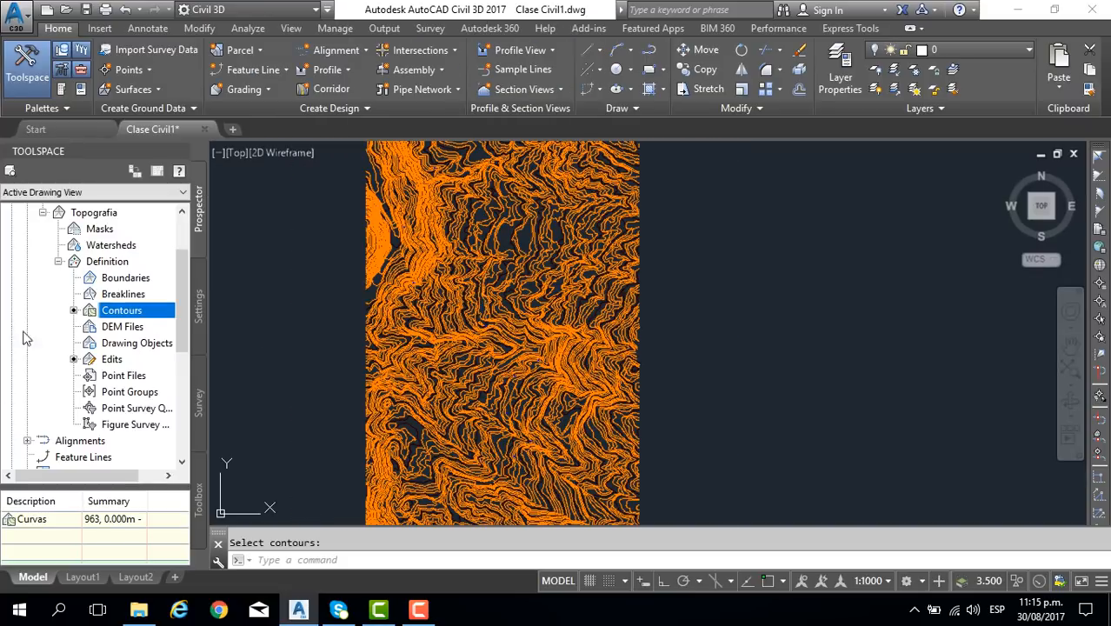
scroll(74, 283, up, 2)
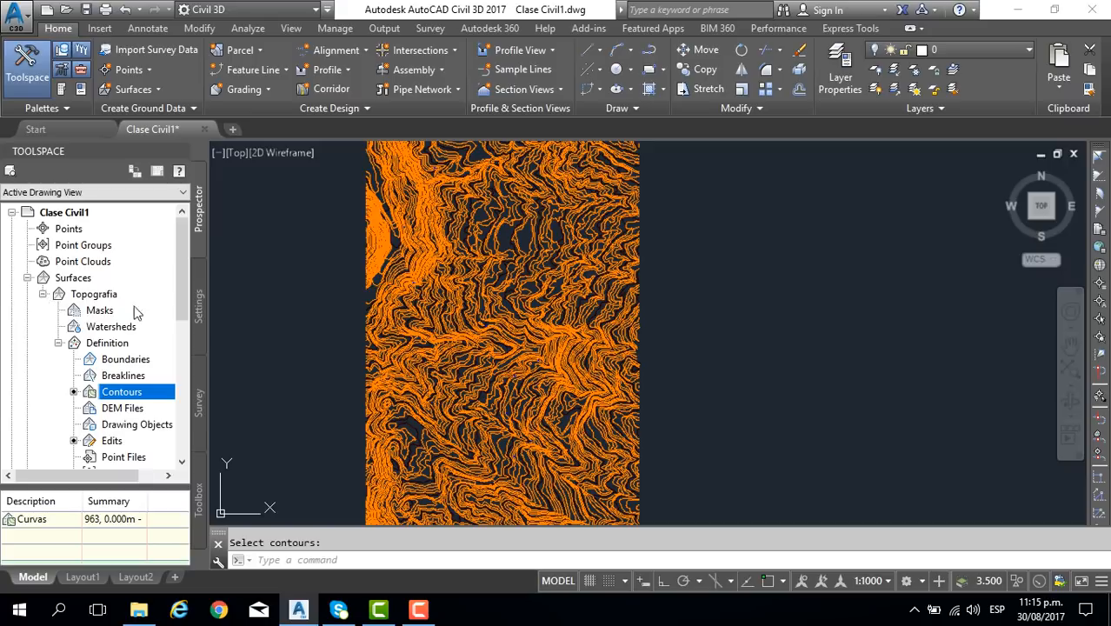
scroll(423, 254, down, 3)
middle_drag(425, 256, 501, 279)
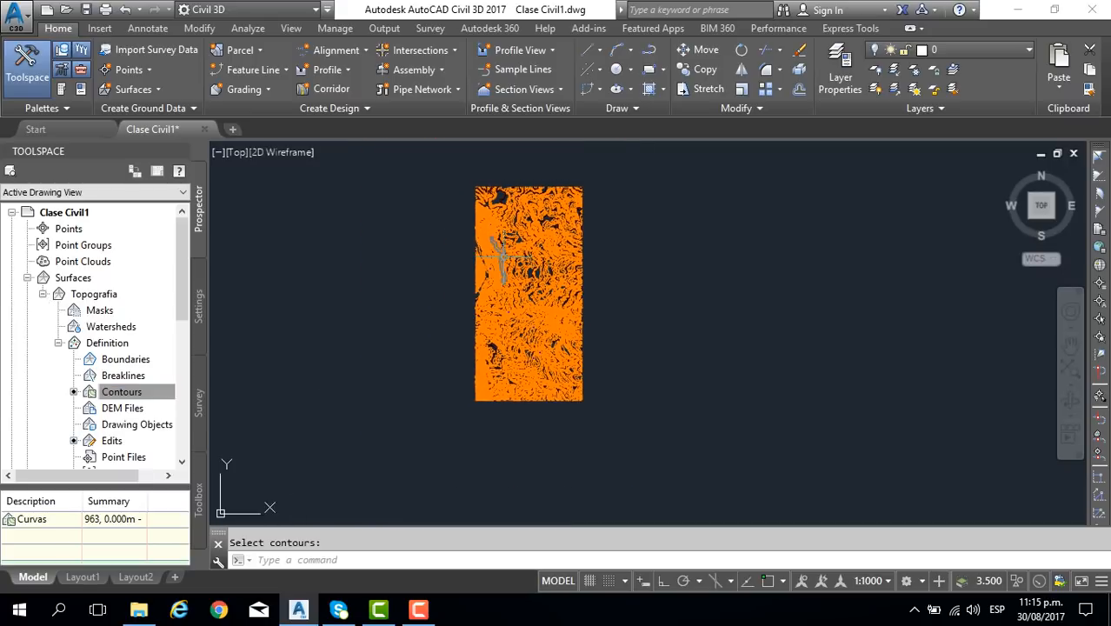
Turn all the drawing layers back on.
scroll(506, 257, up, 2)
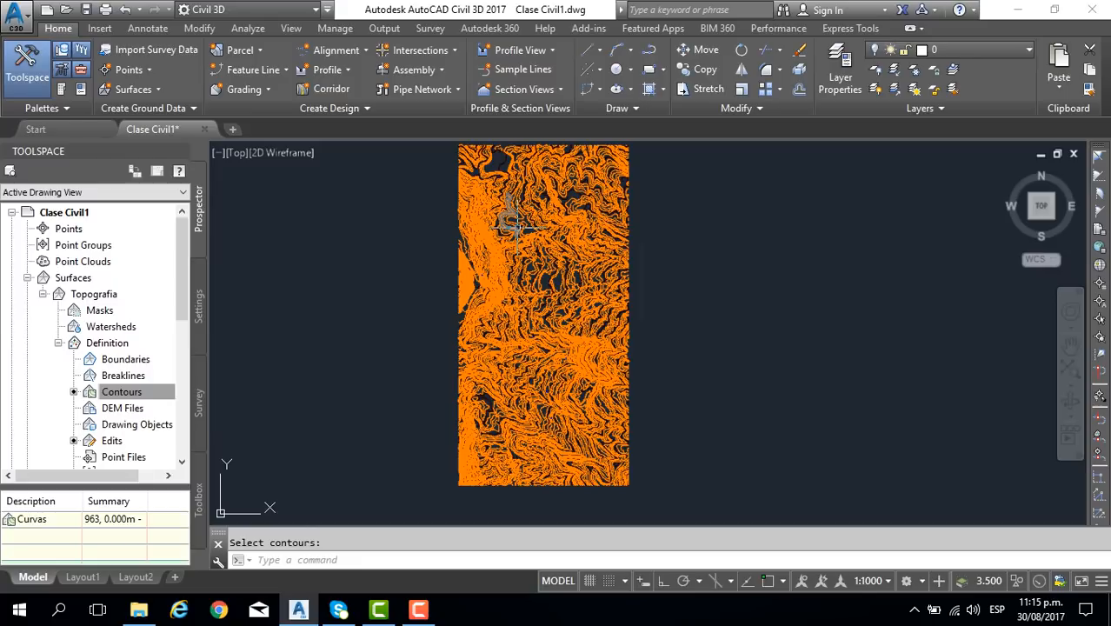
text(1ayon)
key(Return)
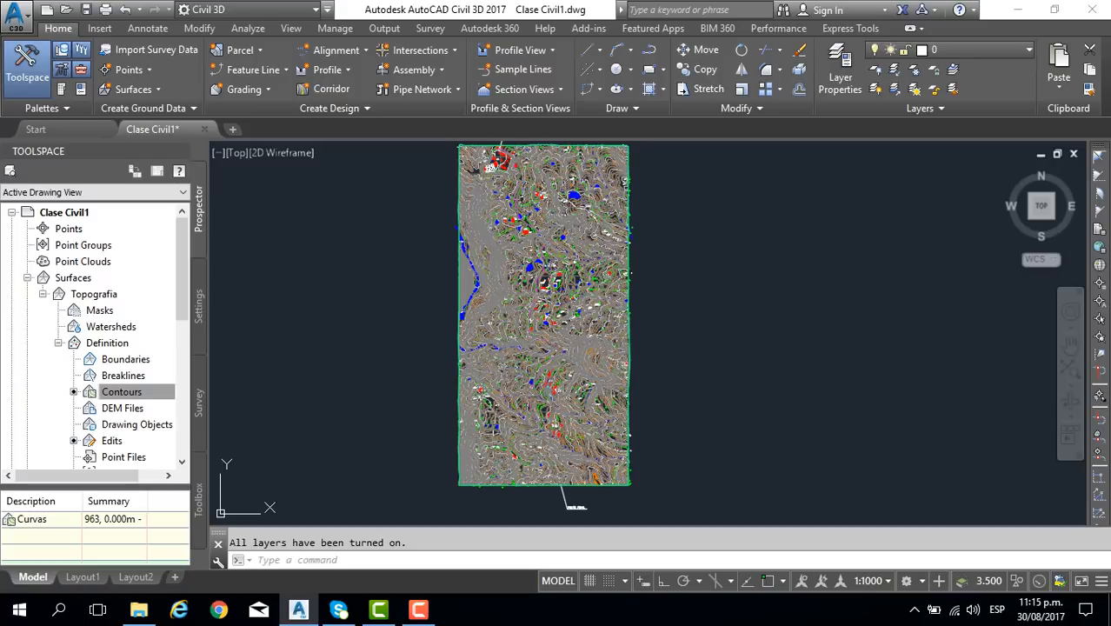
Select the Topografia surface among the plan's contours and inspect its full extent.
scroll(505, 247, up, 8)
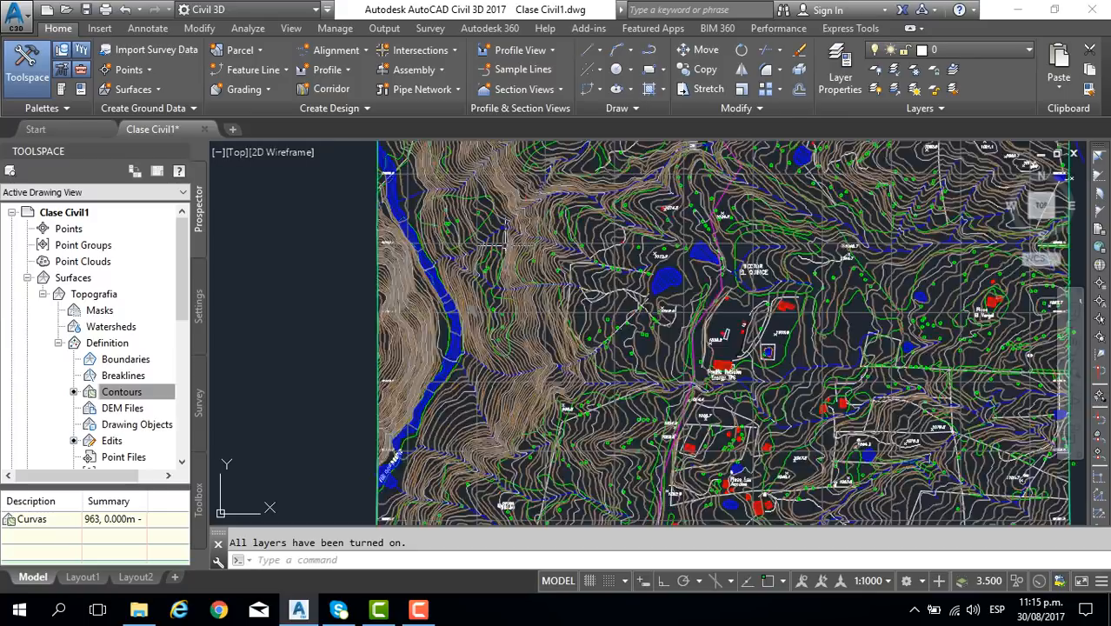
scroll(505, 246, up, 2)
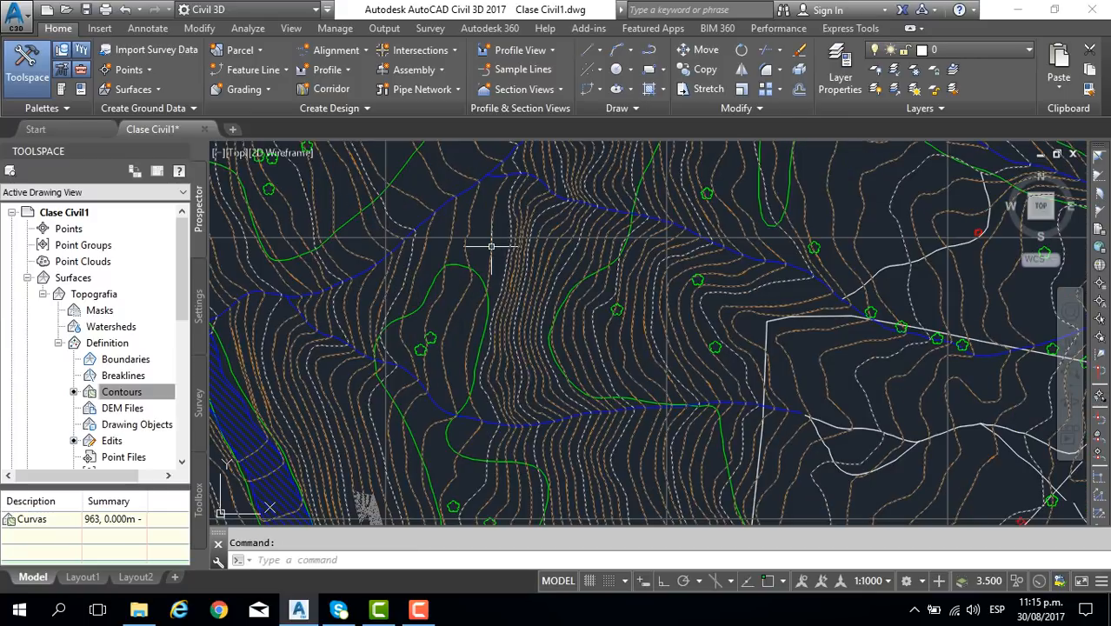
click(497, 262)
scroll(497, 262, down, 10)
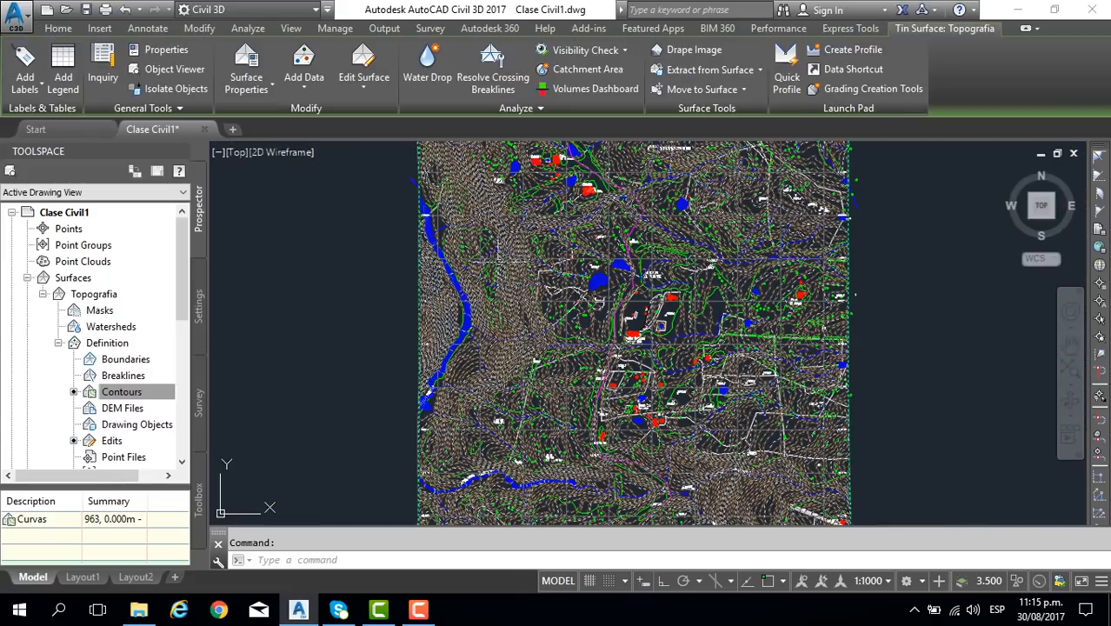
scroll(497, 261, down, 4)
scroll(497, 261, up, 2)
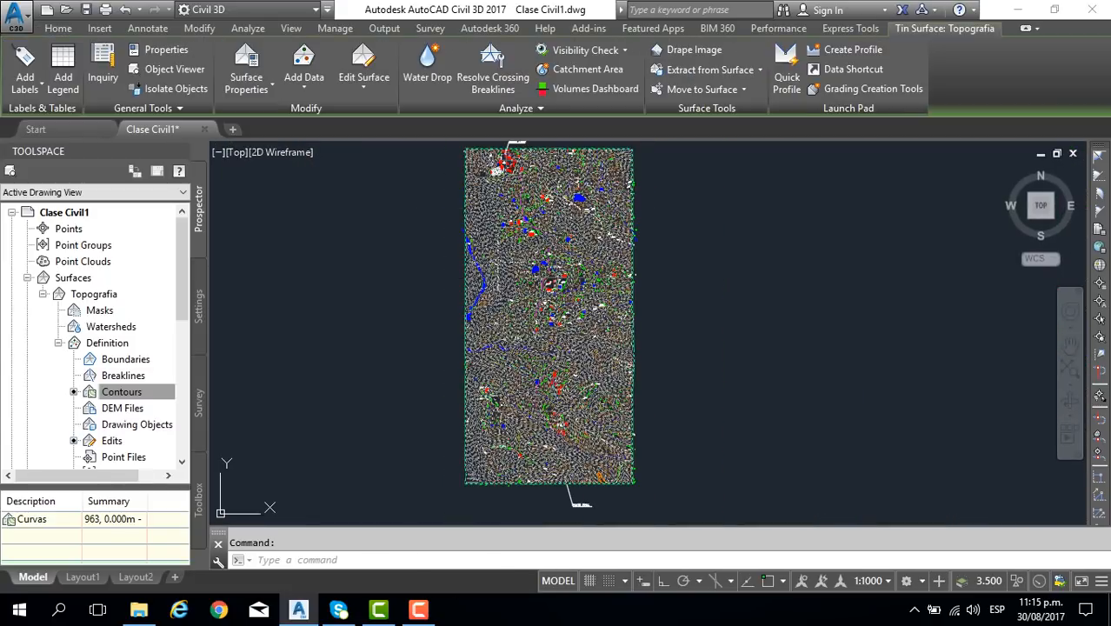
middle_drag(502, 254, 476, 310)
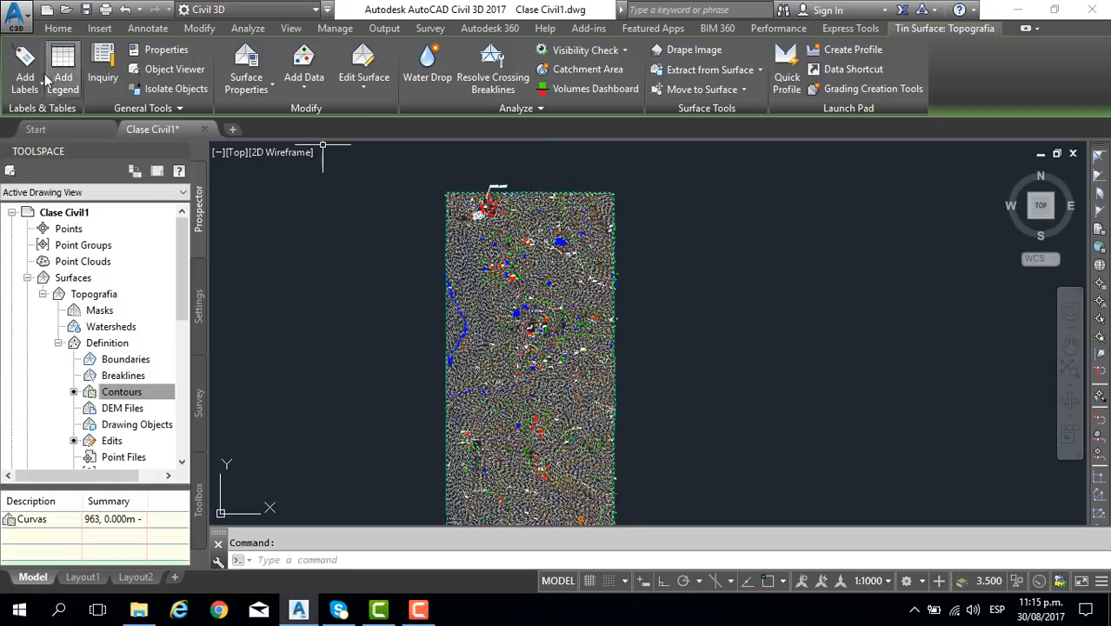
Turn off the C-TOPO layer by picking a contour of the Topografia surface, and end the layer-off command.
click(59, 28)
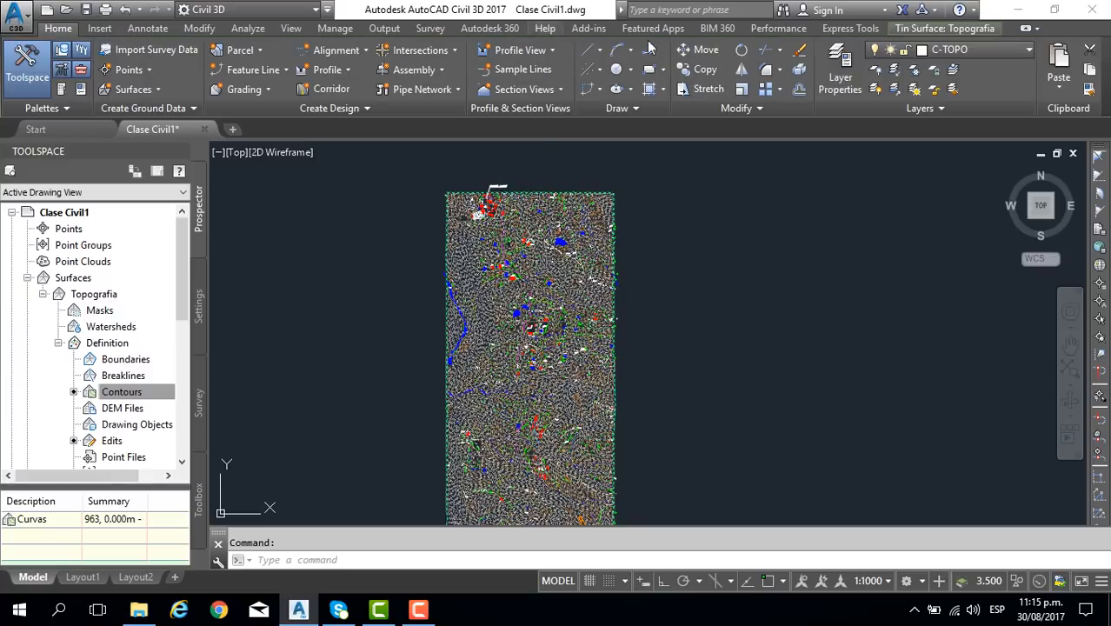
click(875, 72)
scroll(461, 232, up, 5)
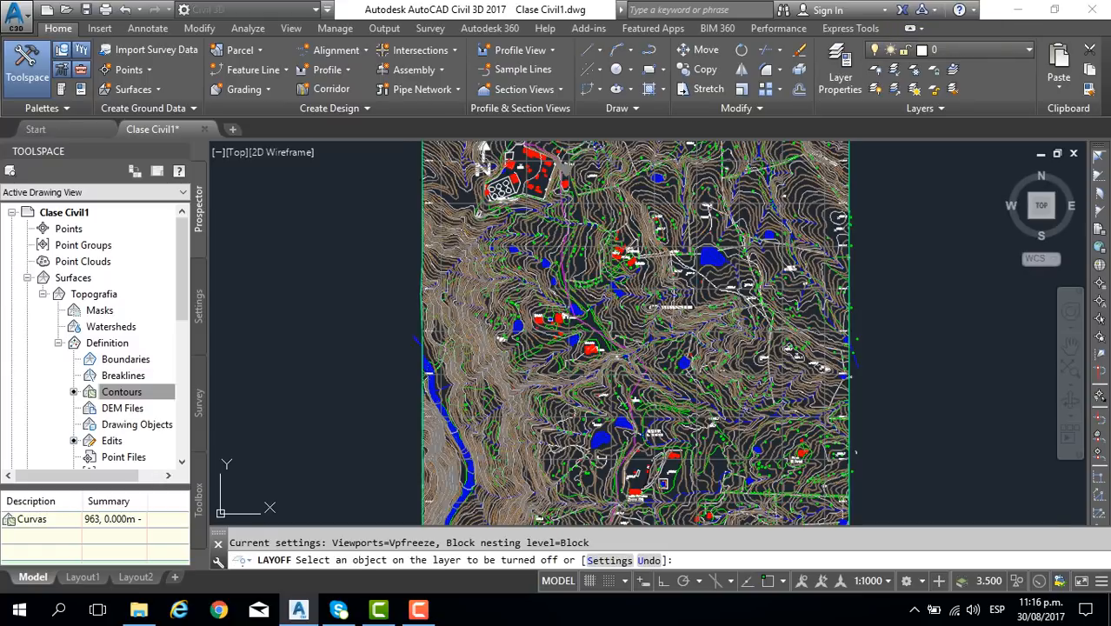
click(461, 219)
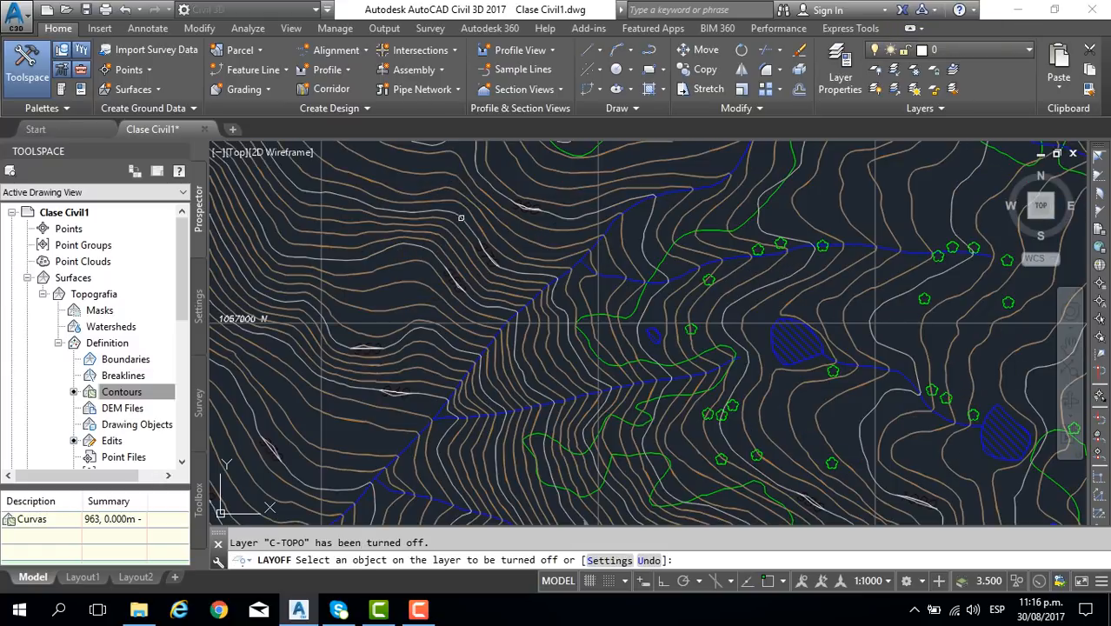
key(Escape)
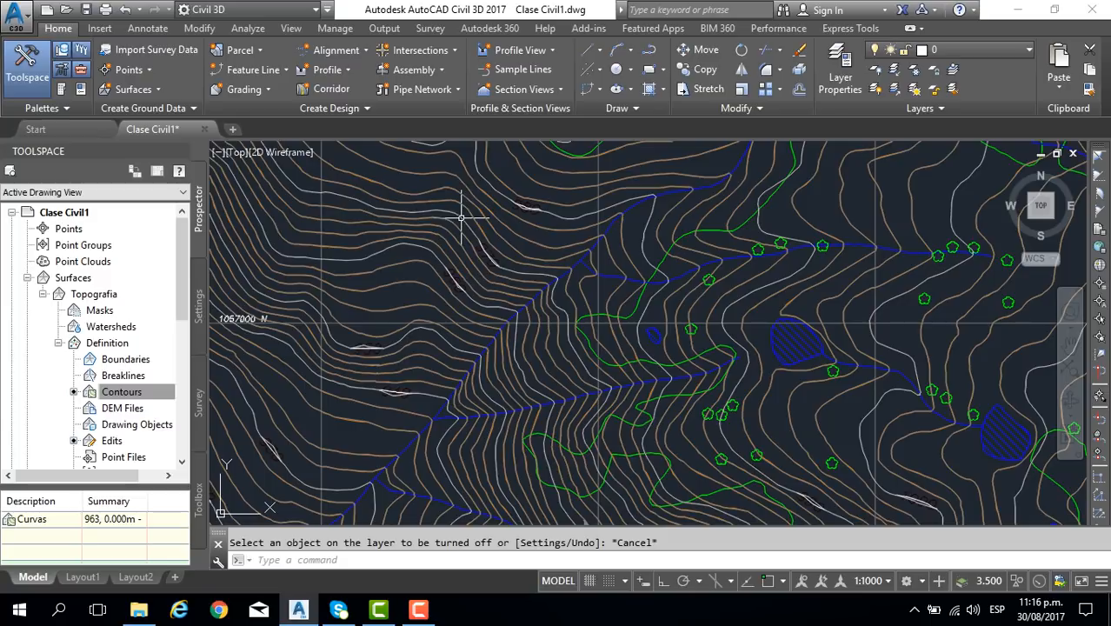
Select the Topografia surface and freeze its layer C-TOPO.
click(788, 221)
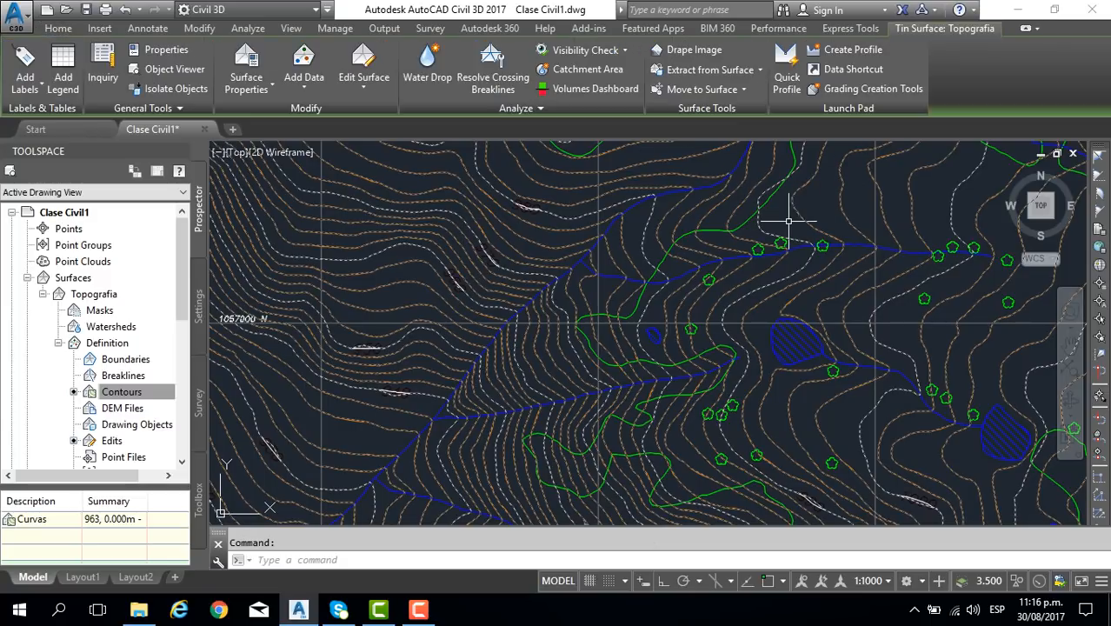
click(58, 28)
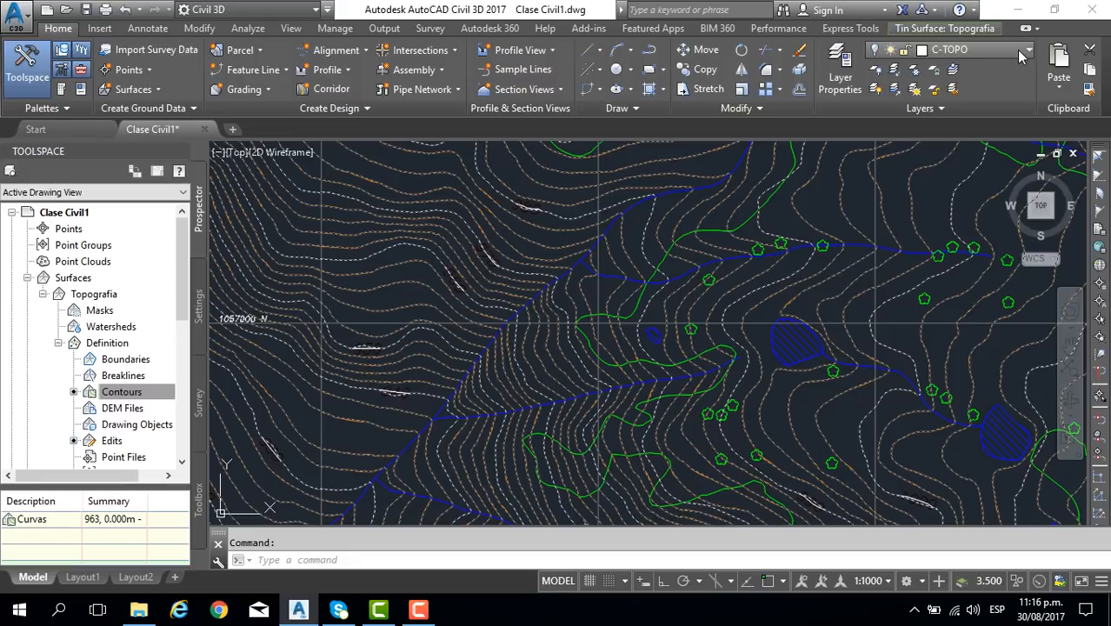
click(1029, 52)
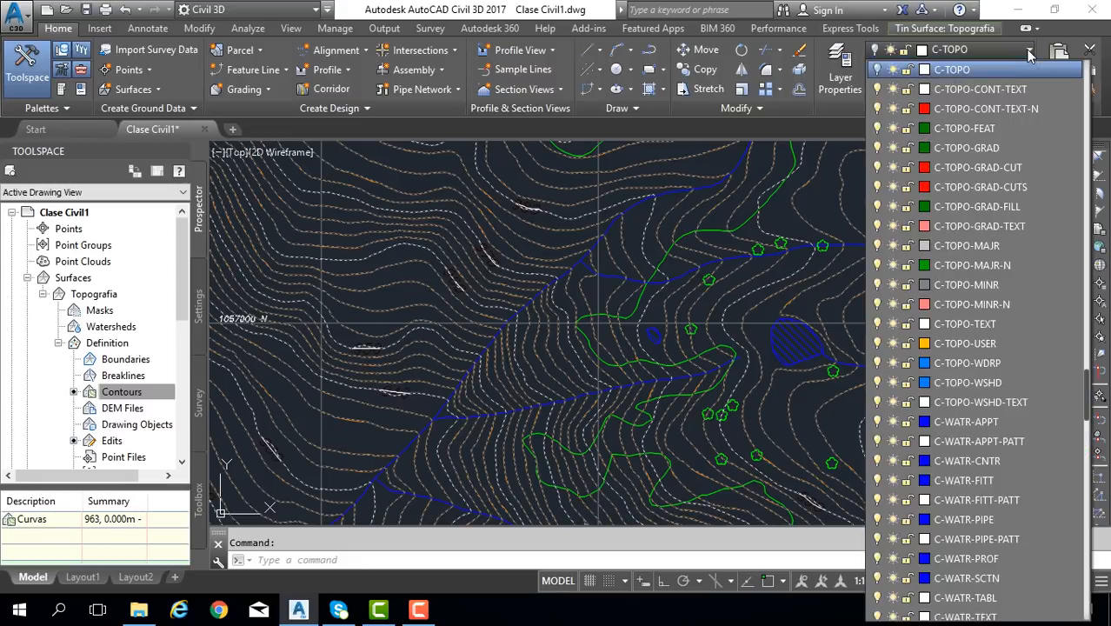
click(1029, 52)
click(1029, 52)
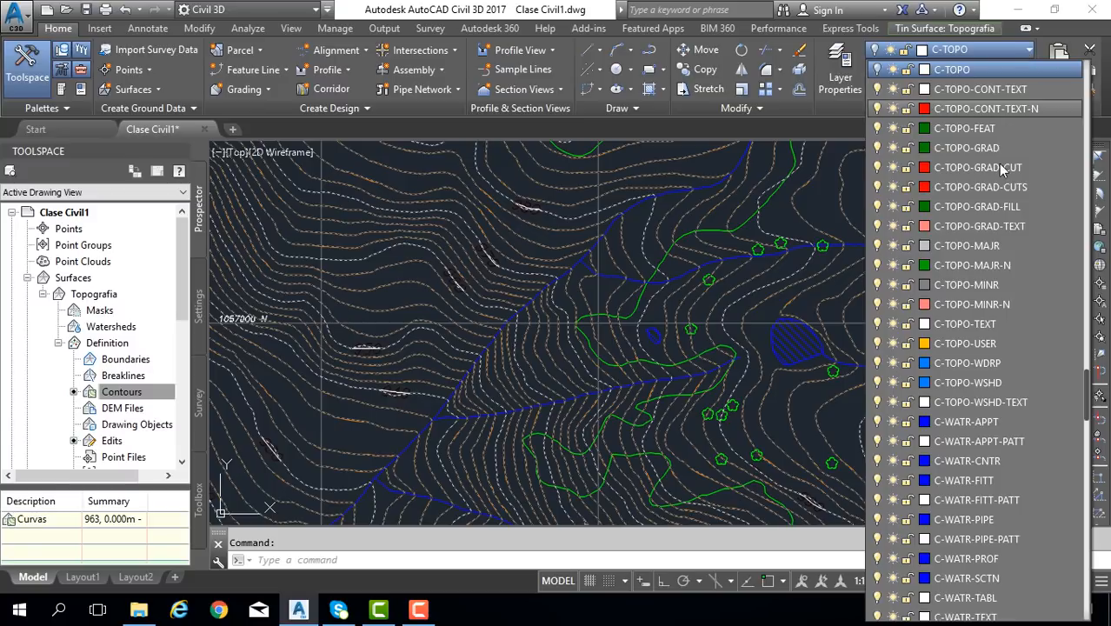
scroll(956, 121, up, 1)
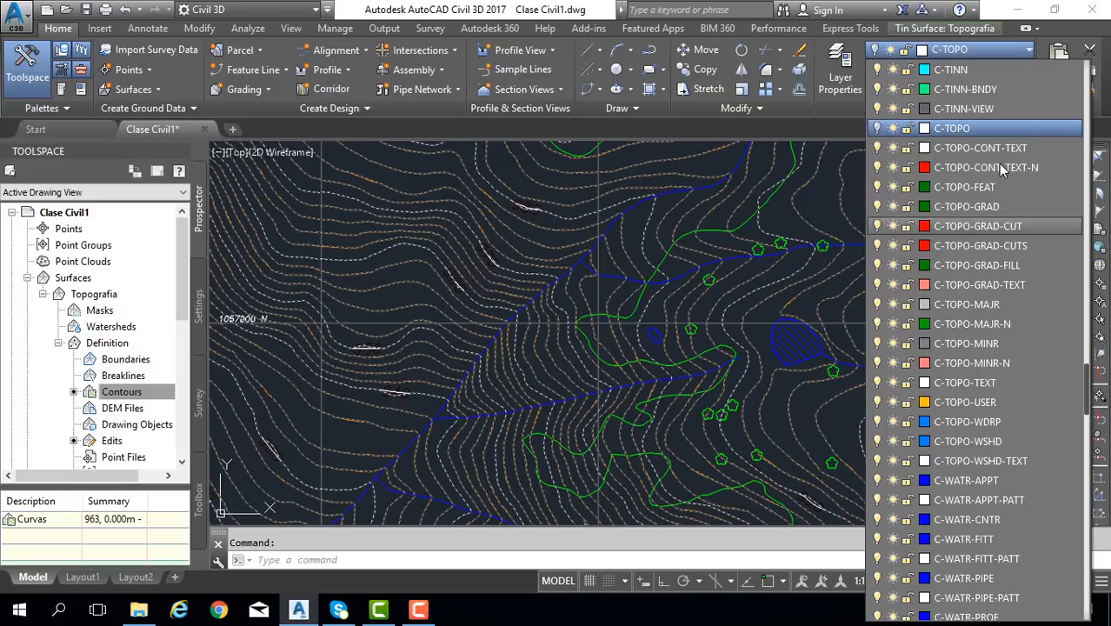
click(893, 128)
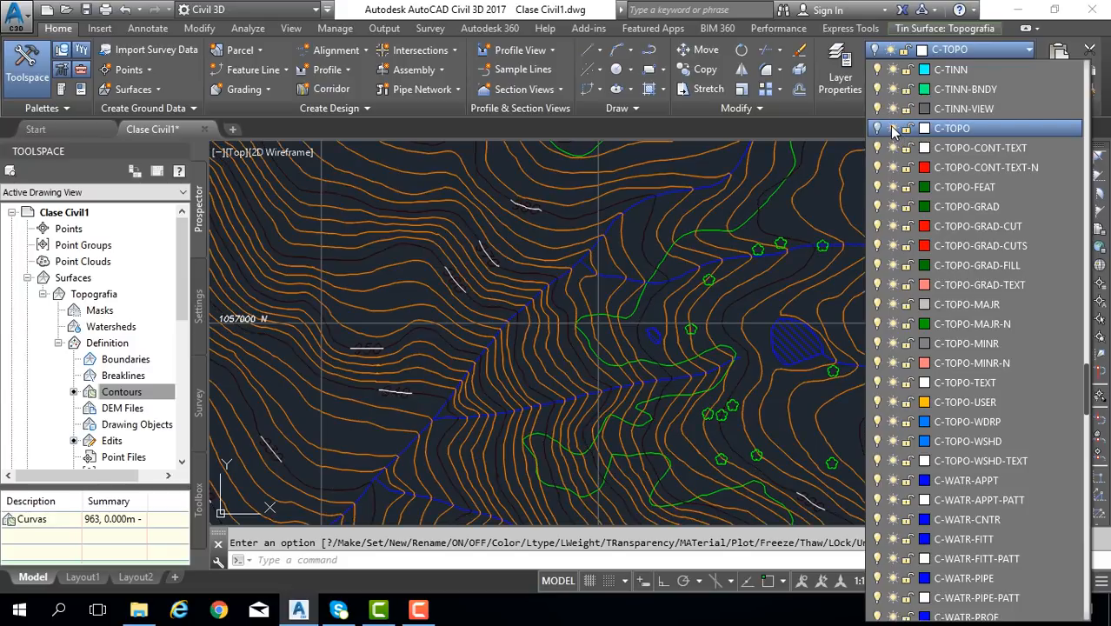
click(803, 244)
Examine the magenta route polyline along its course from the PUNTO INICIO marker southward, highlighting it and clearing the selection.
scroll(795, 225, down, 6)
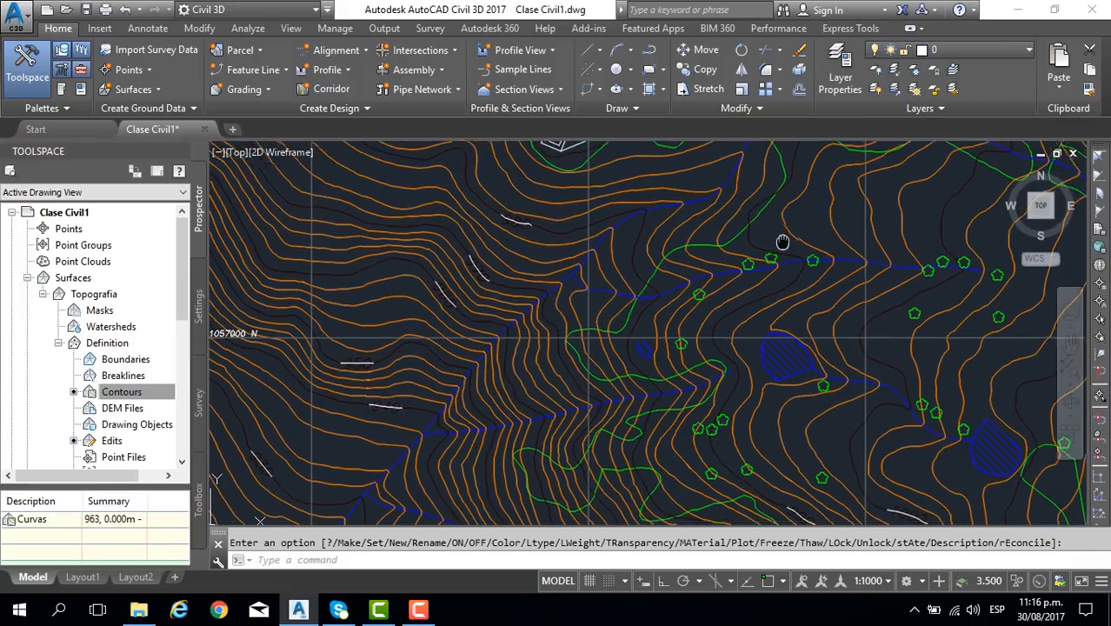
mouse_move(733, 253)
middle_down()
mouse_move(460, 257)
mouse_move(457, 277)
mouse_move(416, 317)
middle_up()
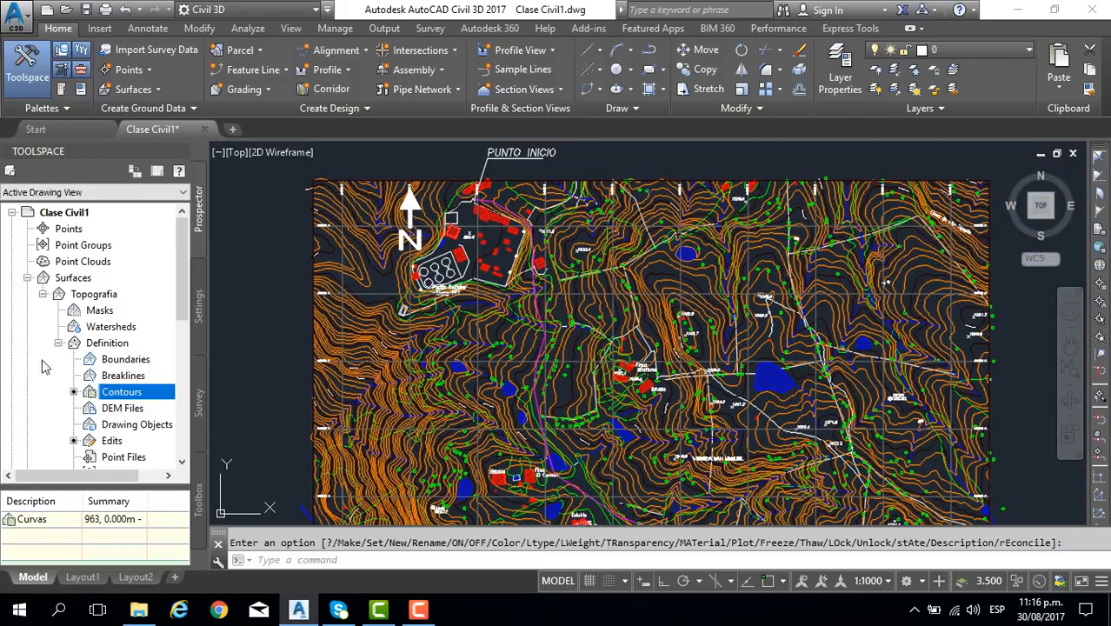
scroll(465, 204, up, 5)
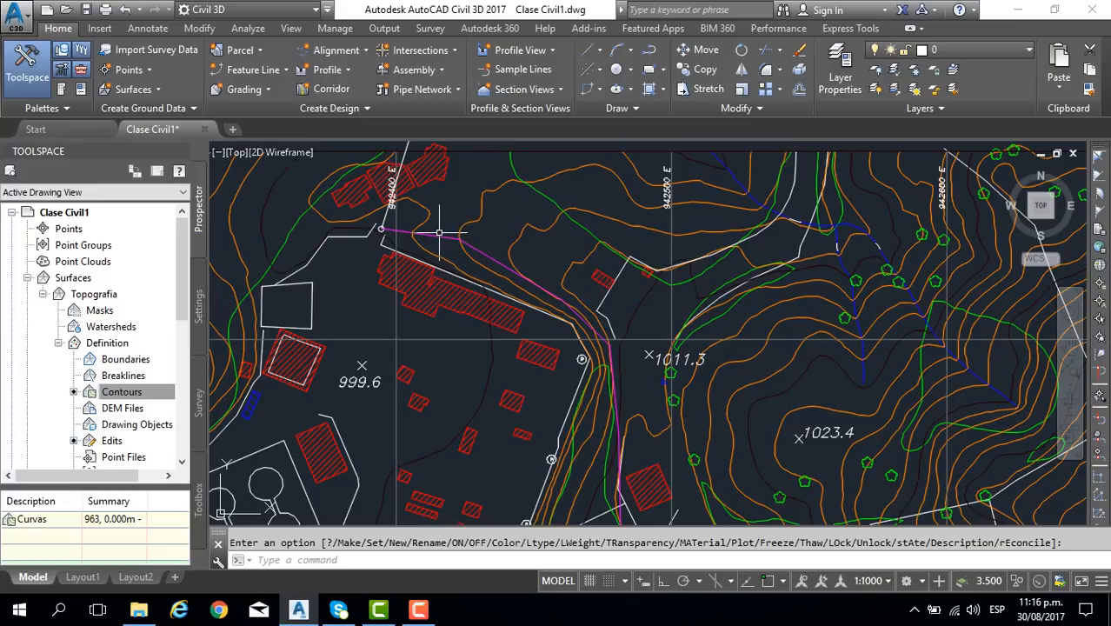
click(437, 235)
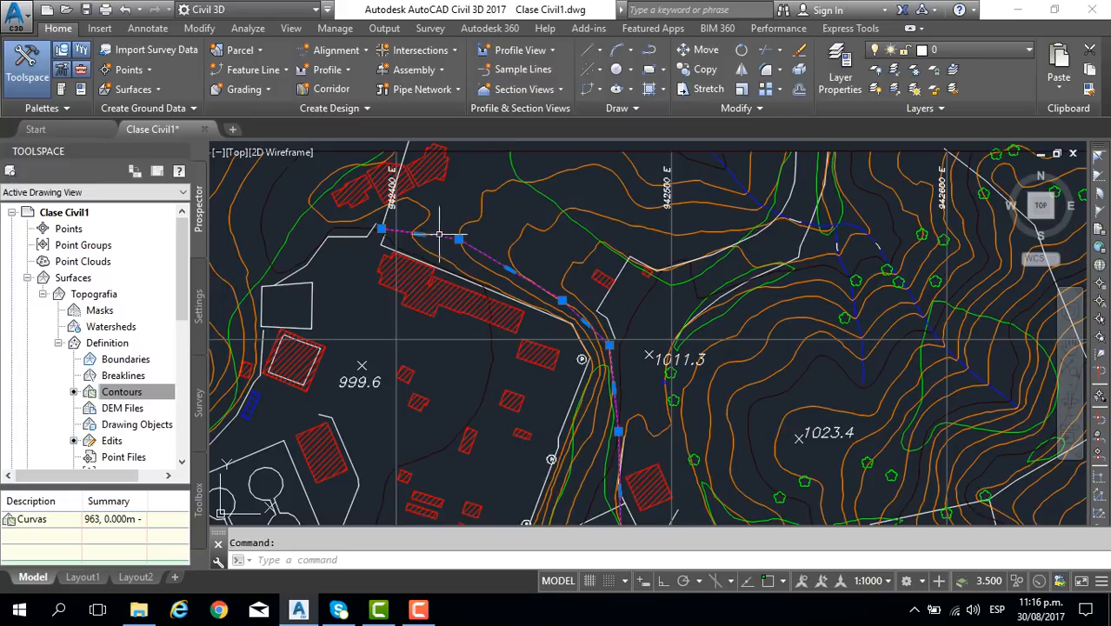
scroll(448, 237, down, 5)
mouse_move(459, 247)
middle_drag(444, 351, 463, 234)
scroll(457, 166, up, 2)
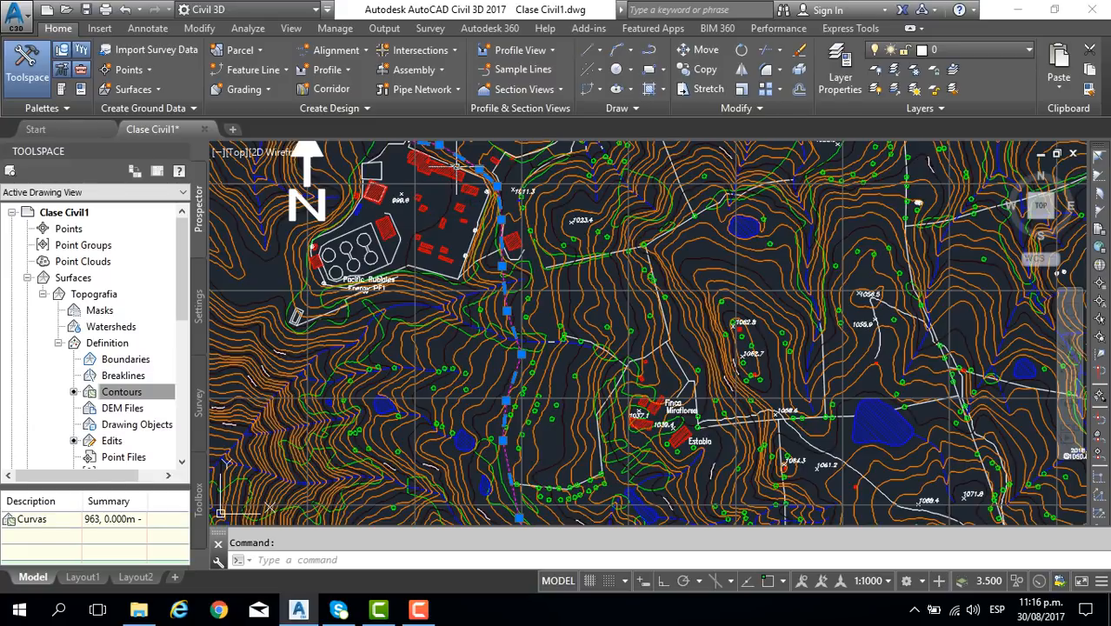
middle_drag(456, 166, 472, 215)
scroll(472, 215, up, 2)
scroll(472, 216, down, 8)
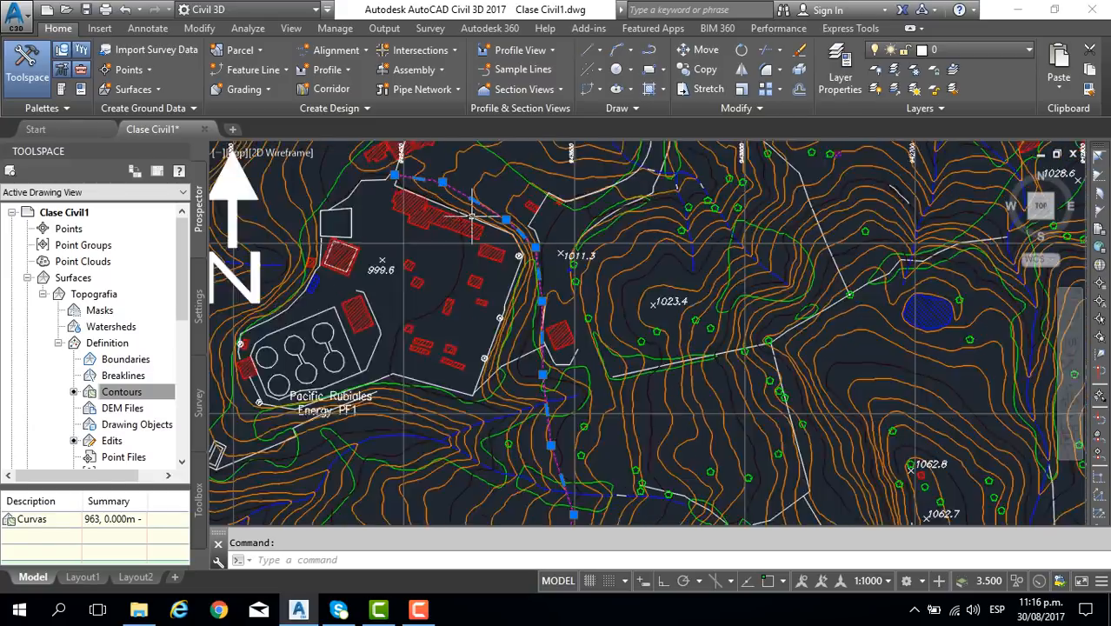
middle_drag(513, 456, 488, 213)
scroll(488, 213, up, 2)
scroll(621, 409, down, 2)
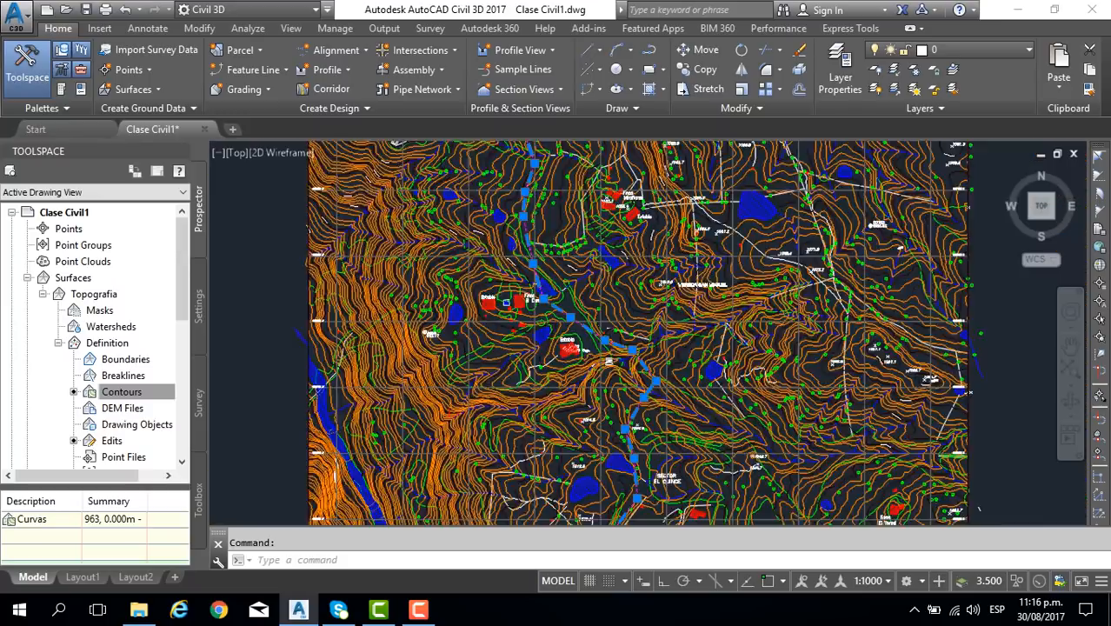
scroll(610, 361, down, 3)
scroll(563, 261, up, 6)
key(Escape)
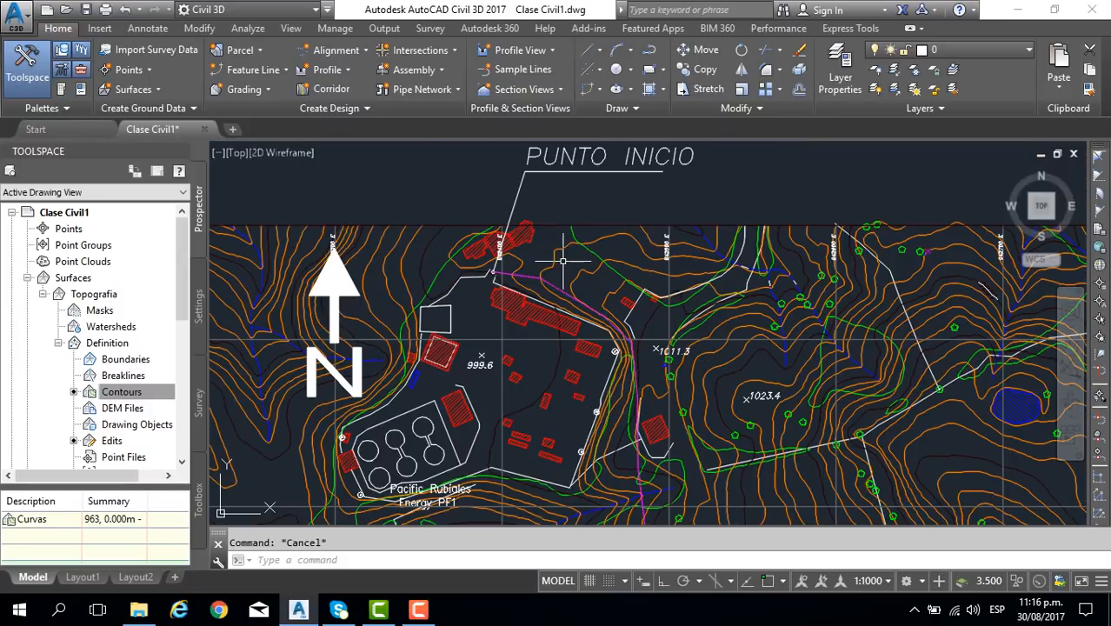
Start a polyline at the center of the small circle marked PUNTO INICIO.
text(pl)
key(Return)
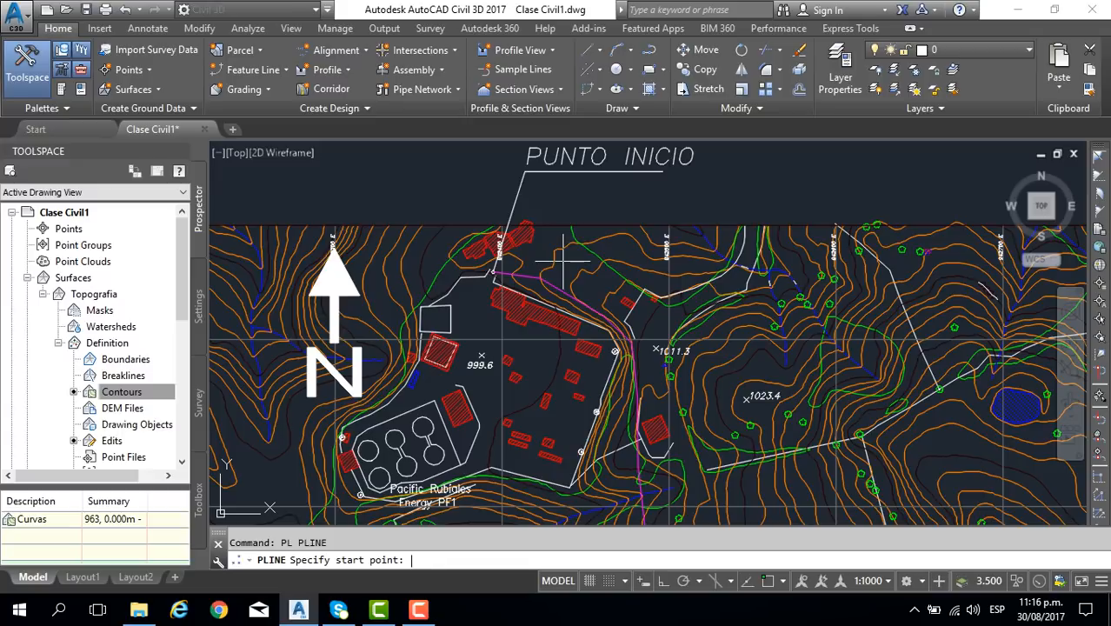
scroll(495, 274, up, 5)
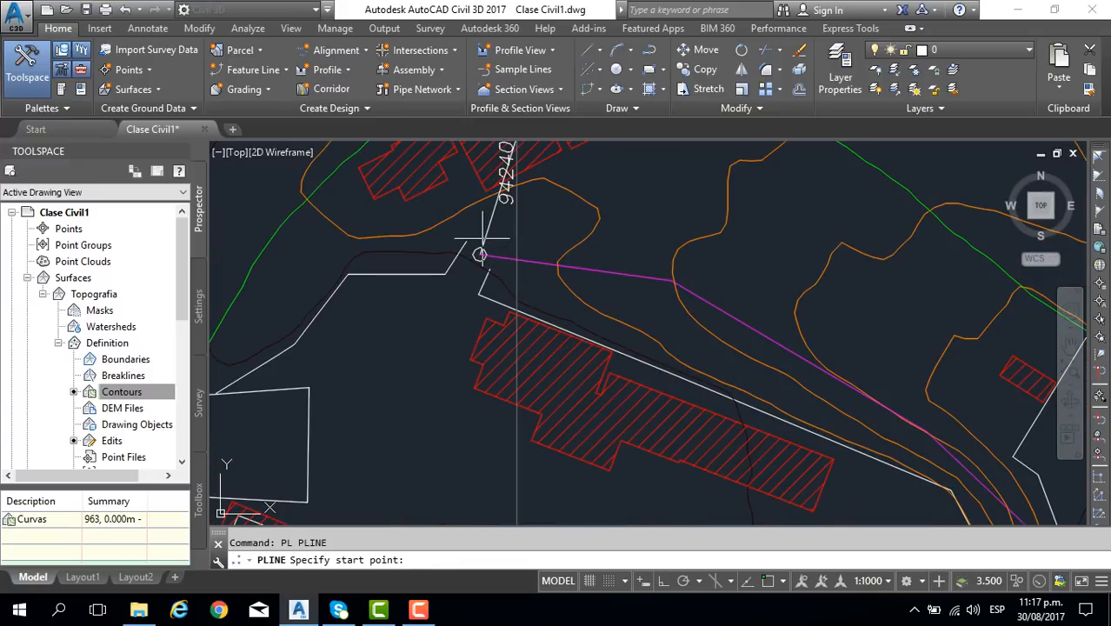
scroll(483, 236, down, 5)
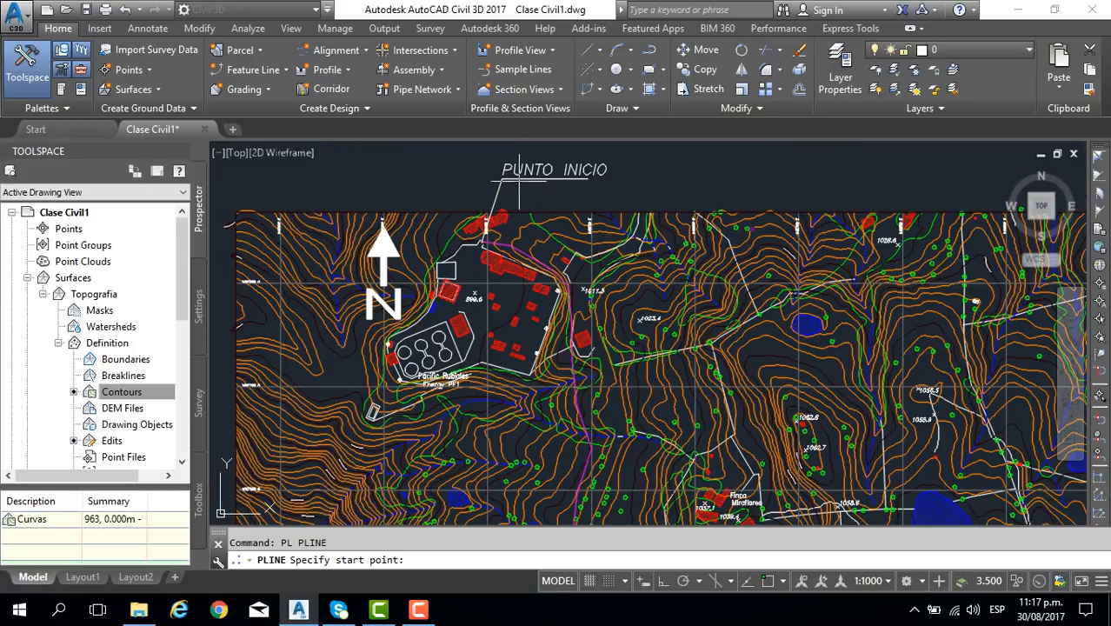
scroll(519, 181, up, 4)
scroll(407, 352, up, 5)
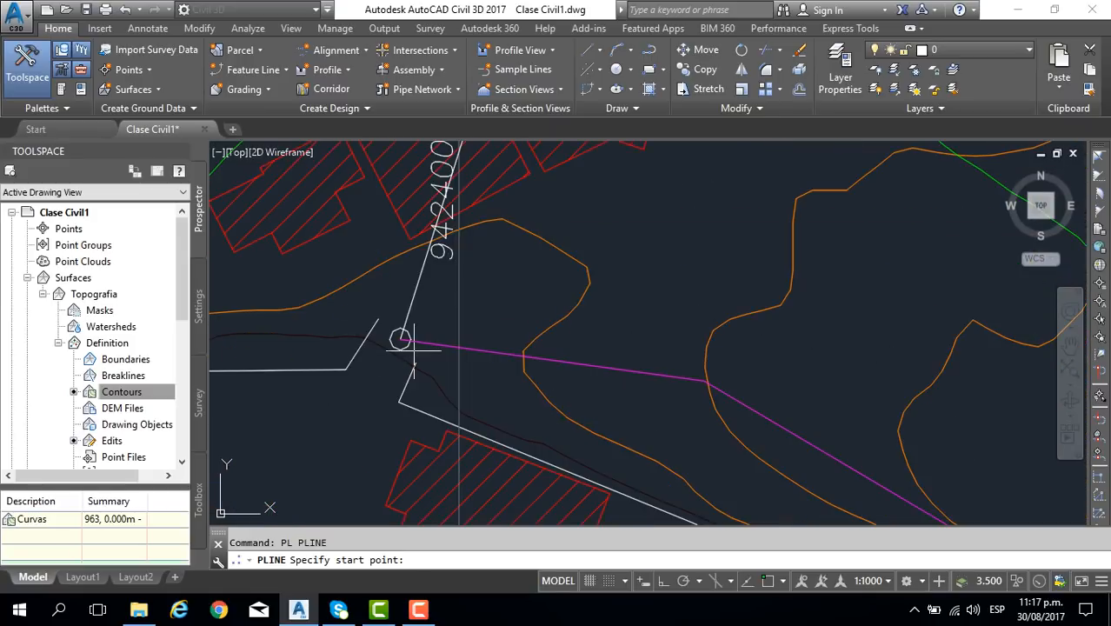
key(Return)
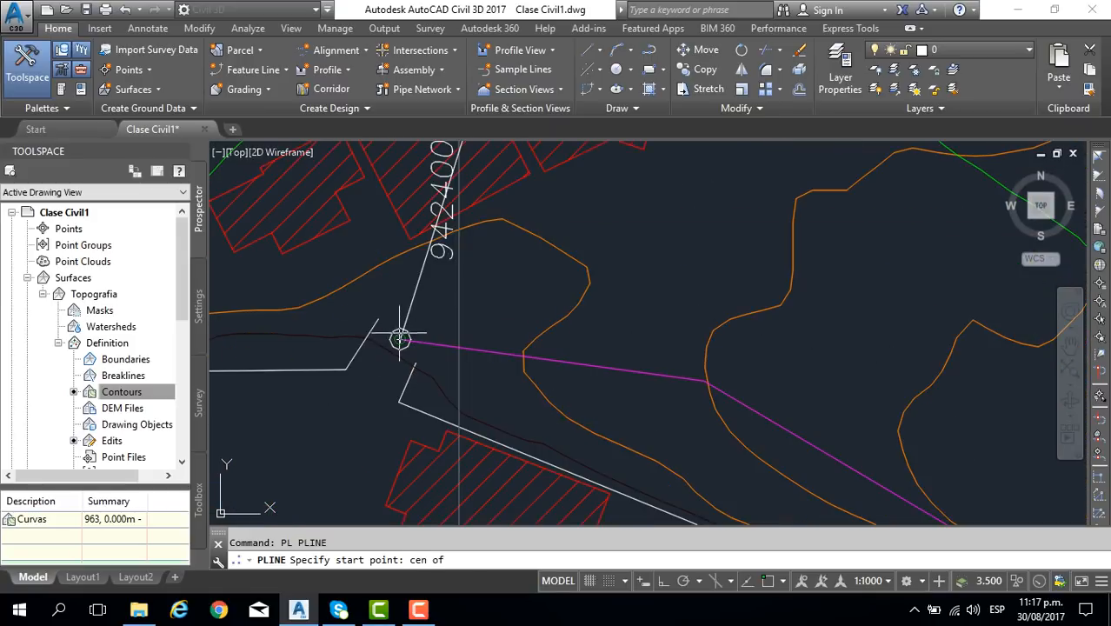
click(400, 339)
Add polyline vertices at the bend beside spot elevation 1011.3 and farther south, following the magenta route from PUNTO INICIO.
scroll(398, 337, down, 5)
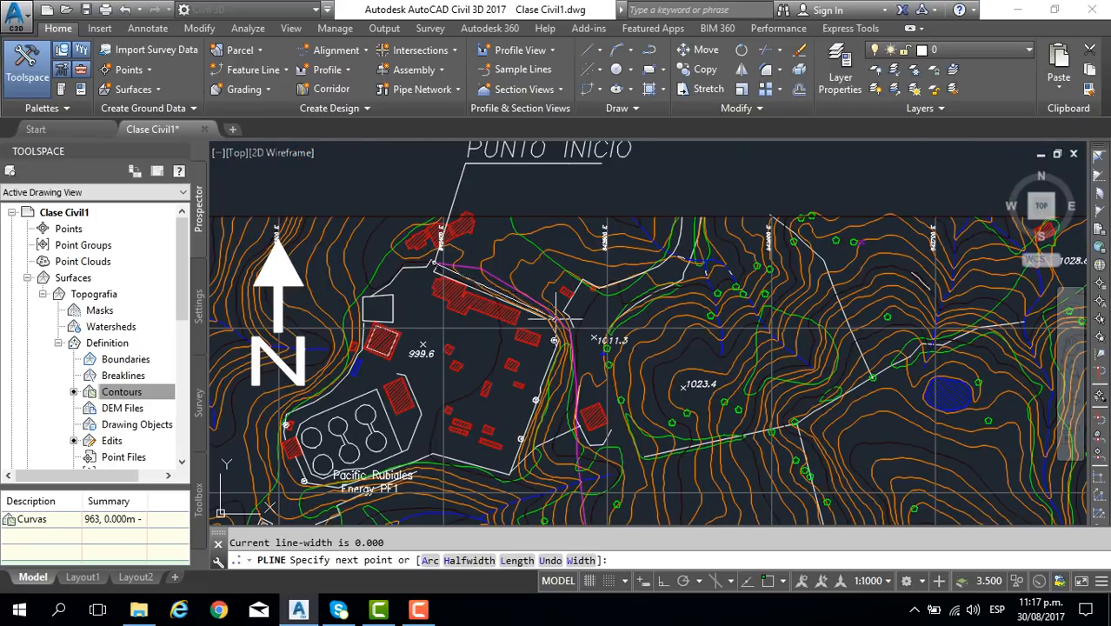
middle_drag(586, 319, 523, 223)
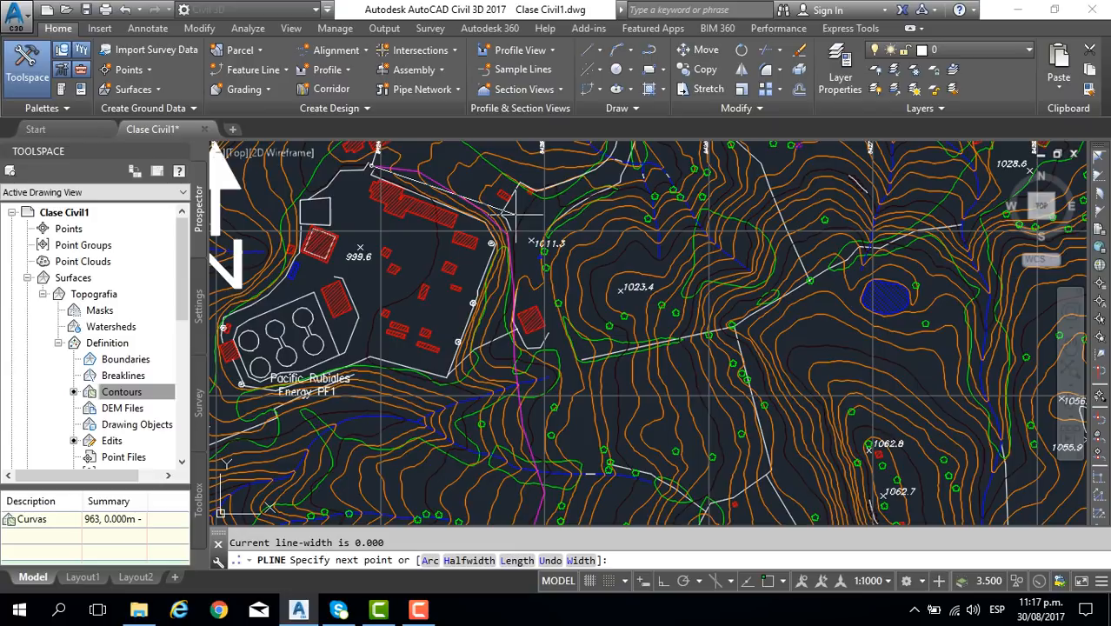
click(513, 211)
mouse_move(516, 443)
middle_down()
mouse_move(410, 252)
mouse_move(465, 339)
mouse_move(507, 375)
middle_up()
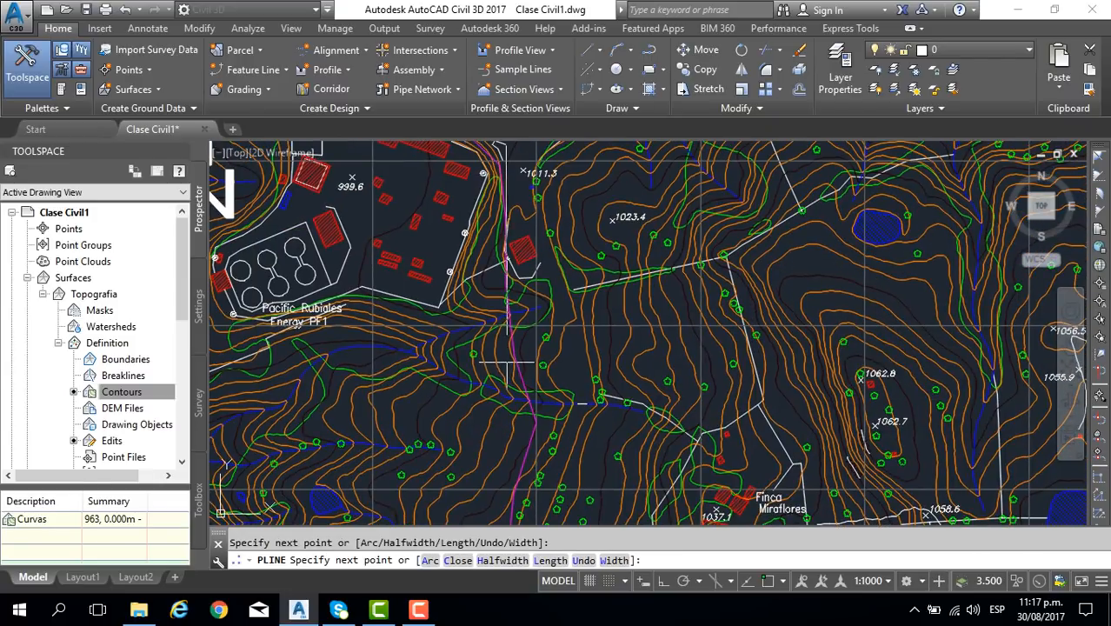
scroll(506, 375, down, 2)
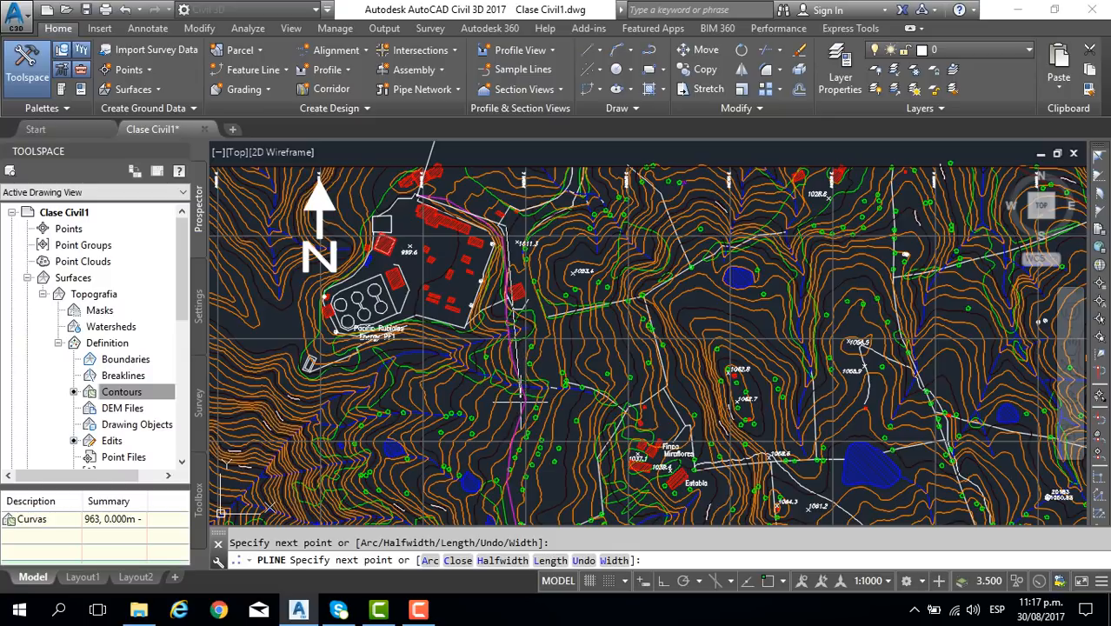
click(518, 398)
middle_drag(518, 398, 534, 184)
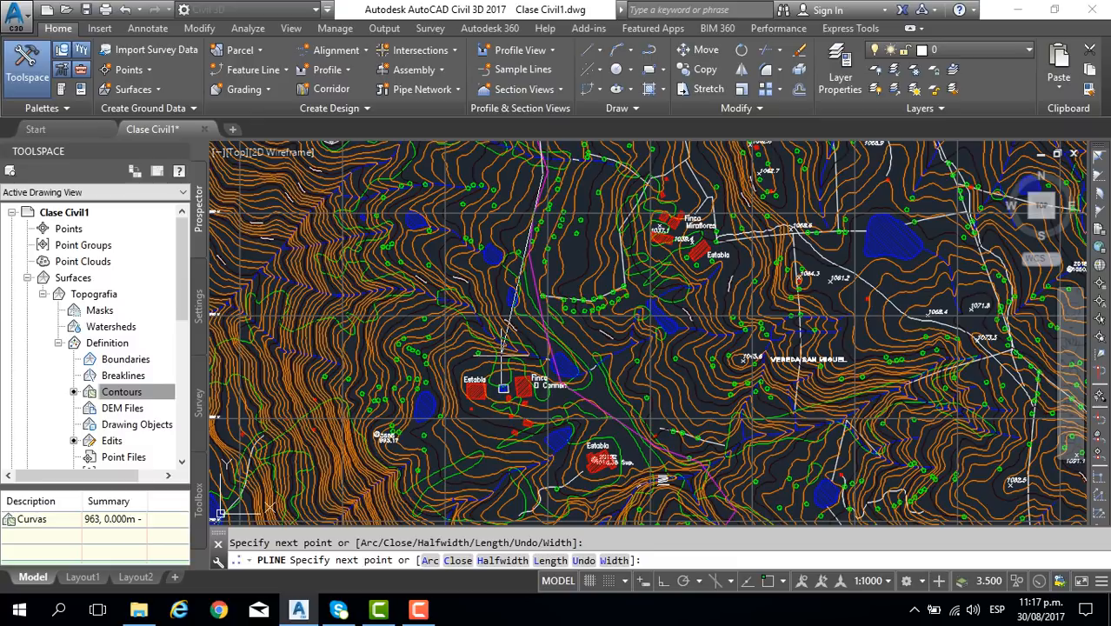
Extend the polyline with vertices beside Finca El Carmen and at the magenta route's bend north of SECTOR EL QUINCE.
mouse_move(503, 354)
middle_down()
mouse_move(499, 285)
mouse_move(425, 249)
mouse_move(421, 198)
middle_up()
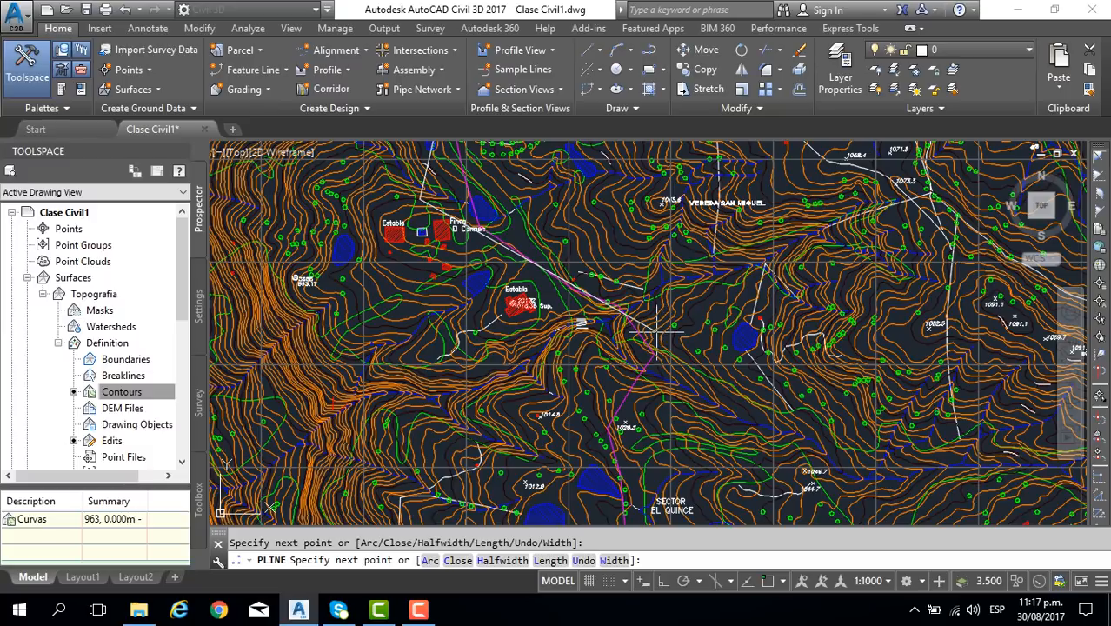
middle_drag(657, 332, 578, 213)
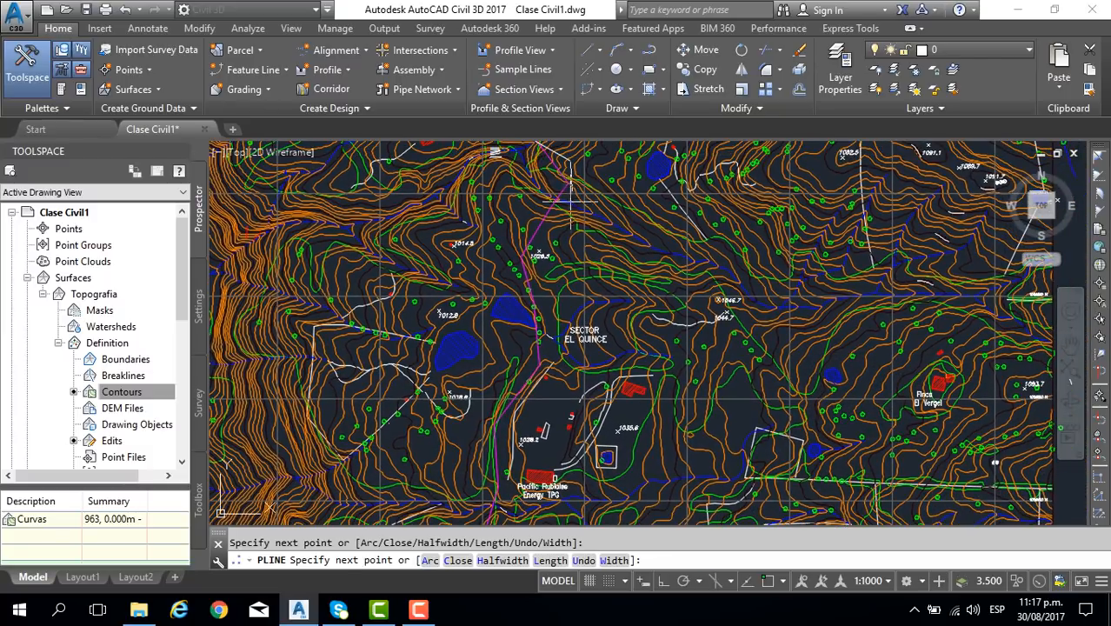
scroll(532, 361, down, 2)
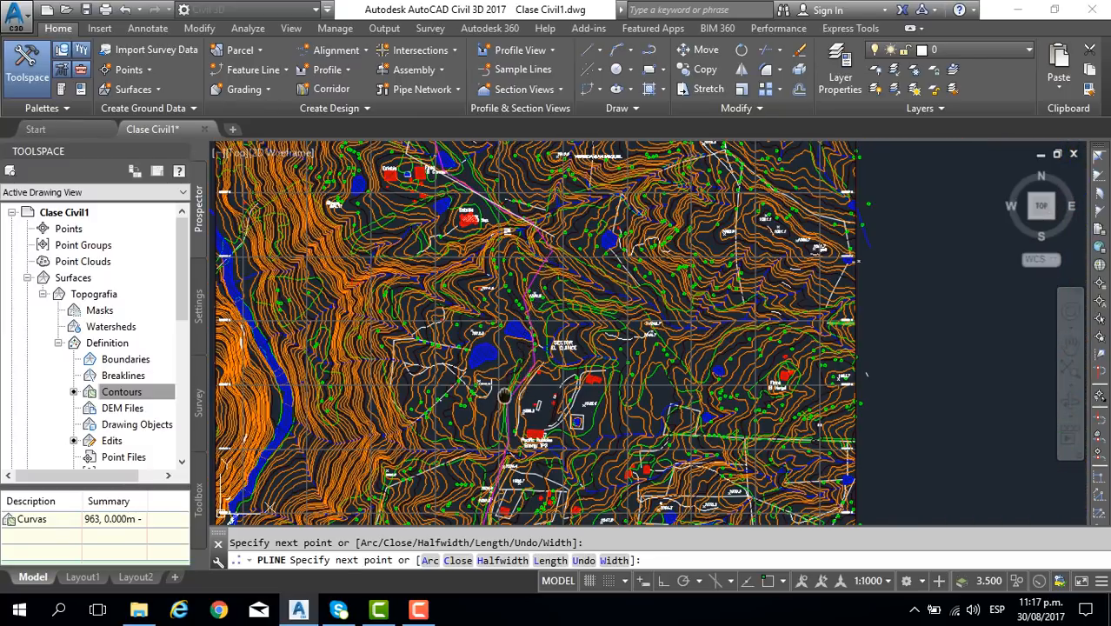
middle_drag(505, 396, 506, 358)
Undo the latest polyline vertices and place the vertex at the bend north of SECTOR EL QUINCE again.
scroll(506, 363, up, 2)
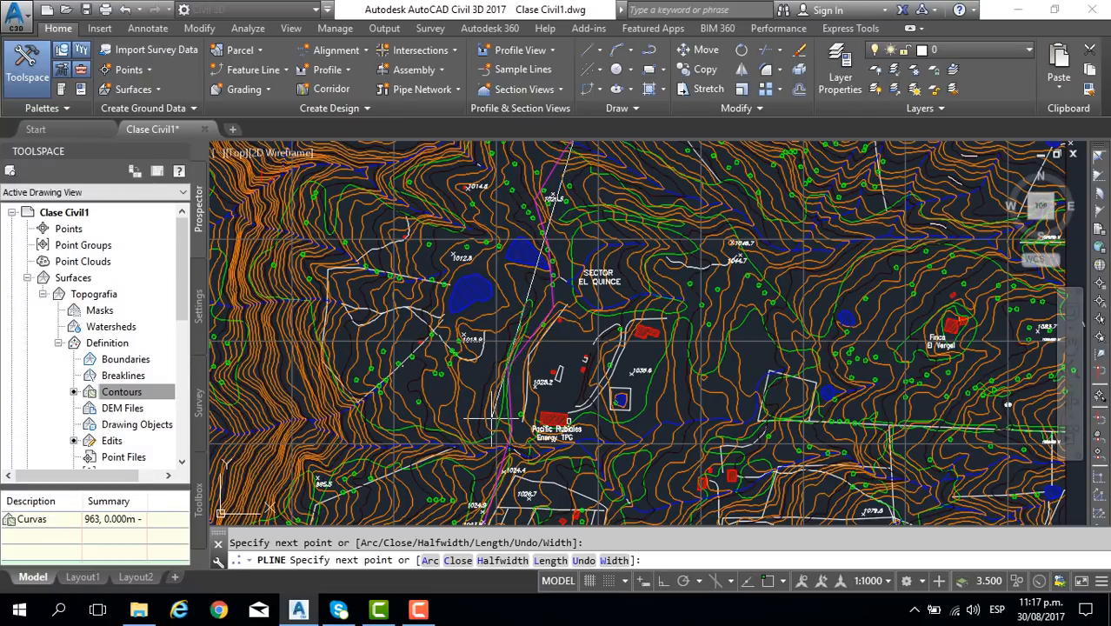
middle_drag(539, 315, 534, 378)
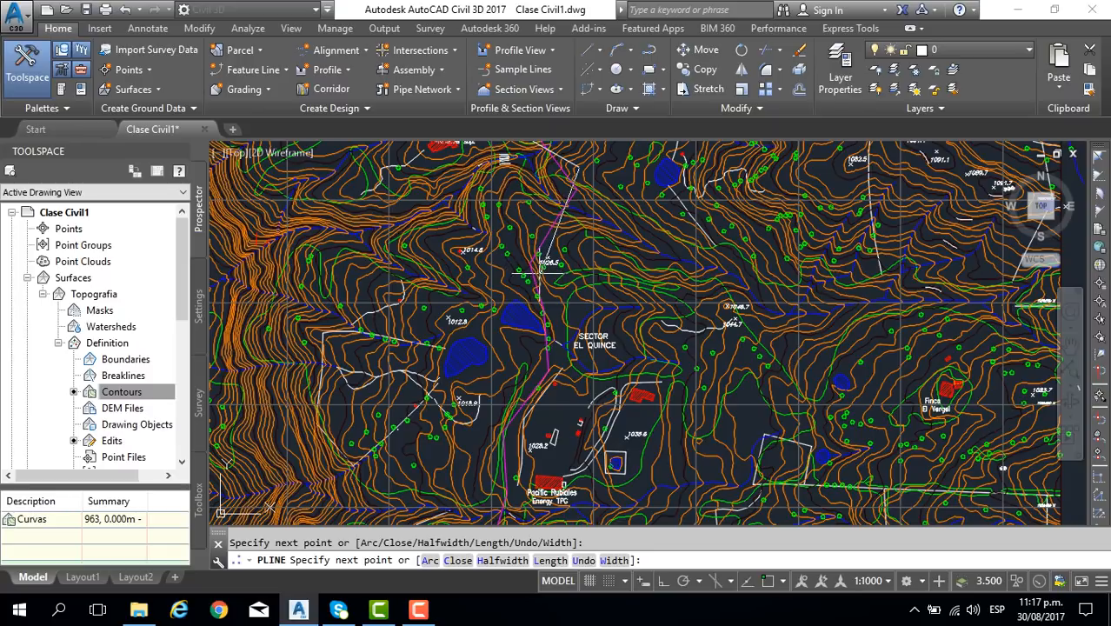
middle_drag(561, 312, 581, 408)
scroll(582, 331, down, 2)
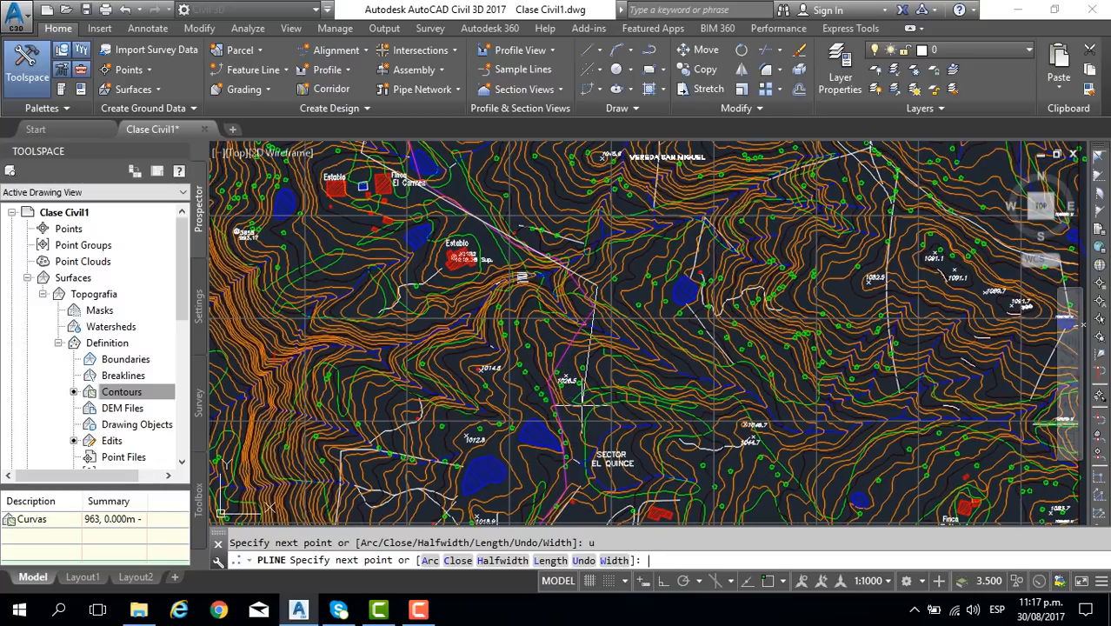
text(u)
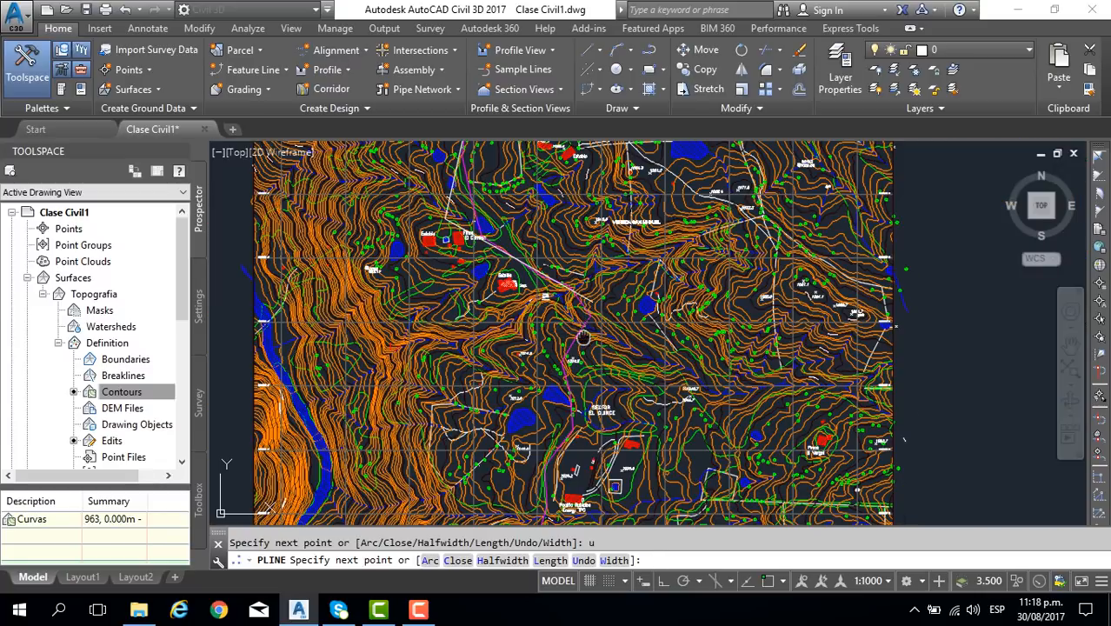
middle_drag(584, 338, 612, 254)
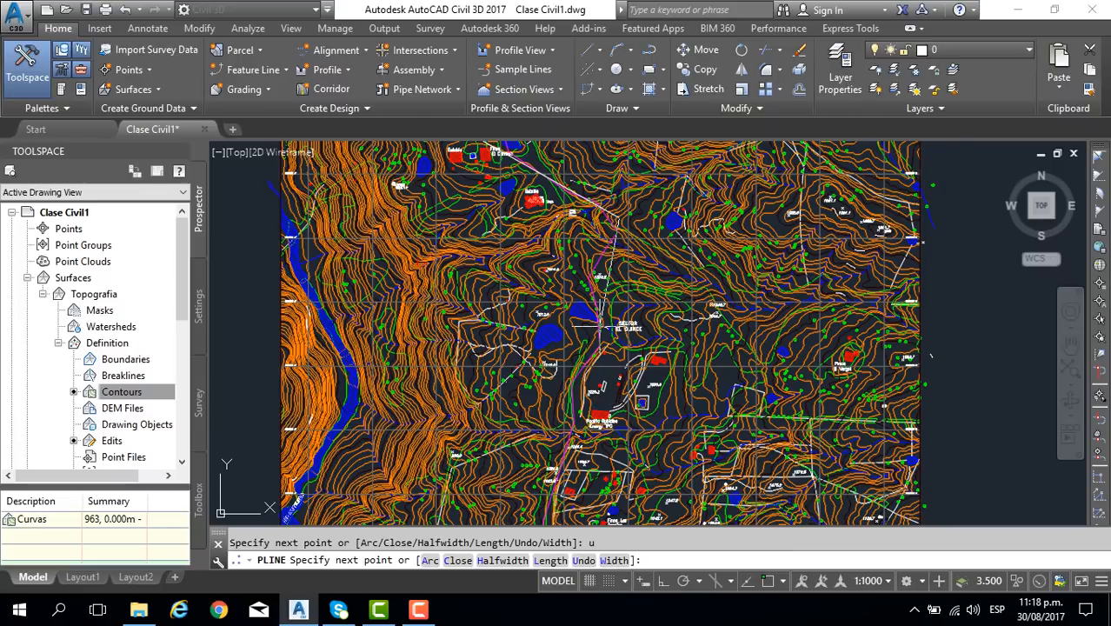
scroll(610, 341, up, 2)
middle_drag(603, 289, 588, 359)
middle_drag(601, 263, 614, 320)
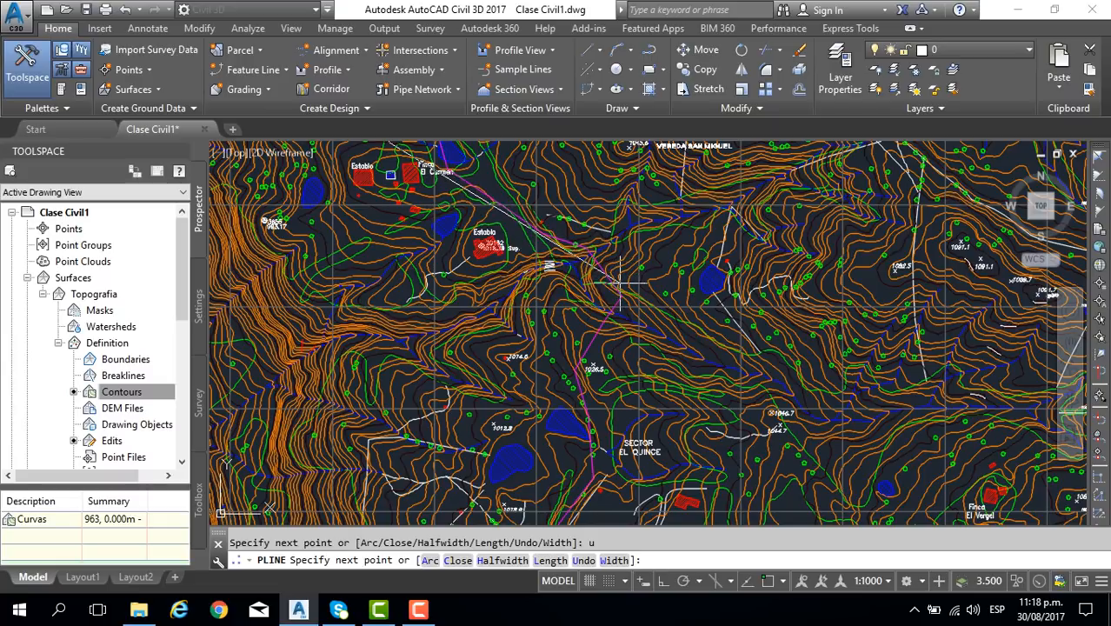
Continue the polyline south past SECTOR EL QUINCE and Finca Las Acacias, with vertices below Casablanca and at Quebrada Los Cámbulos.
middle_drag(612, 348, 598, 203)
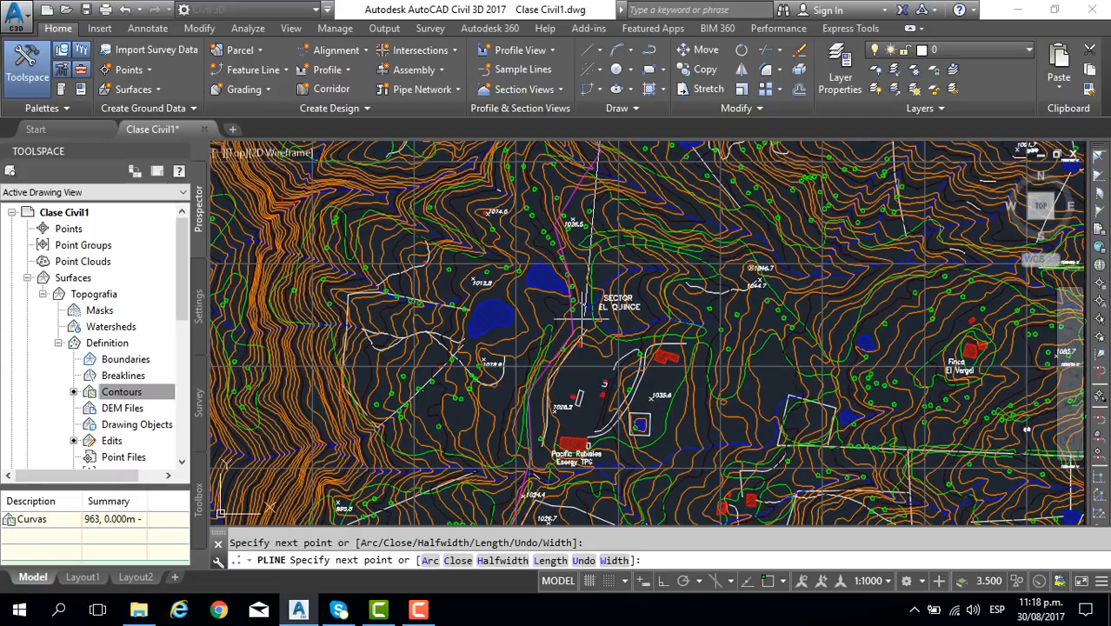
middle_drag(545, 377, 590, 209)
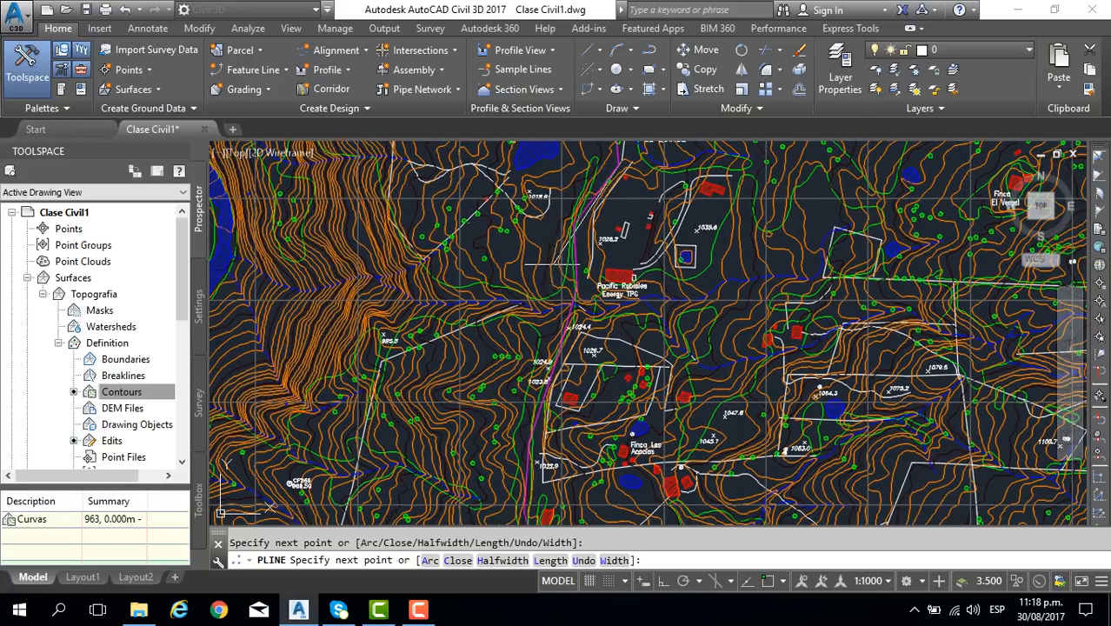
middle_drag(536, 310, 489, 207)
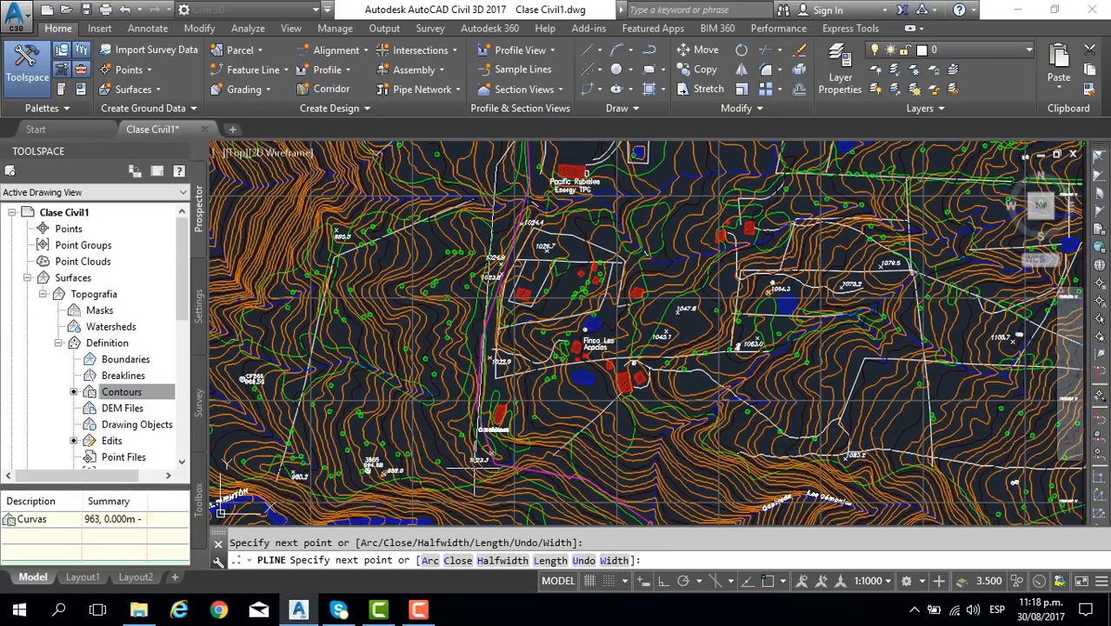
scroll(632, 372, up, 4)
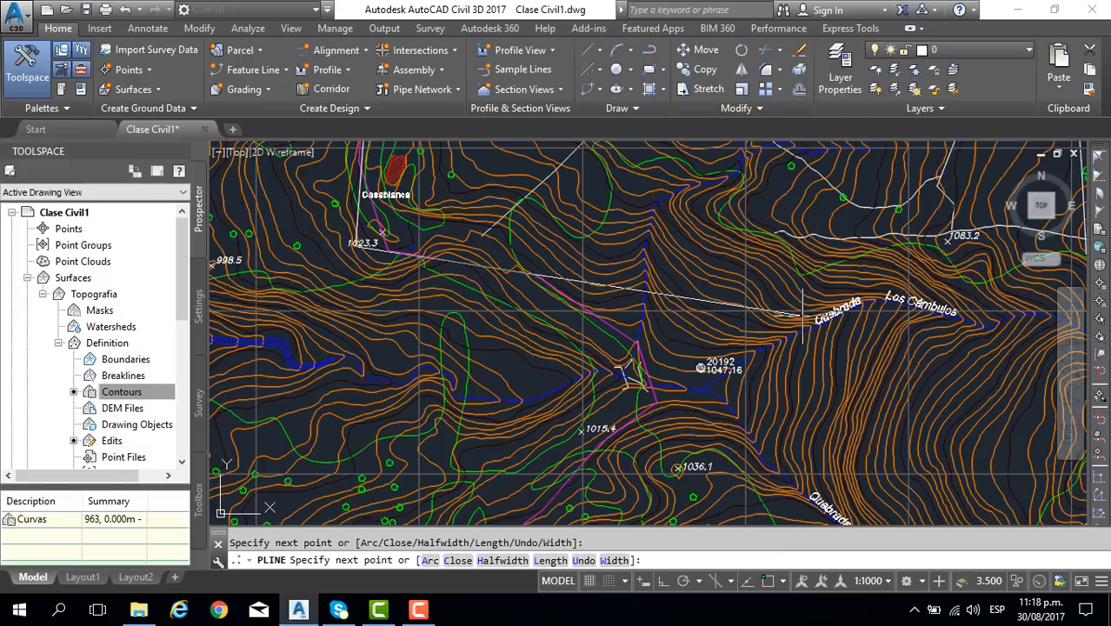
click(807, 314)
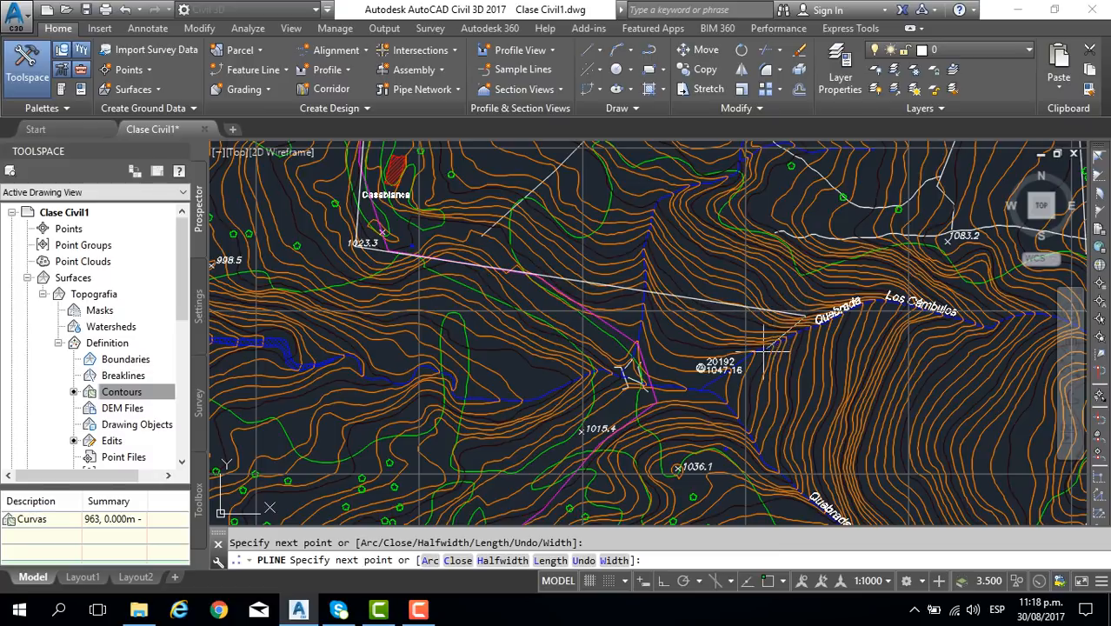
Add polyline vertices along the magenta route southwest of Quebrada Los Cámbulos and west of Granja Avícola San Miguel.
middle_drag(735, 379, 719, 265)
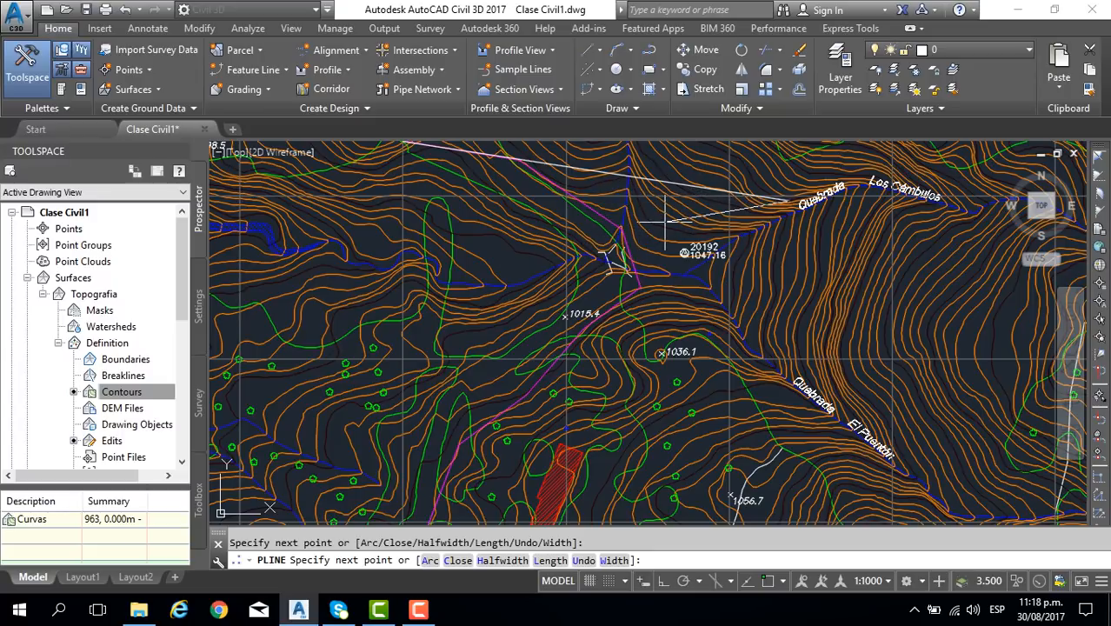
scroll(689, 210, down, 1)
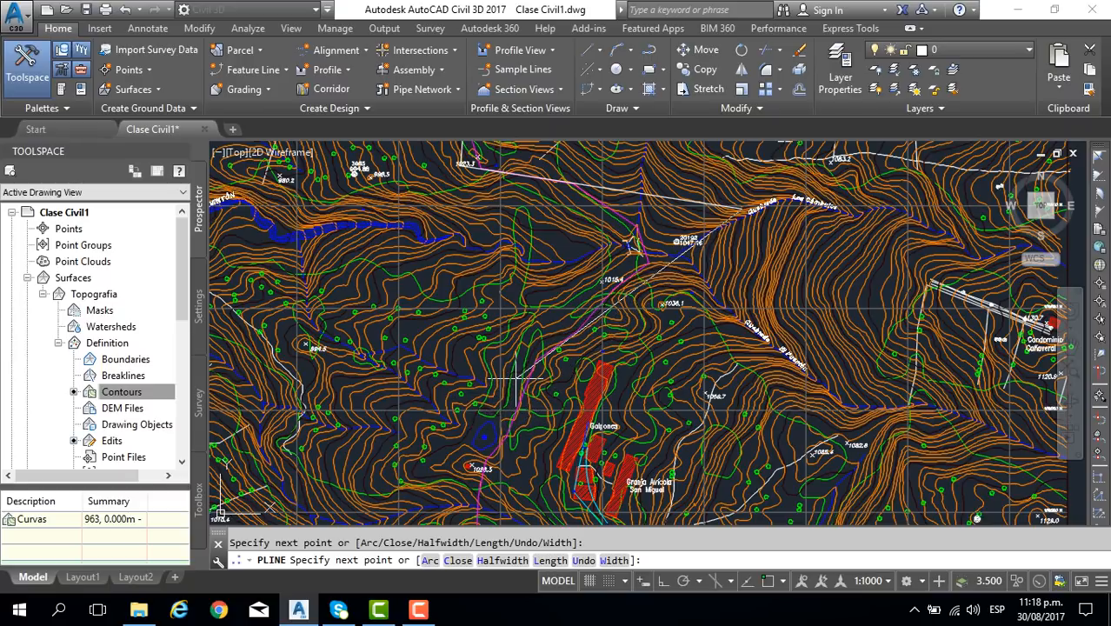
middle_drag(504, 404, 521, 163)
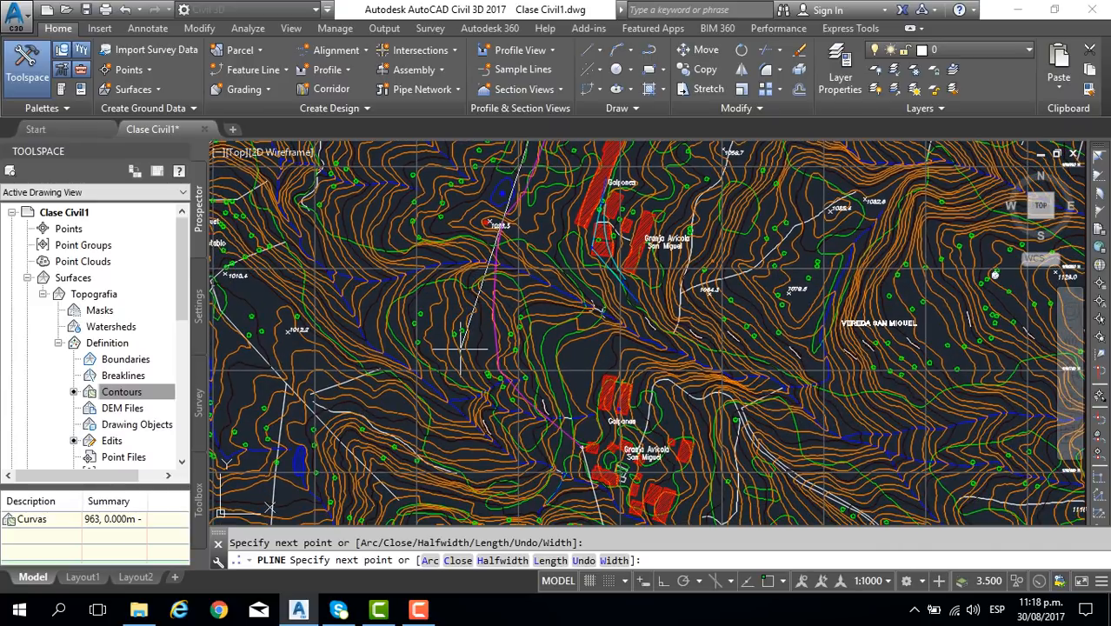
Finish the polyline at the center of the small circle ending the magenta route, beside Granja Avícola San Miguel.
scroll(576, 443, up, 6)
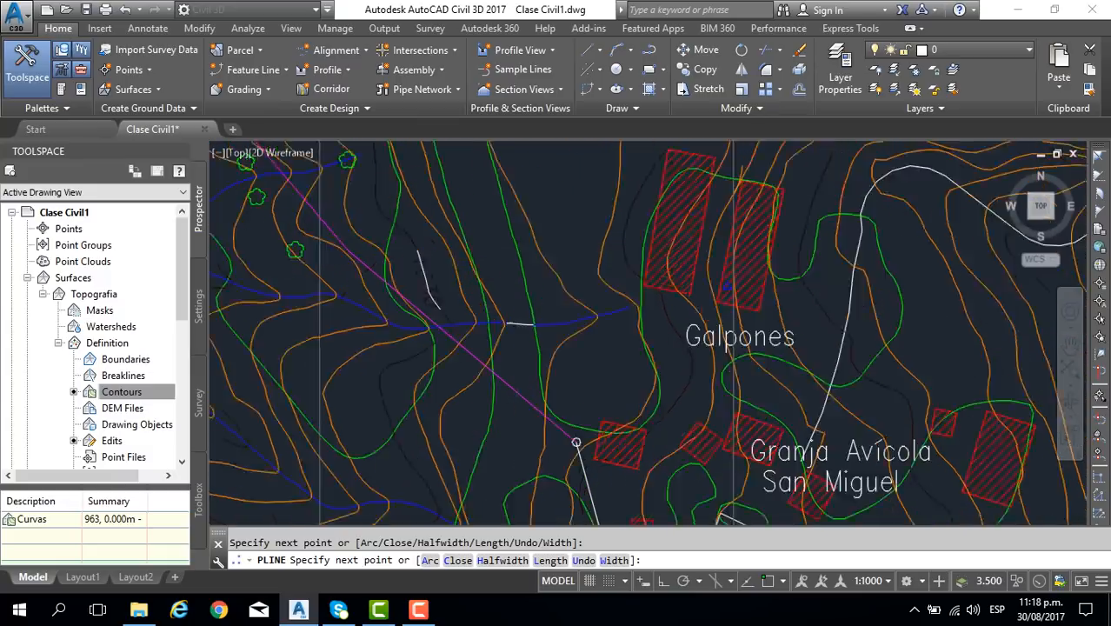
scroll(575, 445, up, 2)
key(Return)
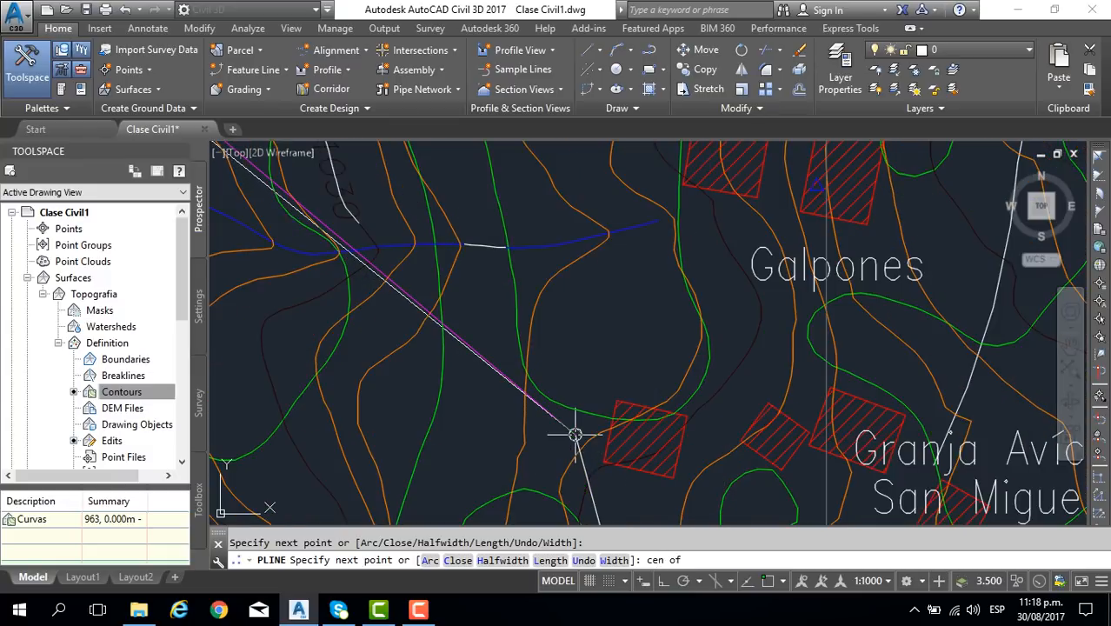
click(576, 434)
key(Return)
scroll(541, 432, down, 8)
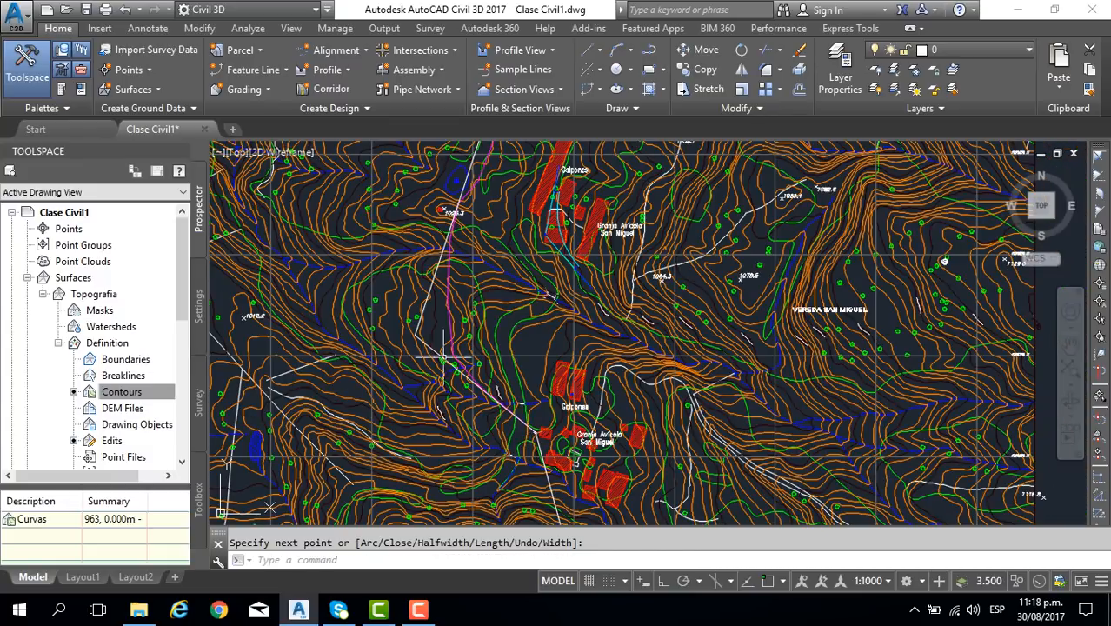
Stretch the polyline's vertex at Quebrada Los Cámbulos southwest toward the magenta route, clear the selection, and save the drawing.
click(426, 307)
scroll(480, 379, down, 8)
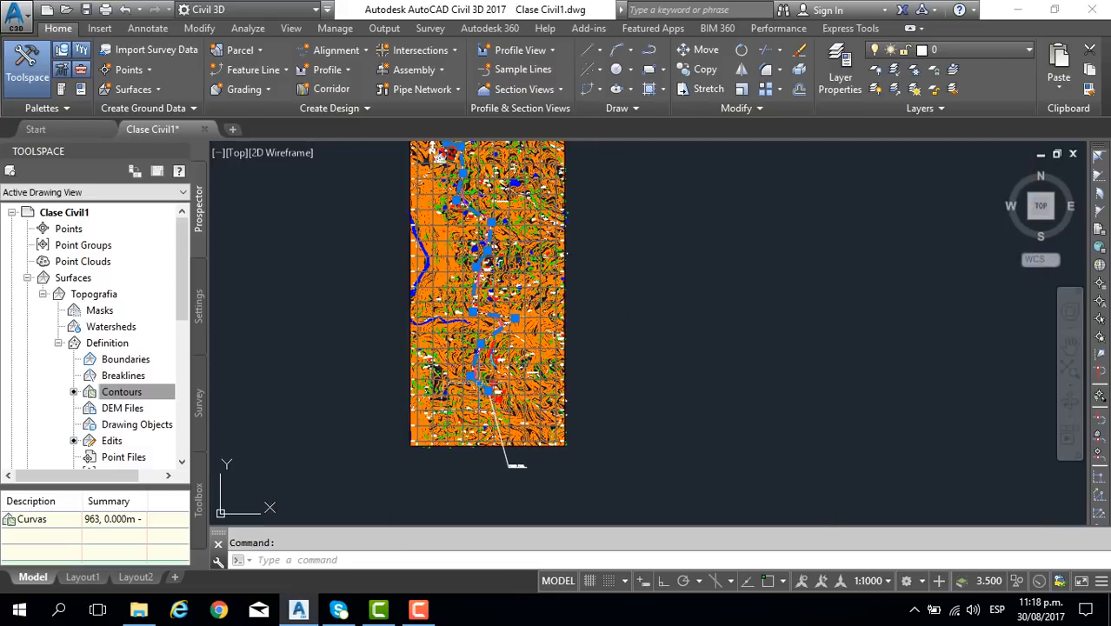
scroll(489, 297, up, 2)
scroll(522, 261, up, 6)
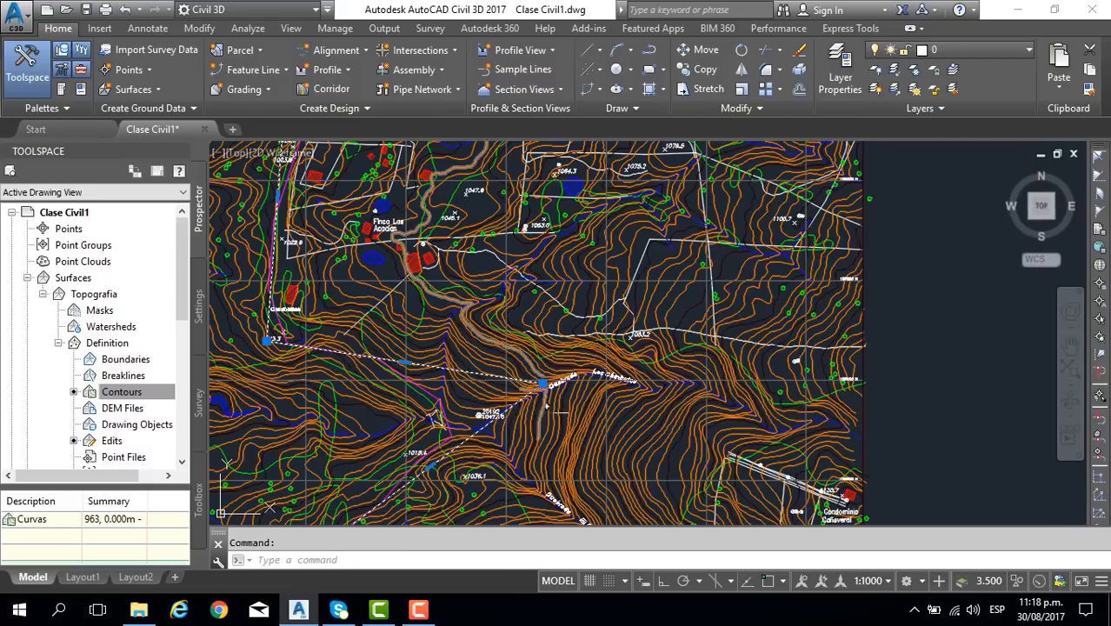
click(553, 239)
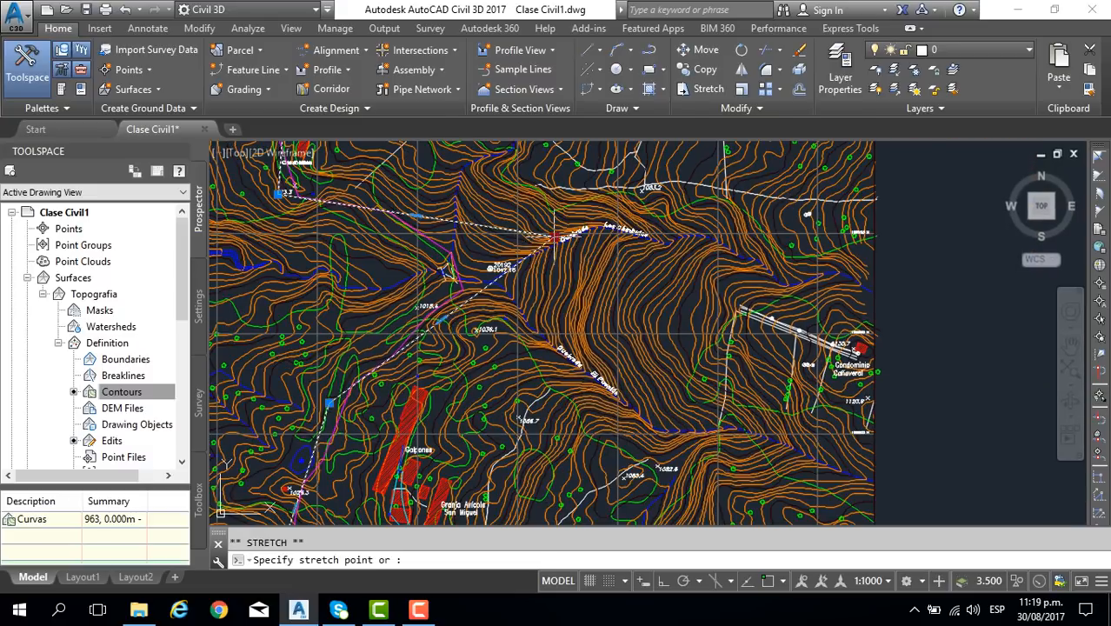
click(512, 258)
key(Escape)
scroll(494, 330, down, 7)
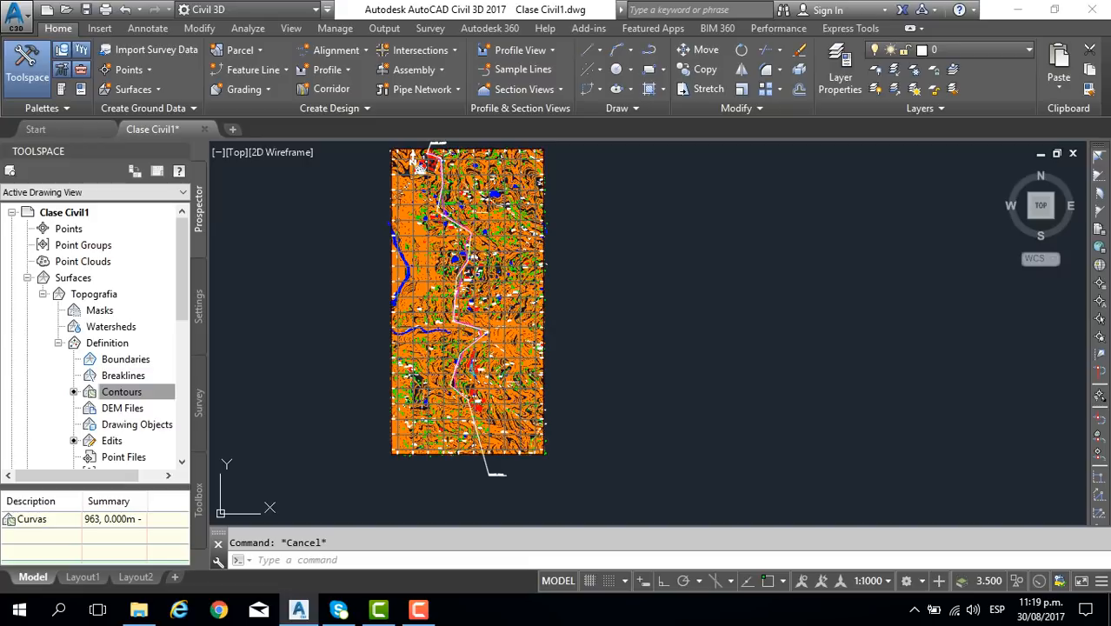
key(ctrl+s)
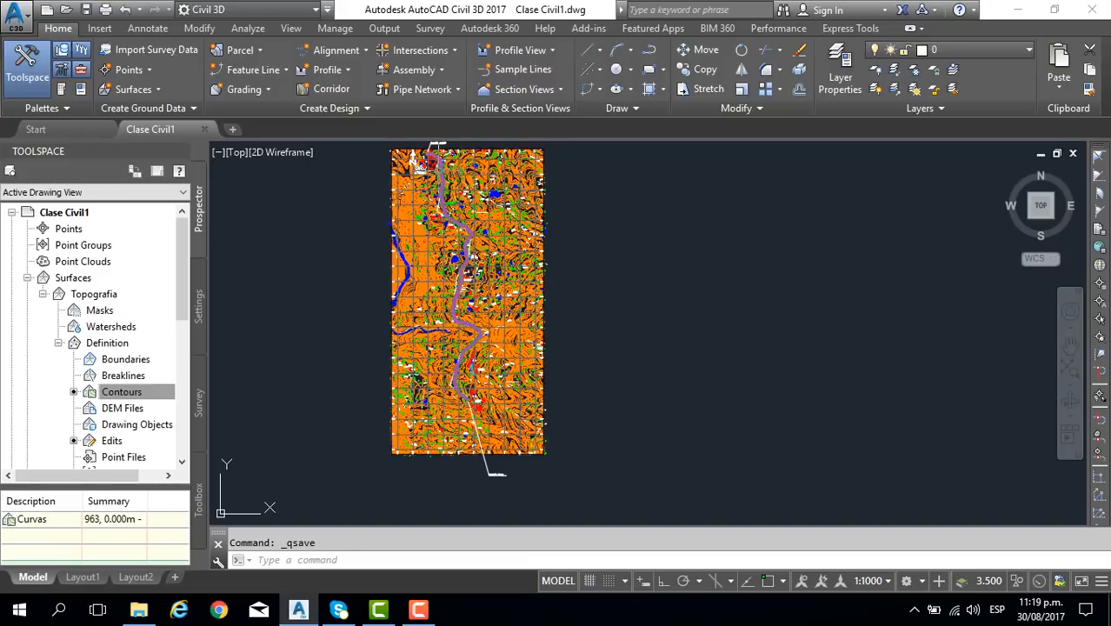
Examine the new polyline near PUNTO INICIO by highlighting it, and clear the selection.
middle_drag(437, 144, 470, 225)
scroll(470, 224, up, 10)
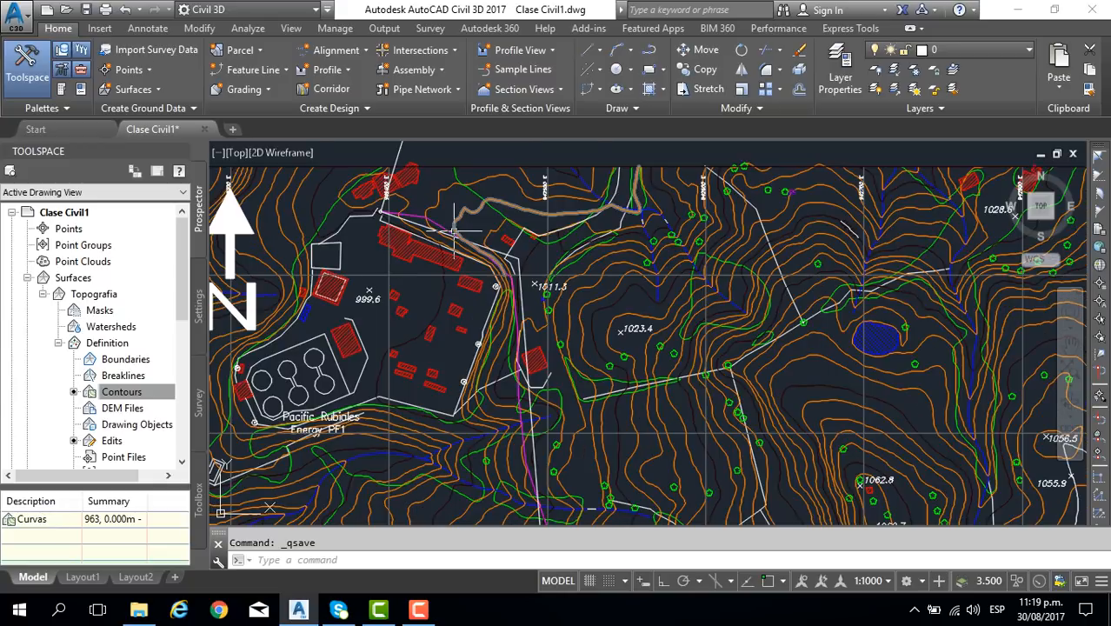
click(442, 233)
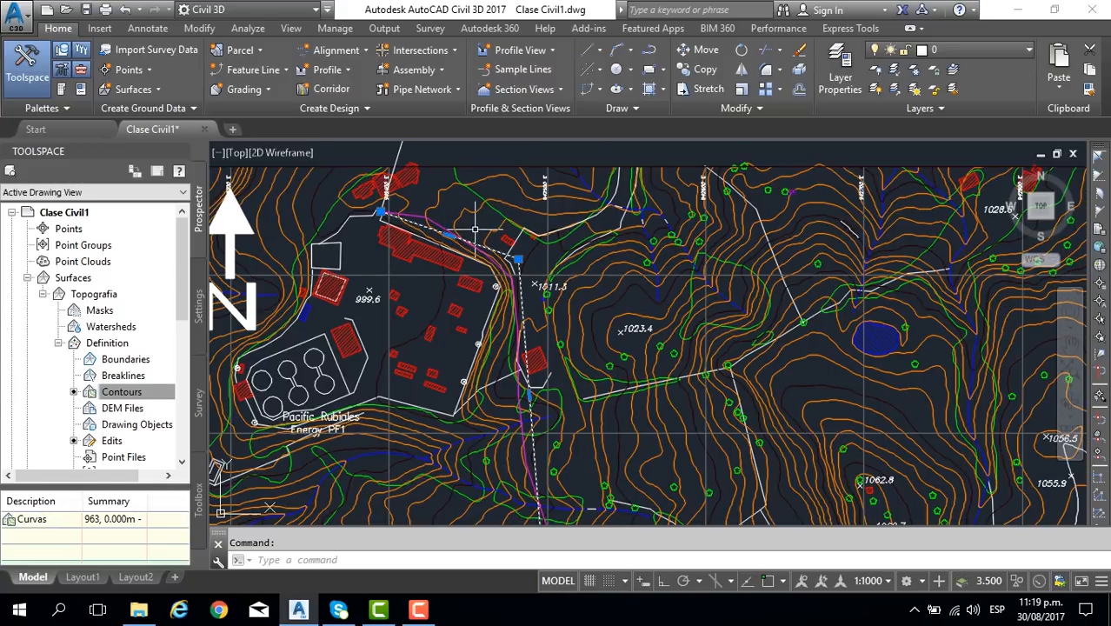
middle_drag(475, 230, 505, 276)
key(Escape)
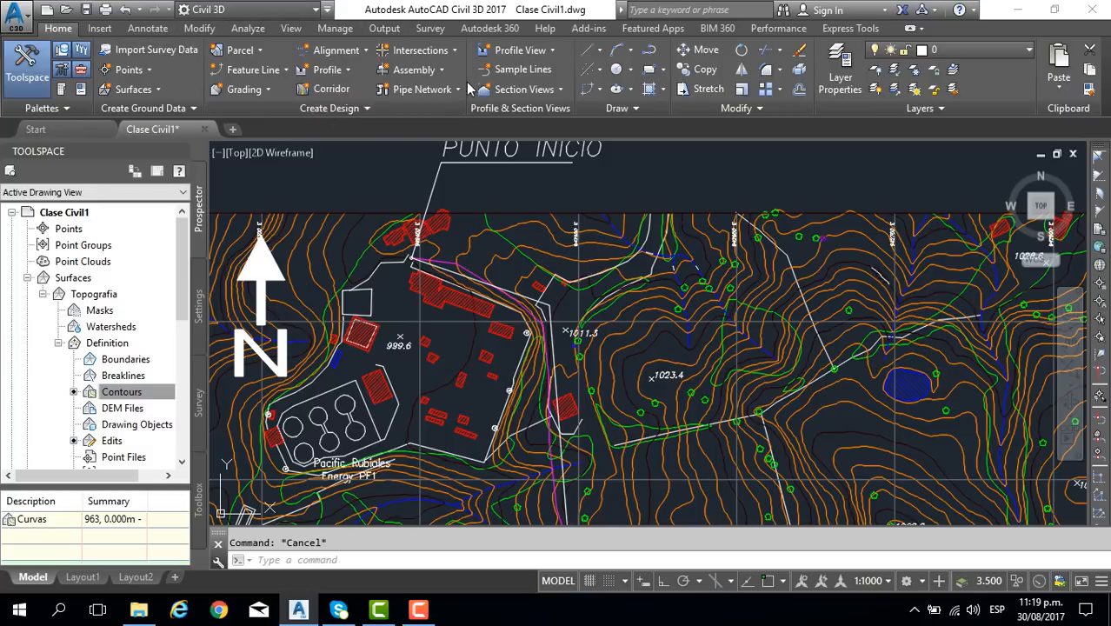
Start creating an alignment from objects and select the route polyline that begins at PUNTO INICIO as its only source.
click(366, 50)
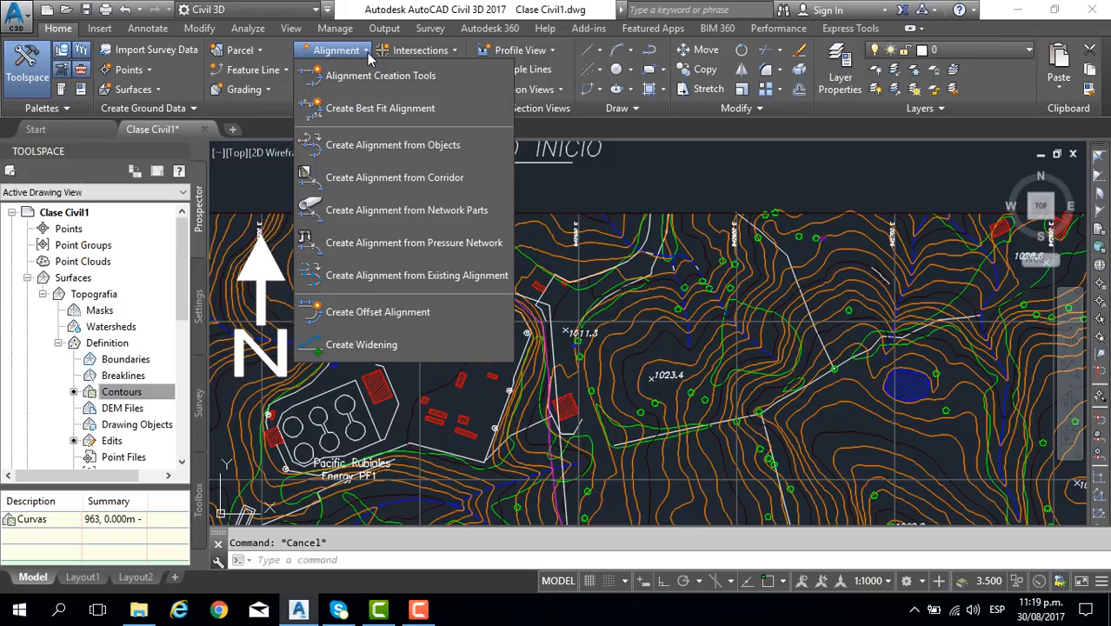
click(345, 146)
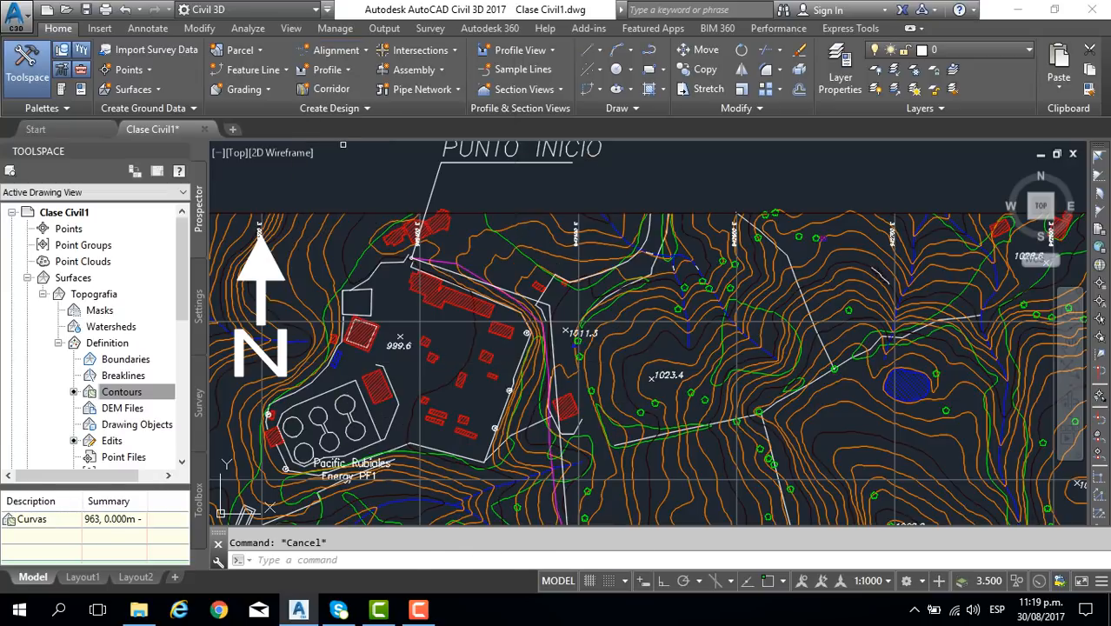
scroll(347, 184, down, 1)
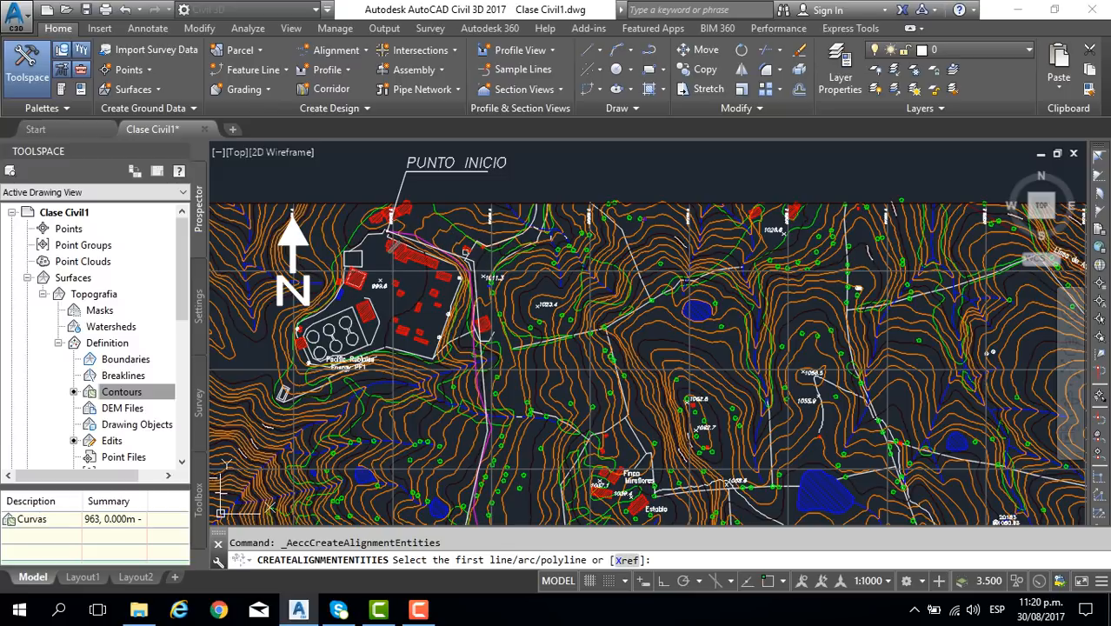
scroll(428, 239, up, 5)
middle_drag(430, 242, 588, 353)
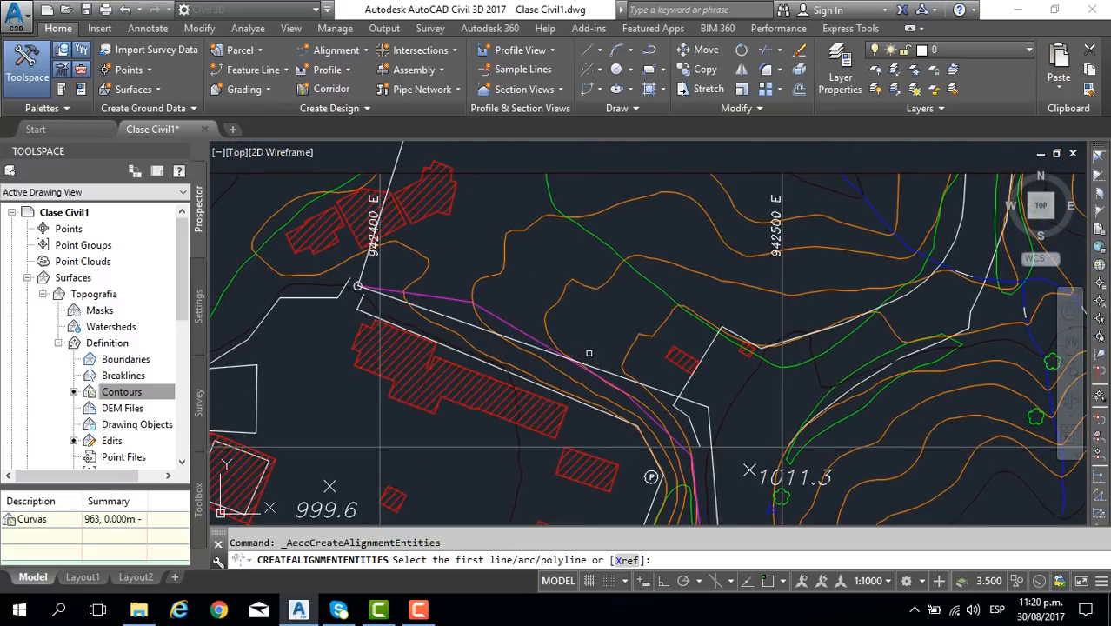
scroll(506, 357, down, 2)
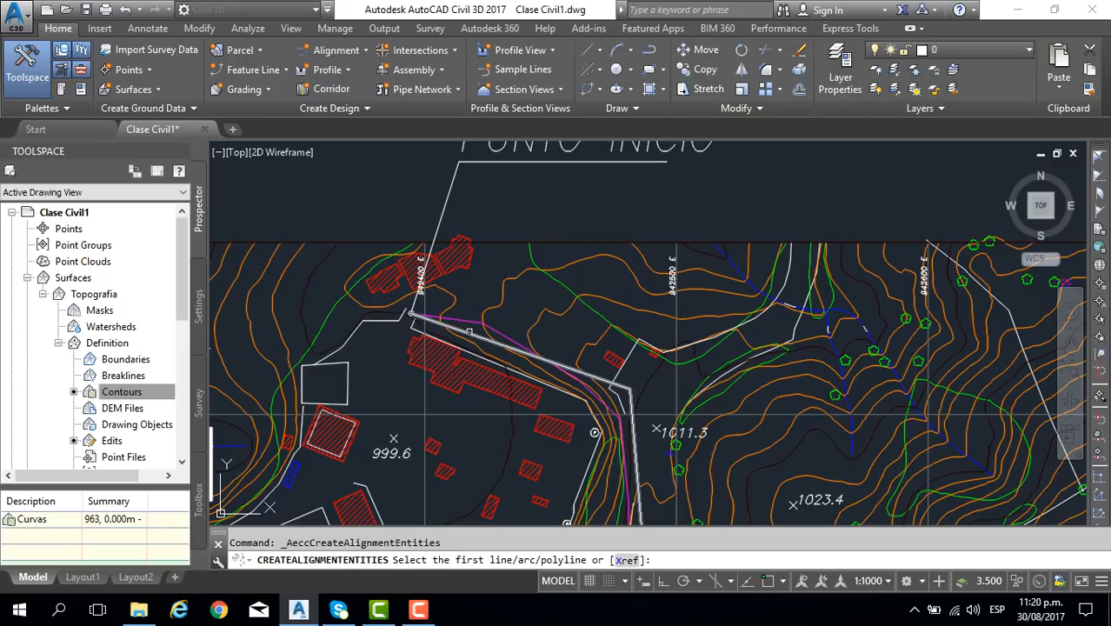
click(467, 333)
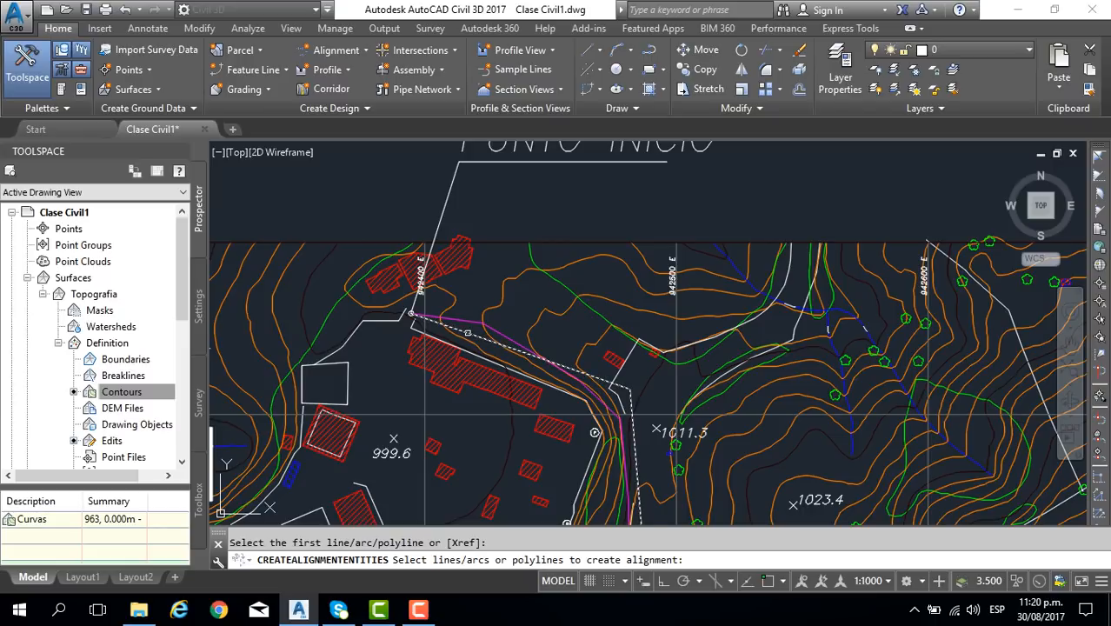
scroll(467, 333, down, 4)
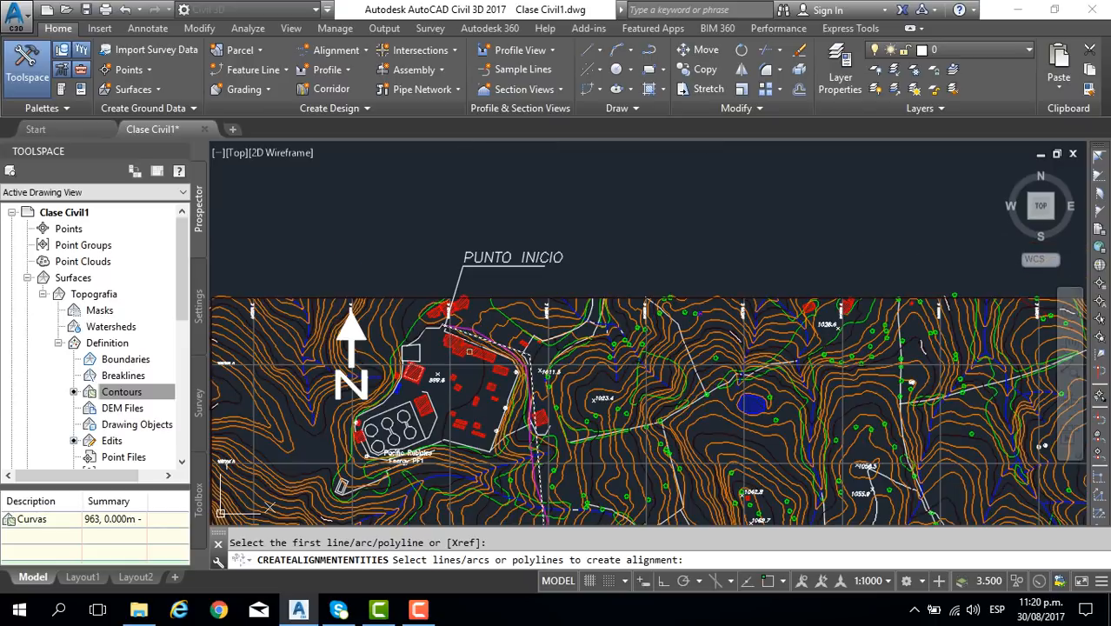
middle_drag(487, 396, 518, 221)
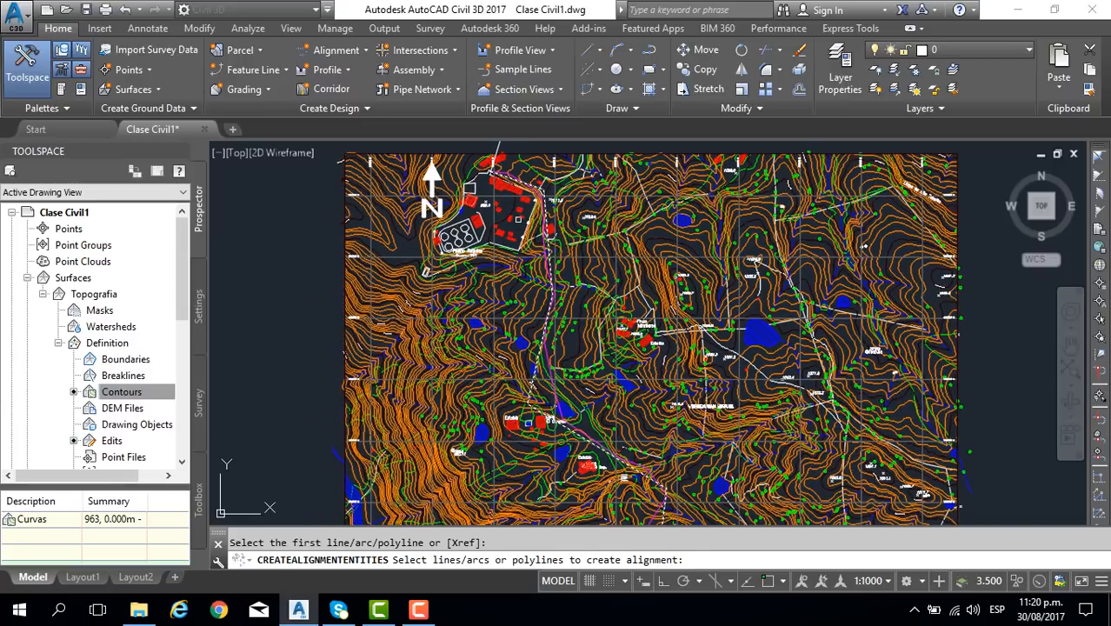
key(Return)
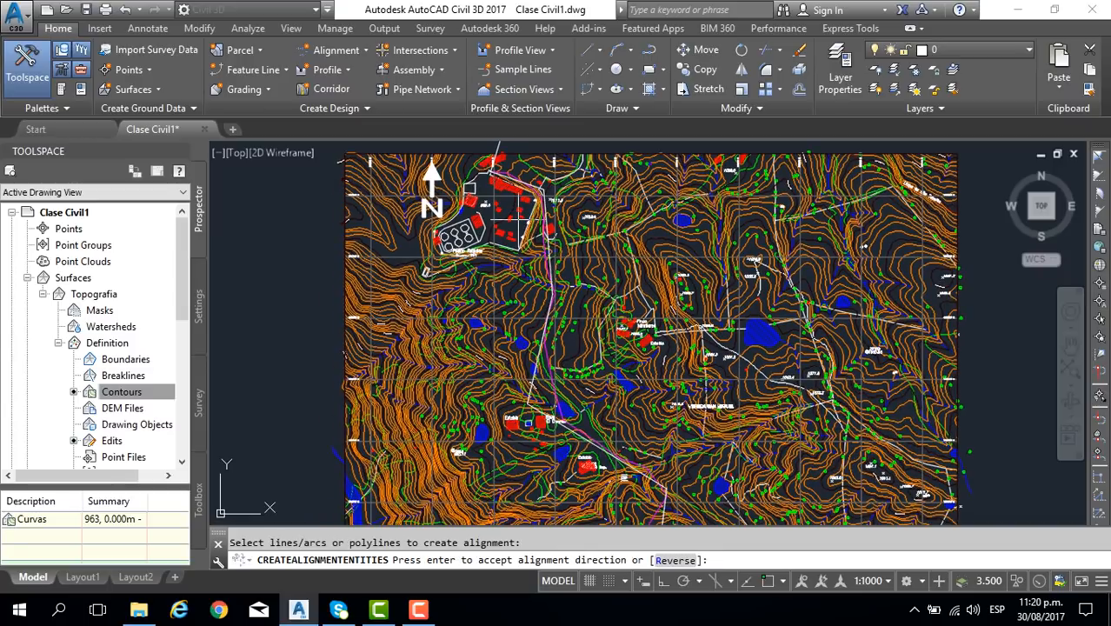
Check the route from PUNTO INICIO along its length and accept the proposed alignment direction without reversing it.
scroll(519, 217, up, 5)
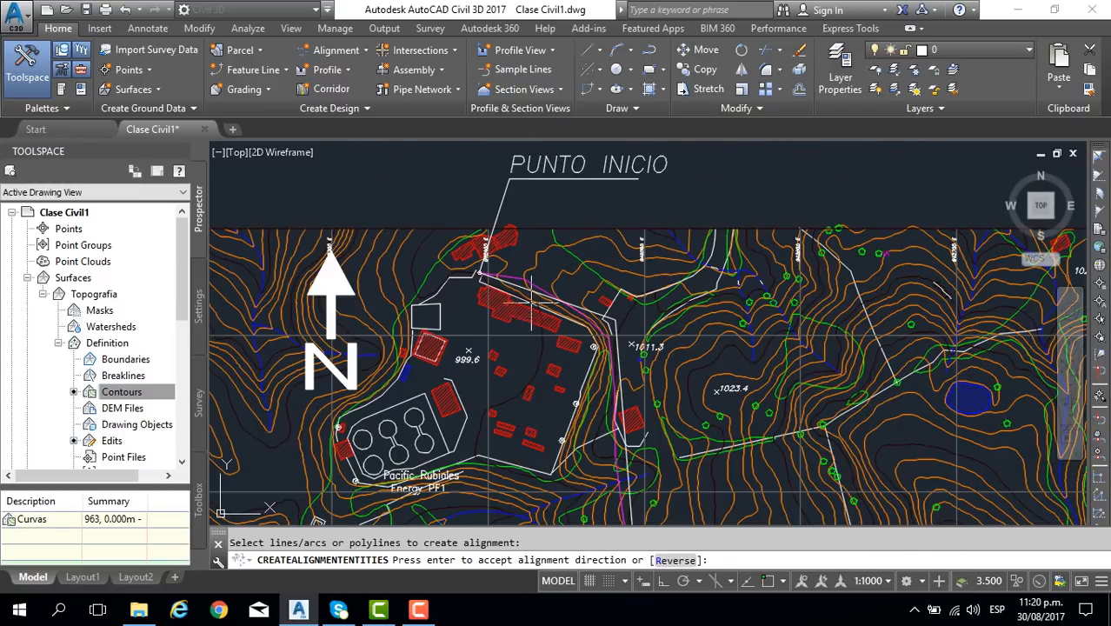
scroll(512, 296, up, 6)
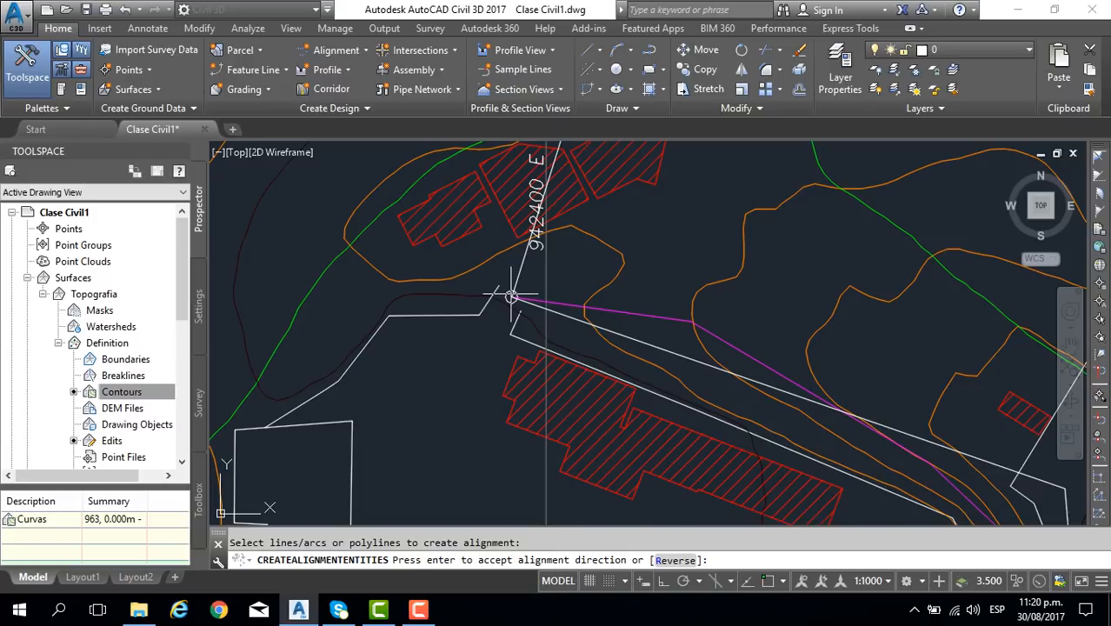
scroll(512, 296, down, 6)
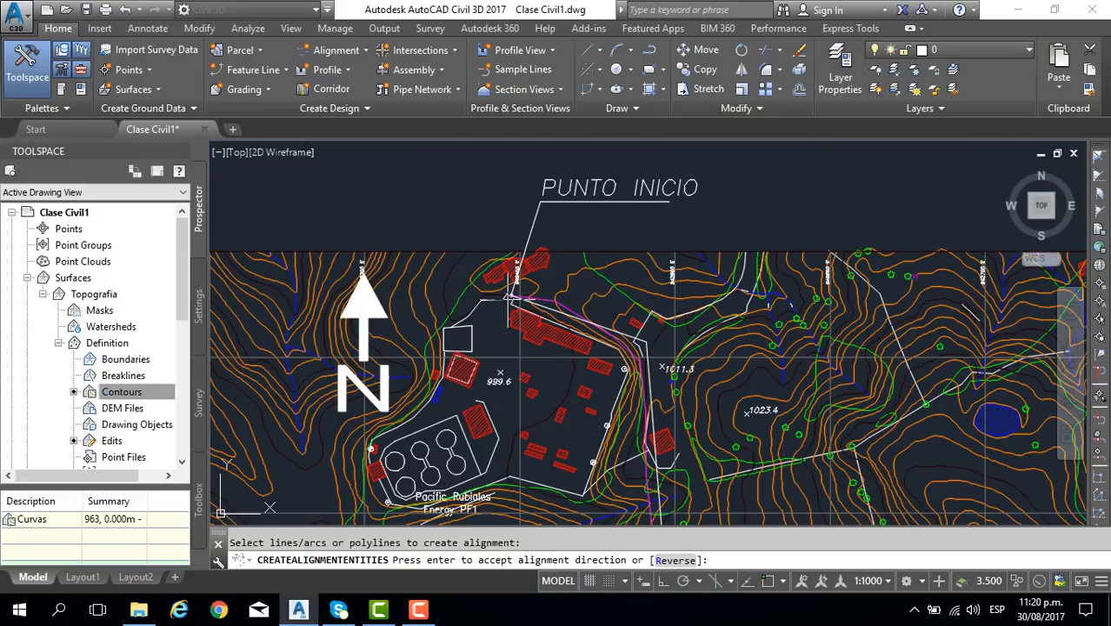
scroll(512, 296, down, 3)
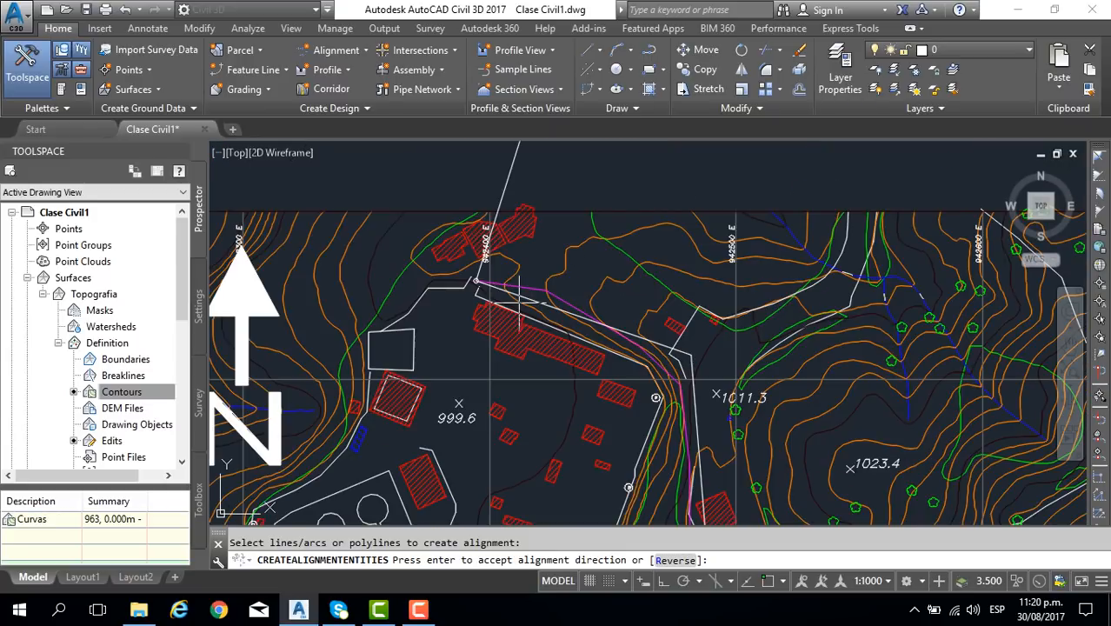
scroll(478, 285, up, 5)
scroll(477, 285, down, 4)
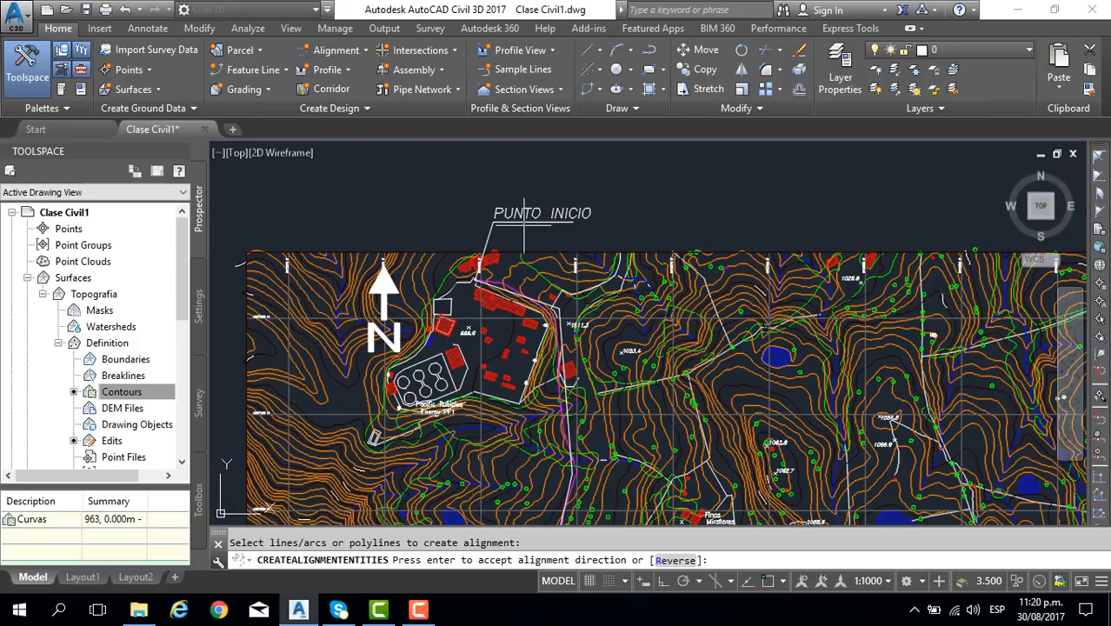
scroll(523, 226, down, 3)
middle_drag(587, 482, 566, 355)
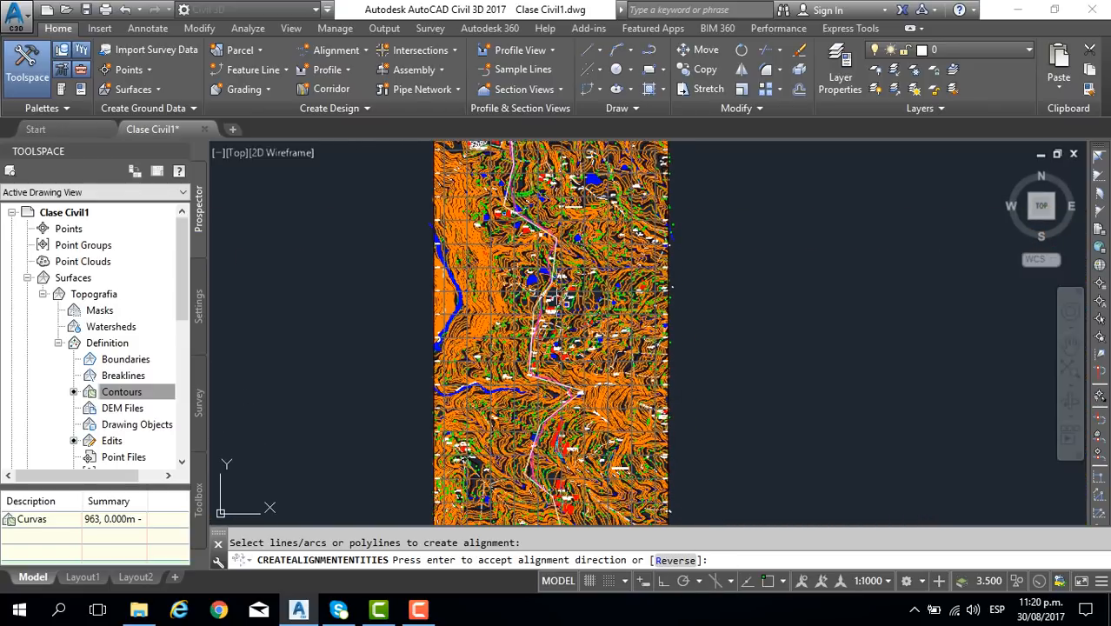
middle_drag(553, 298, 554, 379)
scroll(479, 224, down, 1)
scroll(498, 287, up, 7)
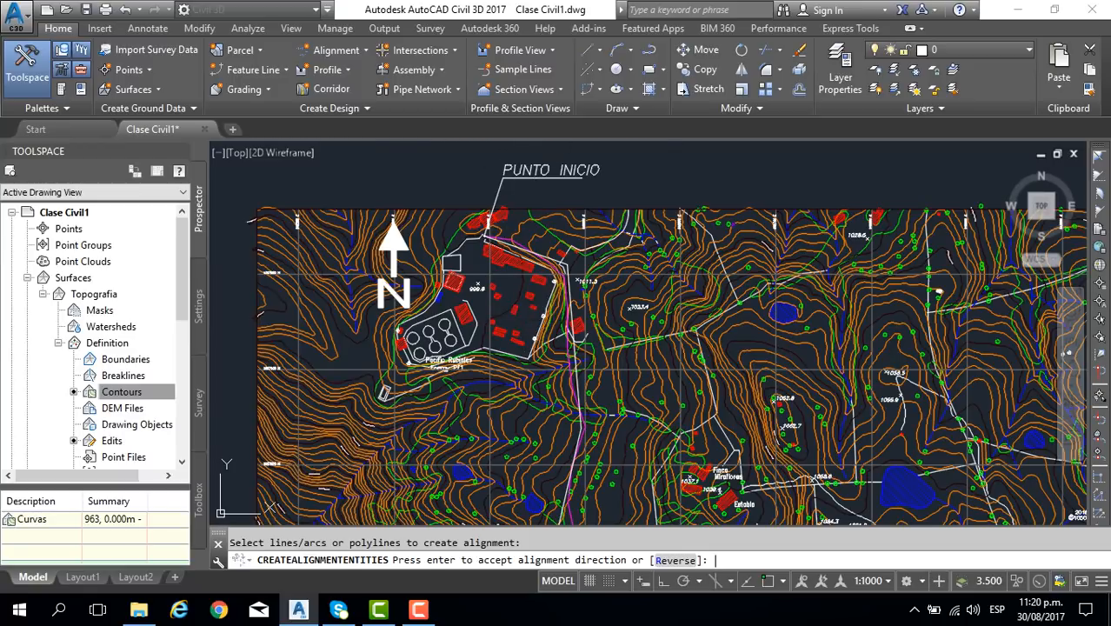
key(Return)
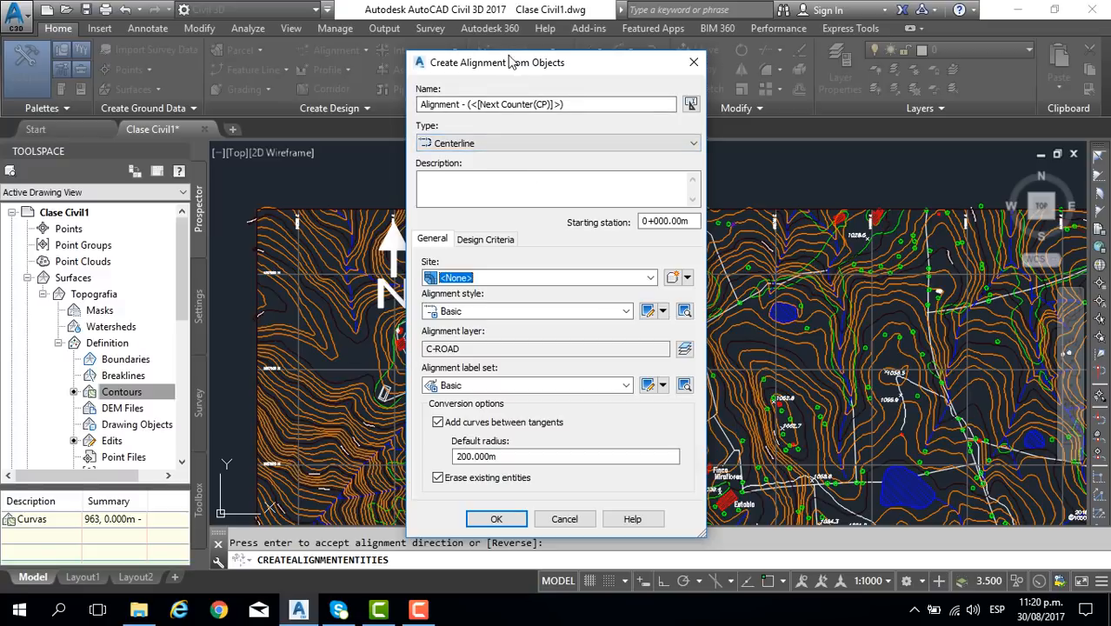
Name the alignment "Eje planta" and keep its type as Centerline with starting station 0+000.00m.
drag(521, 69, 467, 55)
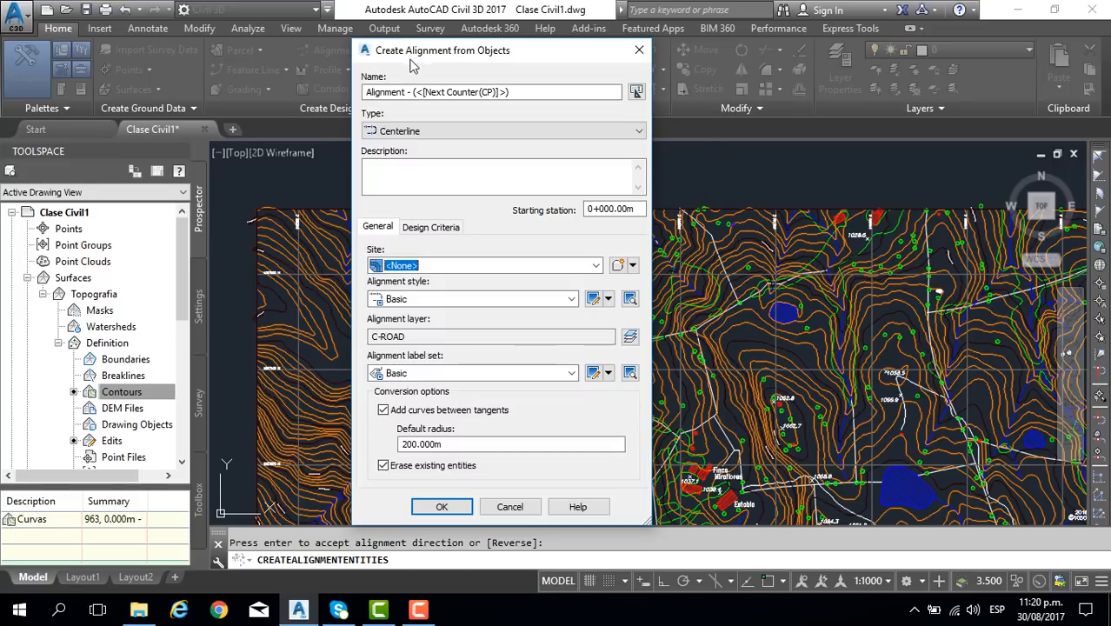
click(529, 91)
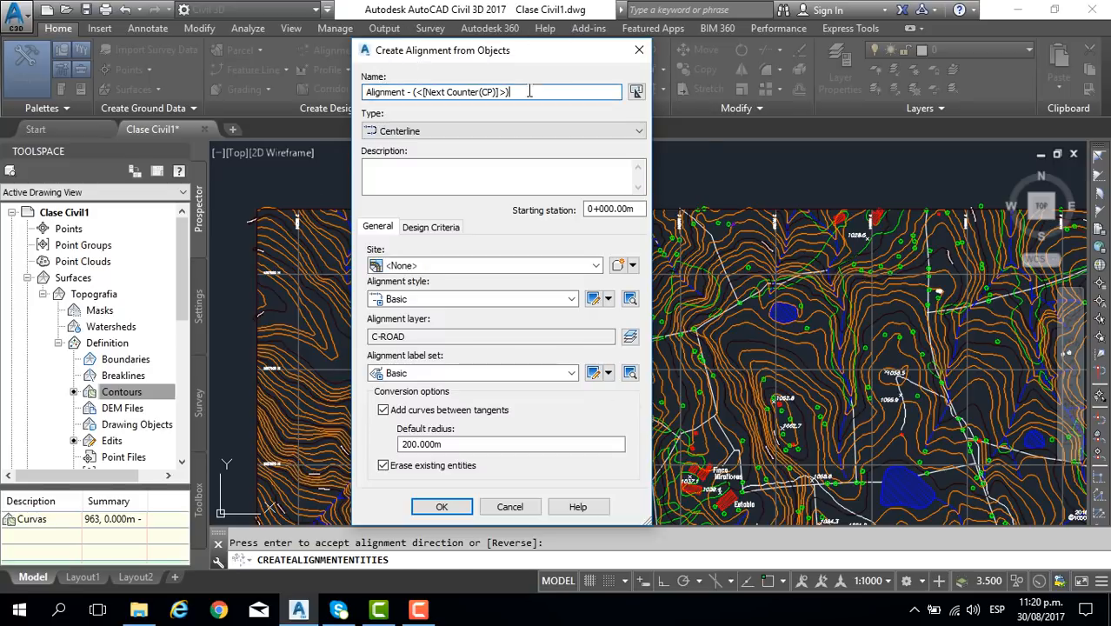
drag(528, 91, 372, 98)
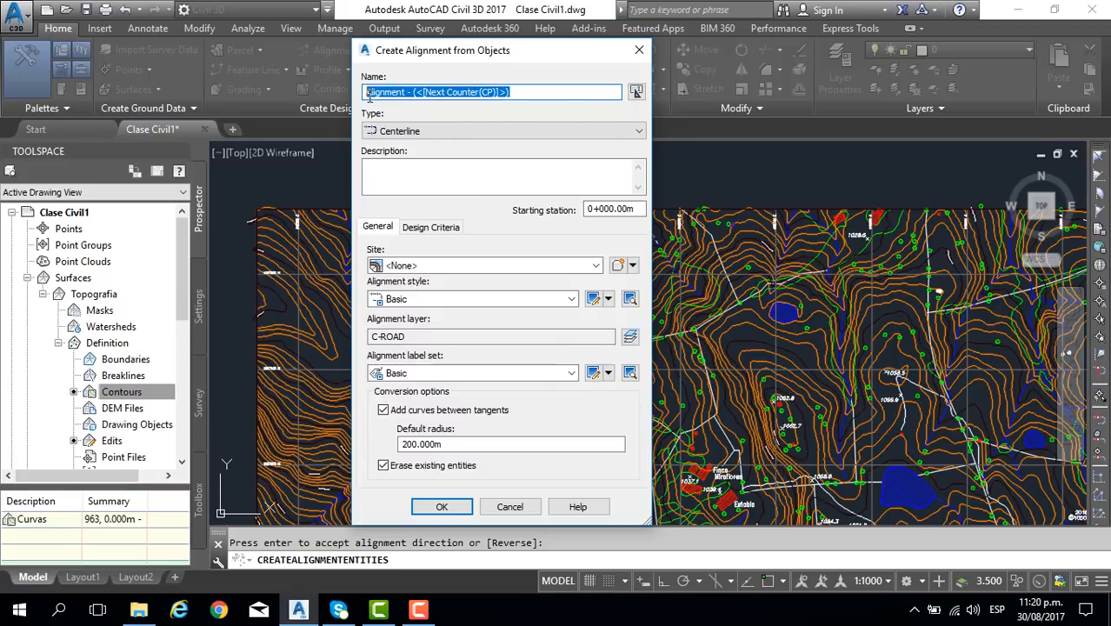
text(Eje)
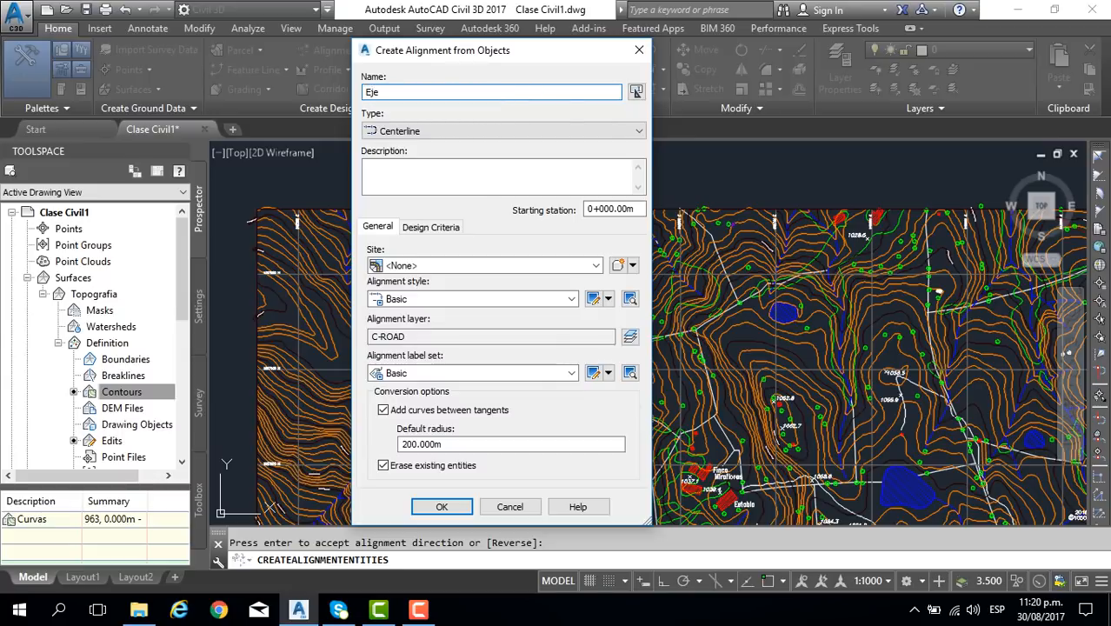
text( planta)
click(468, 131)
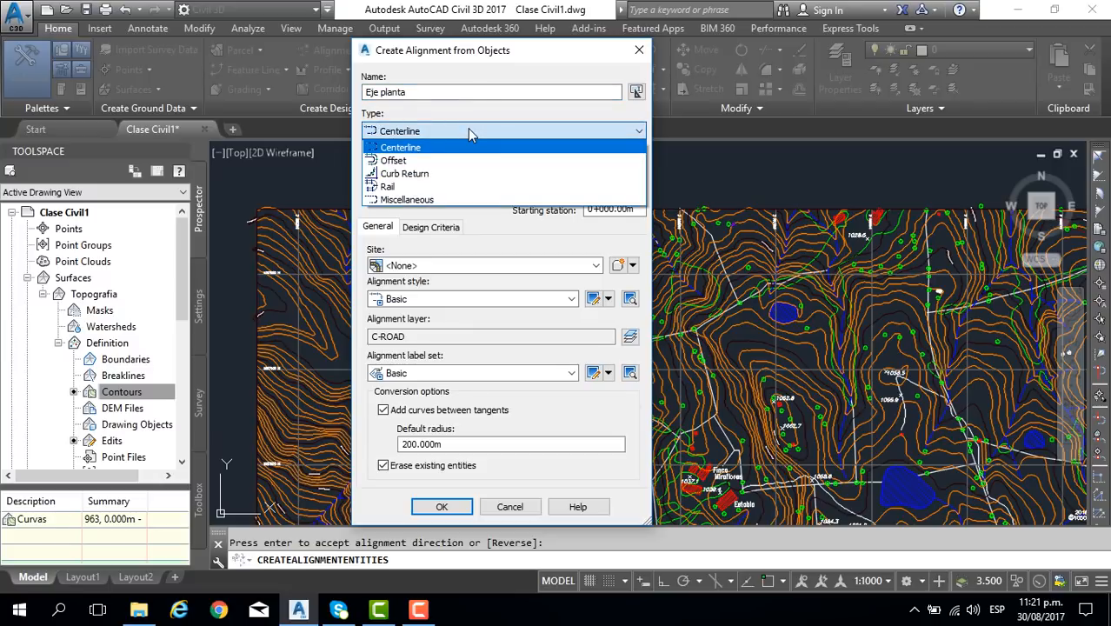
click(467, 130)
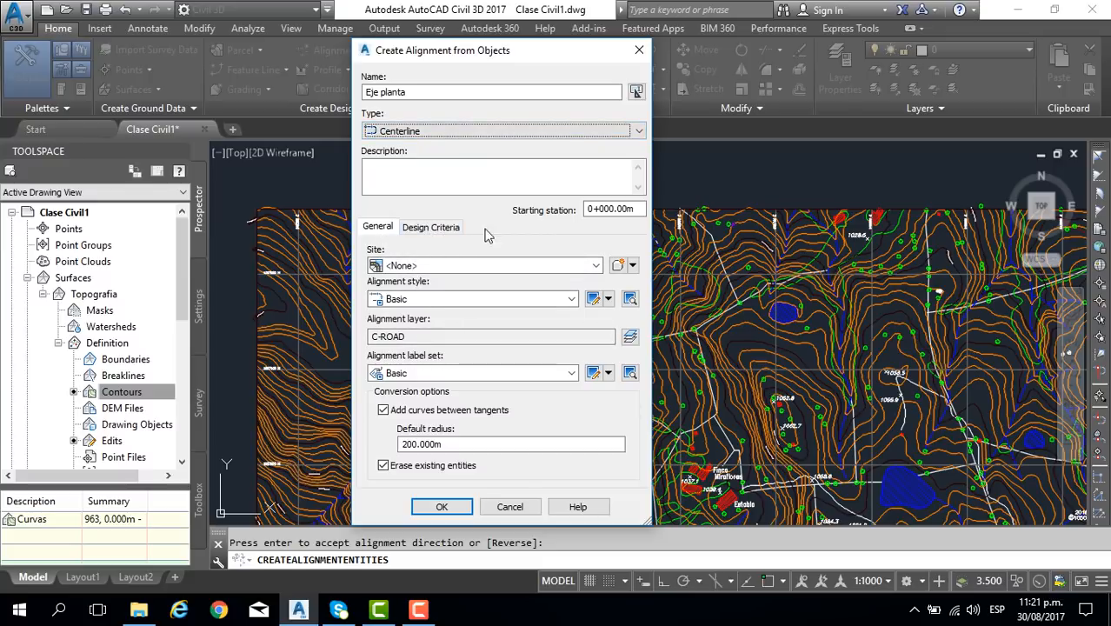
click(588, 208)
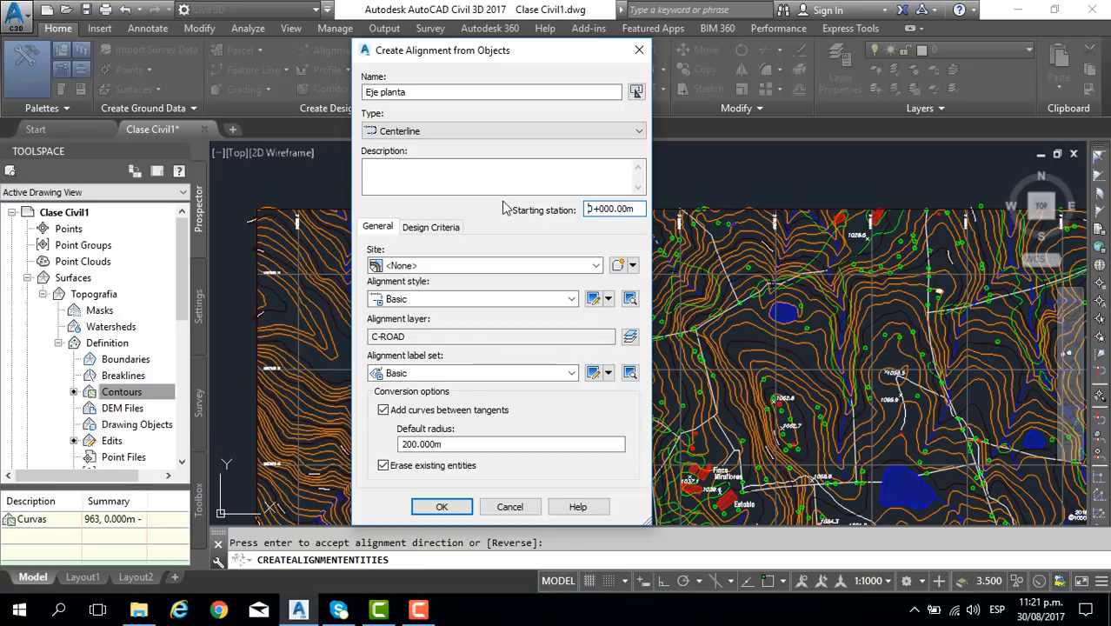
Set the alignment's starting design speed to 50 km/h in the design criteria.
click(426, 227)
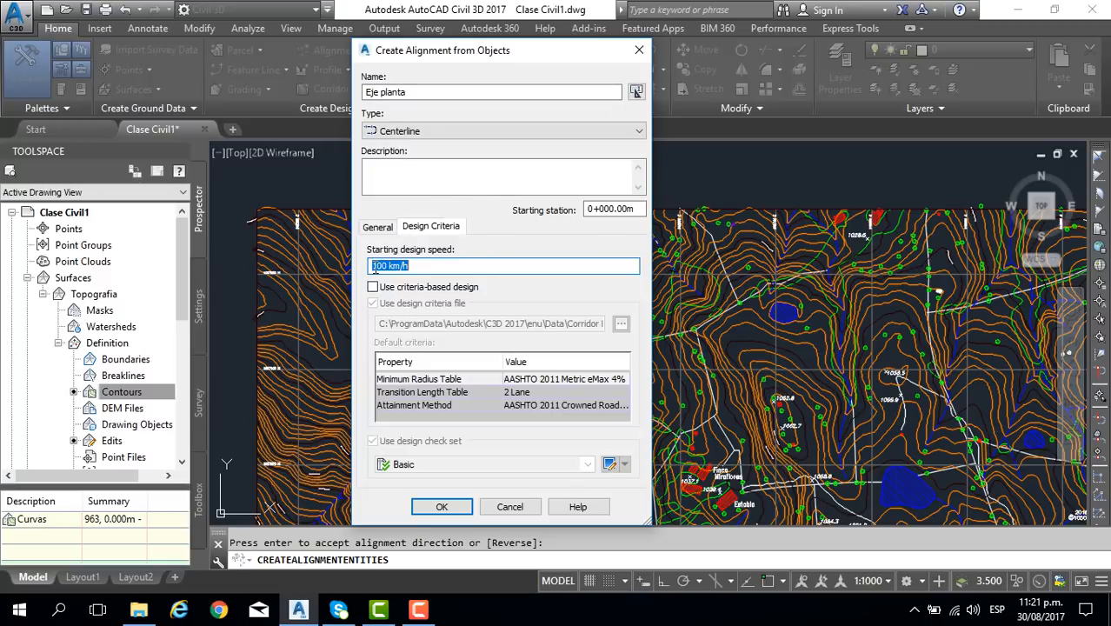
drag(388, 271, 370, 270)
text(50)
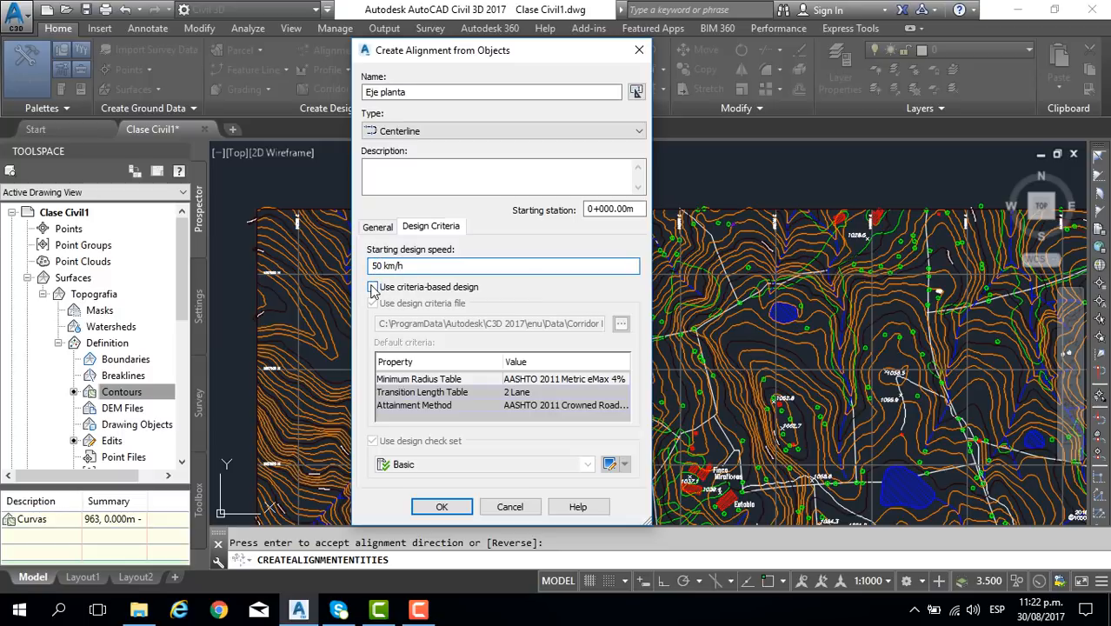
Enable criteria-based design and set the minimum radius table to AASHTO 2011 Metric eMax 8%.
click(373, 287)
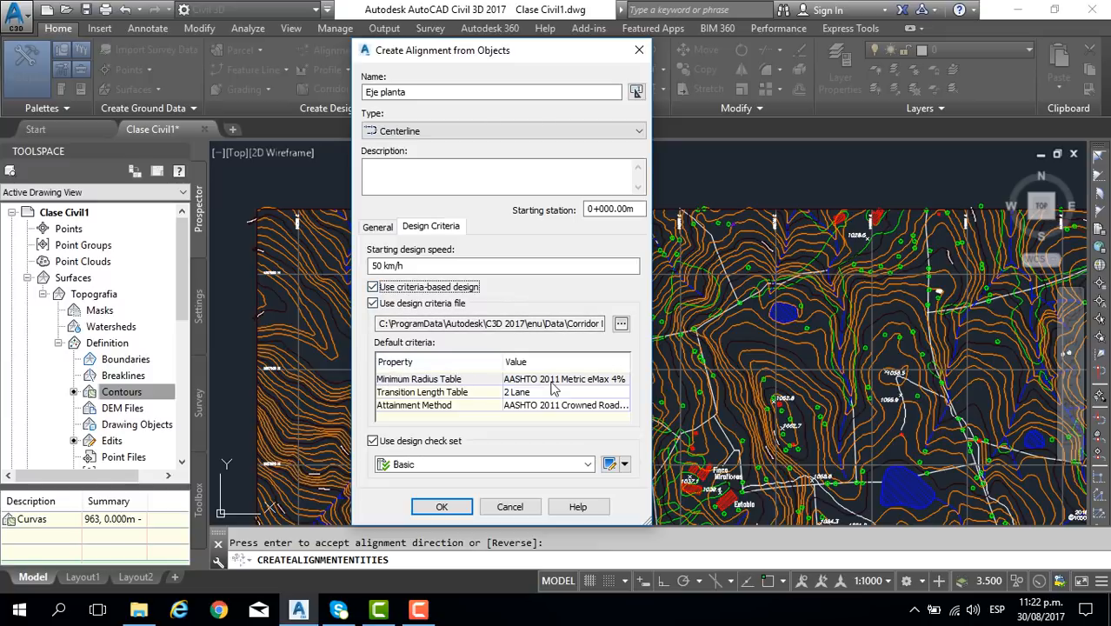
click(589, 383)
click(592, 383)
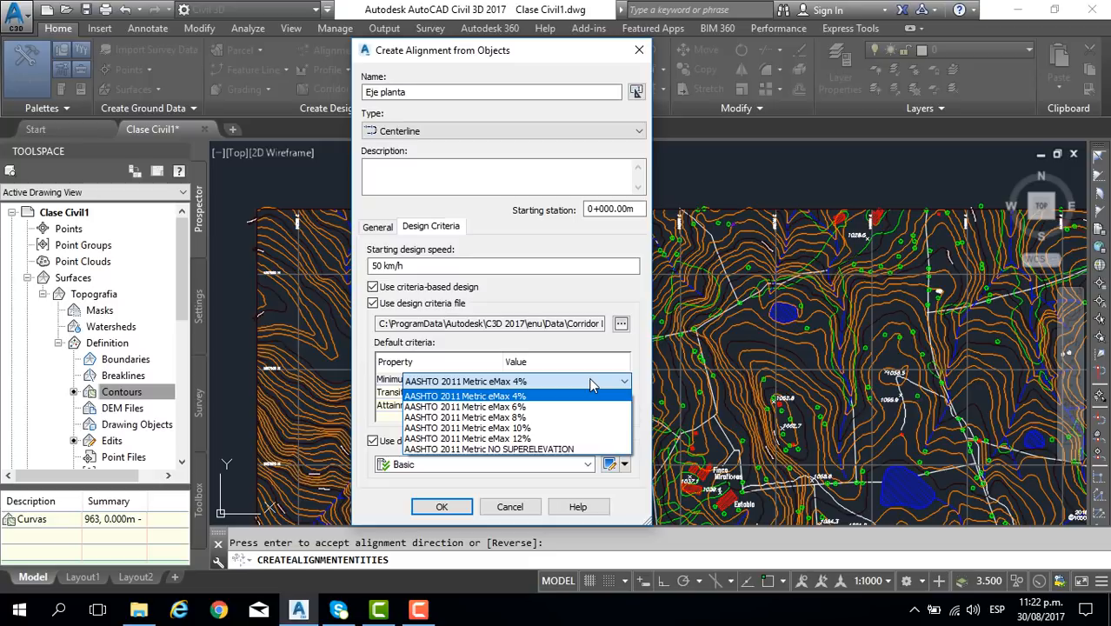
click(501, 419)
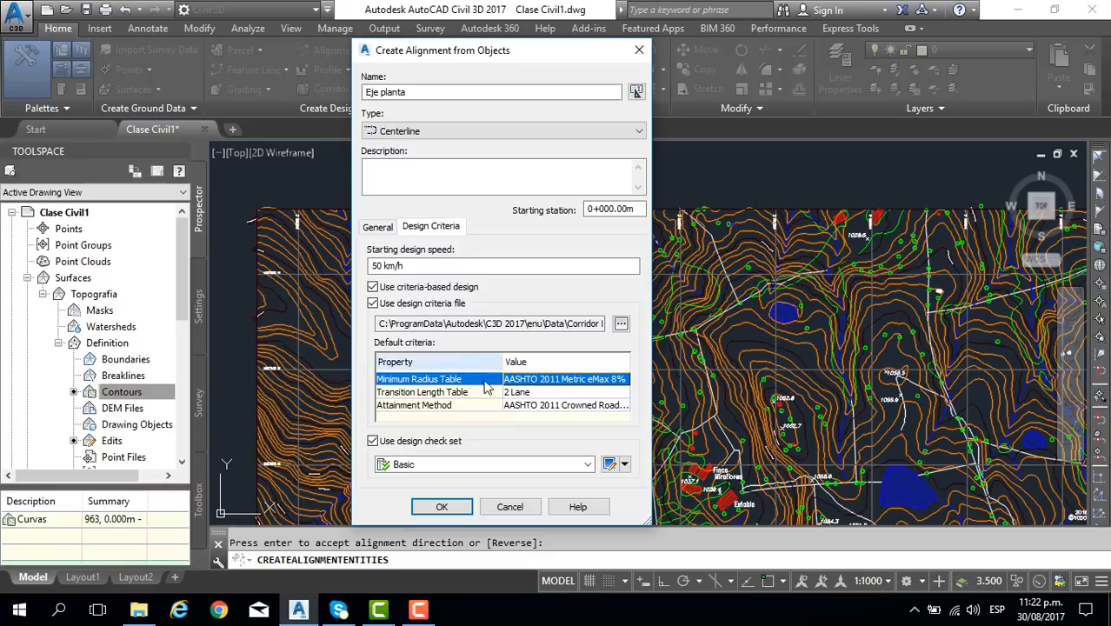
Review the Basic alignment style's design, marker, display, summary and information settings without changing them.
click(377, 226)
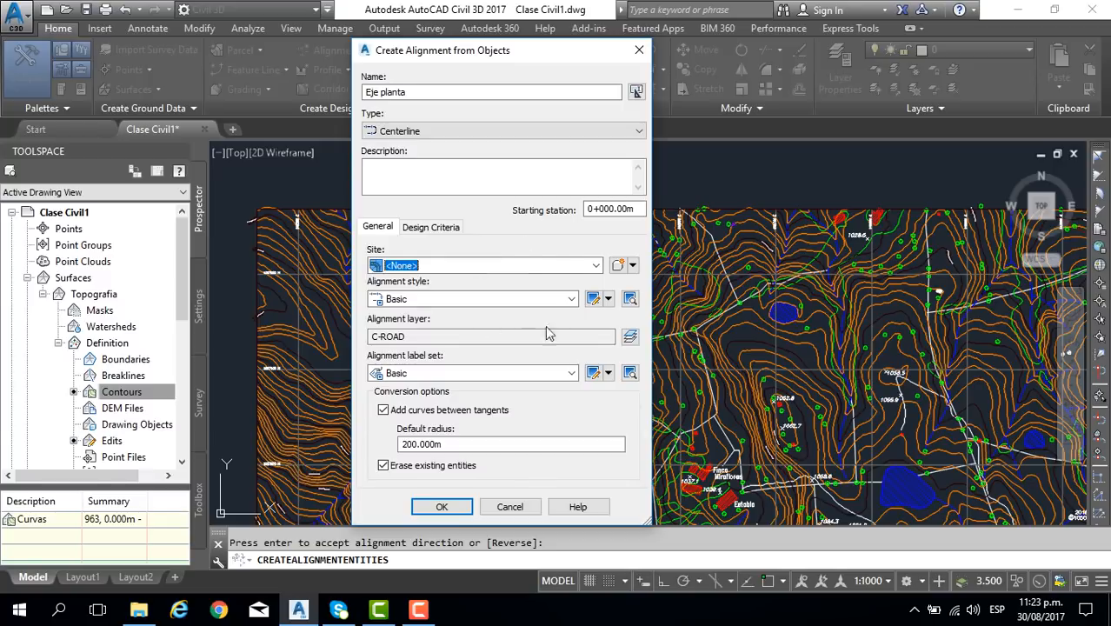
click(607, 299)
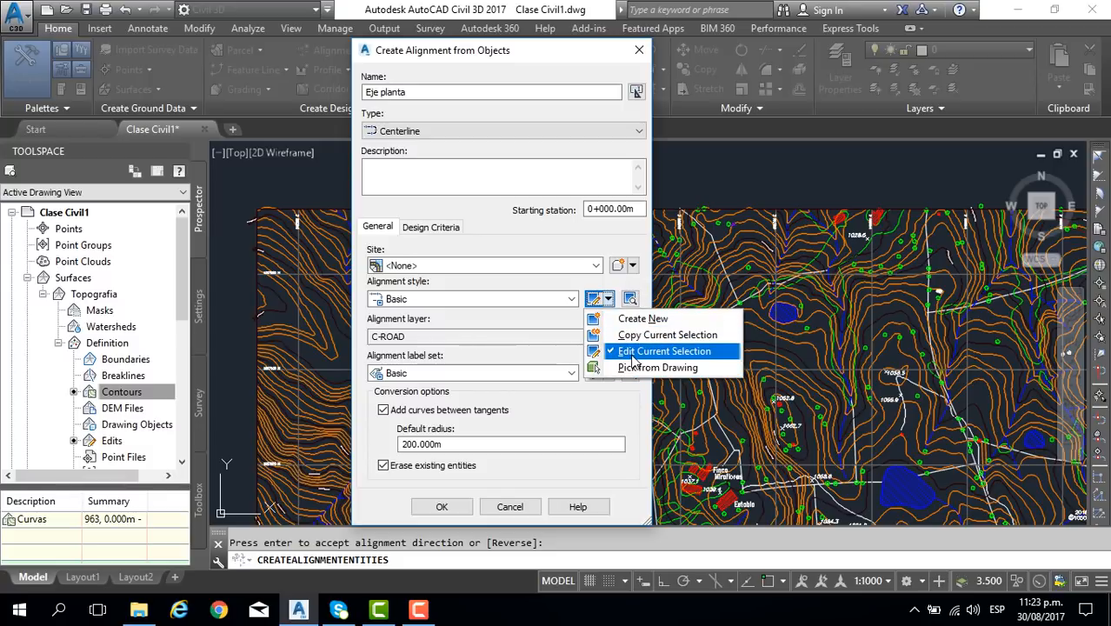
click(600, 297)
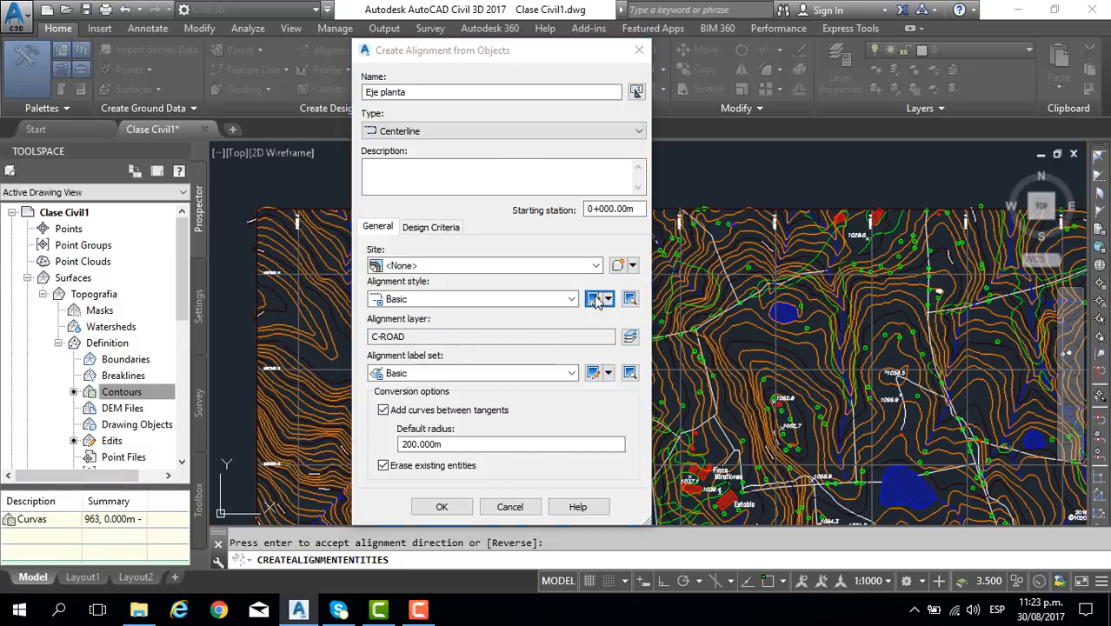
click(302, 128)
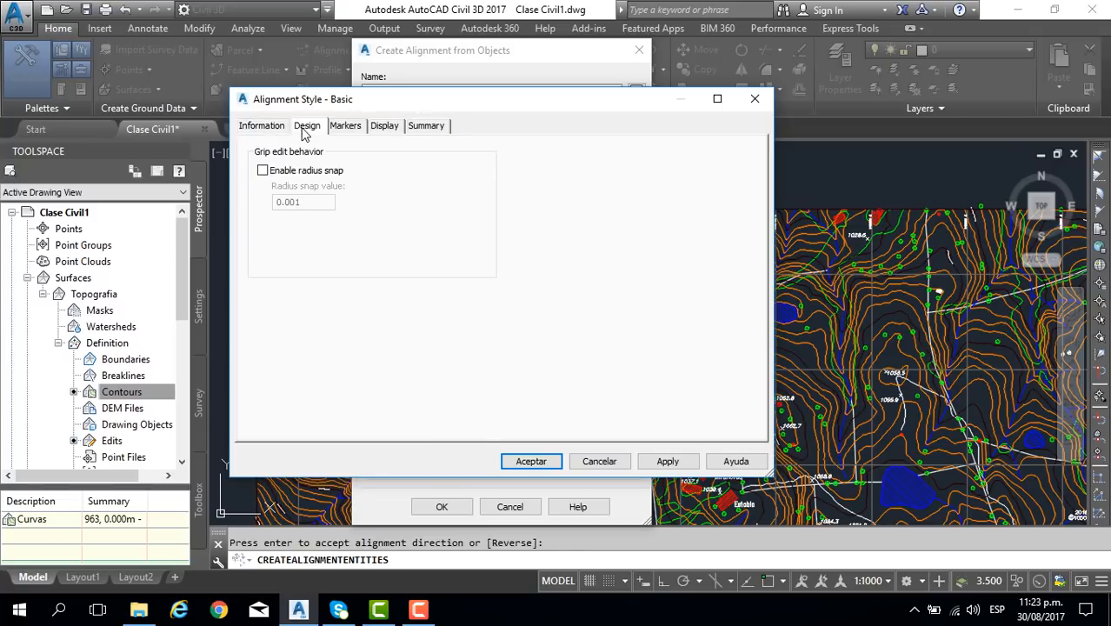
click(348, 126)
click(387, 131)
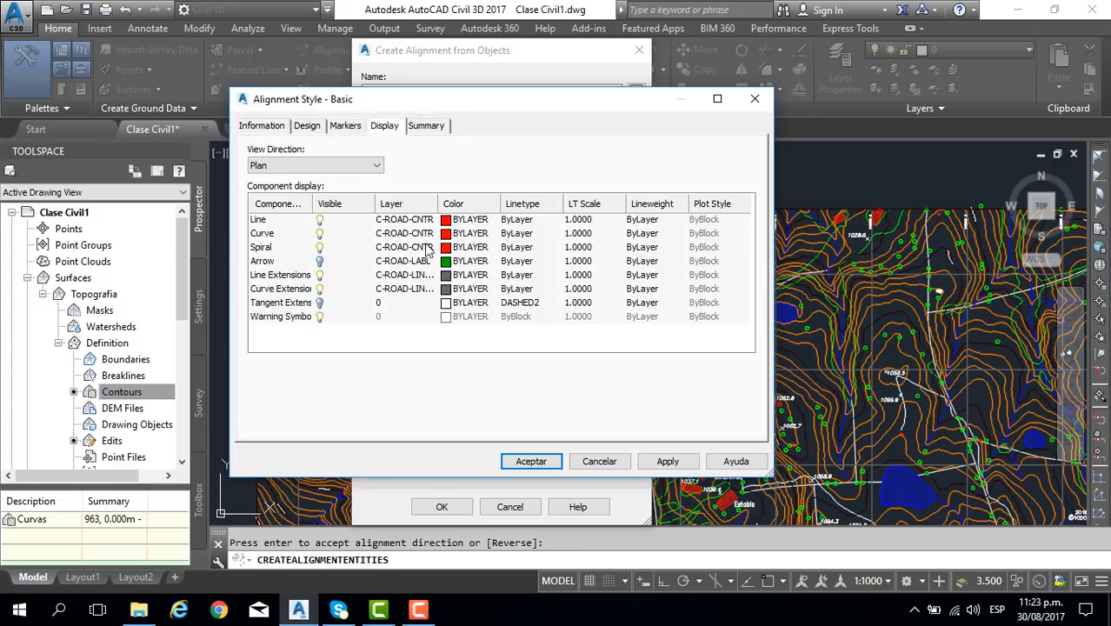
click(432, 129)
click(268, 129)
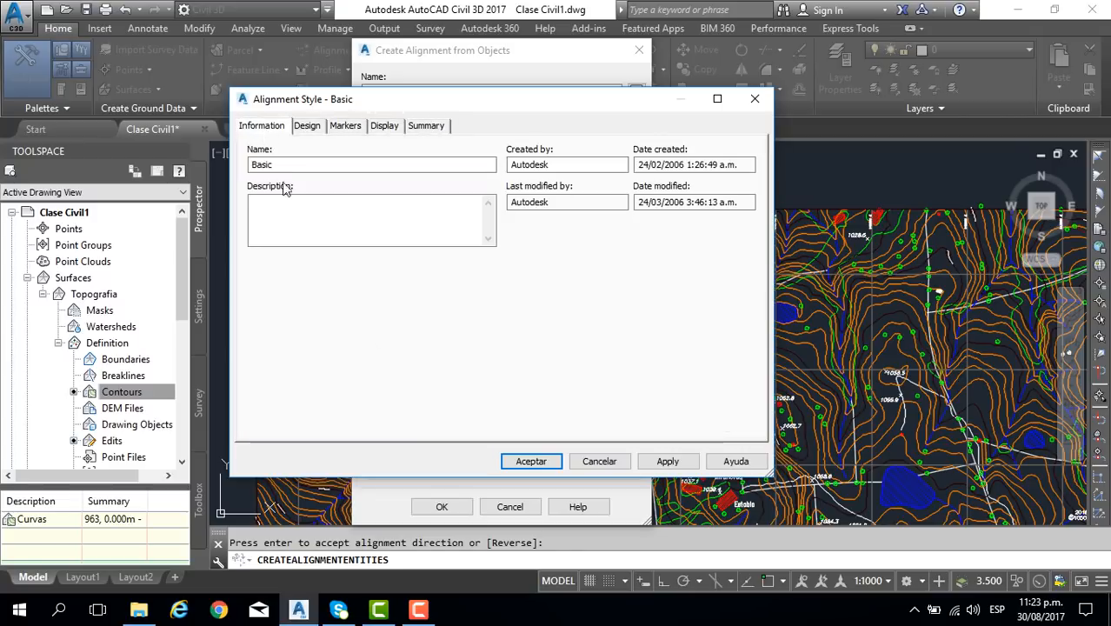
click(541, 459)
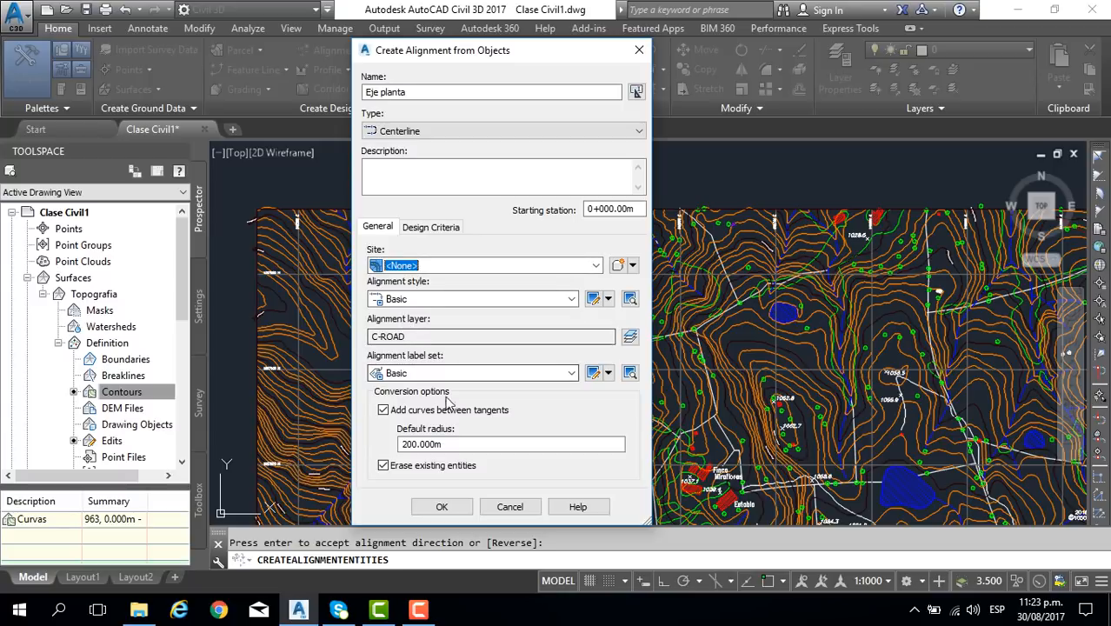
Create the alignment with the PHC_EJE style, without adding curves between tangents and without erasing the existing entities.
click(571, 299)
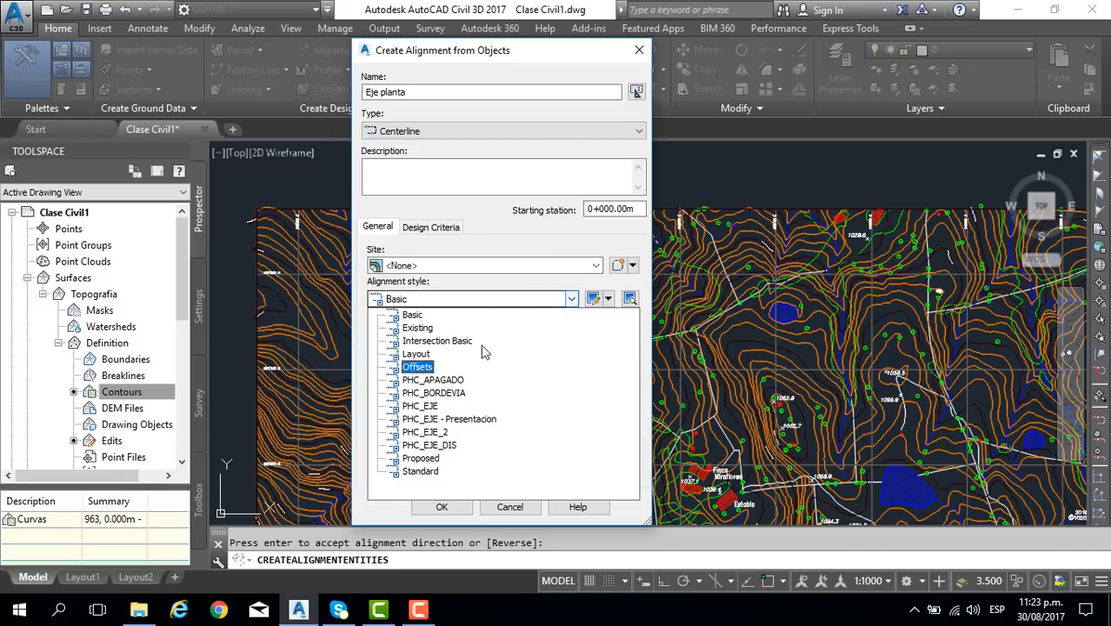
click(421, 406)
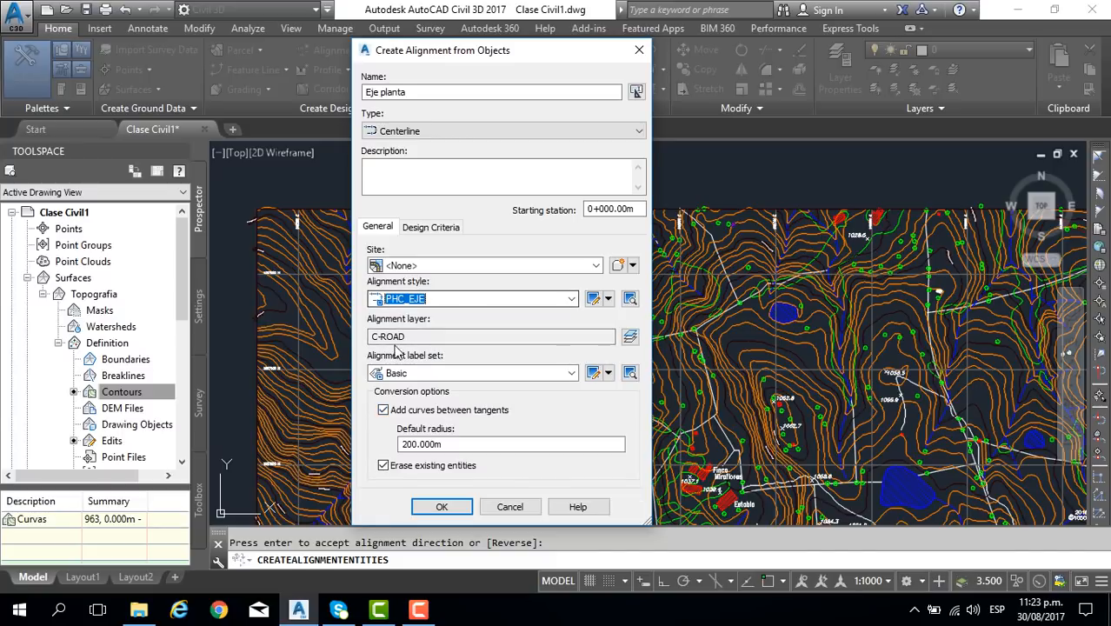
click(383, 412)
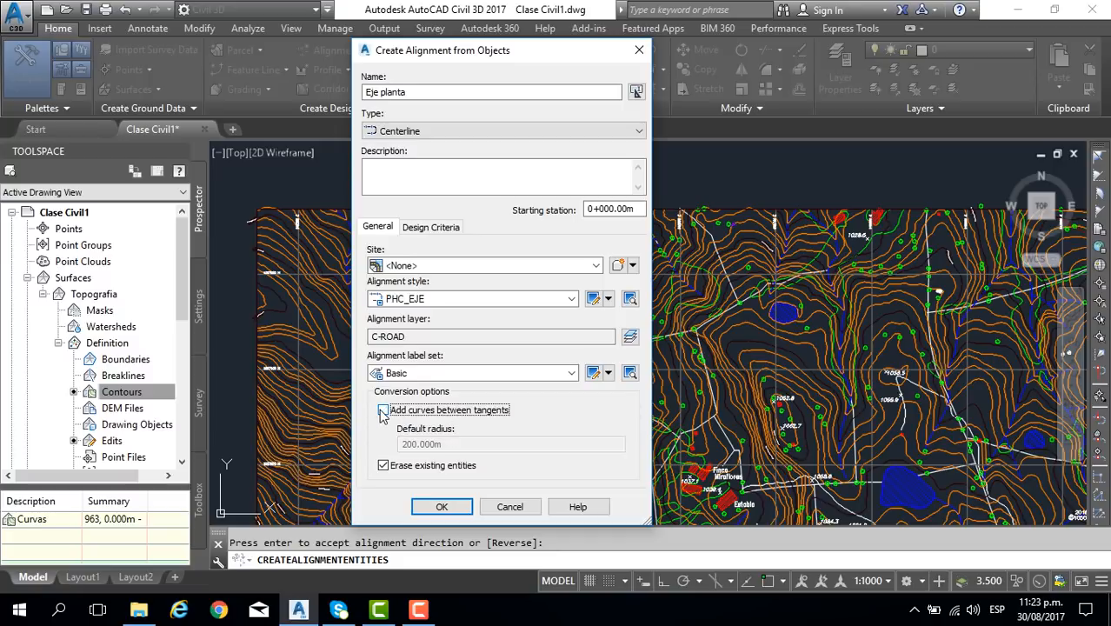
click(388, 467)
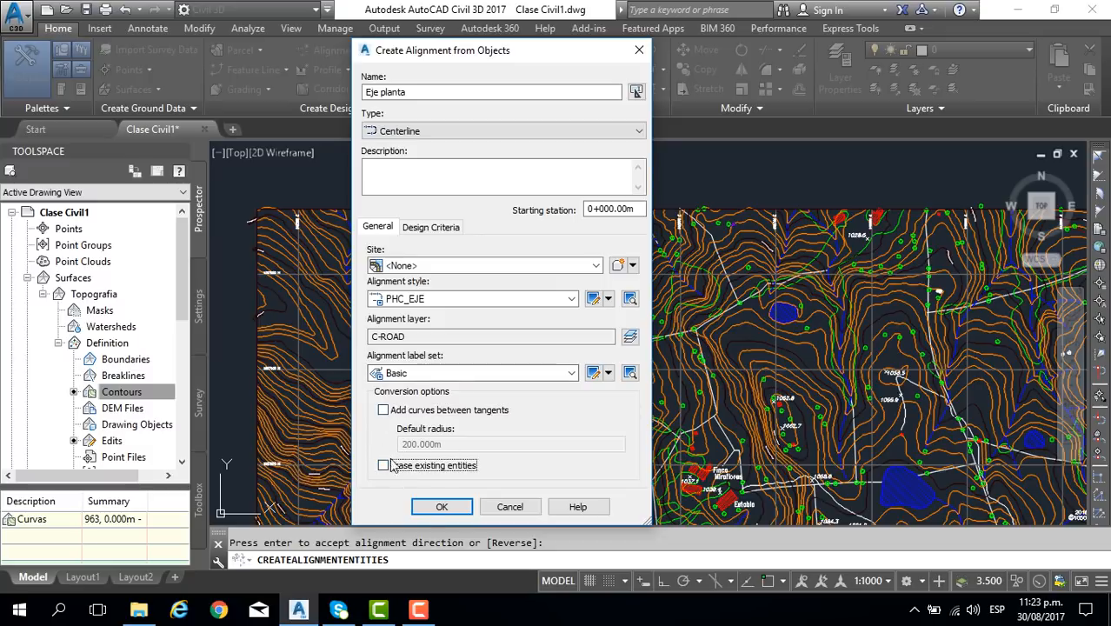
click(441, 508)
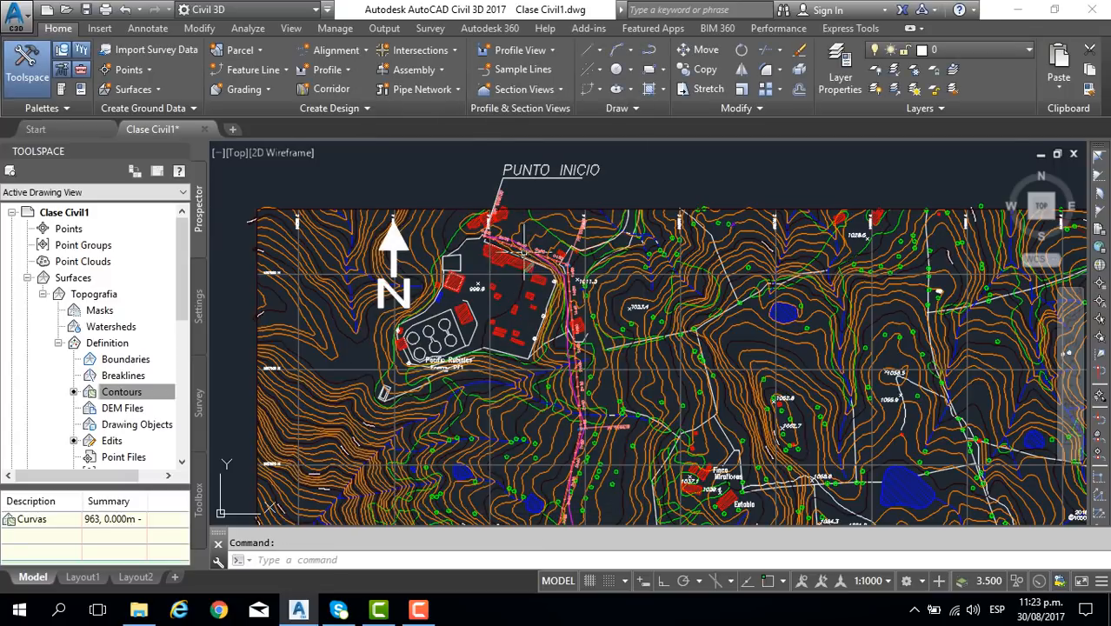
Examine the new alignment and its station labels from 0+00 southward, comparing it with the original route line.
scroll(519, 248, up, 8)
middle_drag(518, 248, 511, 331)
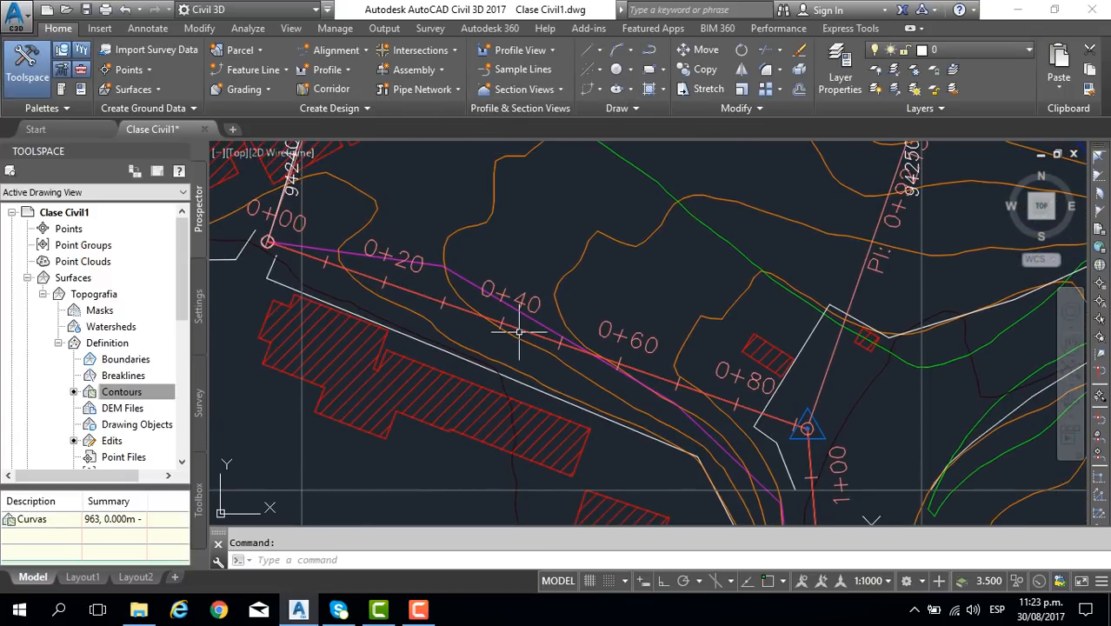
scroll(511, 330, down, 2)
scroll(511, 331, up, 2)
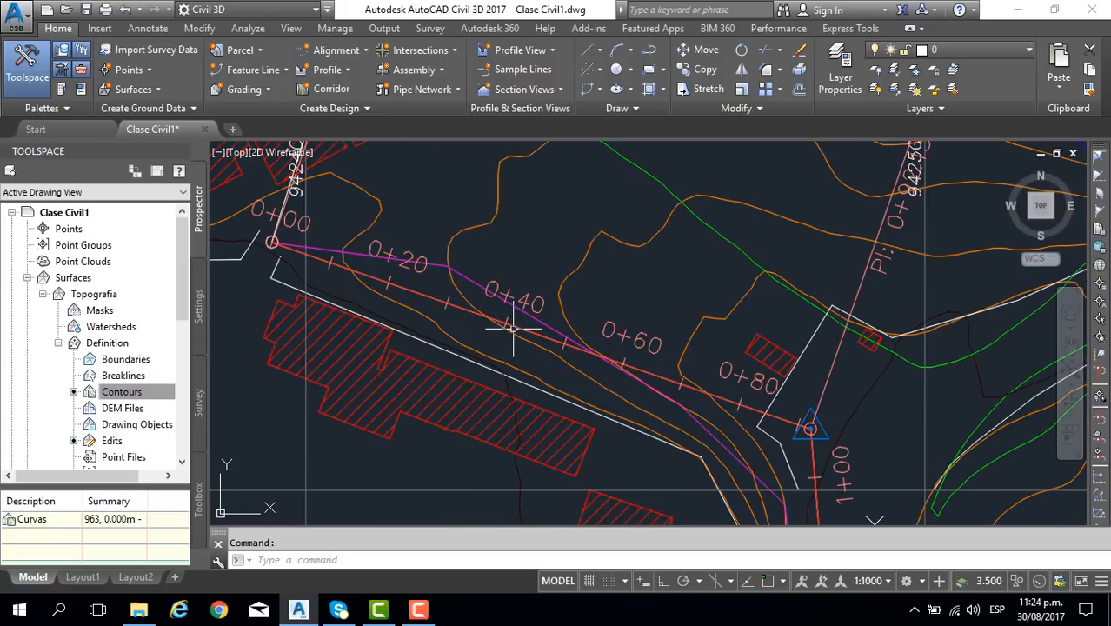
click(521, 330)
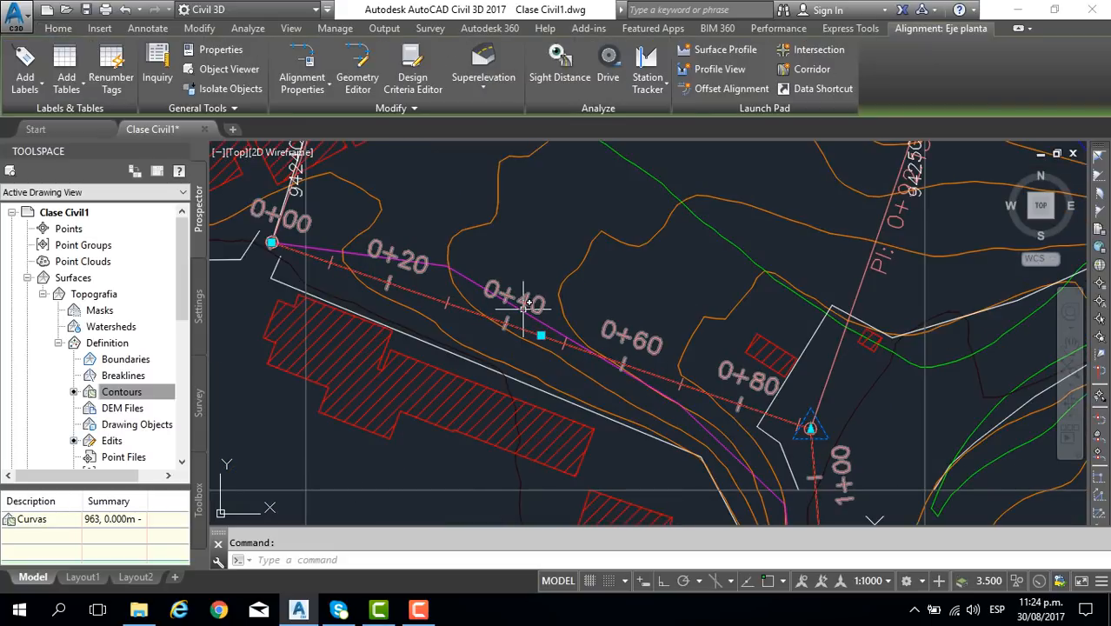
key(Escape)
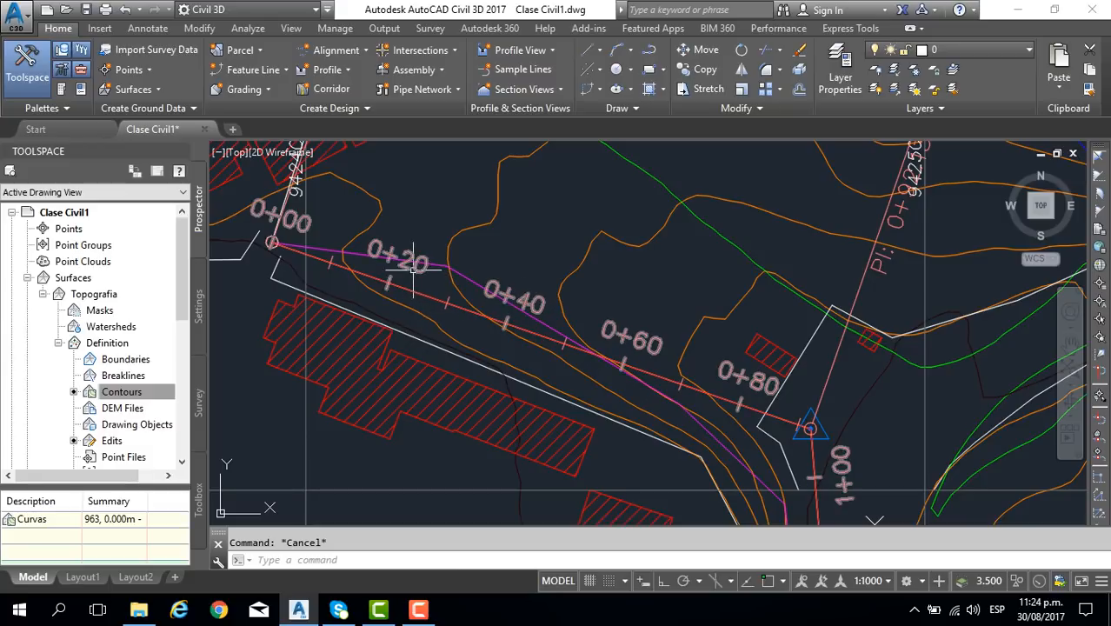
scroll(412, 270, down, 2)
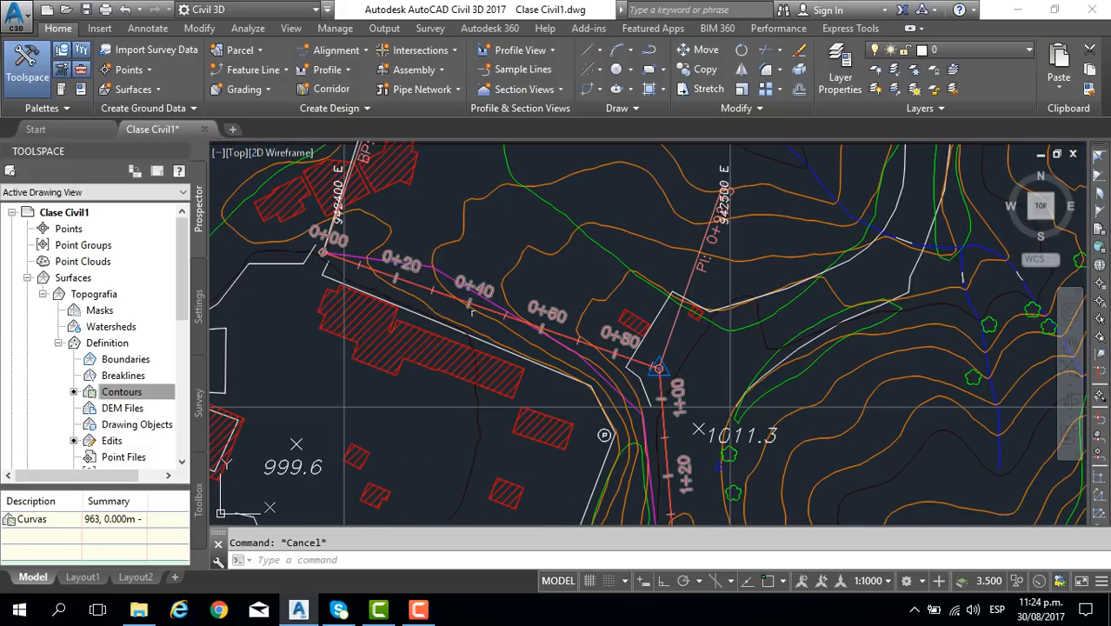
middle_drag(645, 371, 578, 246)
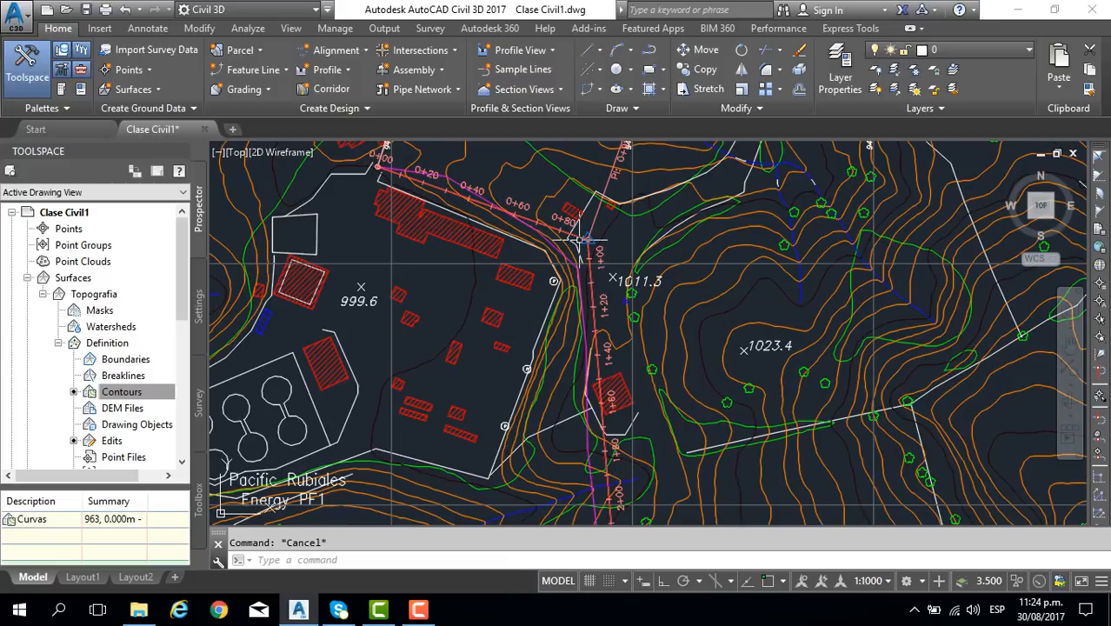
scroll(578, 246, down, 3)
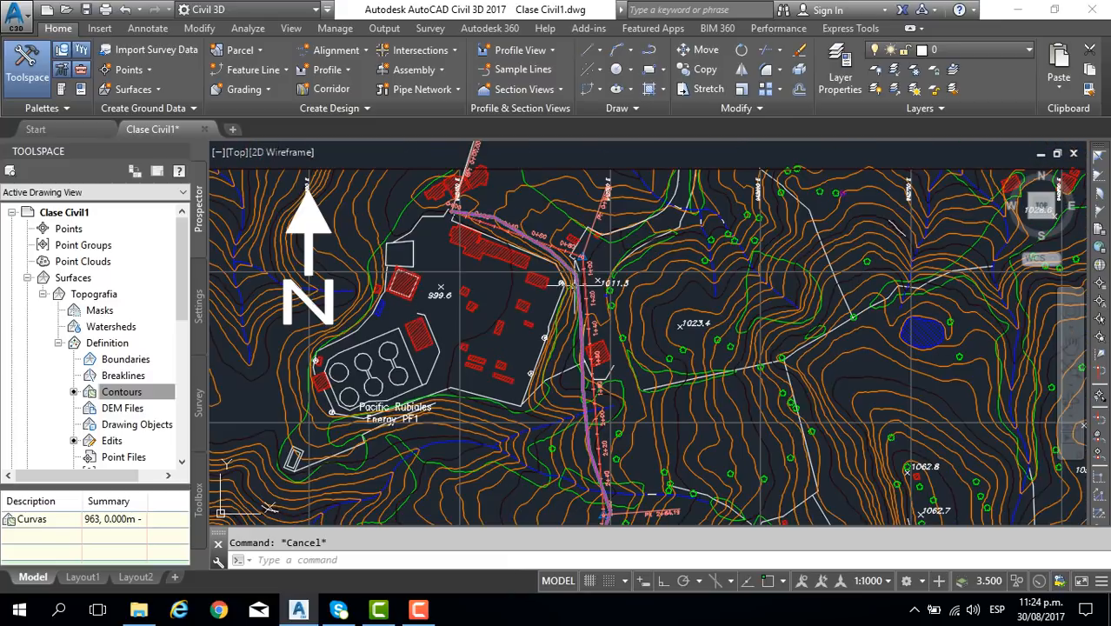
scroll(581, 296, up, 1)
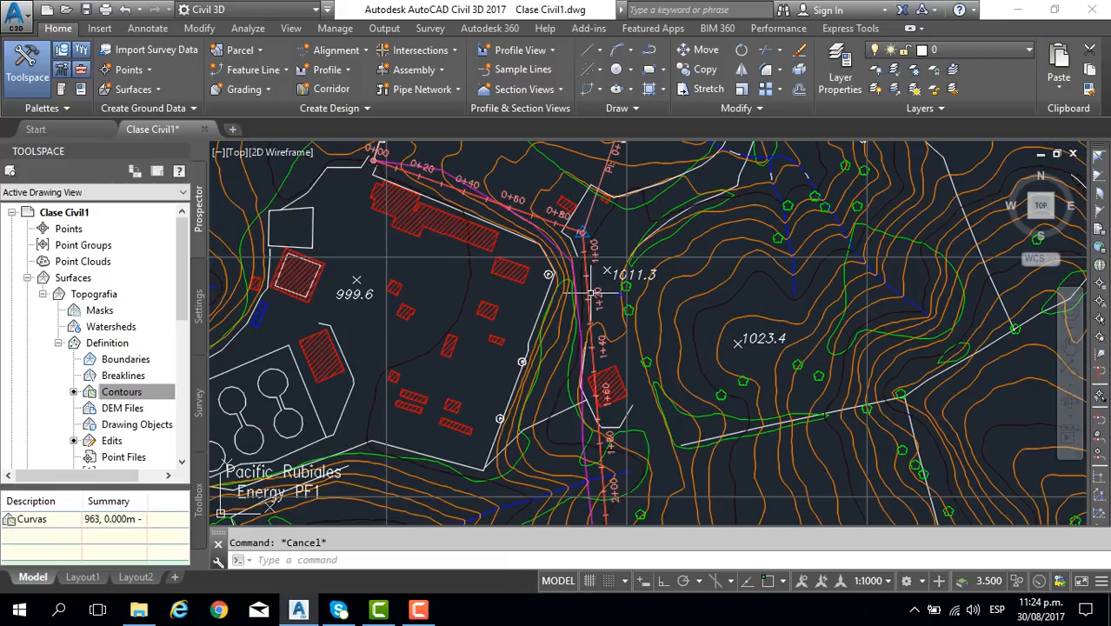
Review the PHC_EJE alignment style's design, marker, display, summary and information settings from the drawn alignment.
click(592, 297)
right_click(598, 294)
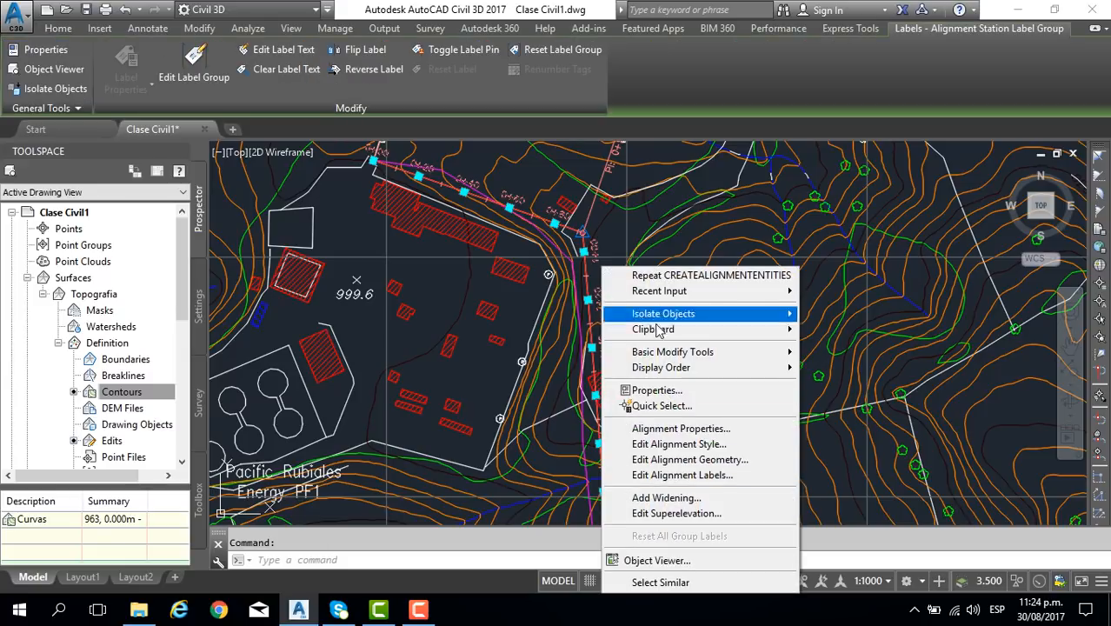
click(669, 447)
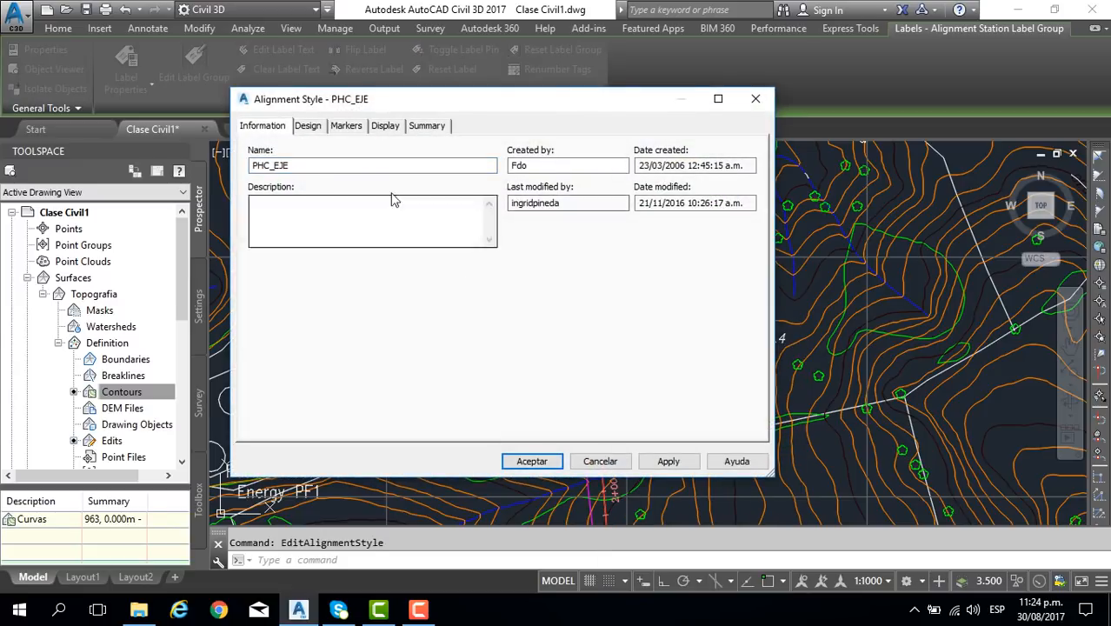
click(309, 126)
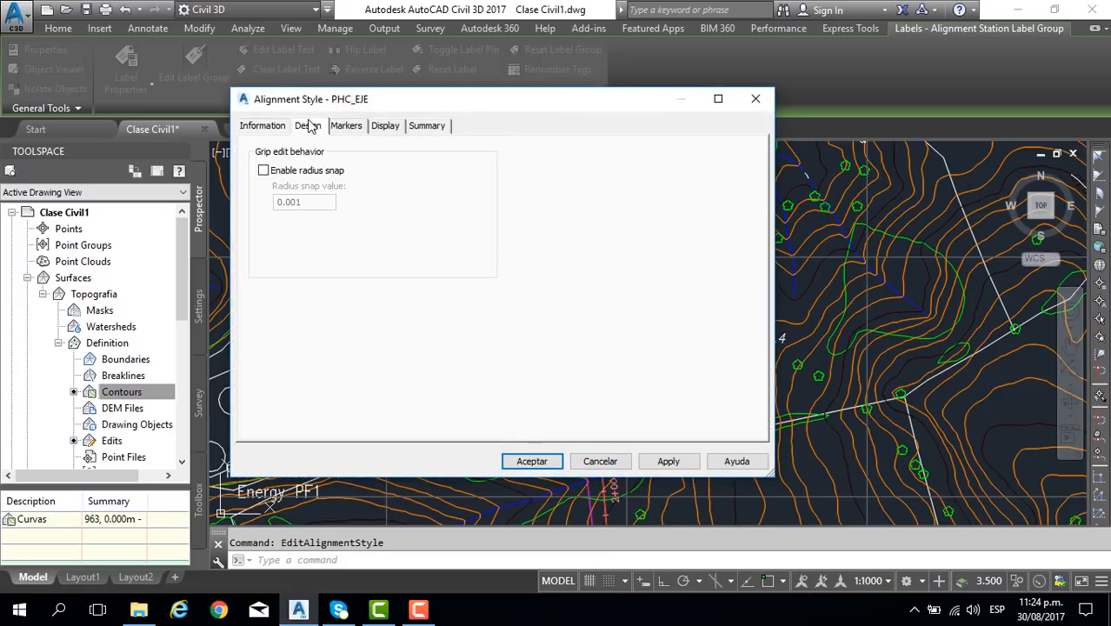
click(346, 127)
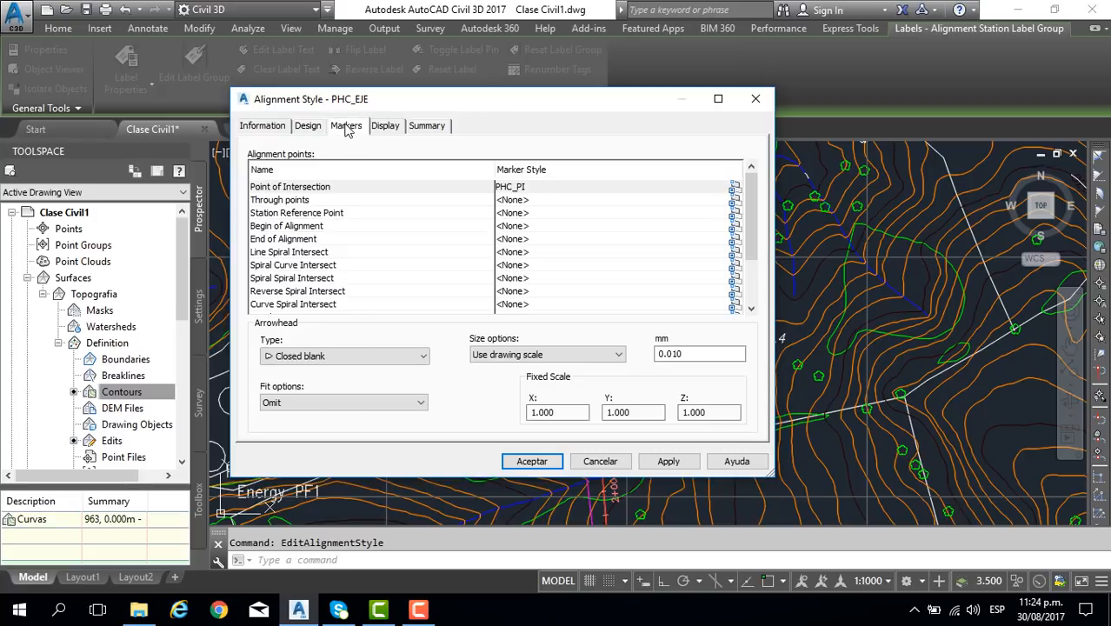
click(385, 128)
click(425, 131)
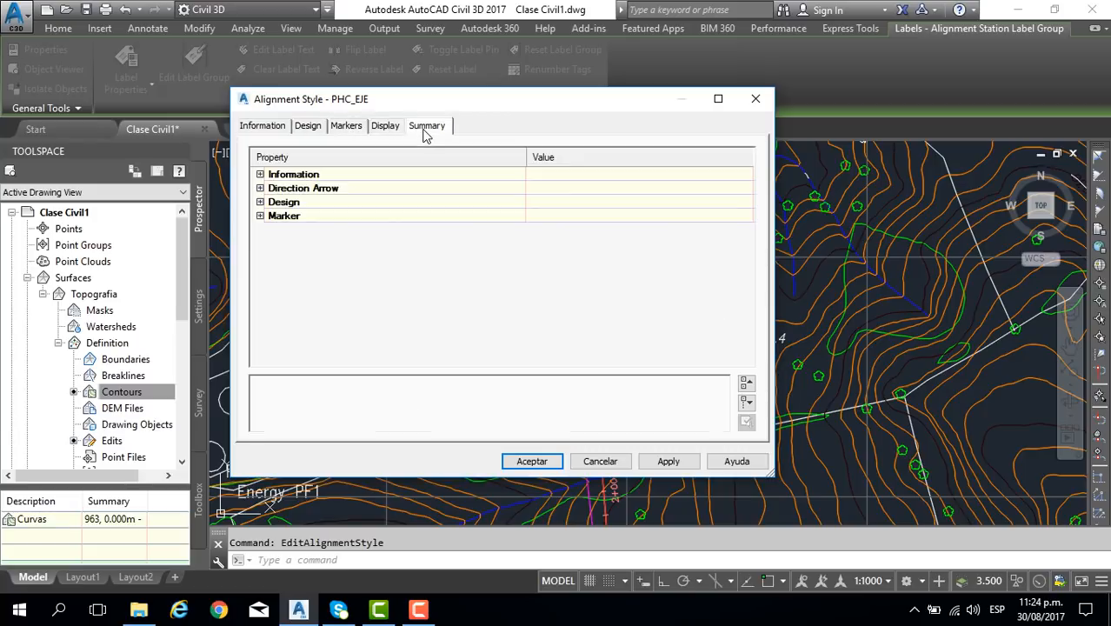
click(262, 129)
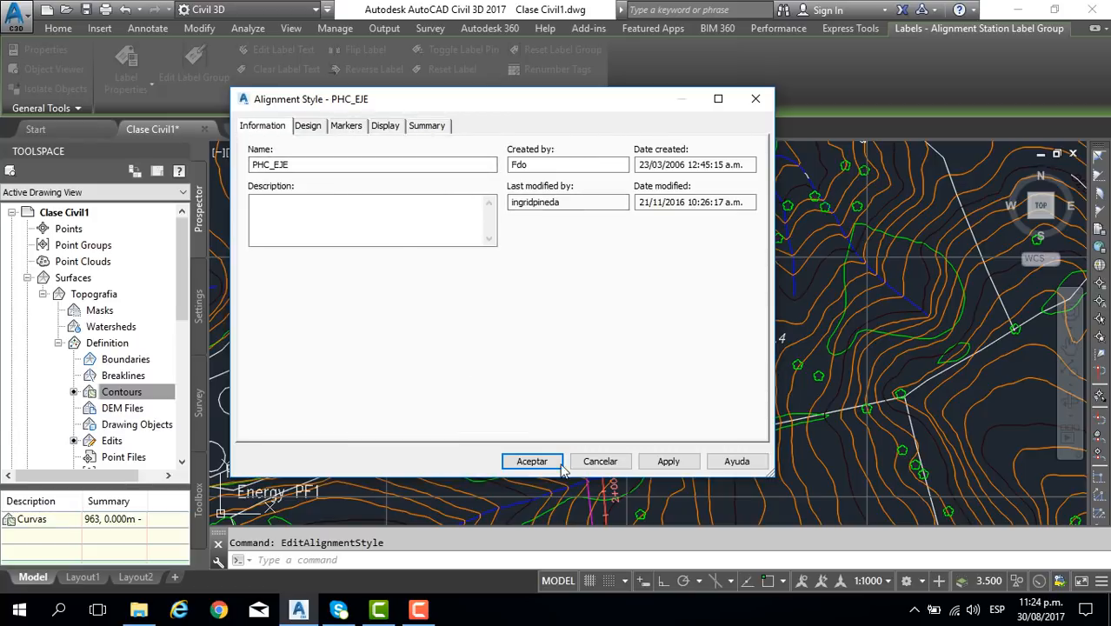
click(532, 461)
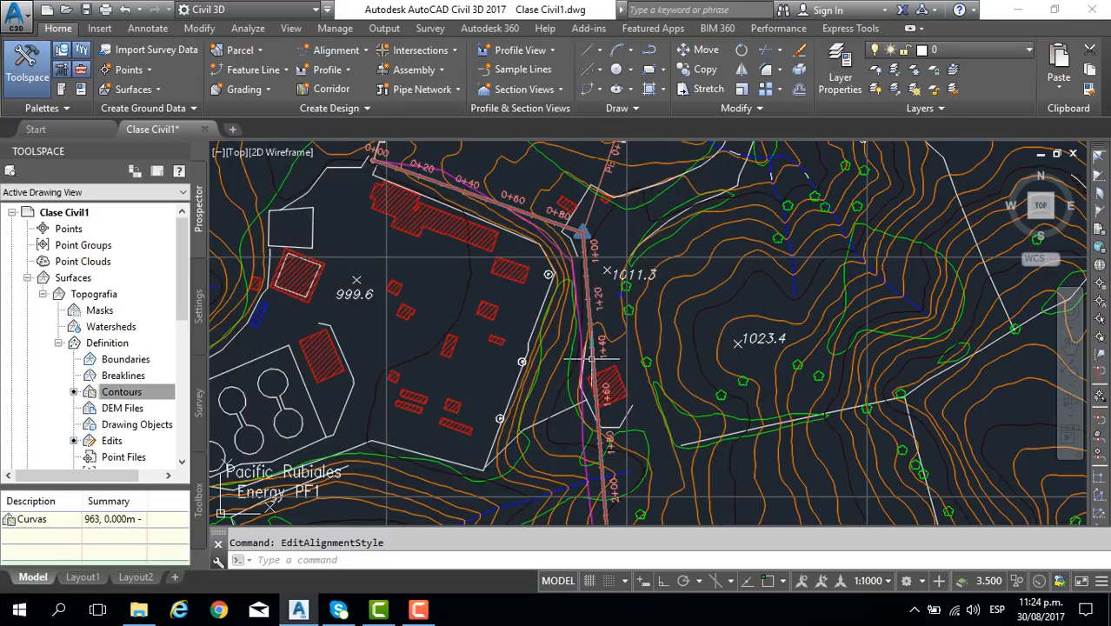
Edit the Eje planta alignment's labels and import the PHC_ABSCISADO label set.
click(595, 357)
right_click(592, 366)
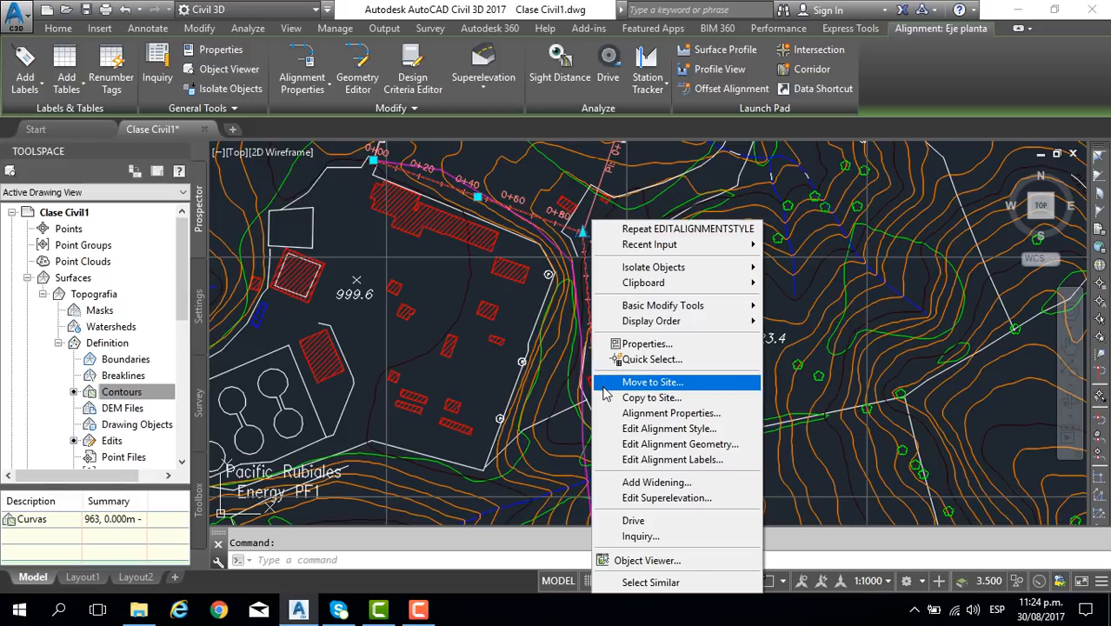
click(648, 460)
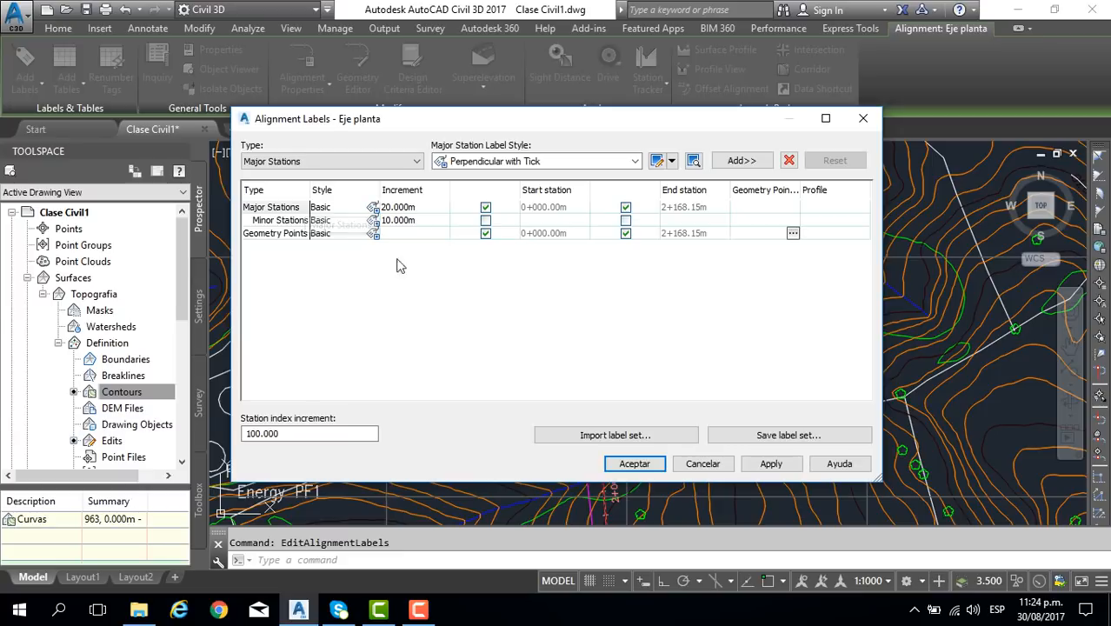
click(611, 438)
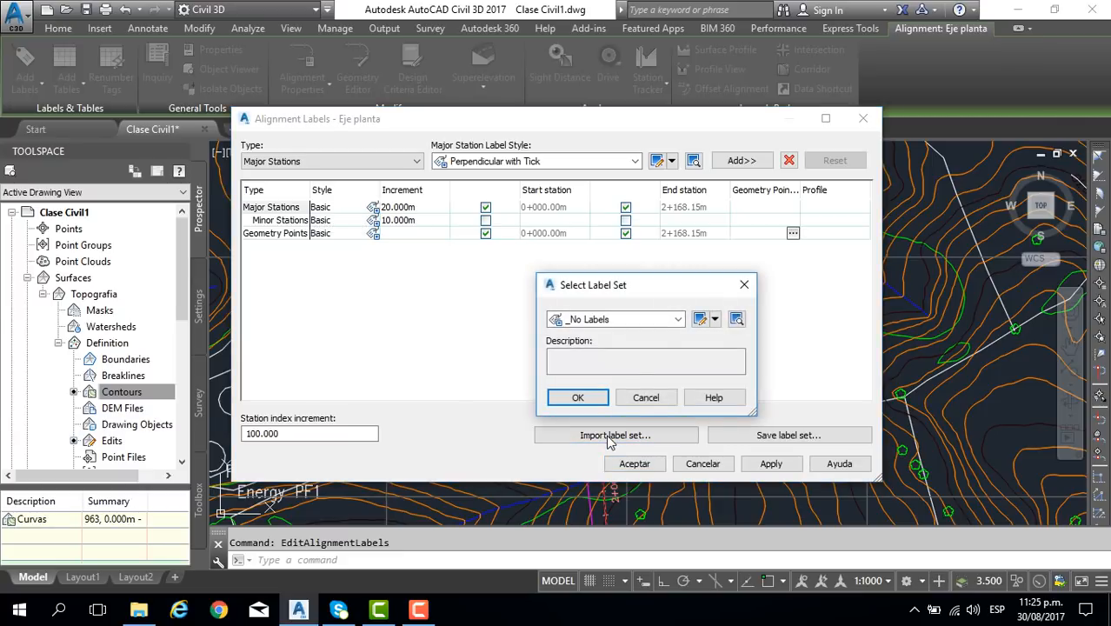
click(679, 320)
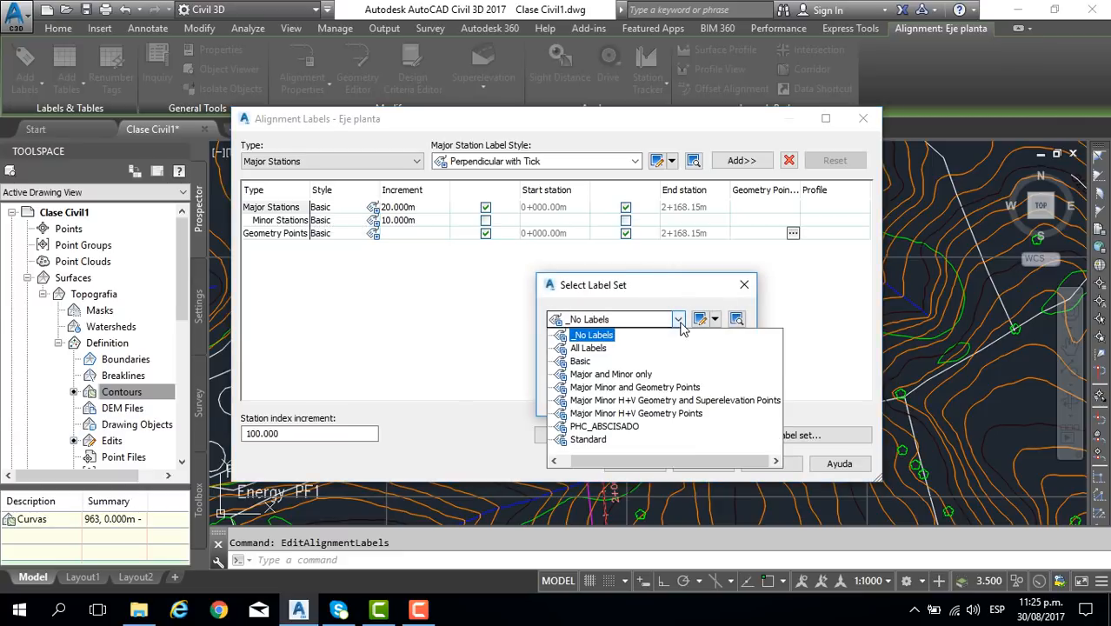
click(621, 426)
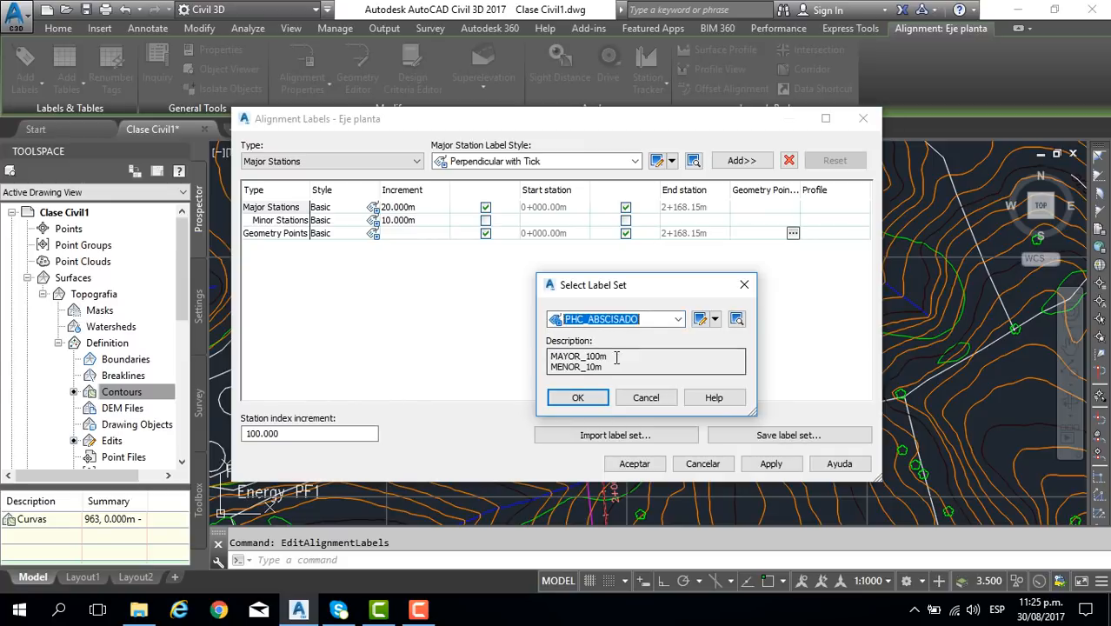
click(577, 397)
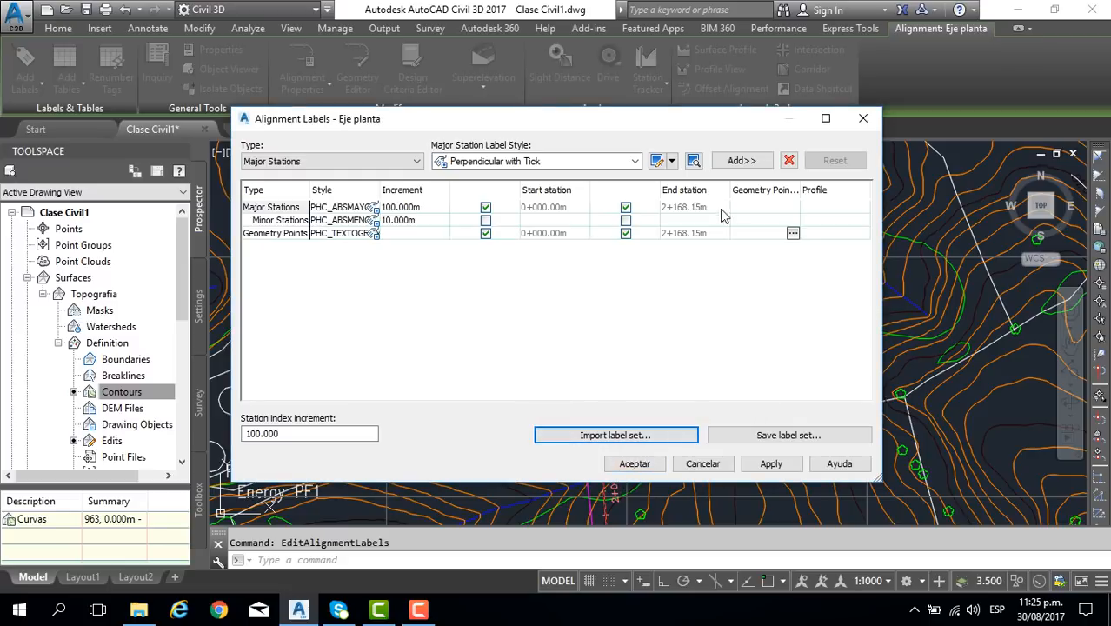
Remove the major station, minor station and geometry point entries from the alignment's label list.
click(290, 210)
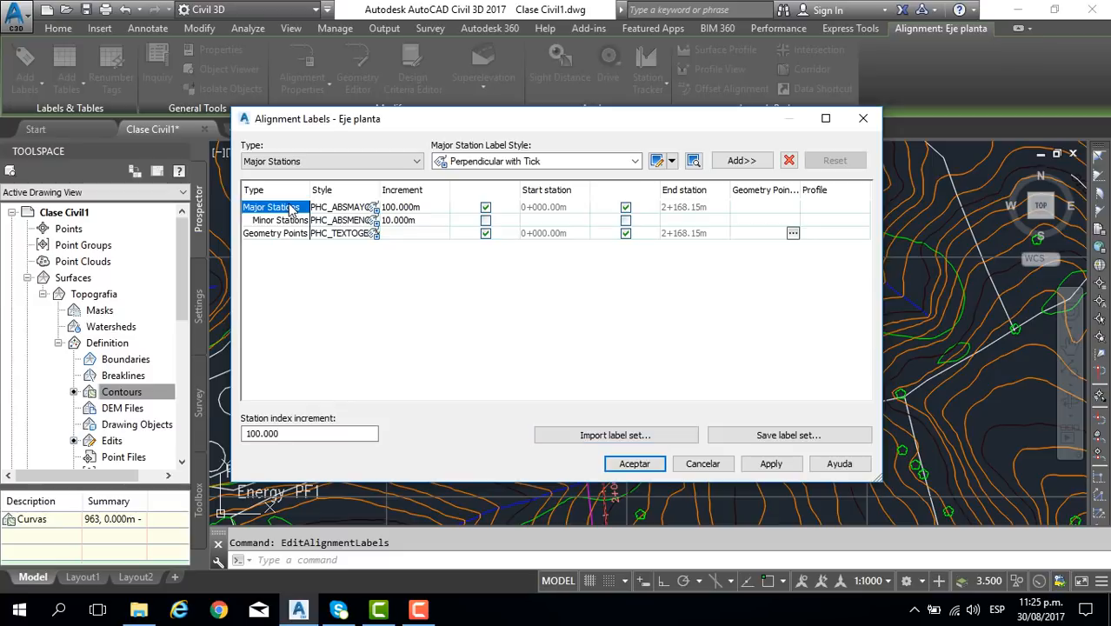
click(789, 162)
click(789, 162)
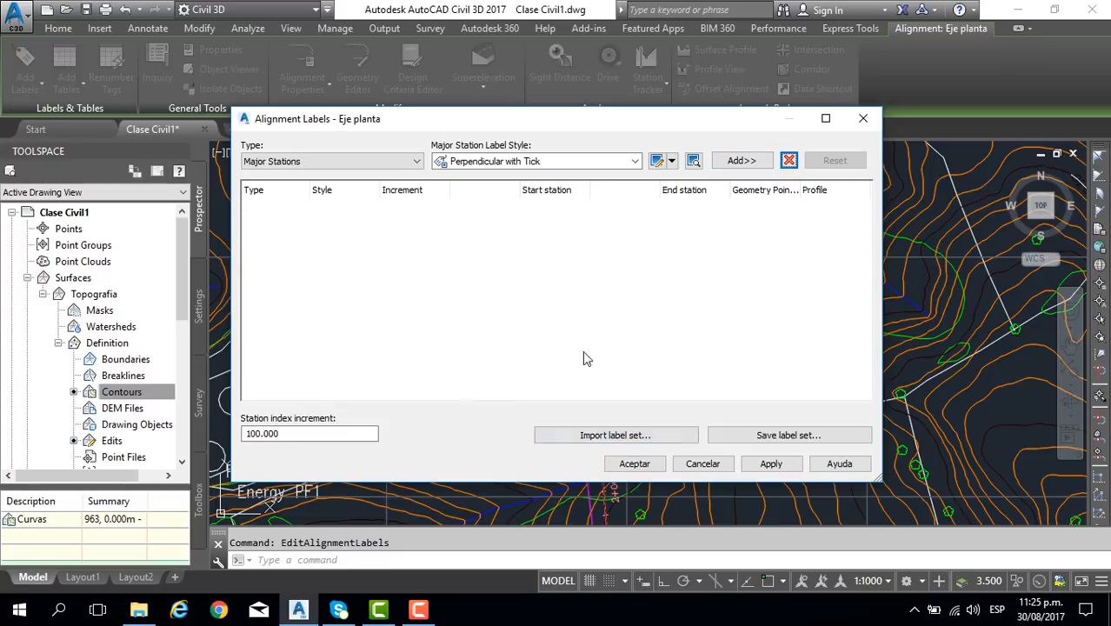
Import the PHC_ABSCISADO label set into the Eje planta alignment's labels and accept the label changes.
click(614, 435)
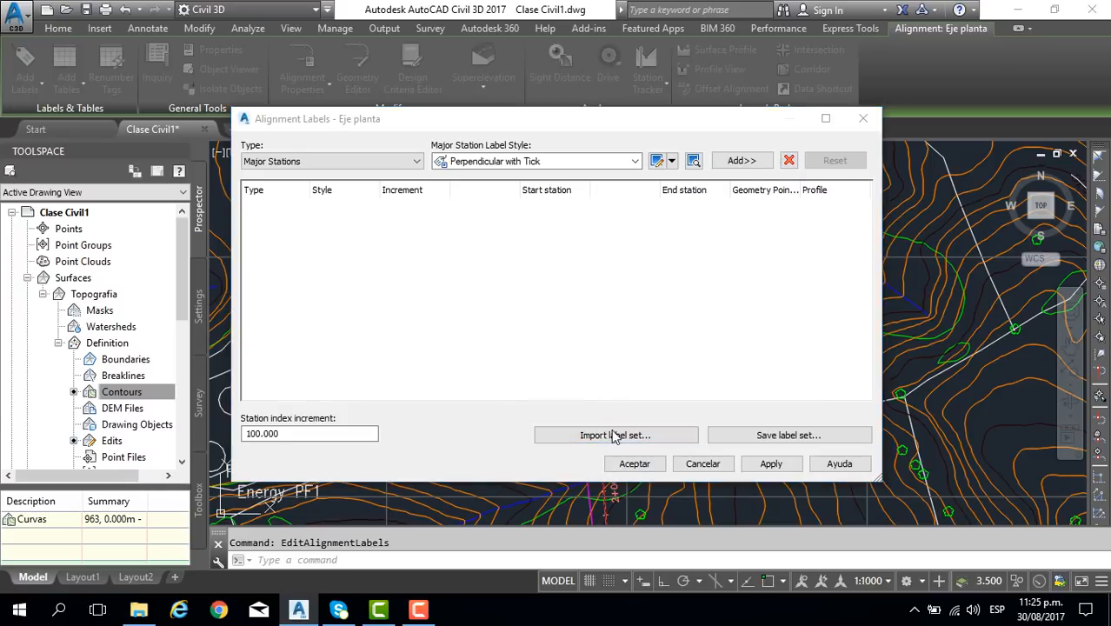
click(678, 319)
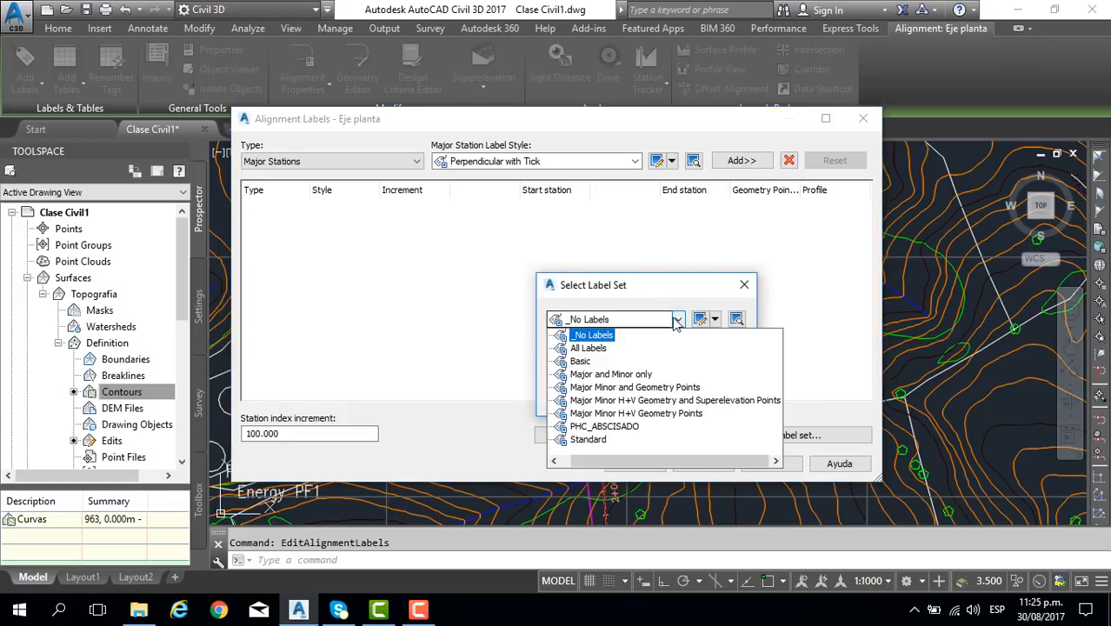
click(591, 427)
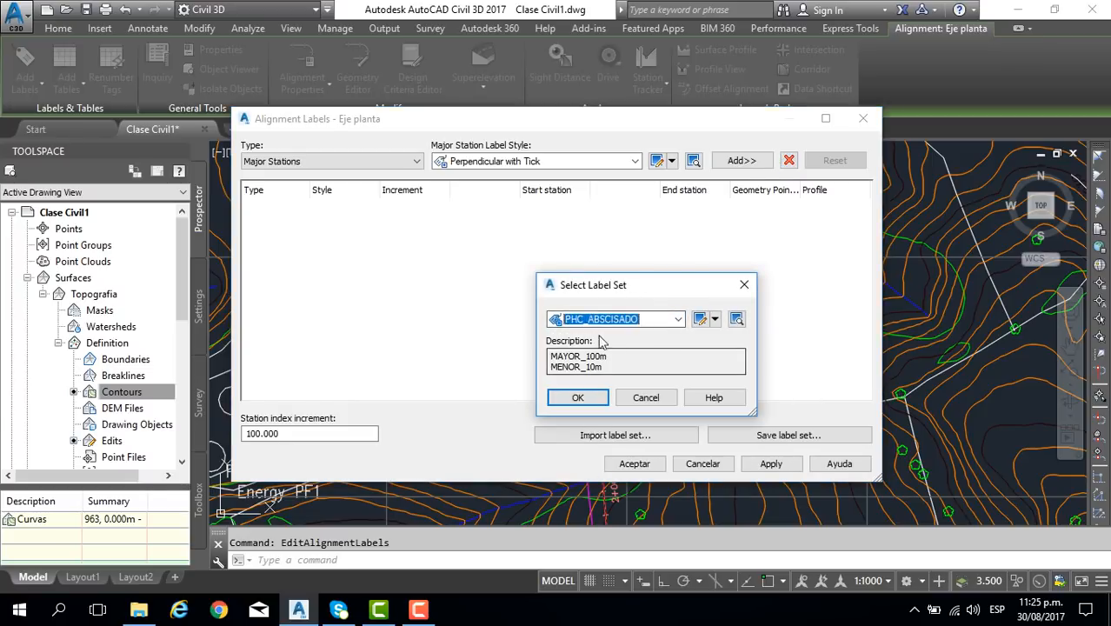
click(577, 397)
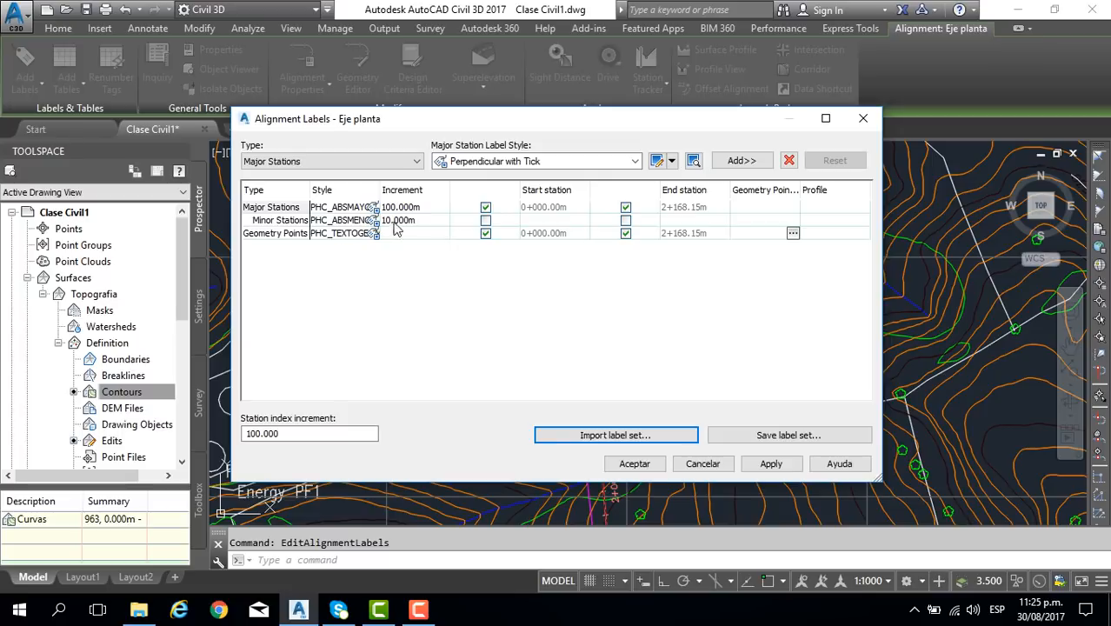
click(634, 465)
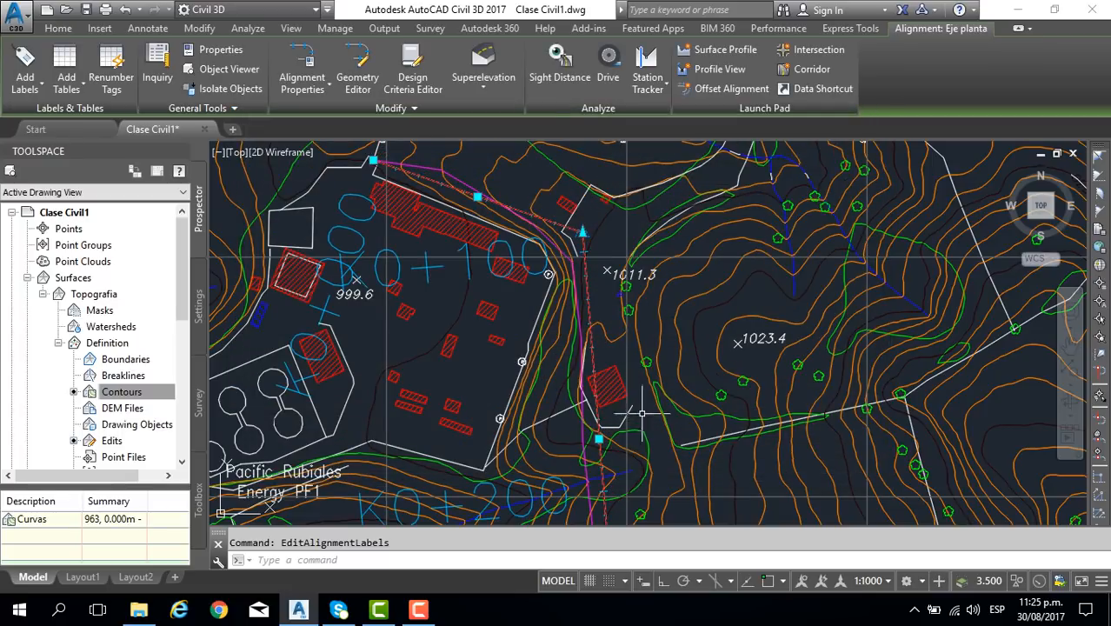
Examine the station labels and tick marks on the alignment's first tangents, around K0+100 and the first intersection point.
scroll(536, 257, down, 1)
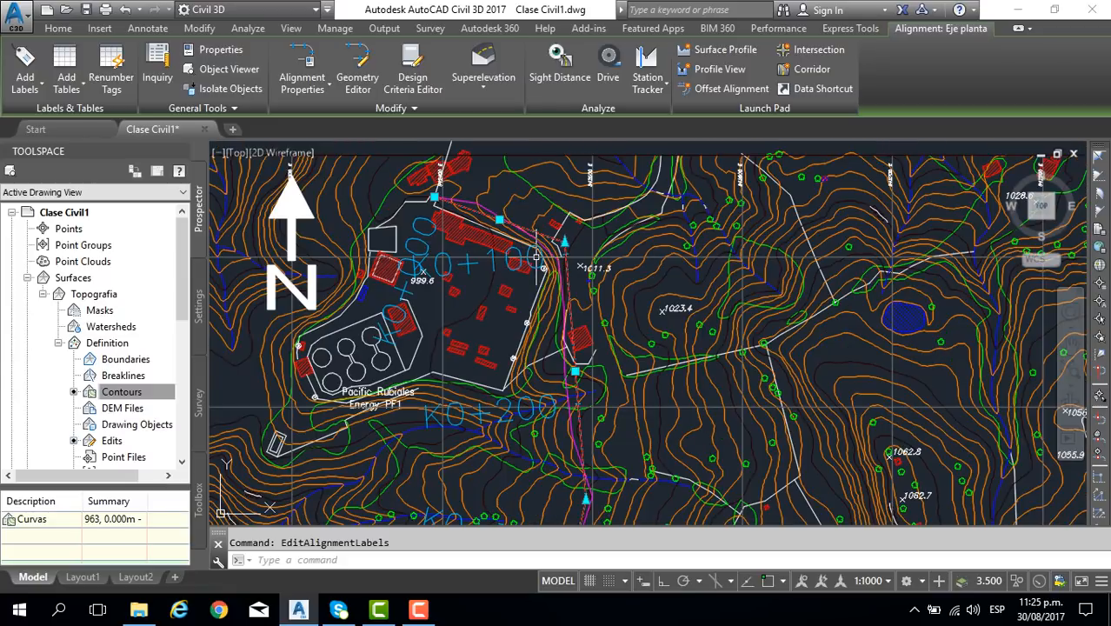
middle_drag(481, 370, 492, 240)
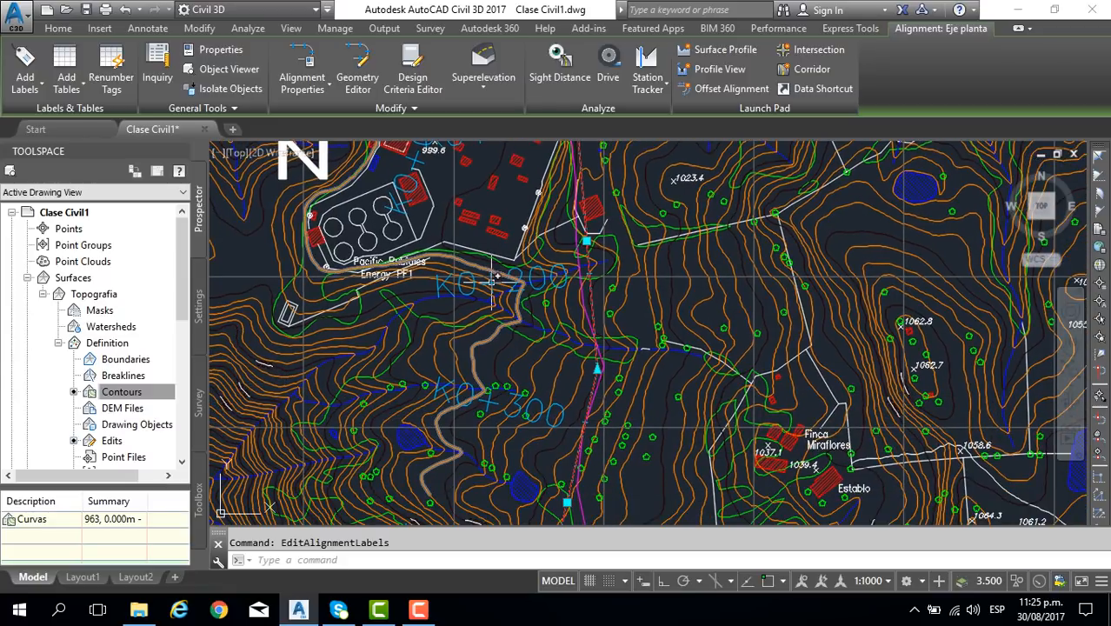
mouse_move(568, 219)
middle_down()
mouse_move(573, 322)
mouse_move(599, 409)
middle_up()
scroll(575, 327, up, 5)
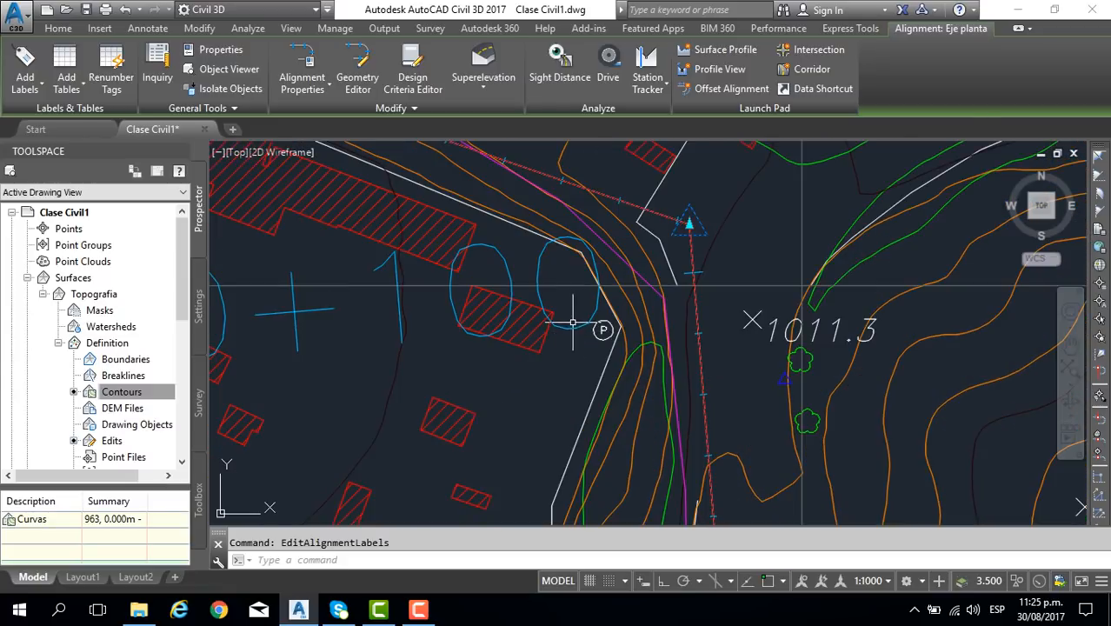
scroll(573, 323, down, 2)
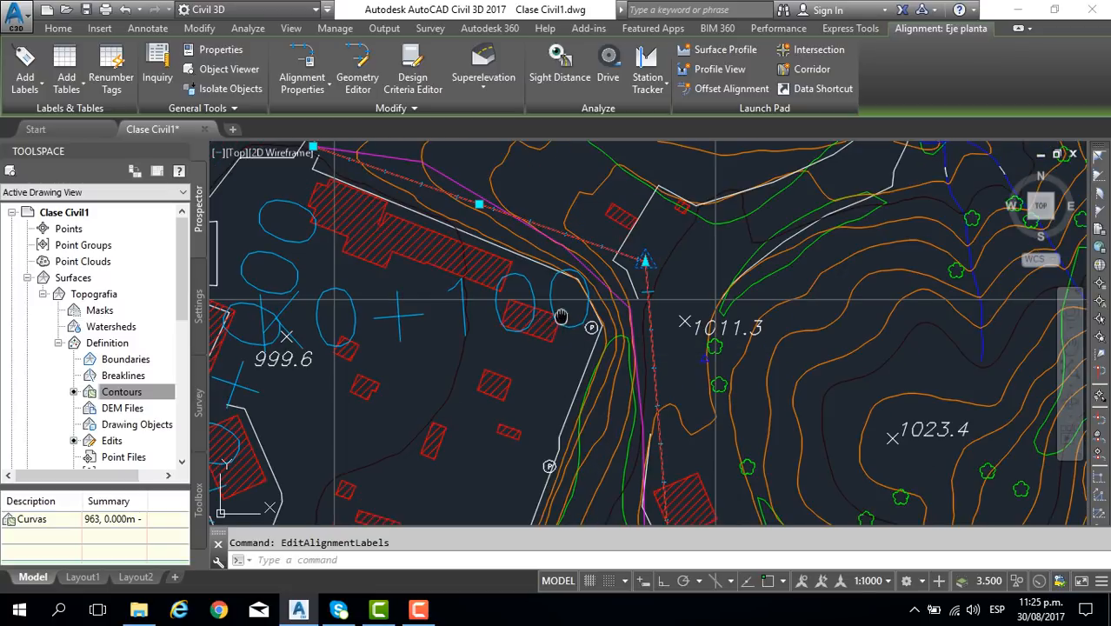
middle_drag(561, 317, 570, 294)
middle_drag(531, 262, 589, 334)
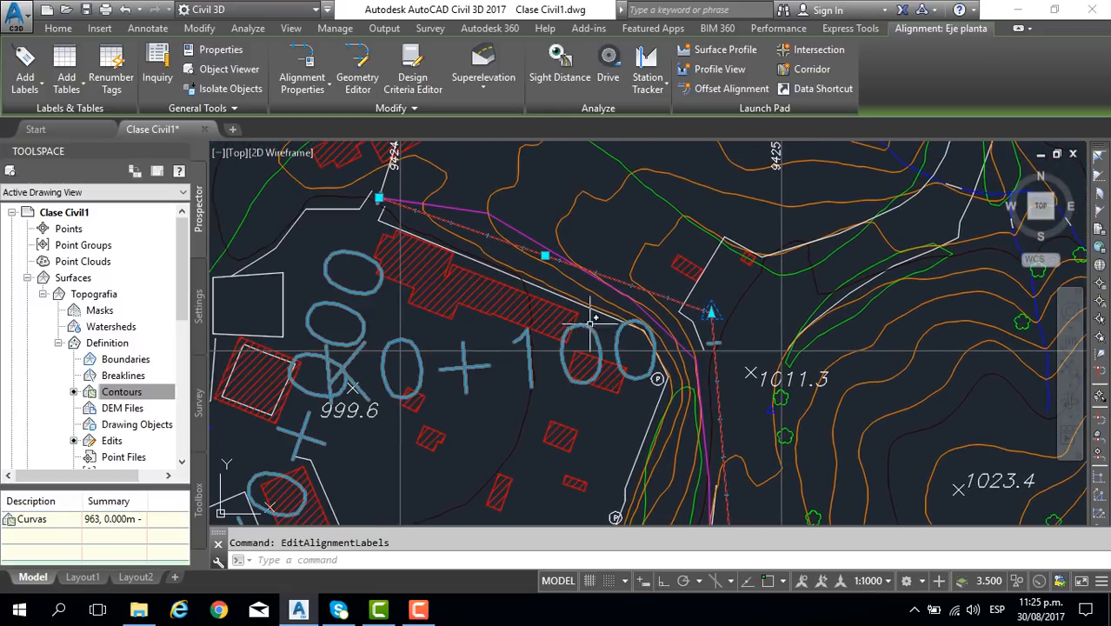
scroll(733, 309, up, 5)
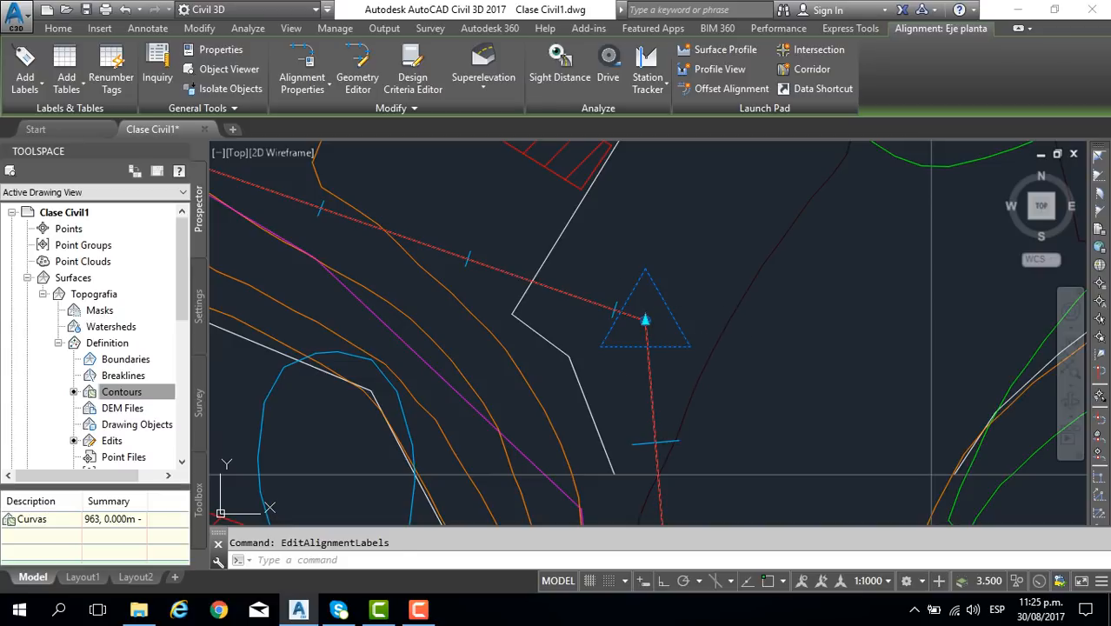
key(Escape)
Compare the alignment with the original route line southward past K0+400 and Finca El Carmen to about K0+900, and return to the start.
scroll(642, 300, down, 2)
scroll(628, 296, down, 1)
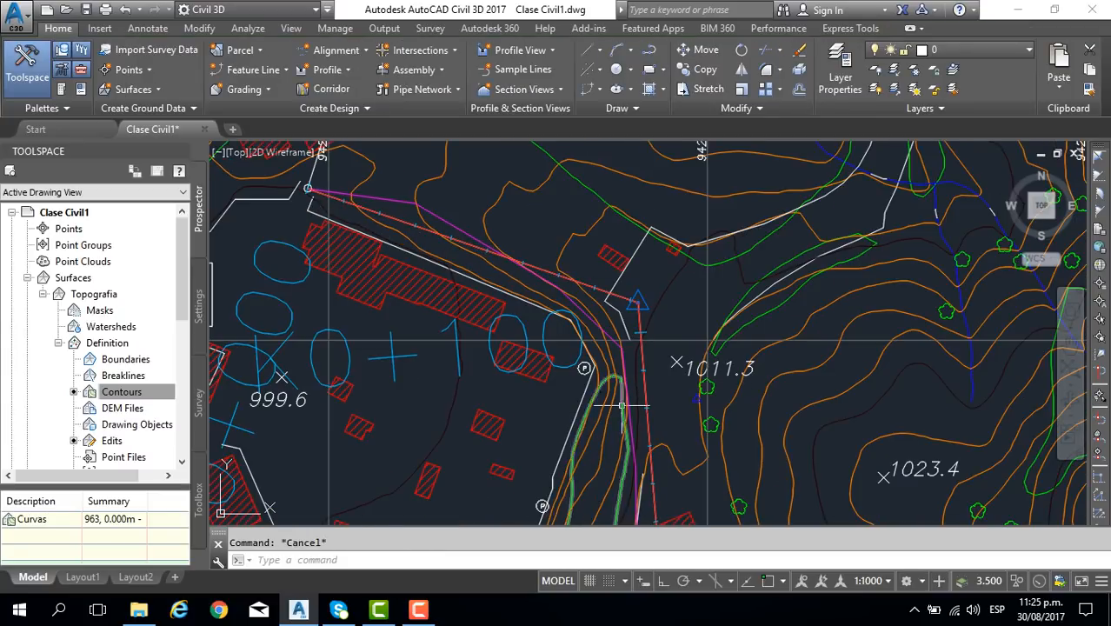
scroll(620, 405, down, 2)
scroll(577, 327, down, 2)
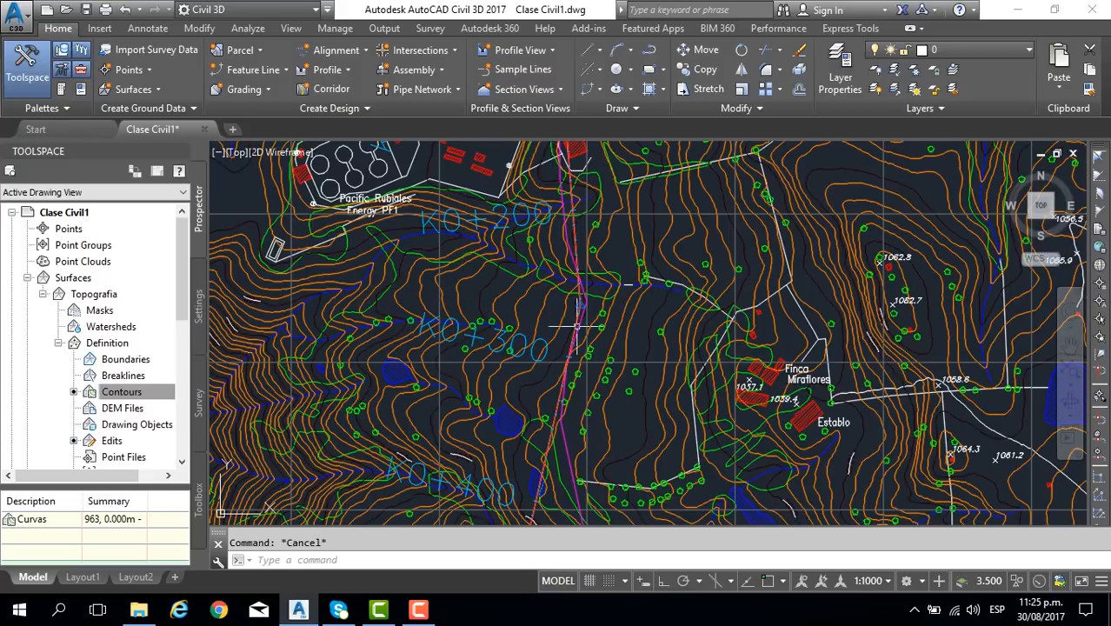
scroll(591, 321, up, 3)
scroll(539, 270, down, 3)
middle_drag(514, 400, 532, 274)
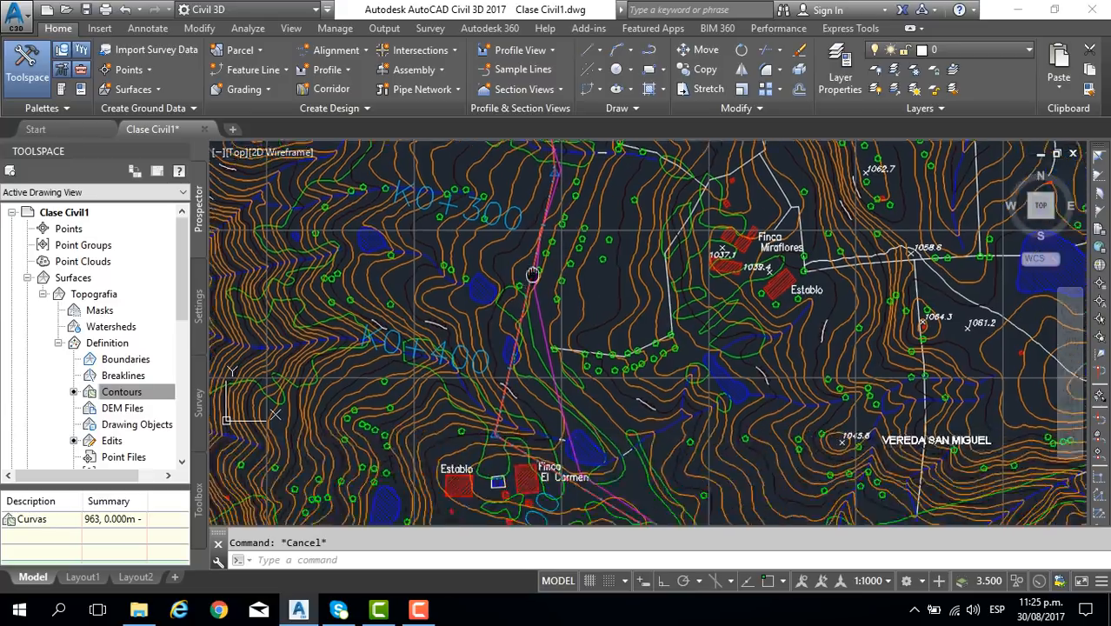
scroll(532, 261, up, 5)
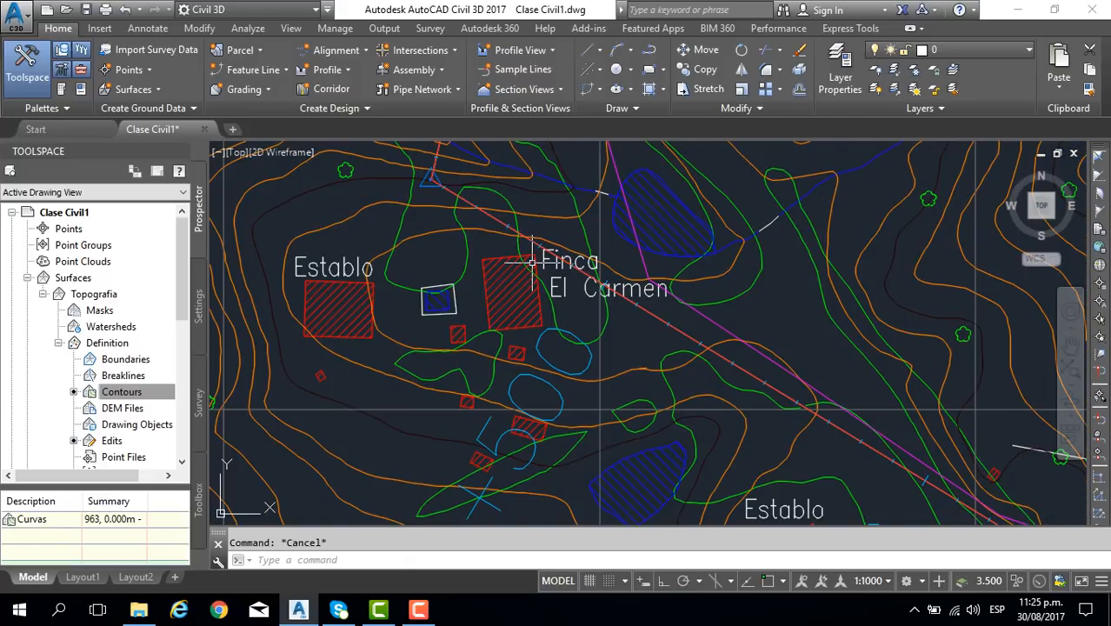
scroll(532, 260, down, 5)
scroll(609, 331, up, 3)
scroll(625, 345, down, 3)
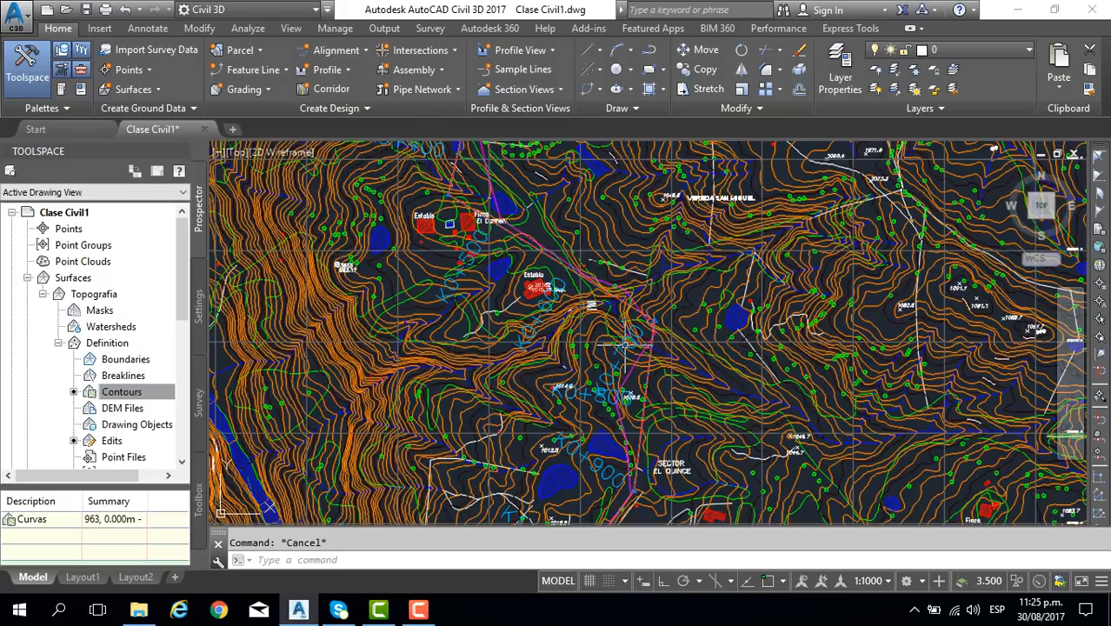
mouse_move(635, 378)
middle_down()
mouse_move(609, 216)
mouse_move(686, 434)
middle_up()
middle_drag(547, 152, 614, 347)
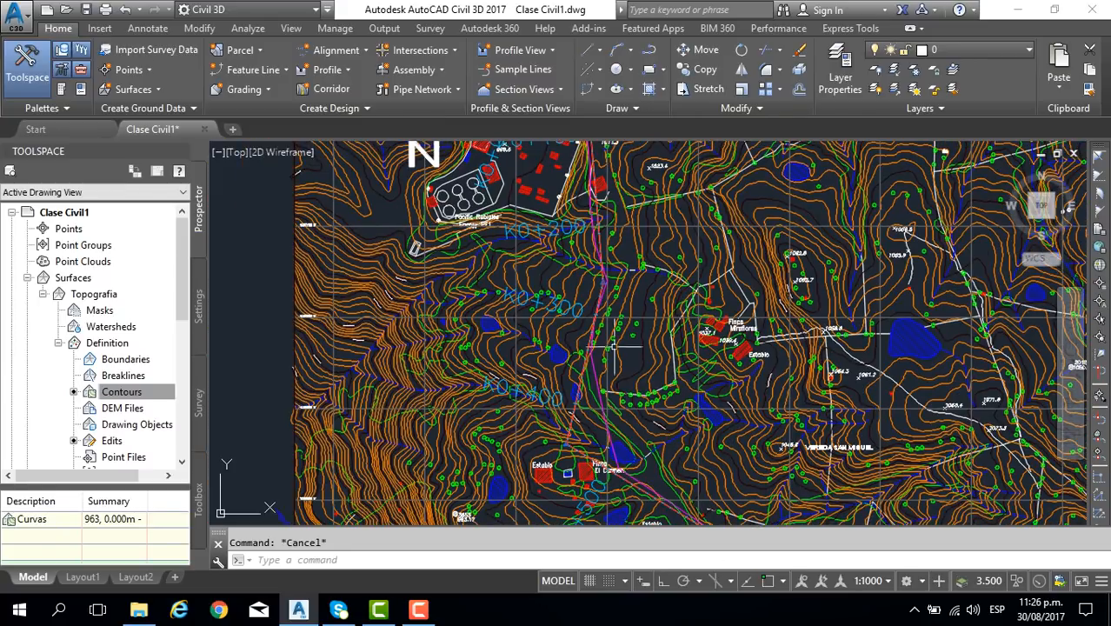
scroll(615, 347, up, 8)
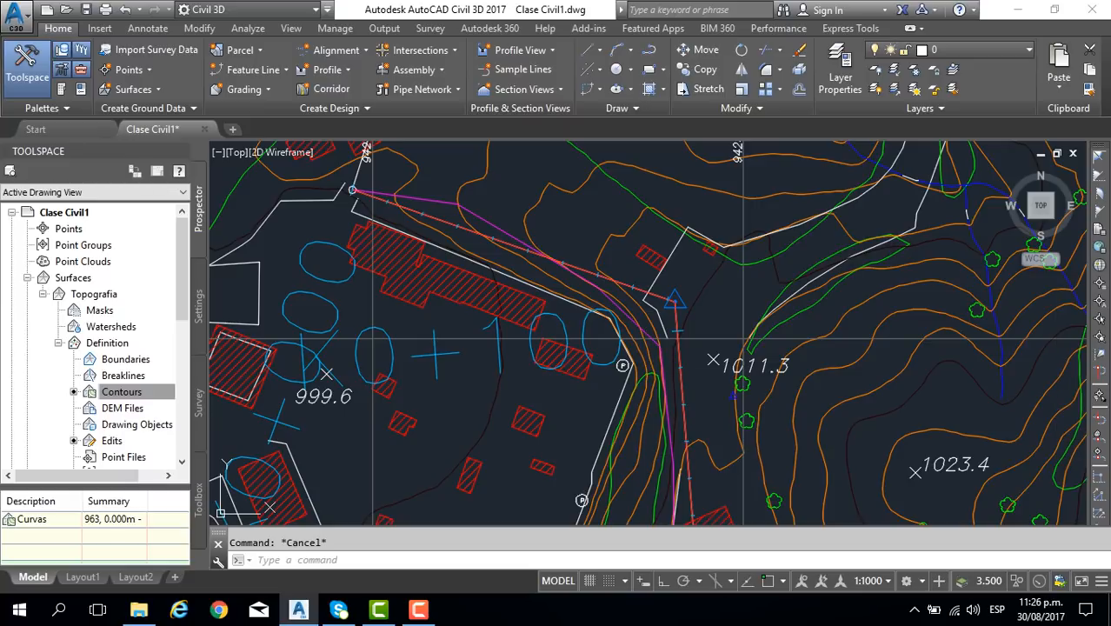
Save the drawing with the labelled alignment.
key(ctrl+s)
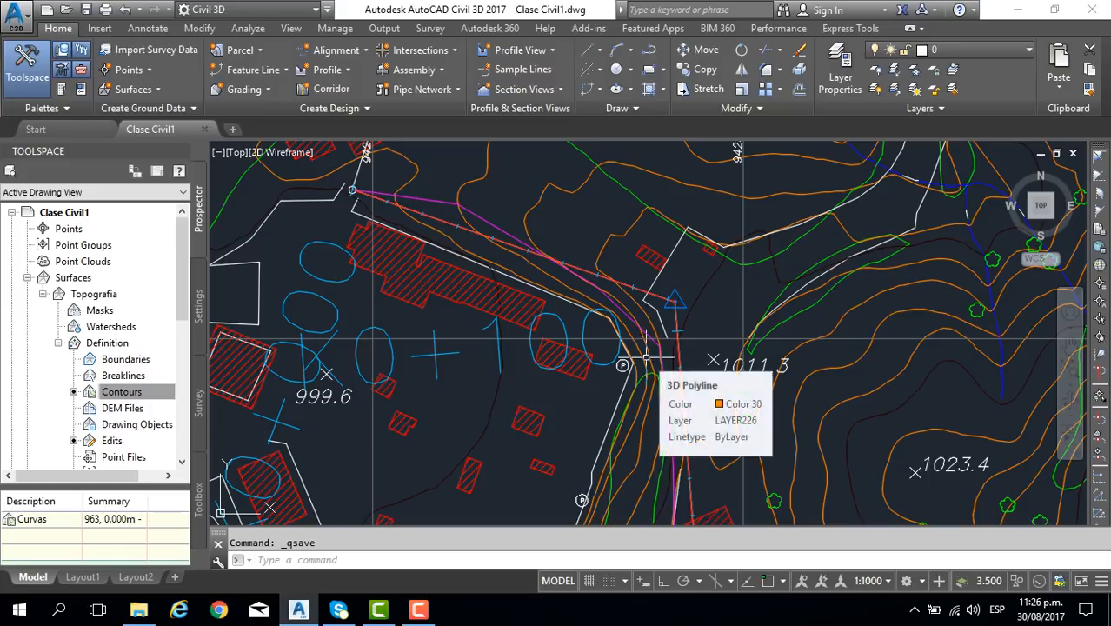
middle_drag(646, 358, 609, 272)
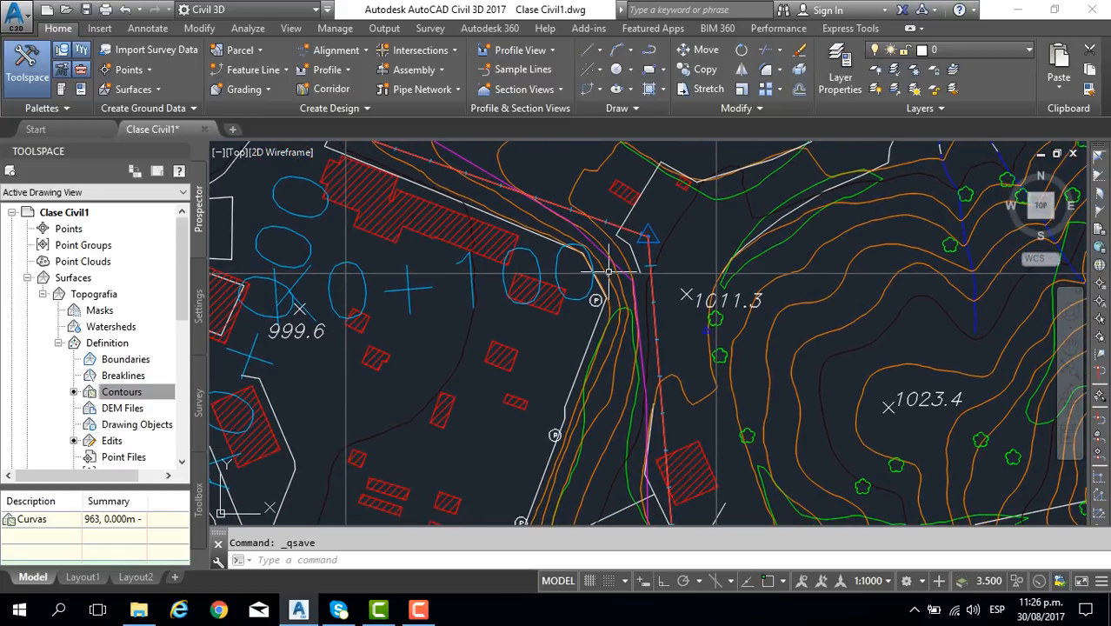
click(654, 261)
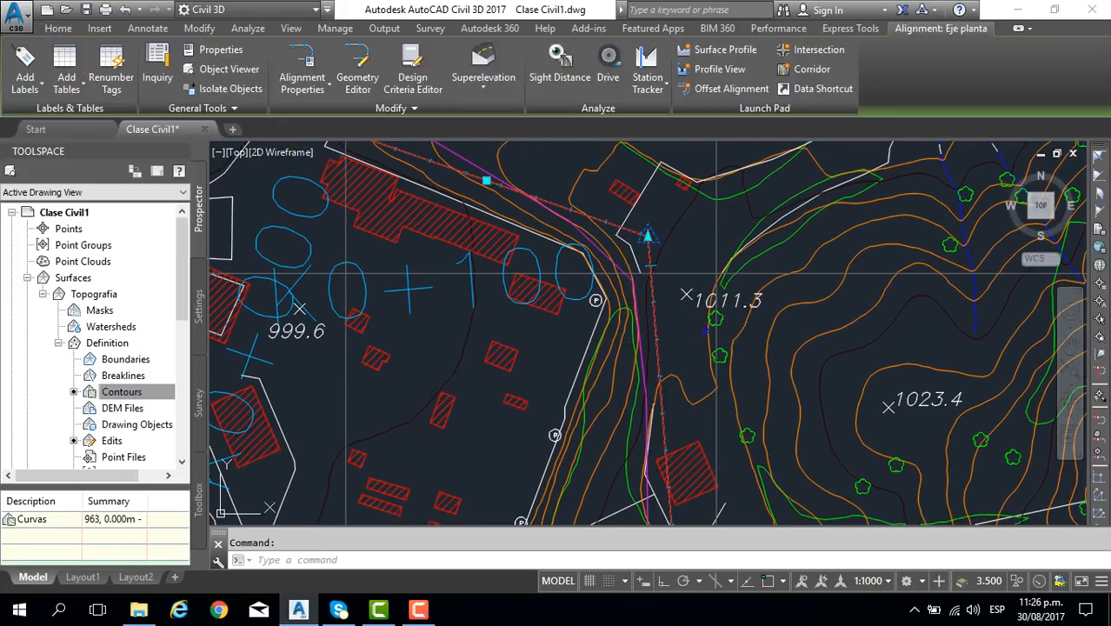
right_click(611, 230)
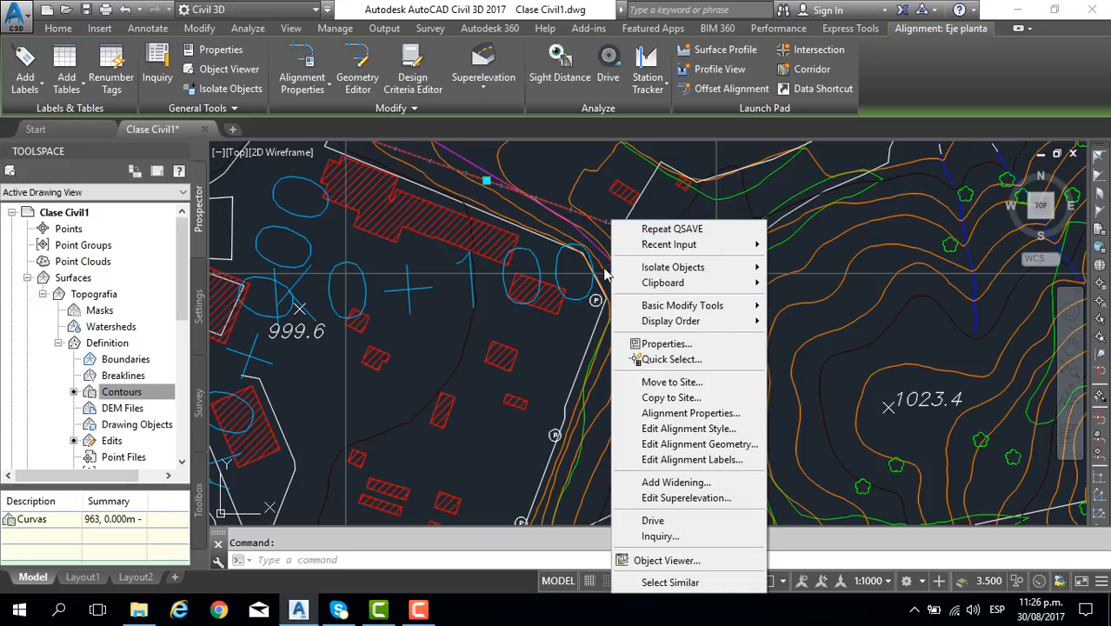
click(700, 444)
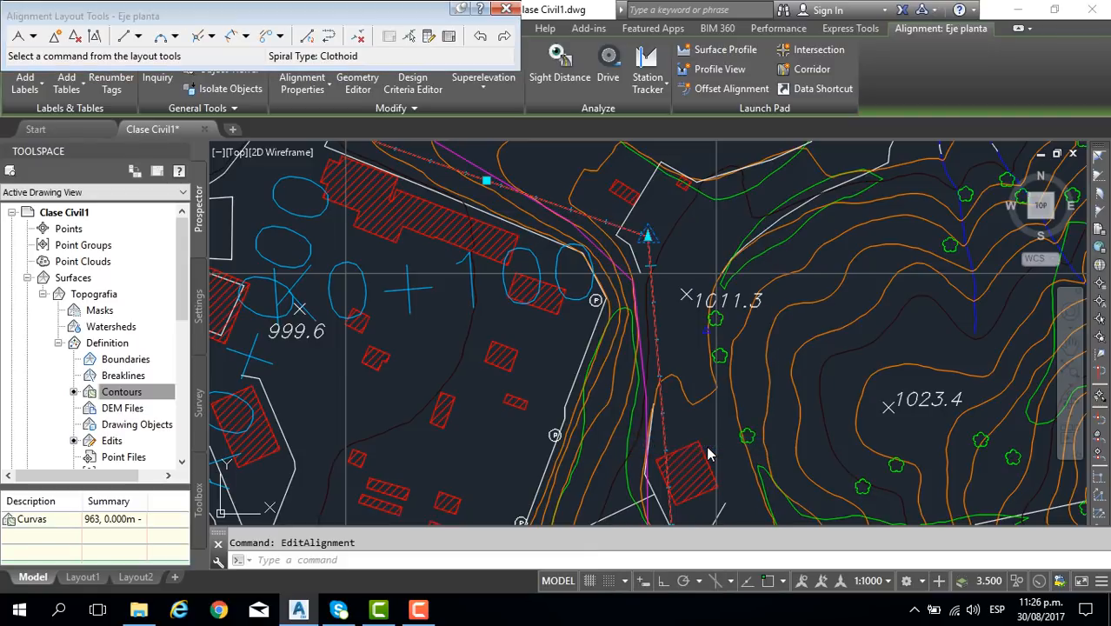
mouse_move(319, 11)
mouse_down()
mouse_move(396, 122)
mouse_move(665, 261)
mouse_move(679, 218)
mouse_move(388, 183)
mouse_move(614, 140)
mouse_up()
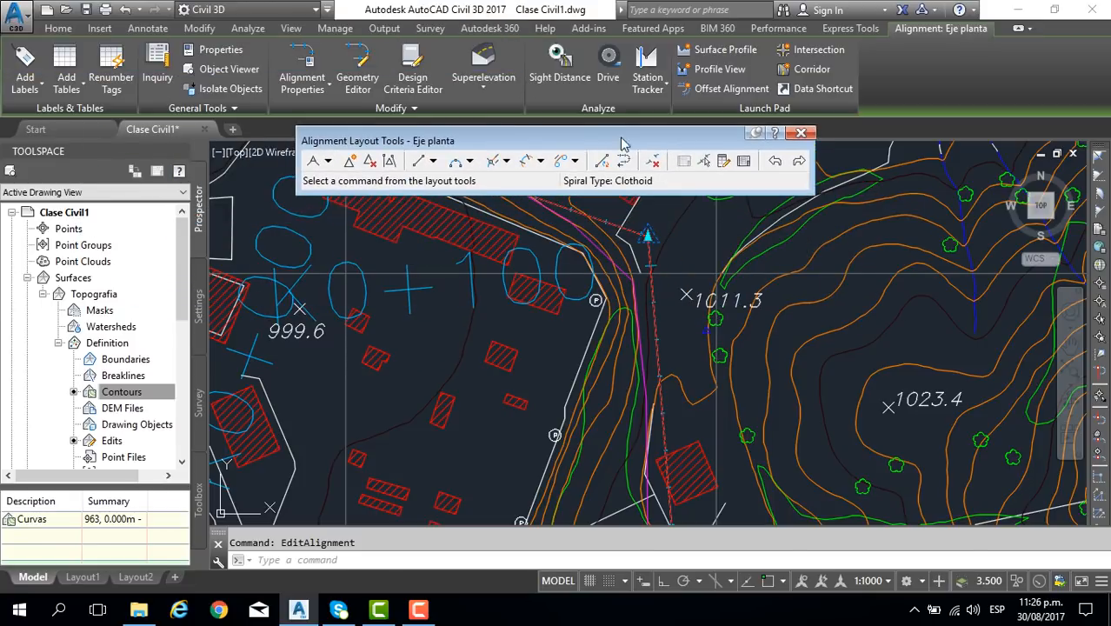
click(801, 132)
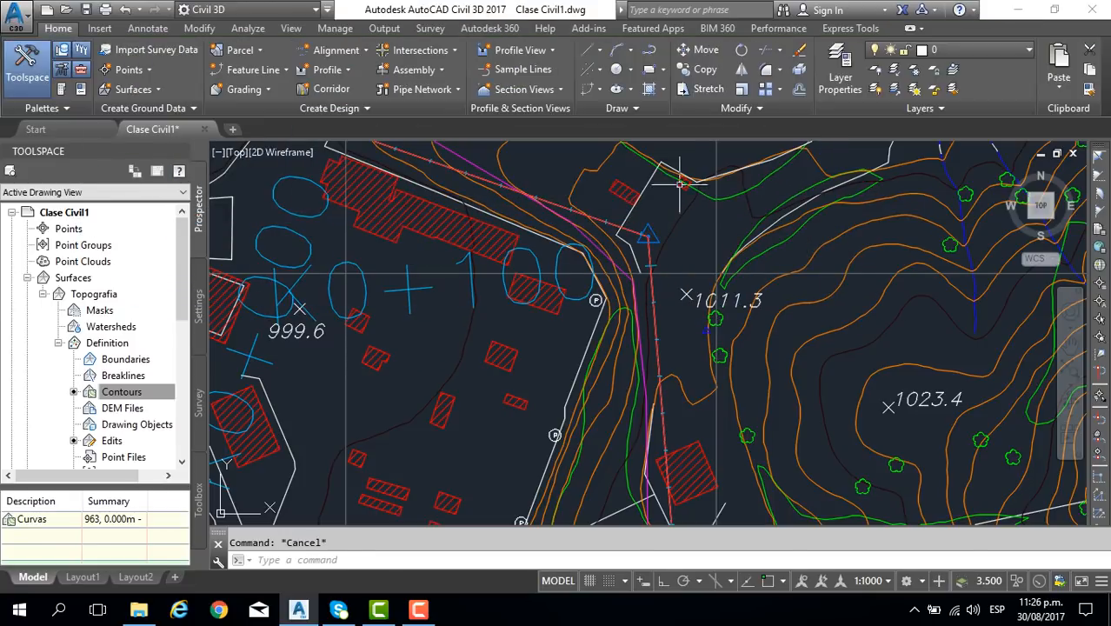
Open the Eje planta alignment's geometry for editing and place the Alignment Layout Tools clear of the first tangent.
click(561, 213)
right_click(561, 213)
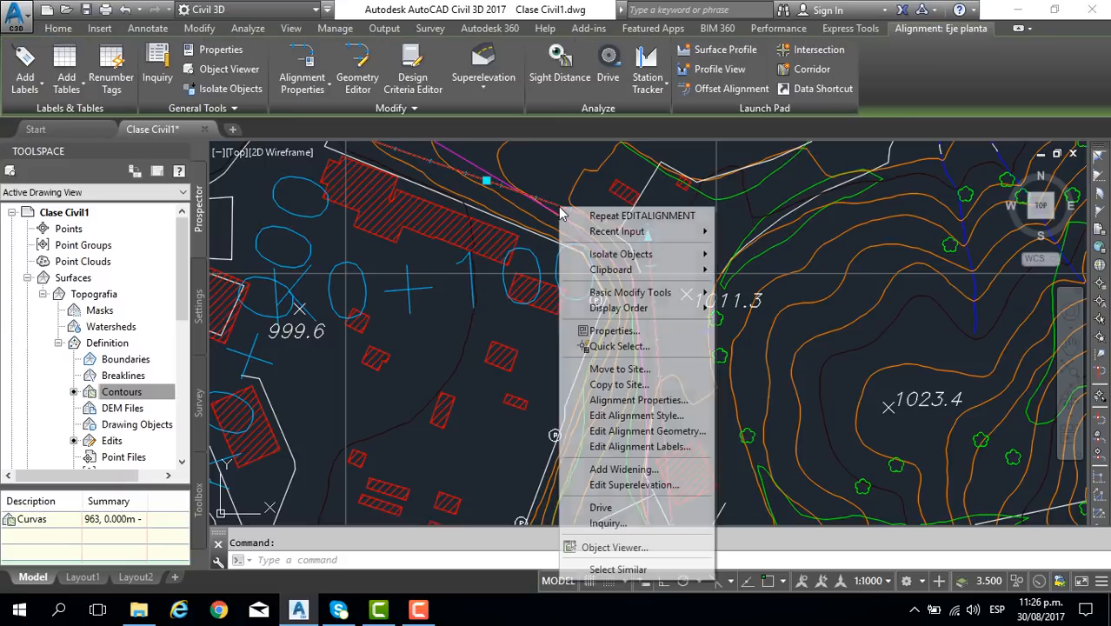
click(623, 432)
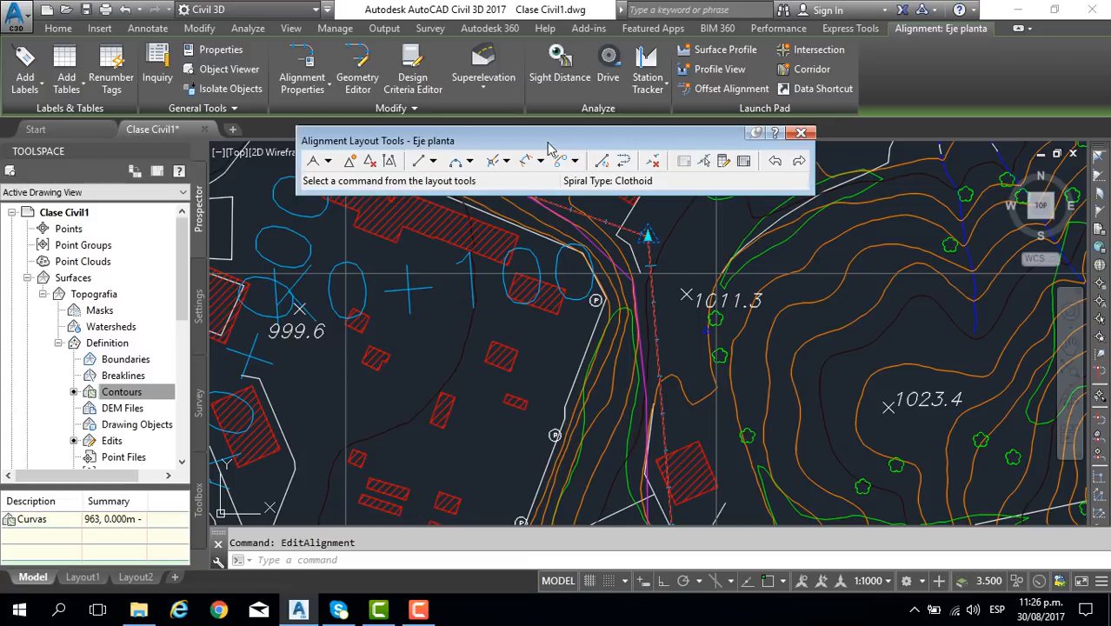
drag(546, 140, 767, 144)
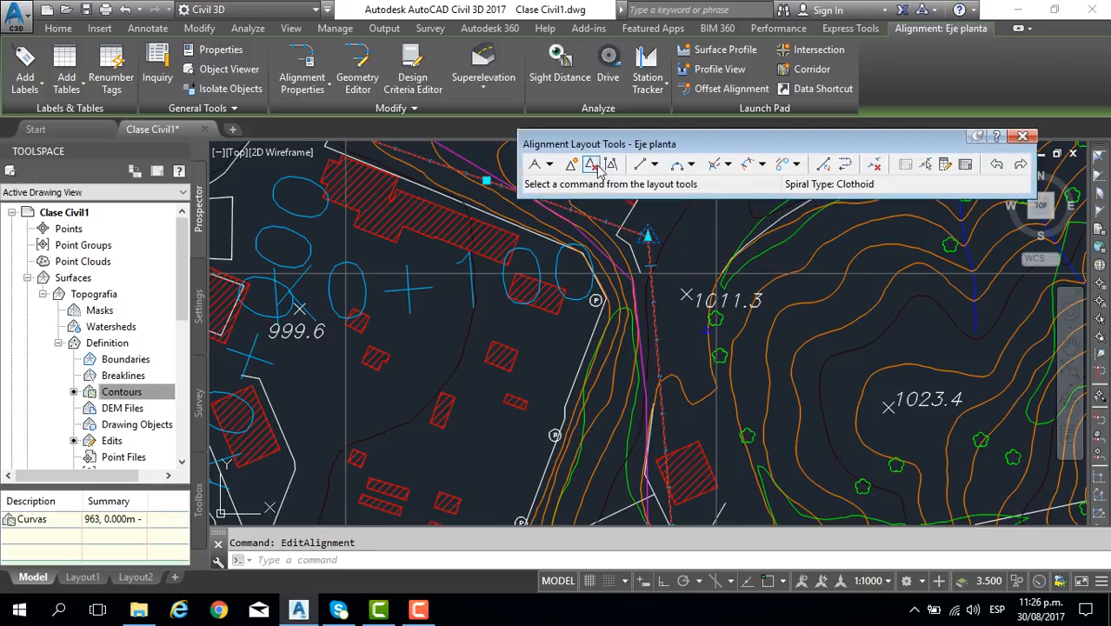
Add a free curve fillet with a 100 m radius and a solution angle less than 180 between the first two tangents of the Eje planta alignment.
drag(594, 142, 604, 110)
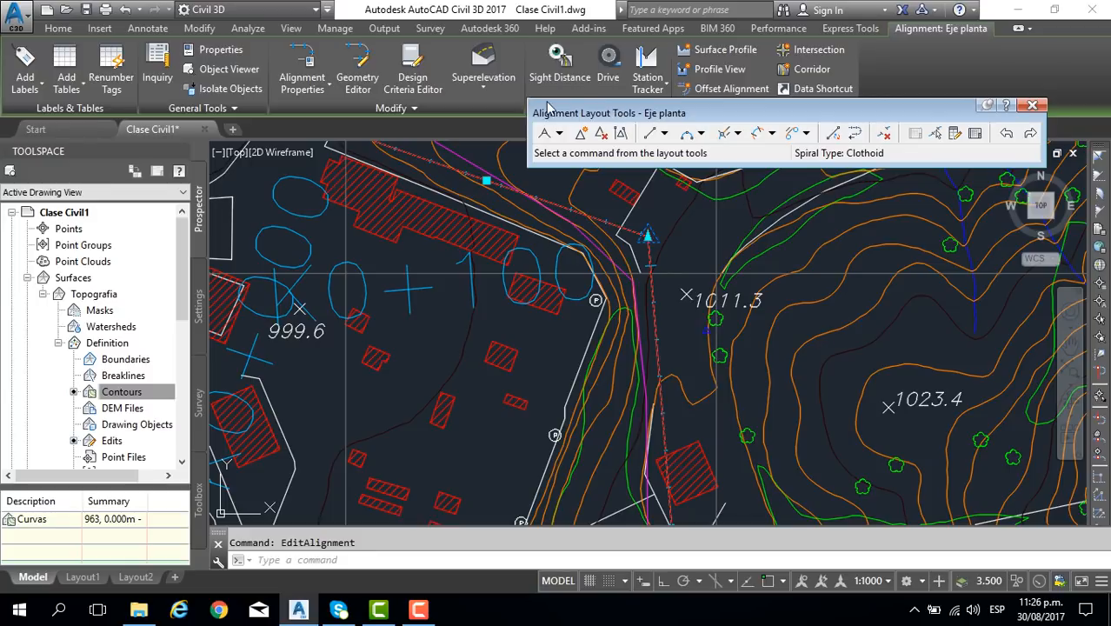
click(703, 134)
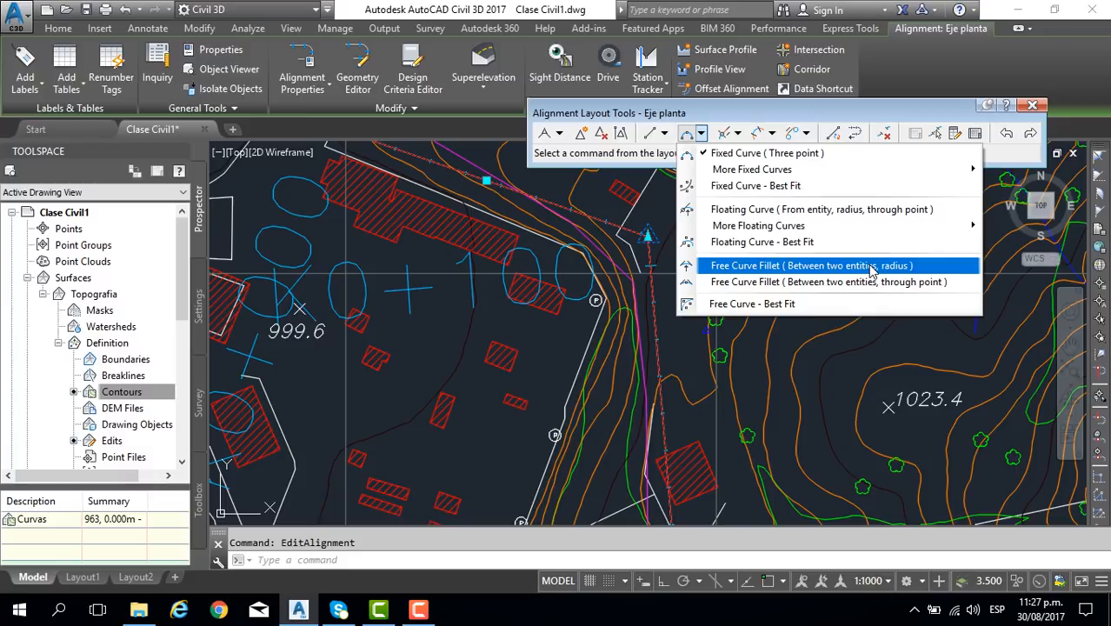
click(808, 268)
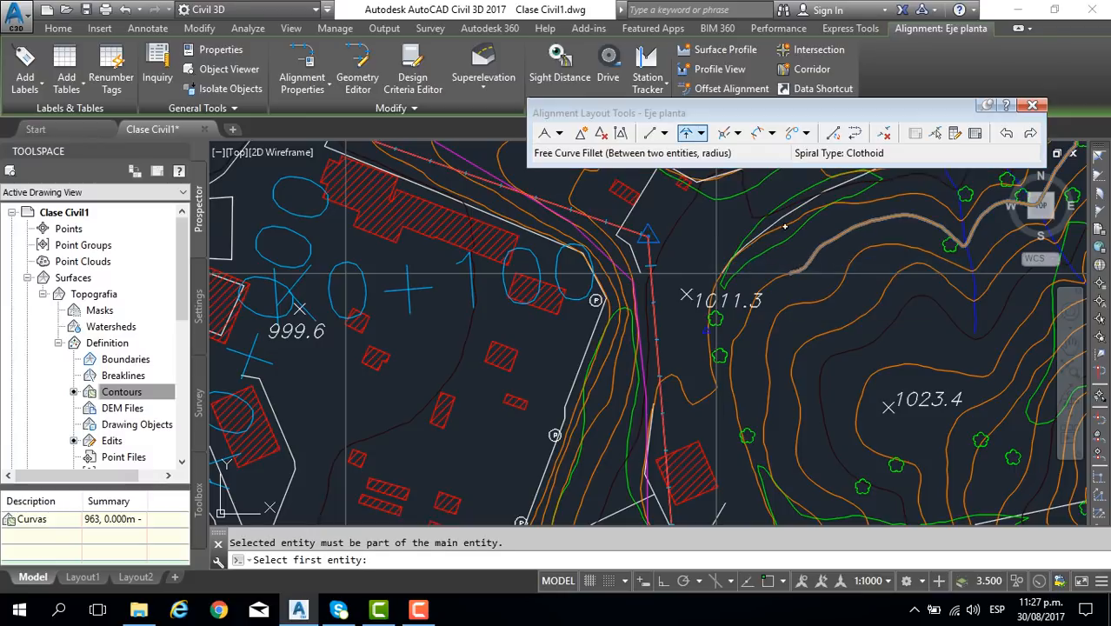
scroll(577, 280, down, 3)
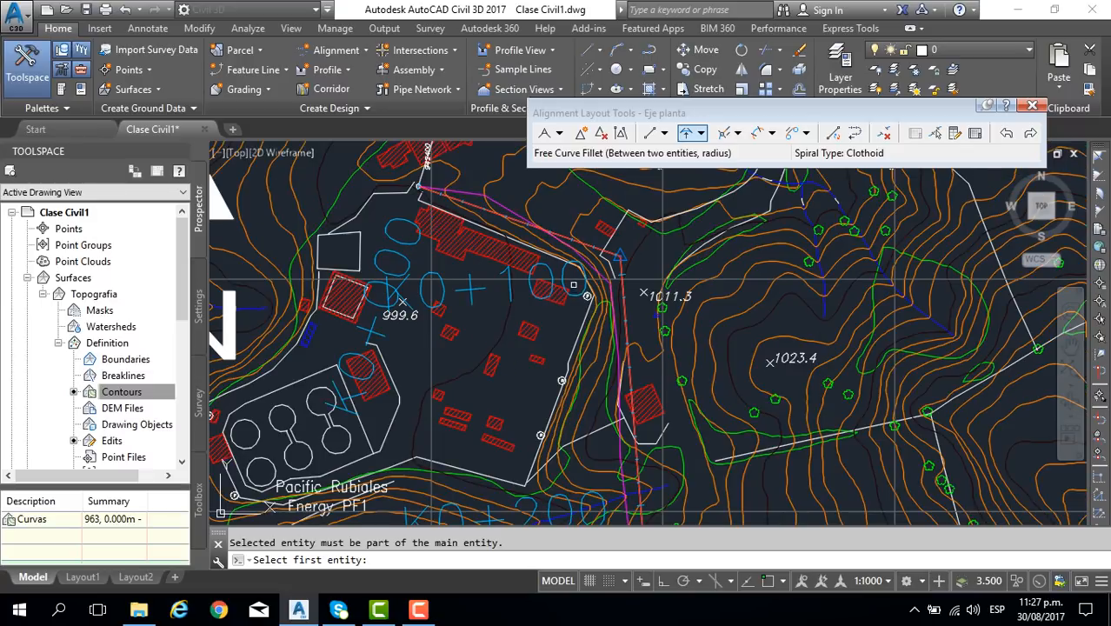
scroll(600, 313, up, 3)
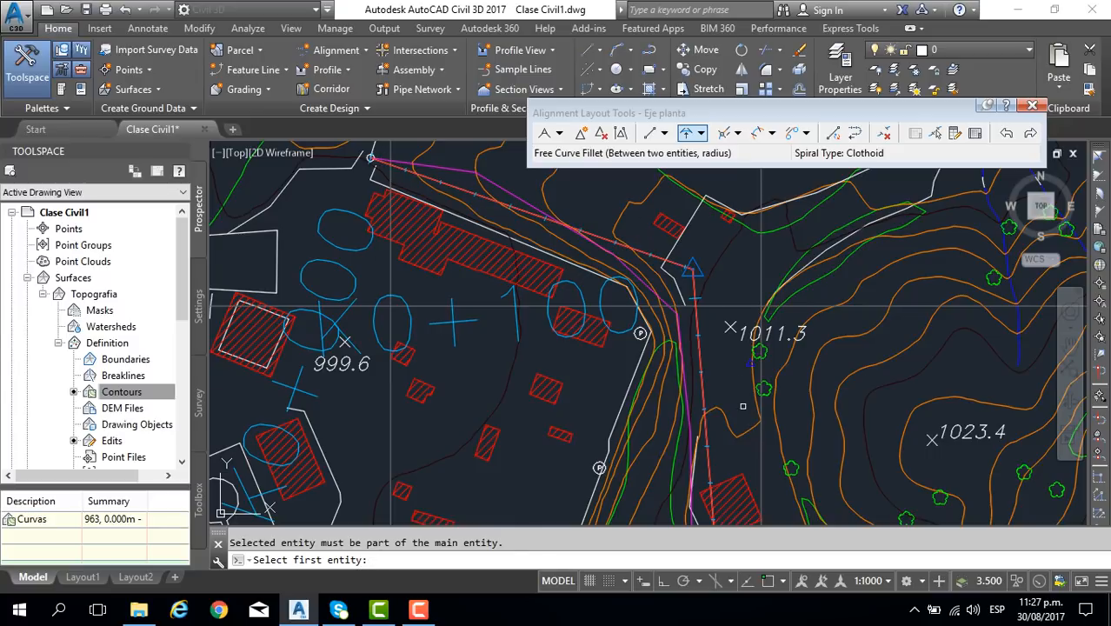
click(595, 235)
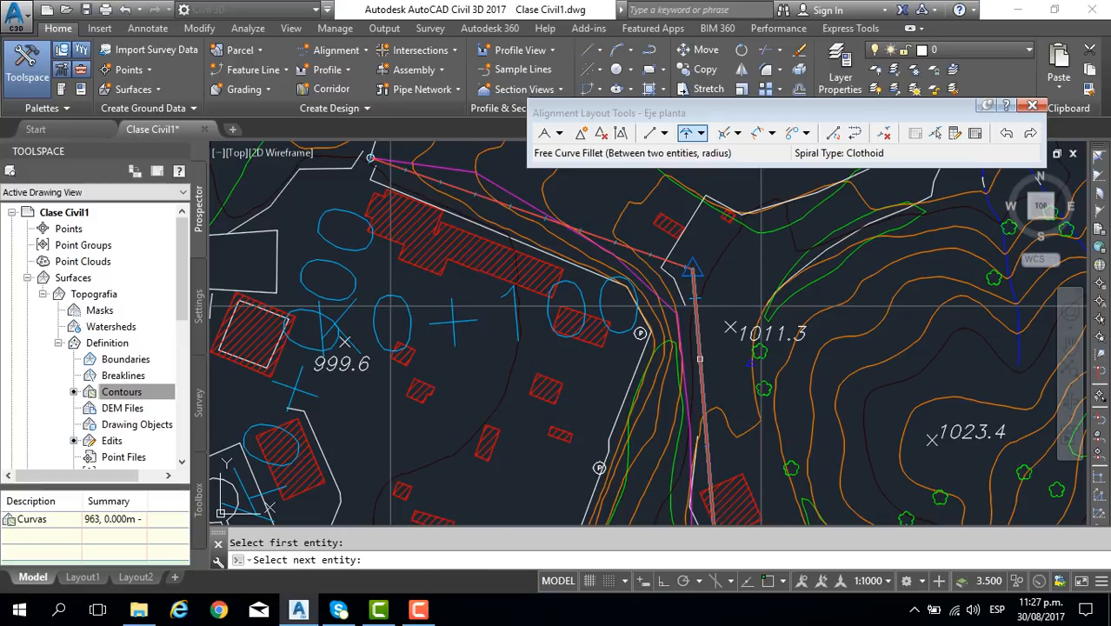
click(698, 357)
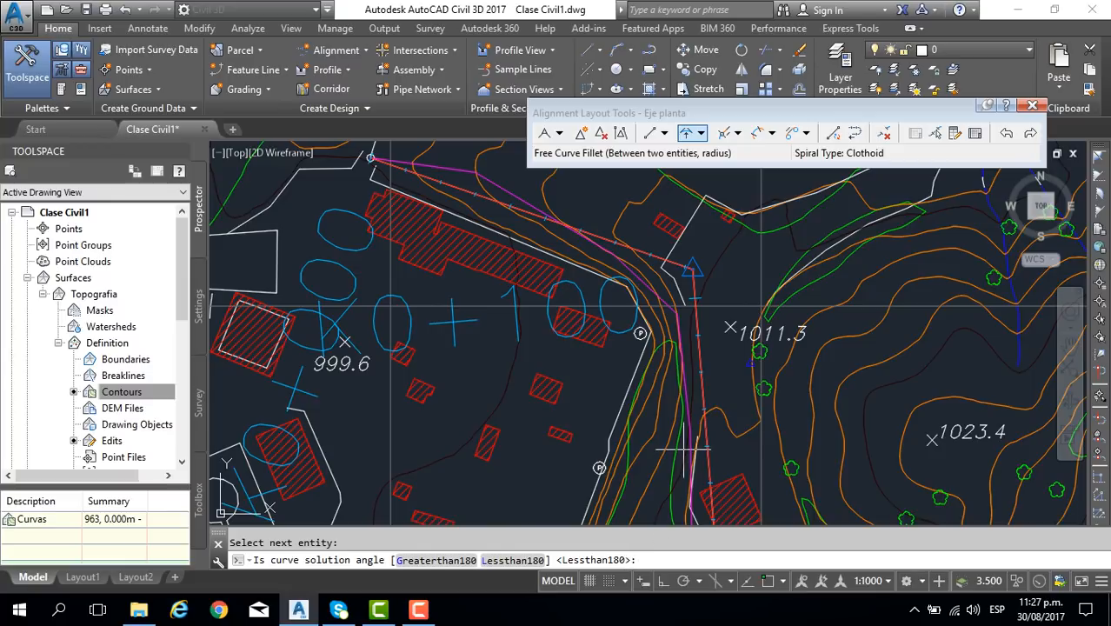
key(Return)
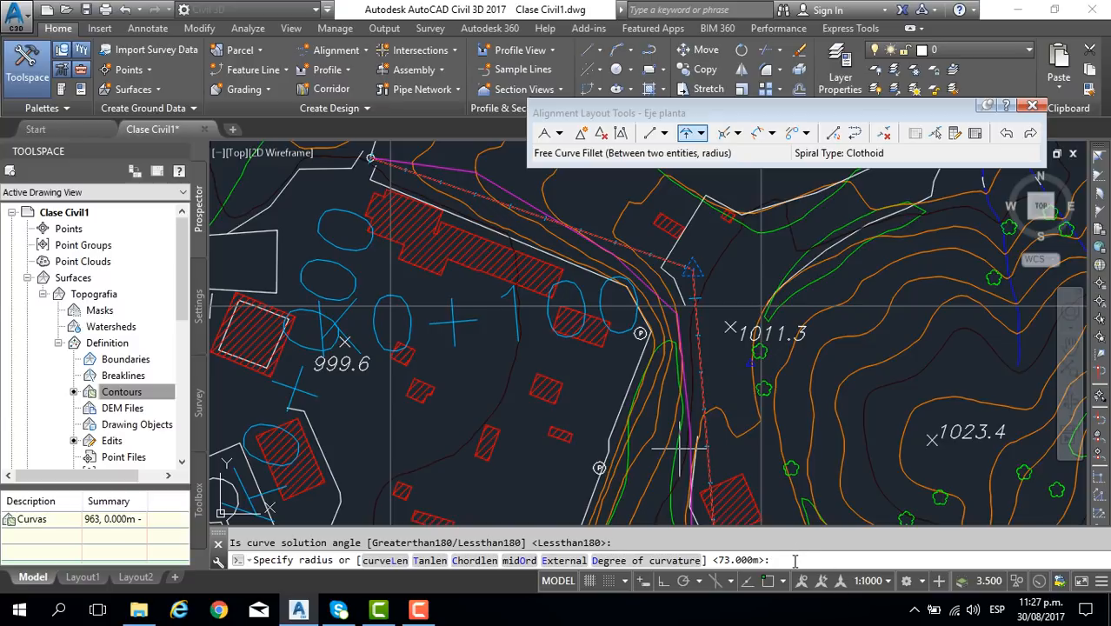
scroll(635, 391, down, 2)
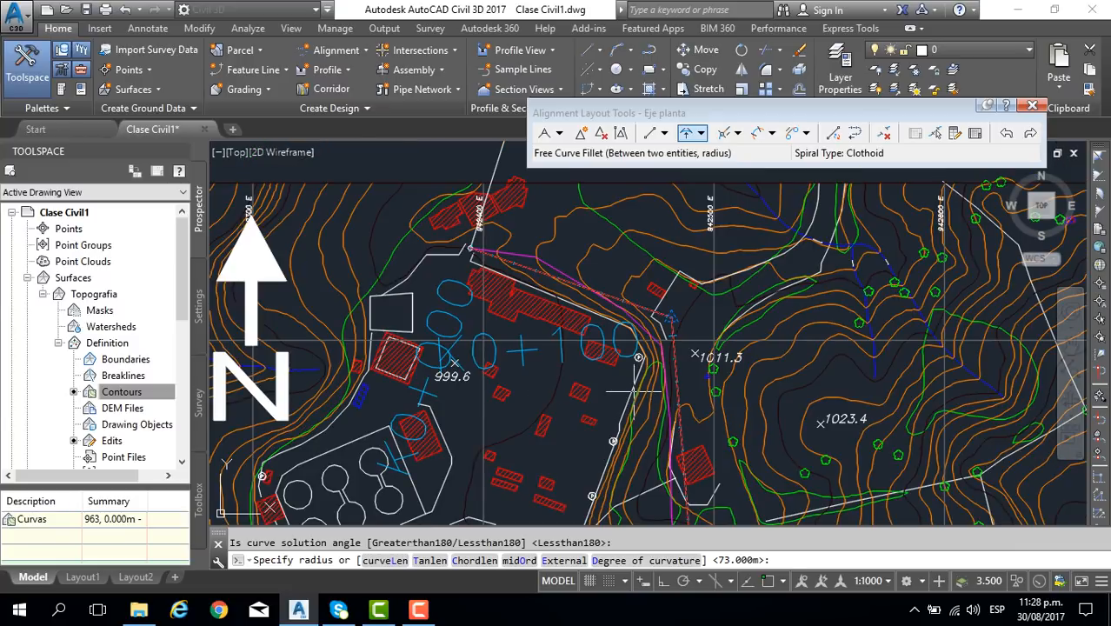
mouse_move(629, 356)
middle_down()
mouse_move(616, 229)
mouse_move(636, 367)
middle_up()
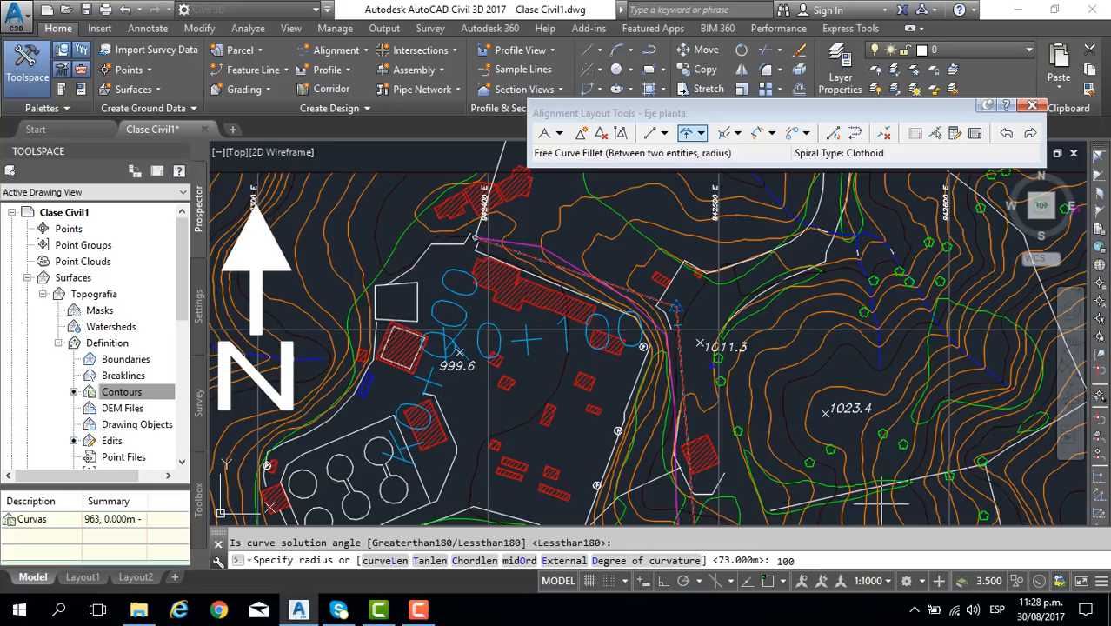
key(Return)
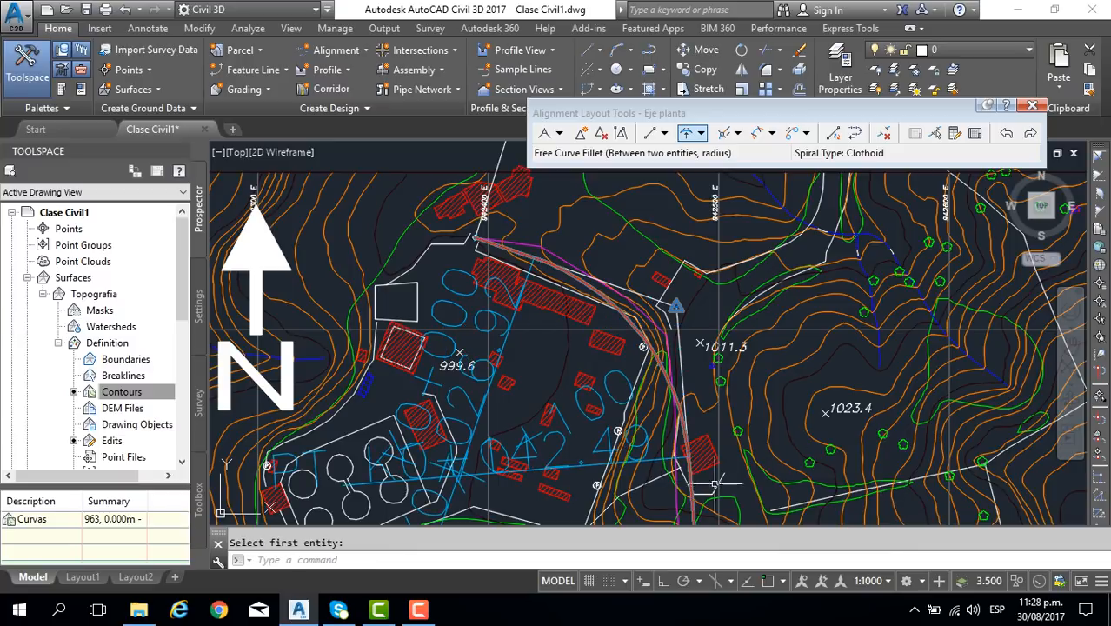
Set the drawing's annotation scale to 1:200 to shrink the alignment's station labels.
click(889, 583)
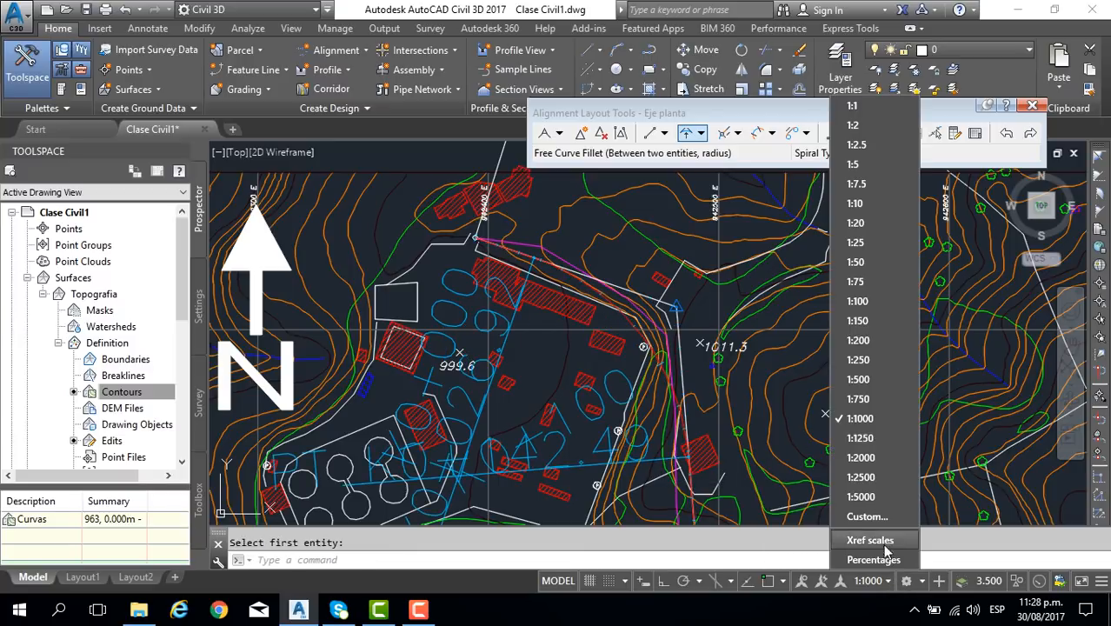
click(874, 476)
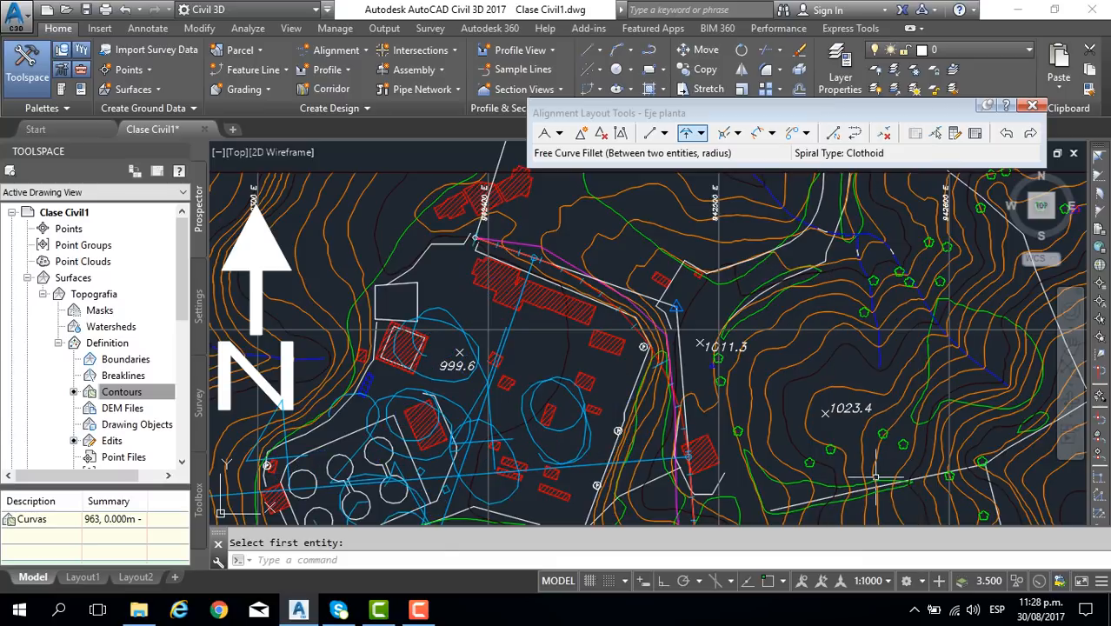
click(888, 582)
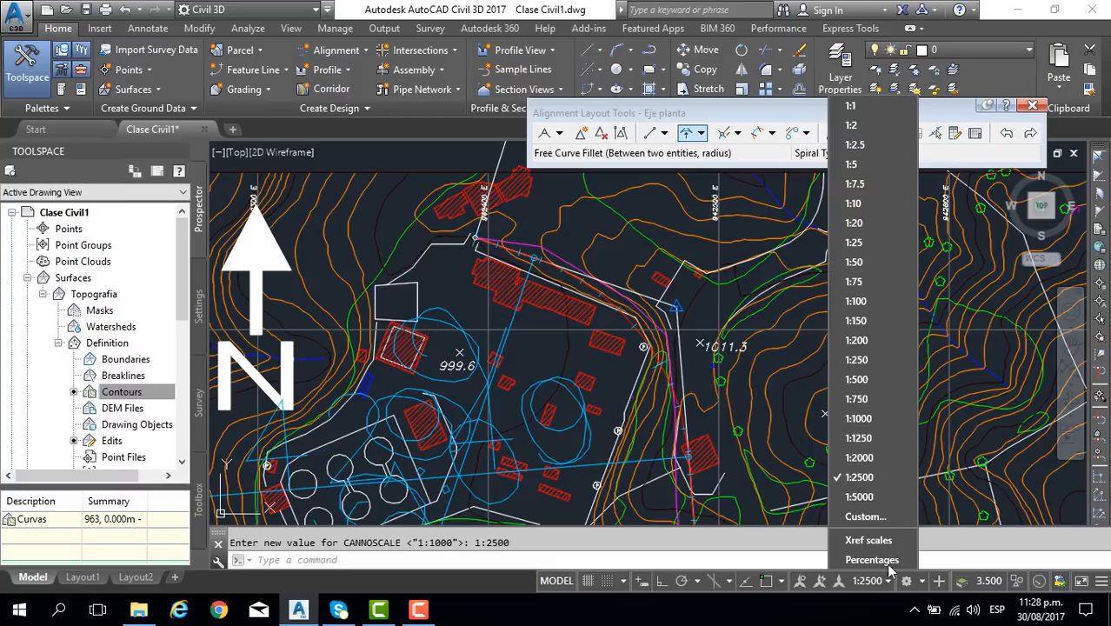
click(859, 340)
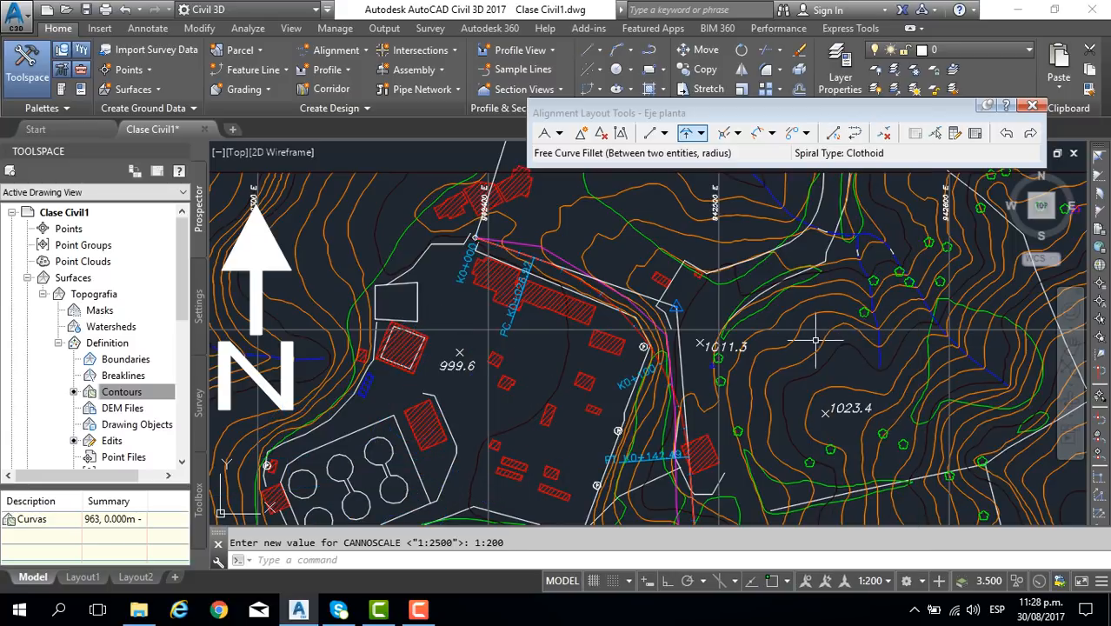
Select the alignment and examine the new curve from its PC to its PT against the magenta line and the contours.
middle_drag(612, 403, 636, 395)
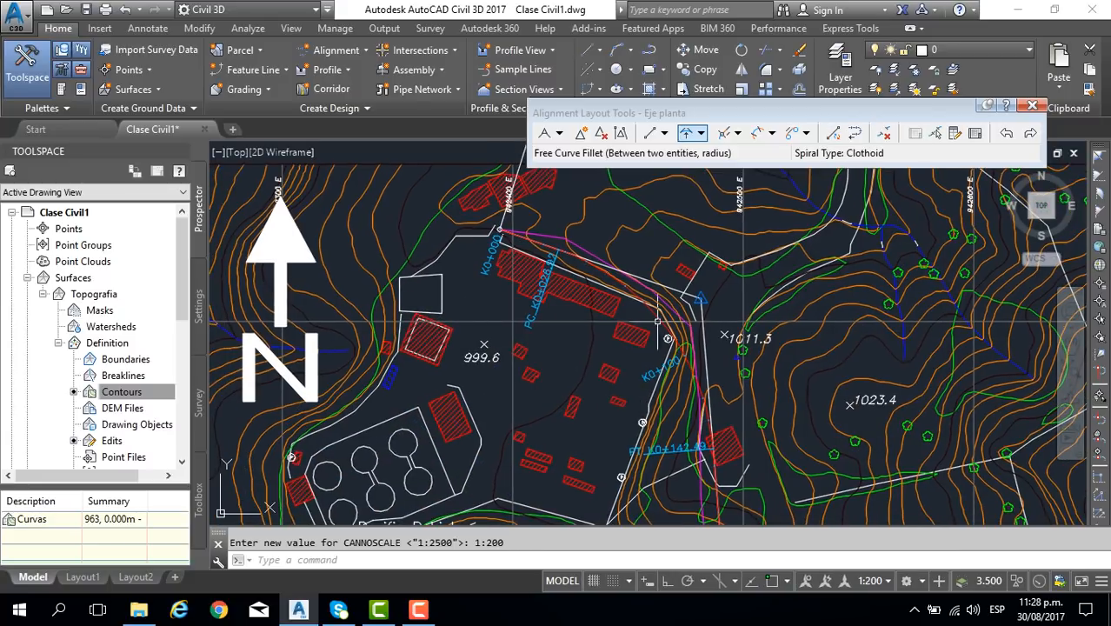
scroll(658, 321, up, 2)
click(650, 312)
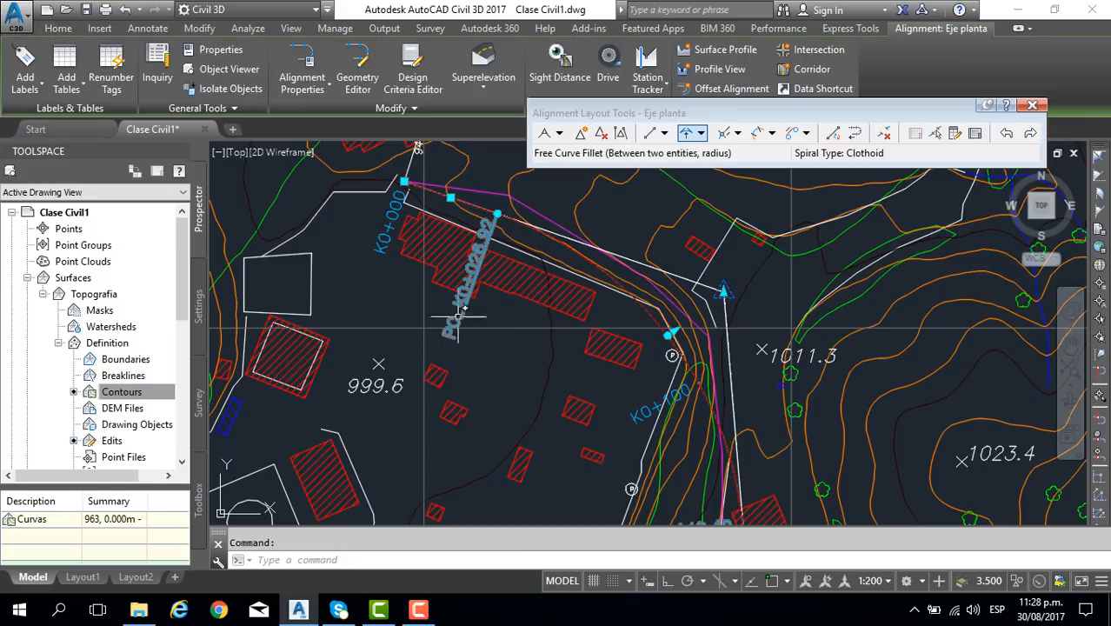
middle_drag(582, 376, 584, 289)
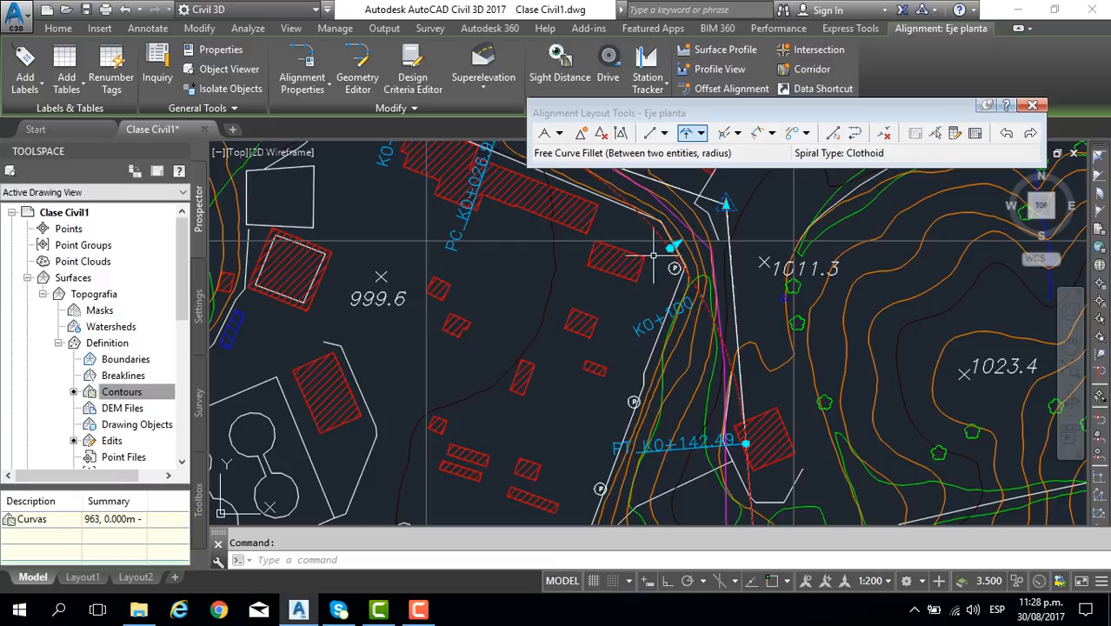
middle_drag(654, 255, 661, 323)
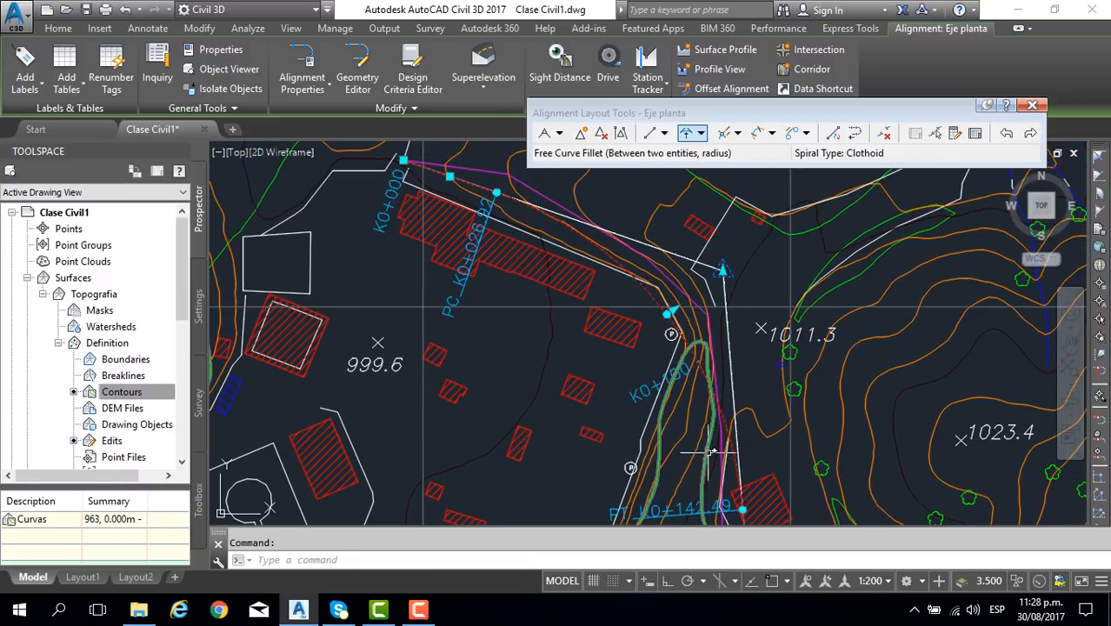
scroll(670, 304, up, 2)
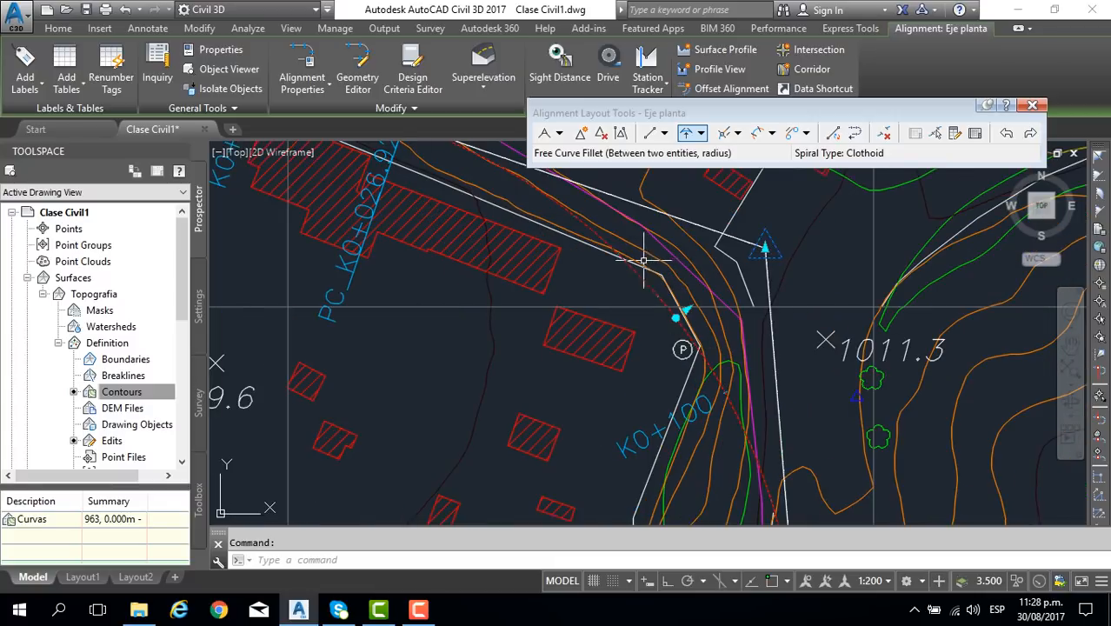
scroll(684, 317, down, 4)
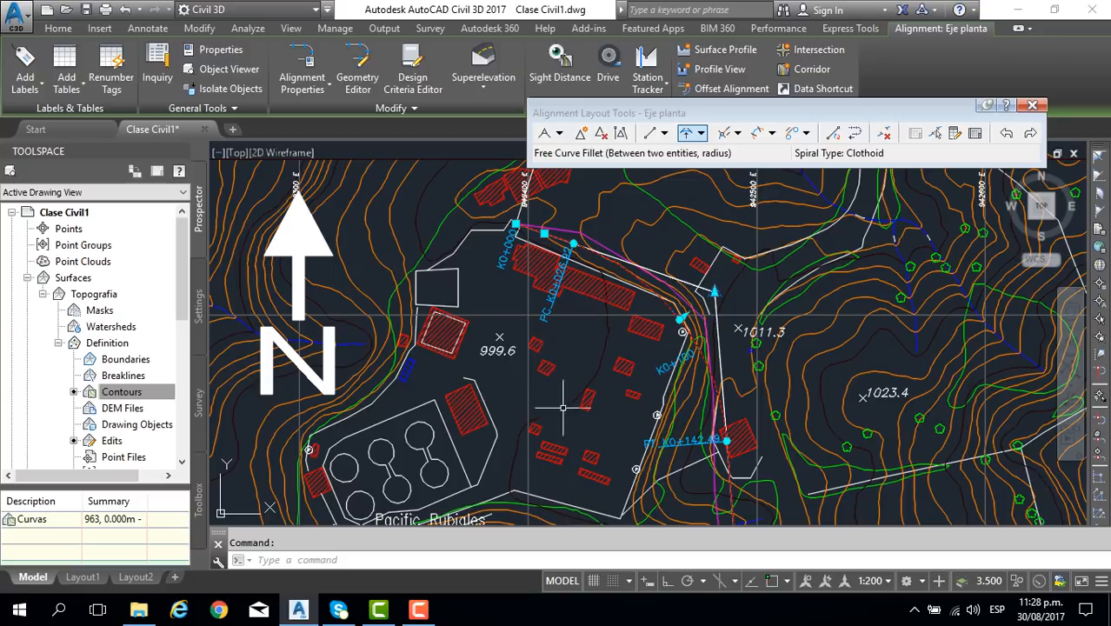
middle_drag(488, 402, 507, 358)
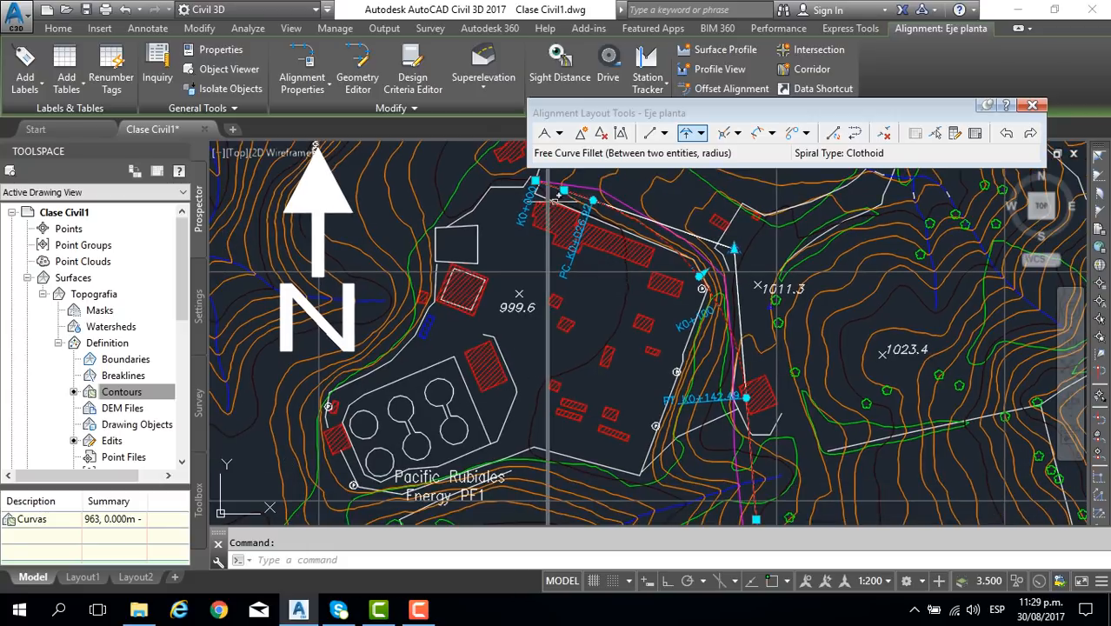
middle_drag(697, 335, 690, 350)
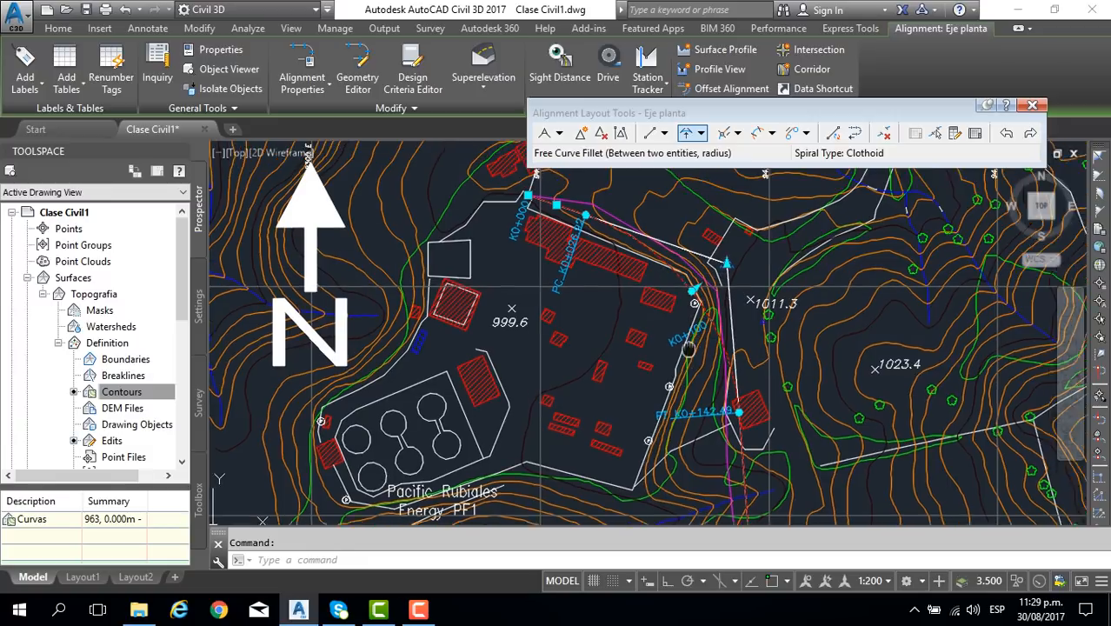
scroll(690, 350, up, 2)
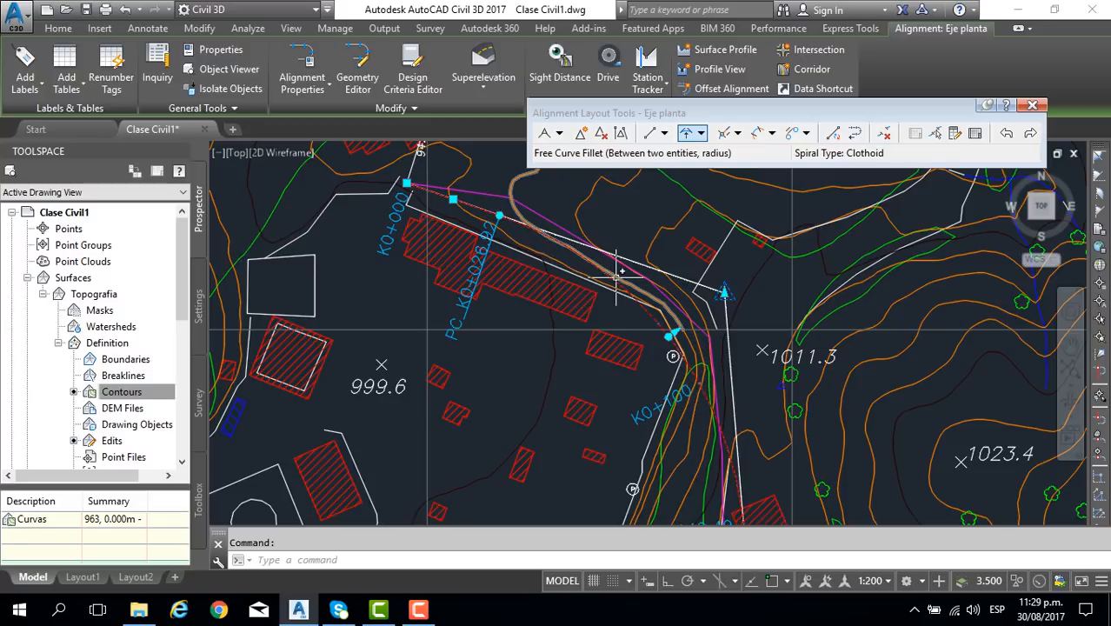
scroll(596, 264, down, 2)
scroll(558, 279, up, 2)
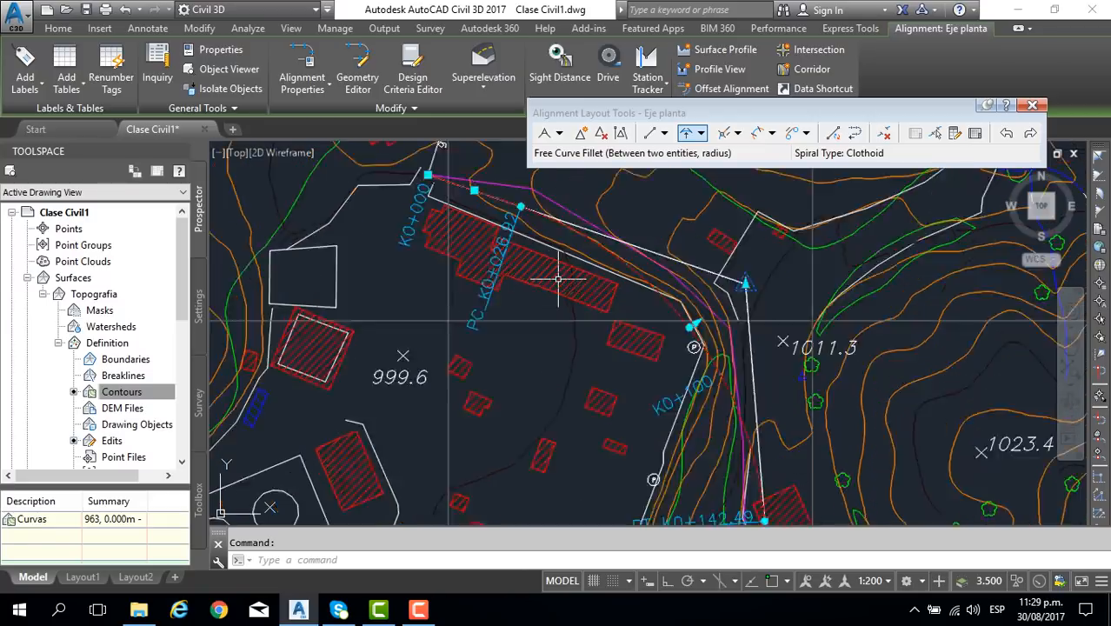
scroll(558, 279, up, 2)
scroll(465, 251, down, 2)
mouse_move(687, 391)
middle_down()
mouse_move(669, 379)
mouse_move(586, 216)
middle_up()
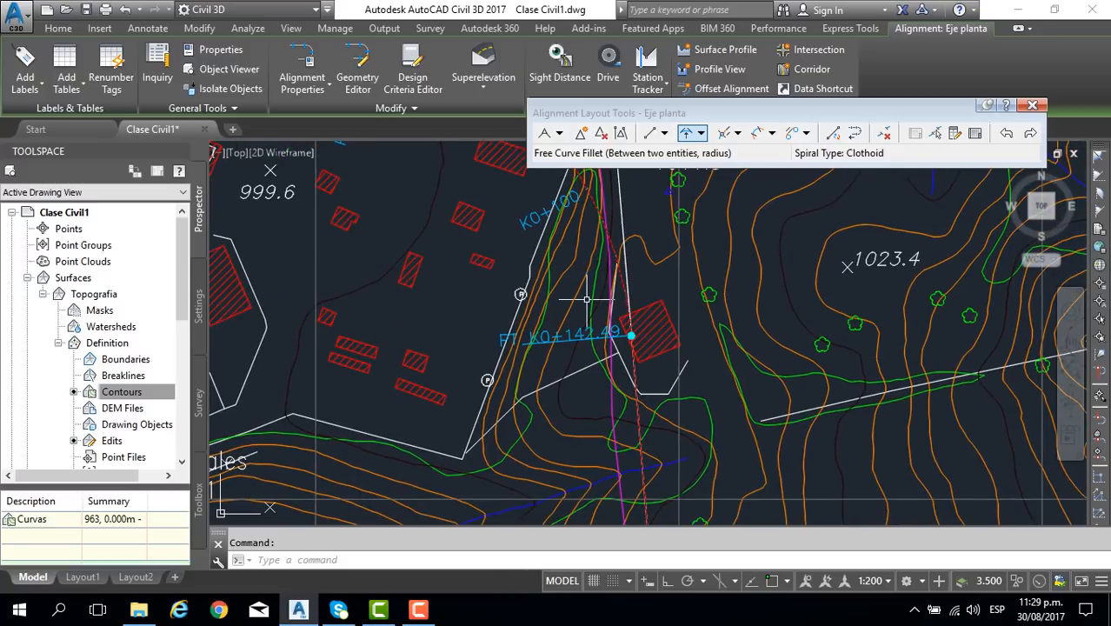
middle_drag(587, 335, 572, 196)
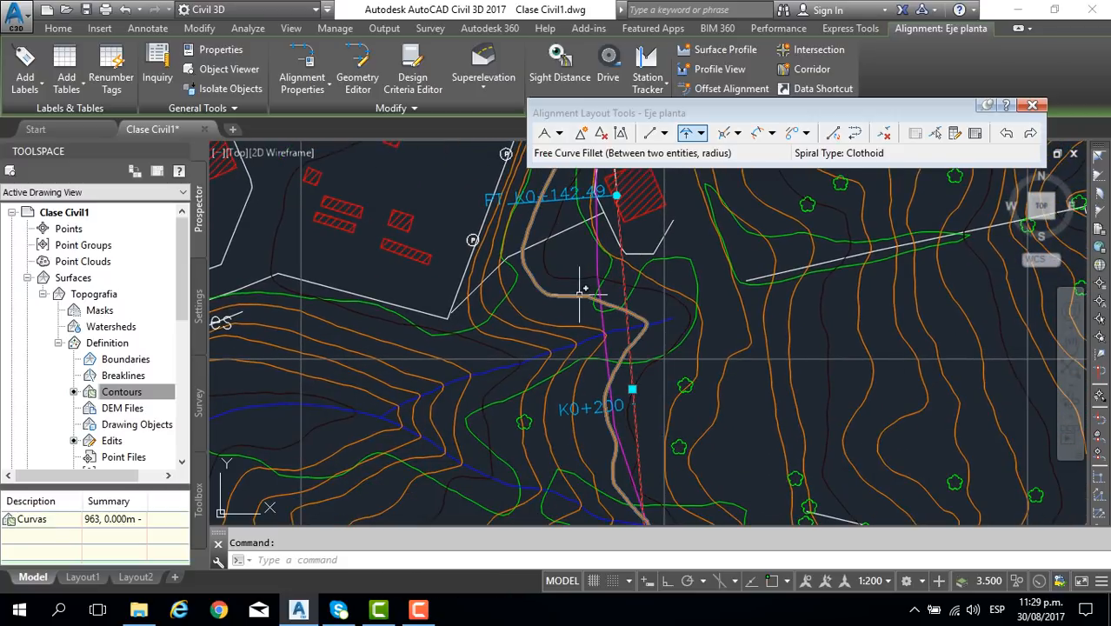
key(Escape)
middle_drag(596, 318, 573, 216)
scroll(573, 216, down, 2)
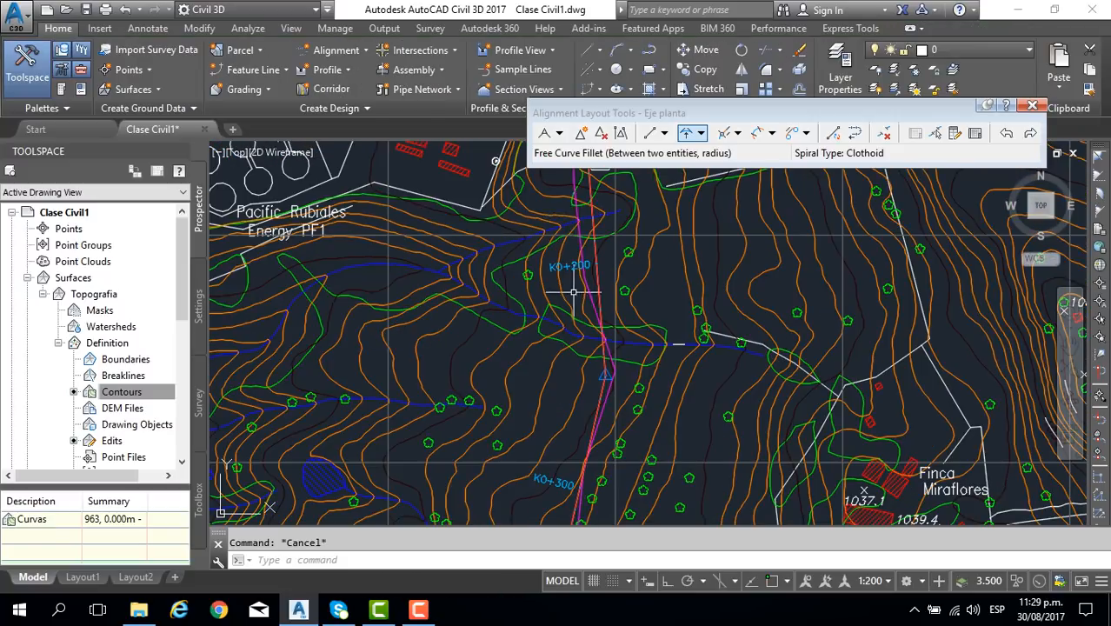
middle_drag(573, 293, 591, 227)
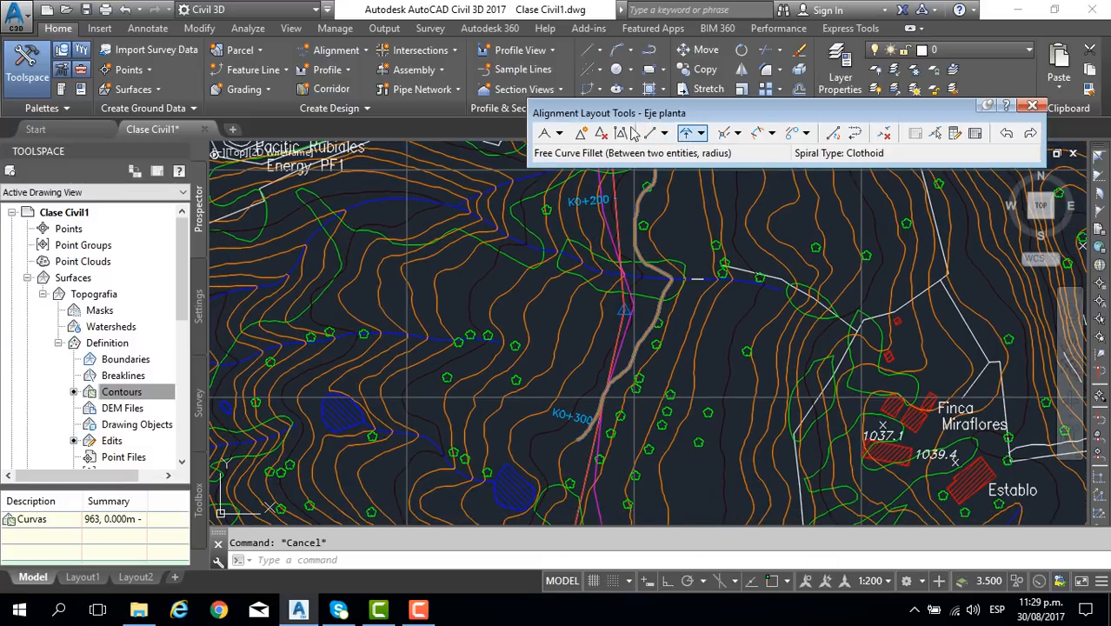
click(687, 138)
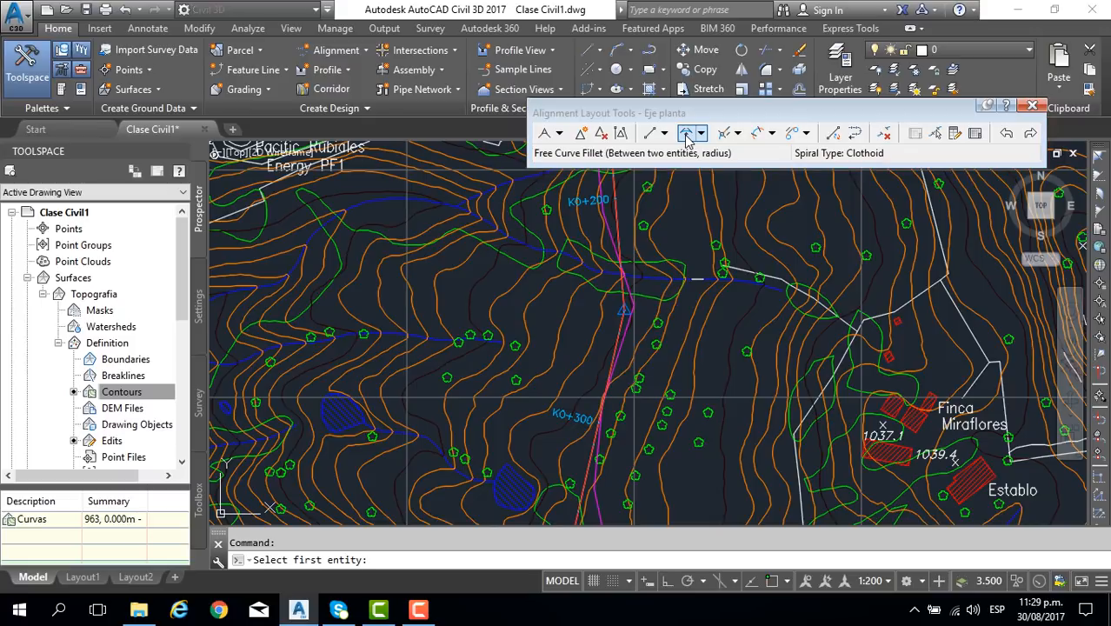
click(618, 226)
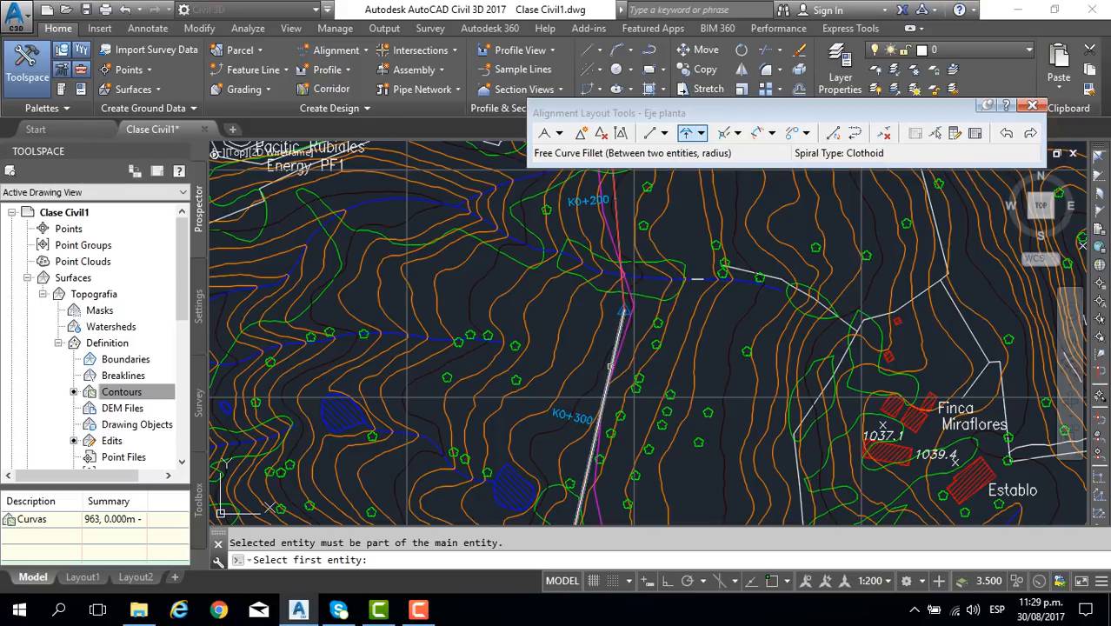
scroll(598, 354, down, 2)
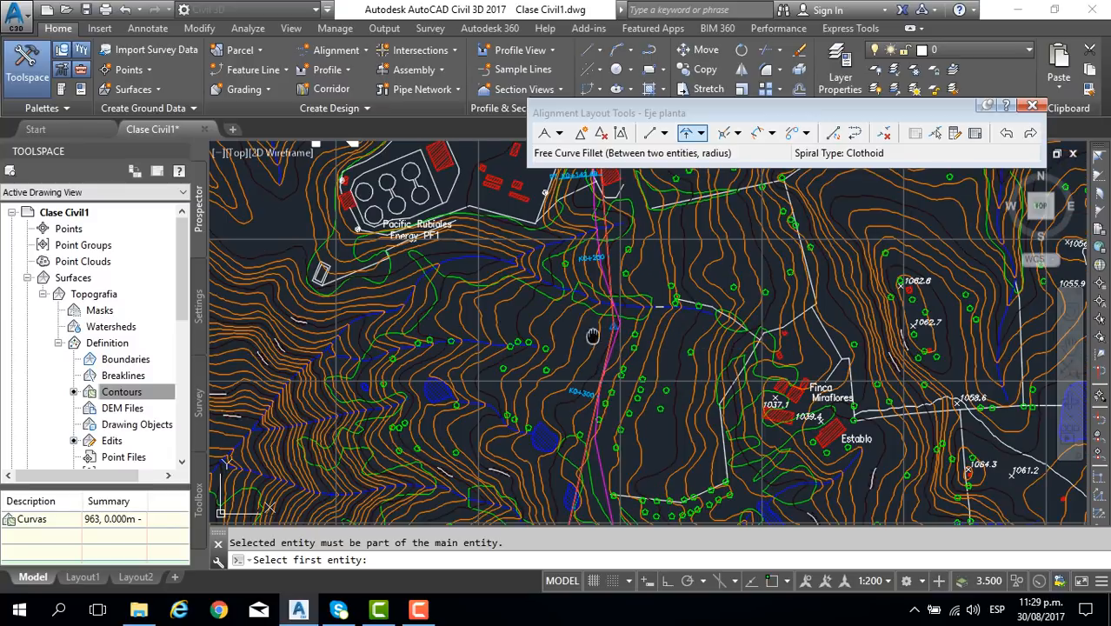
scroll(594, 339, up, 2)
key(Escape)
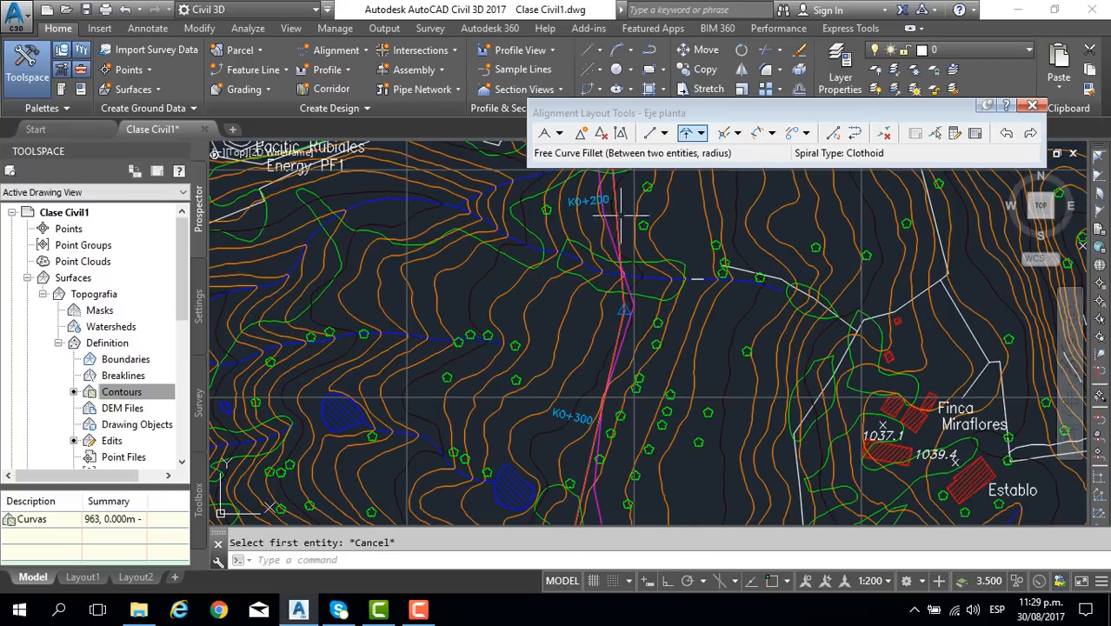
click(689, 134)
scroll(618, 221, up, 3)
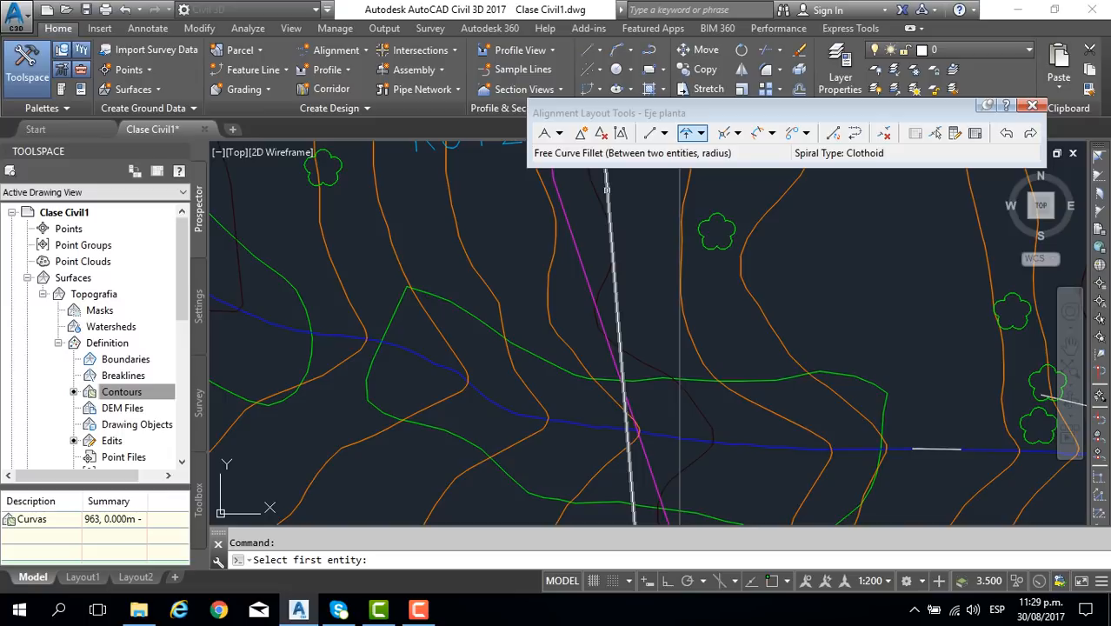
click(606, 190)
scroll(607, 193, down, 2)
scroll(613, 405, up, 1)
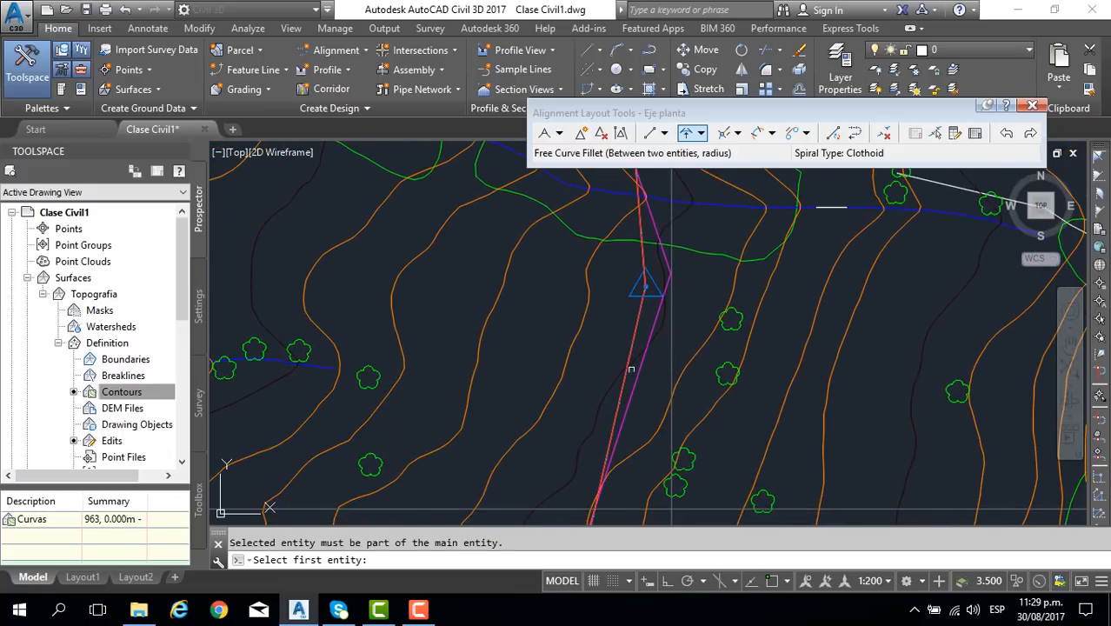
scroll(632, 370, down, 2)
scroll(622, 376, up, 2)
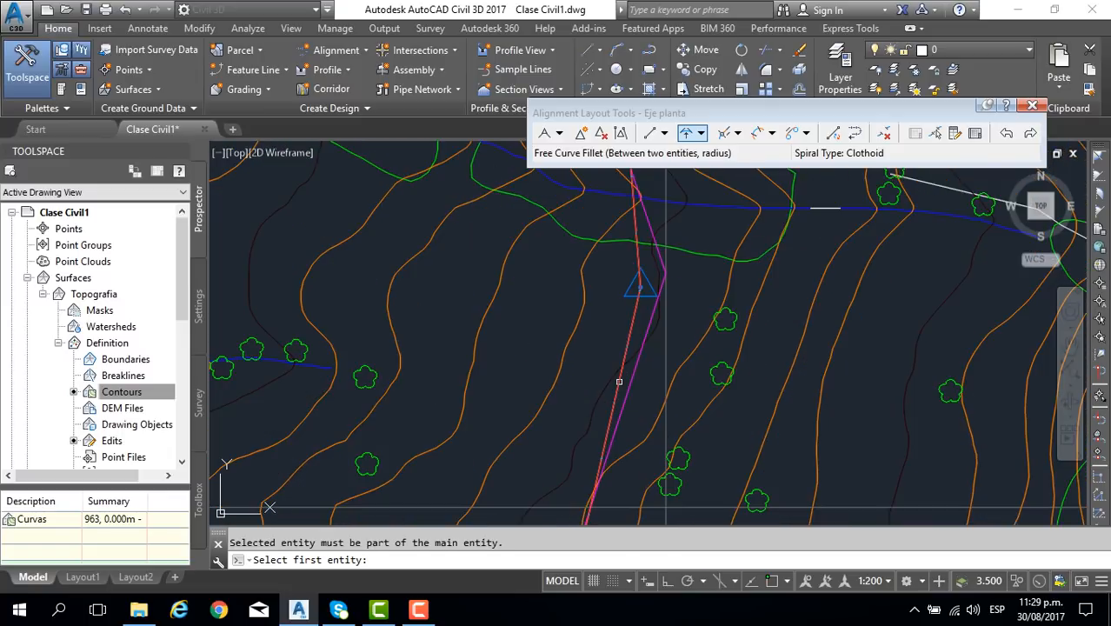
scroll(599, 369, down, 2)
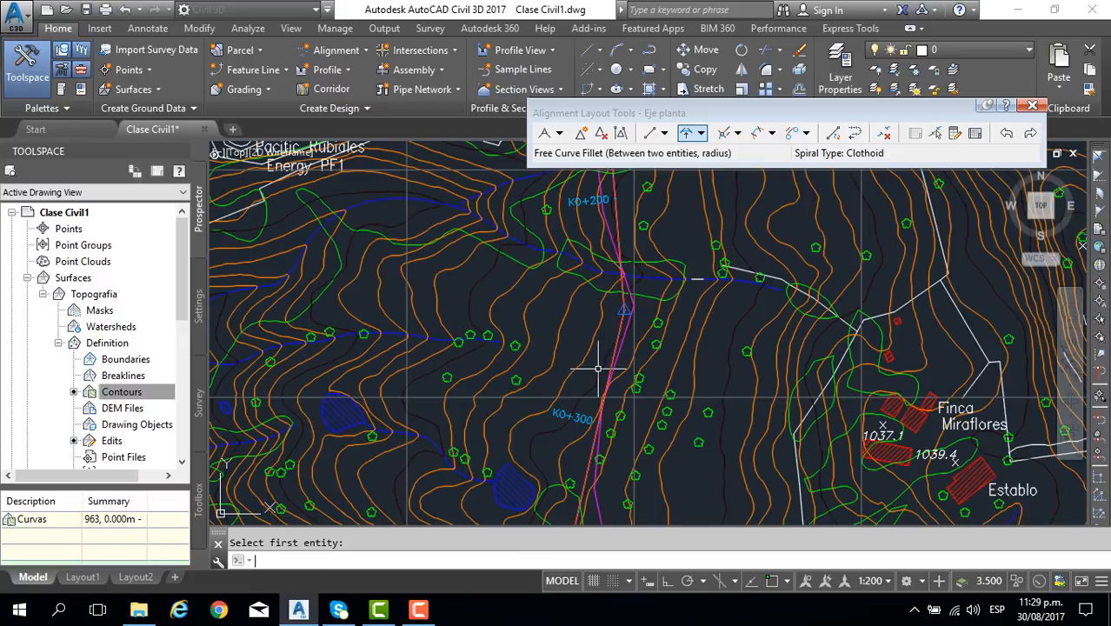
scroll(620, 313, up, 3)
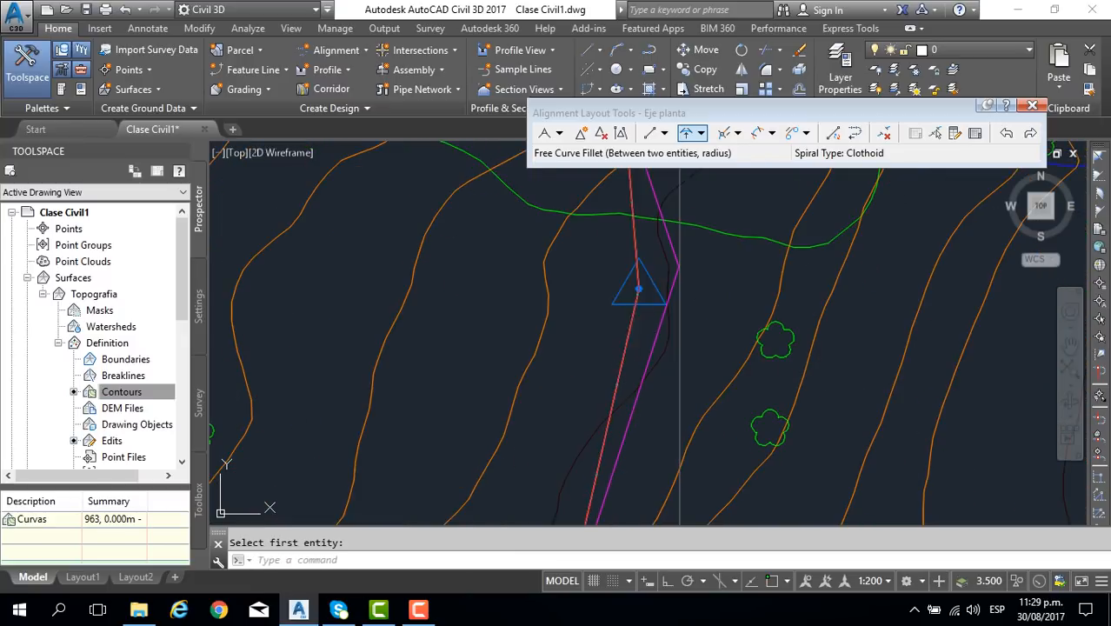
key(Escape)
Send the Eje planta alignment to the back of the draw order so the overlapping line becomes selectable.
click(622, 324)
text(d)
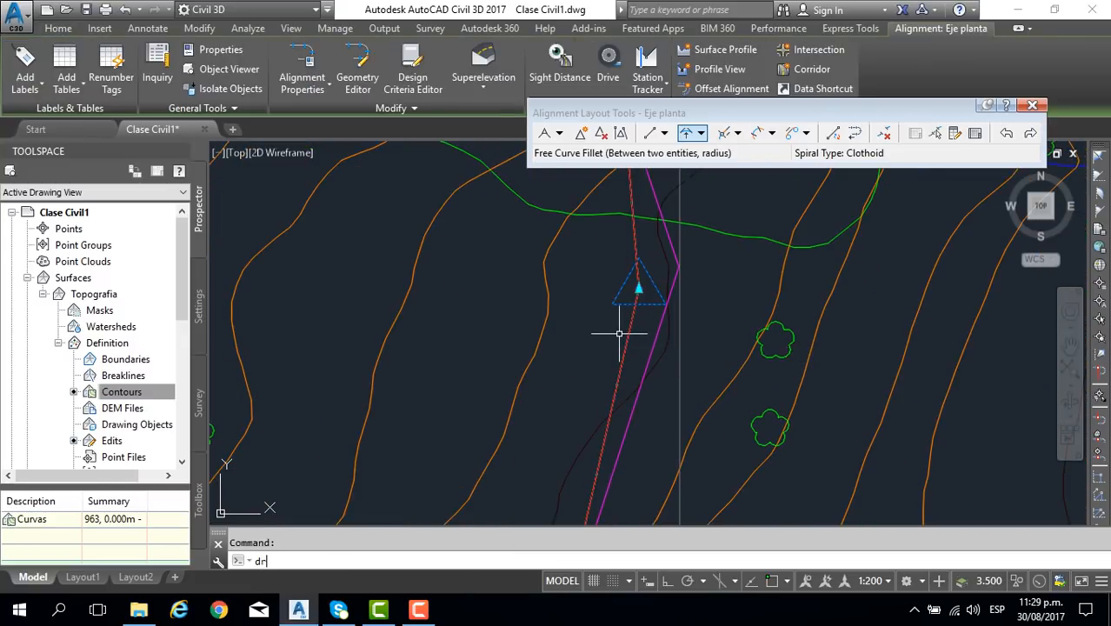
text(r)
key(Return)
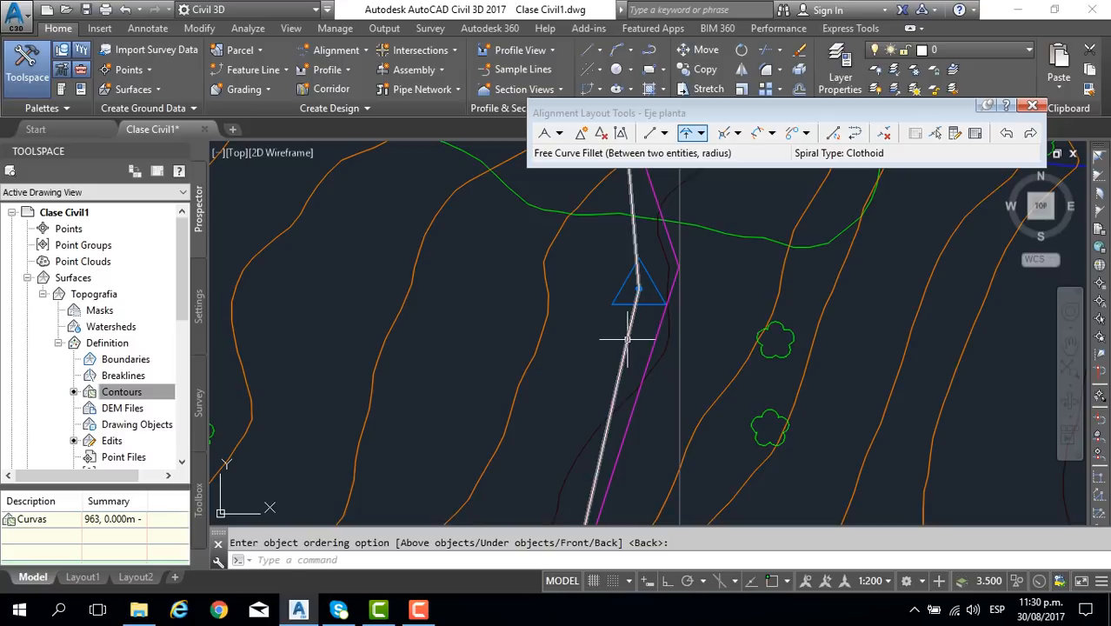
key(Return)
Delete the separate polyline that lies on top of the Eje planta alignment.
scroll(604, 347, down, 3)
scroll(604, 348, down, 6)
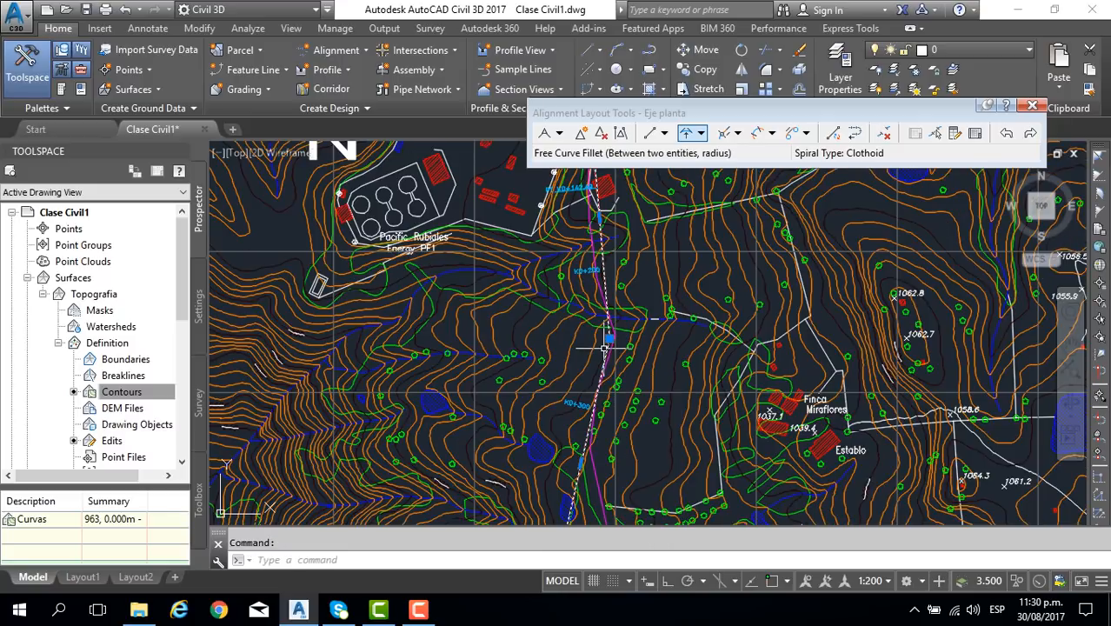
scroll(589, 374, up, 5)
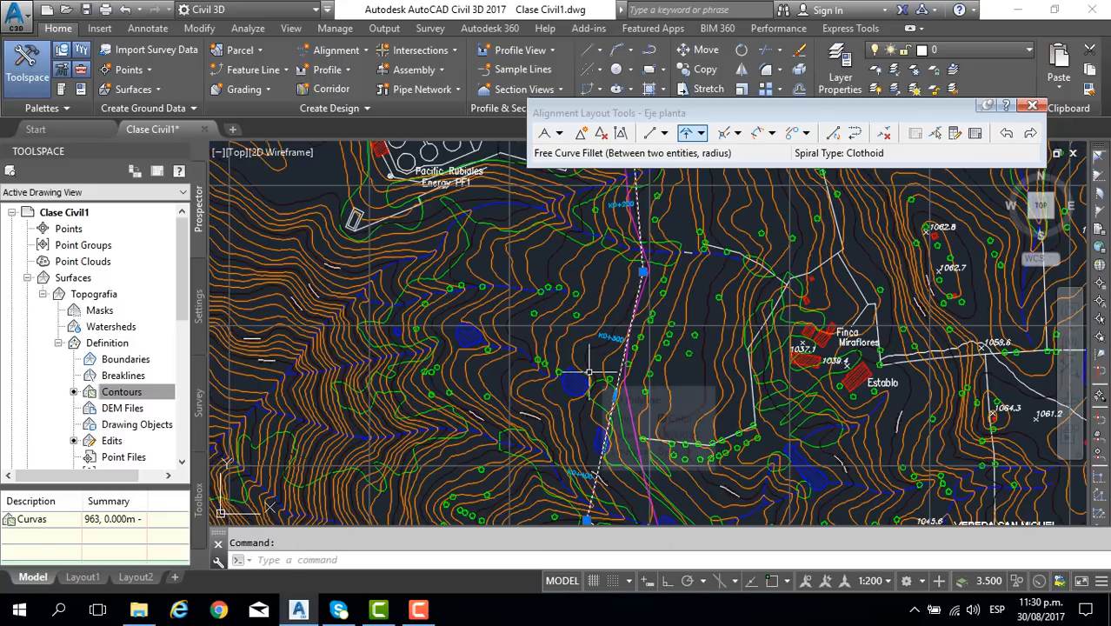
key(Delete)
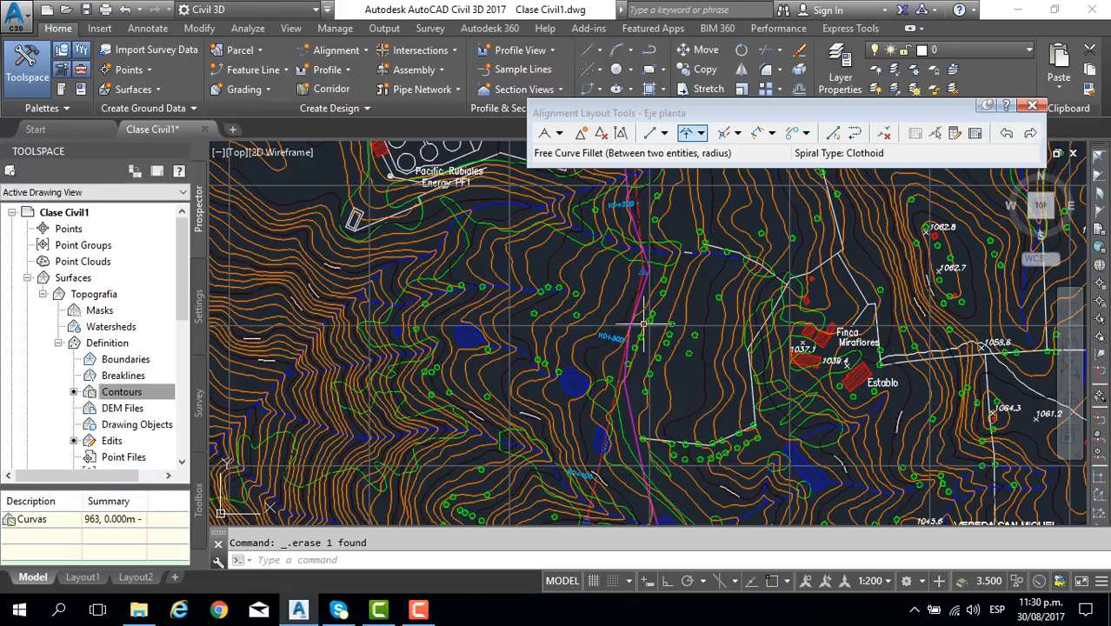
Add a free curve fillet with a 300 m radius and a solution angle less than 180 at the vertex between K0+200 and K0+300.
scroll(640, 300, up, 3)
middle_drag(640, 297, 613, 391)
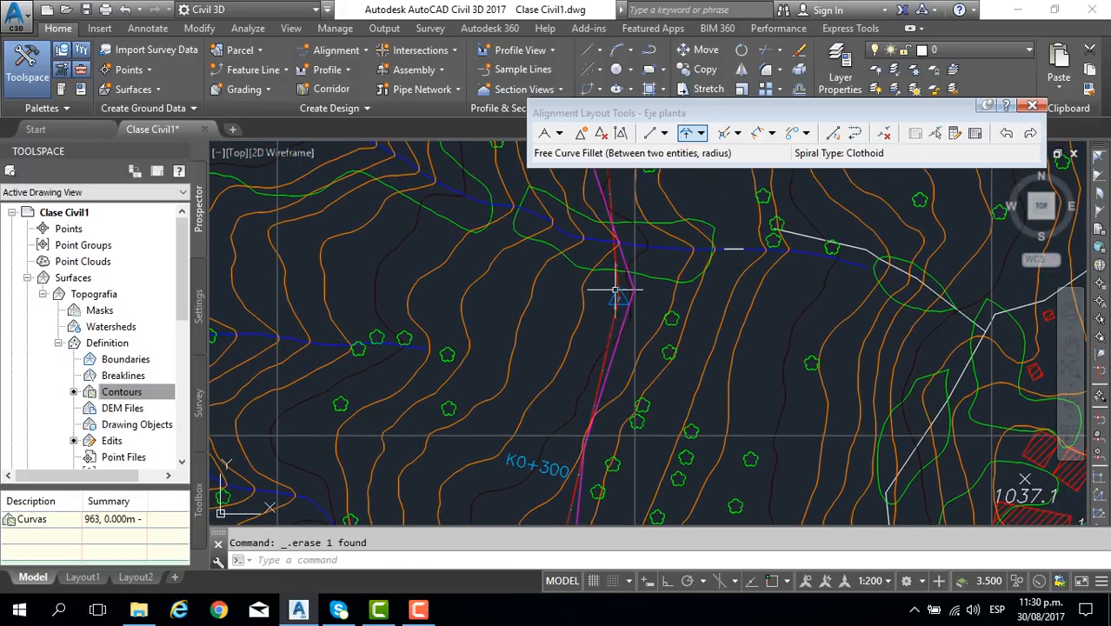
middle_drag(608, 285, 615, 305)
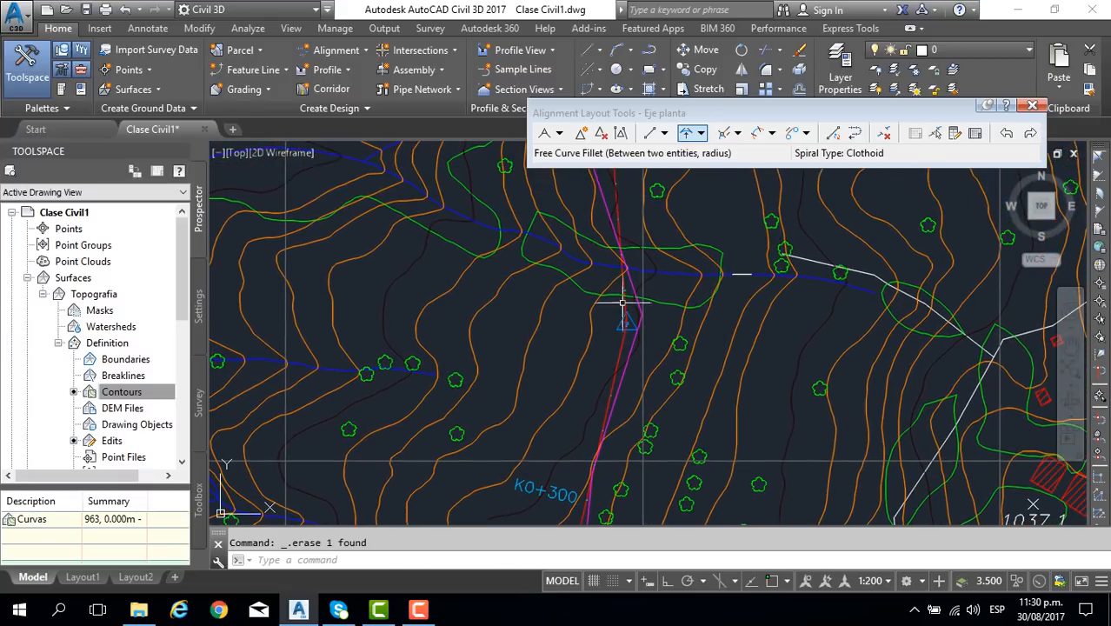
click(687, 135)
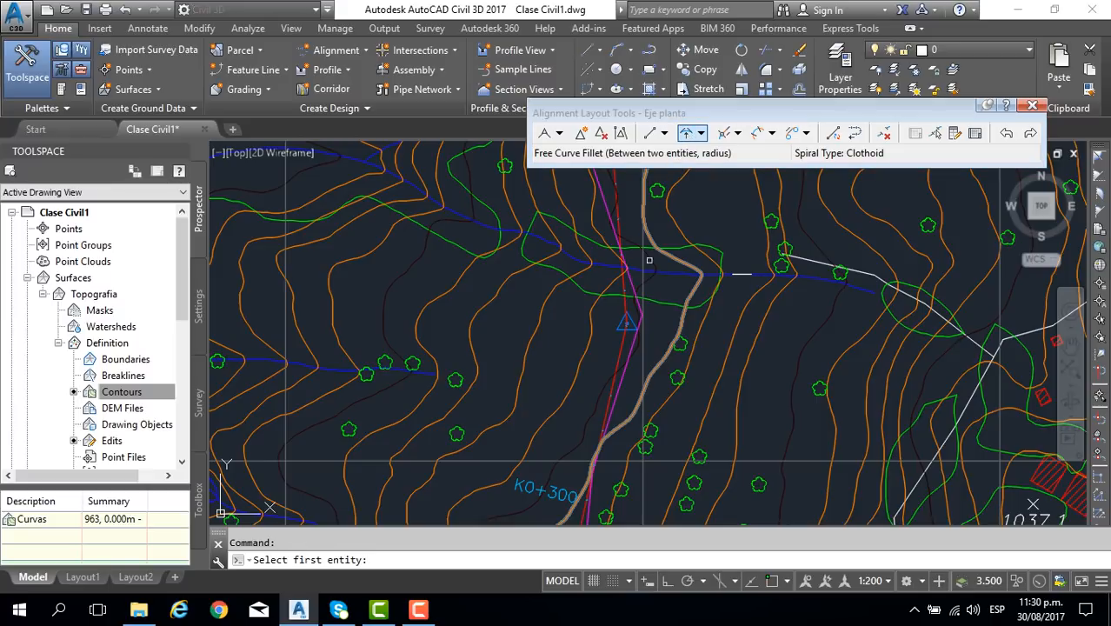
click(623, 281)
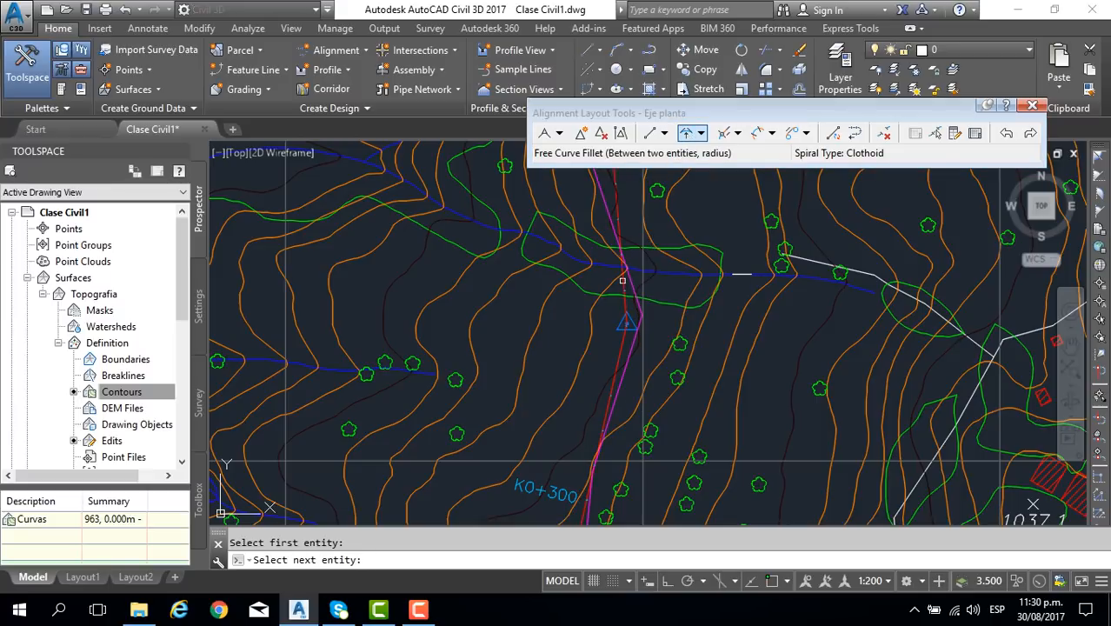
click(602, 415)
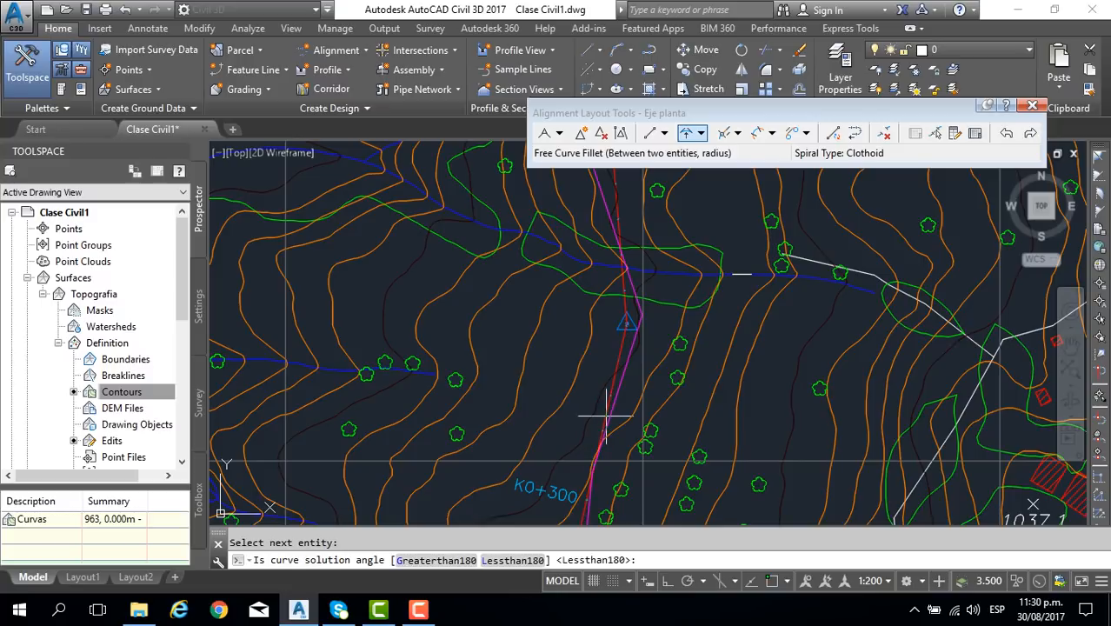
key(Return)
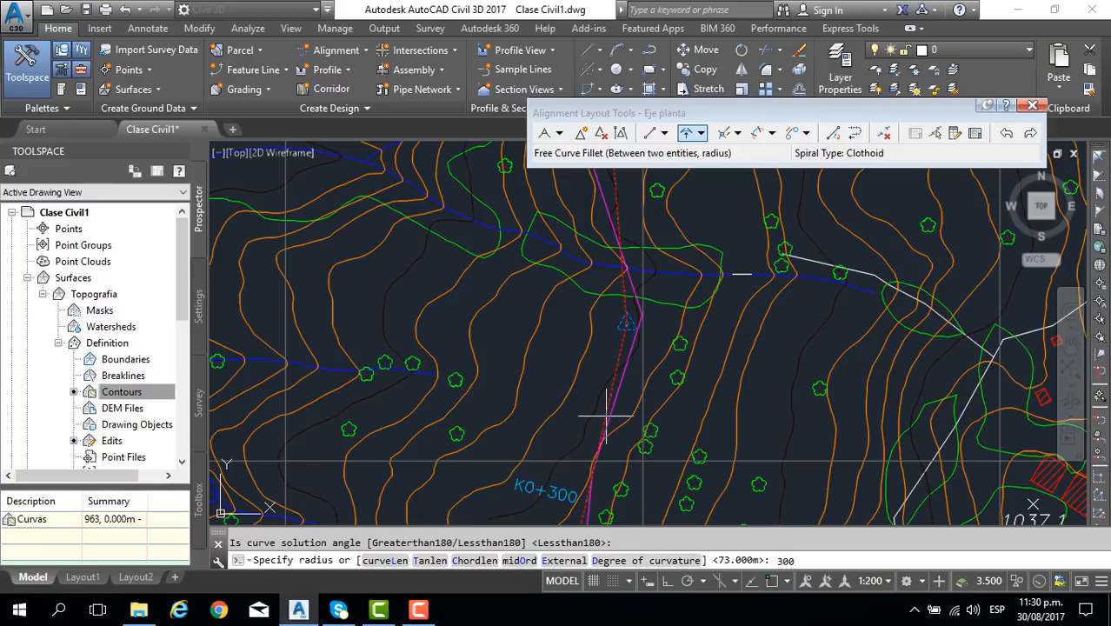
key(Return)
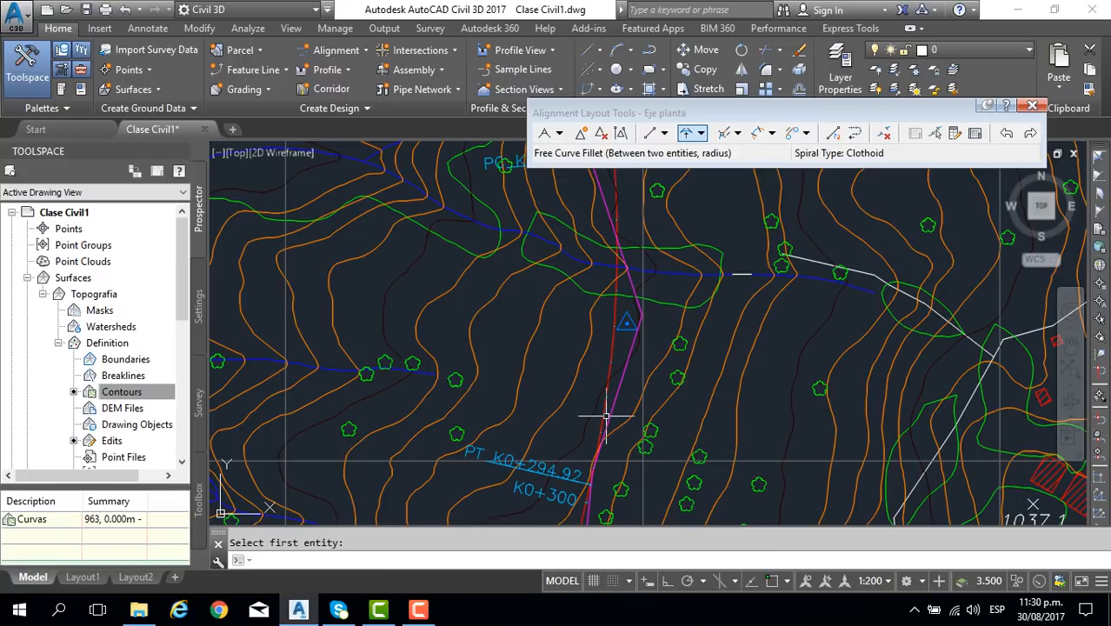
Examine the 300 m radius curve along the alignment, checking its PC and PT station labels.
middle_drag(538, 321, 543, 500)
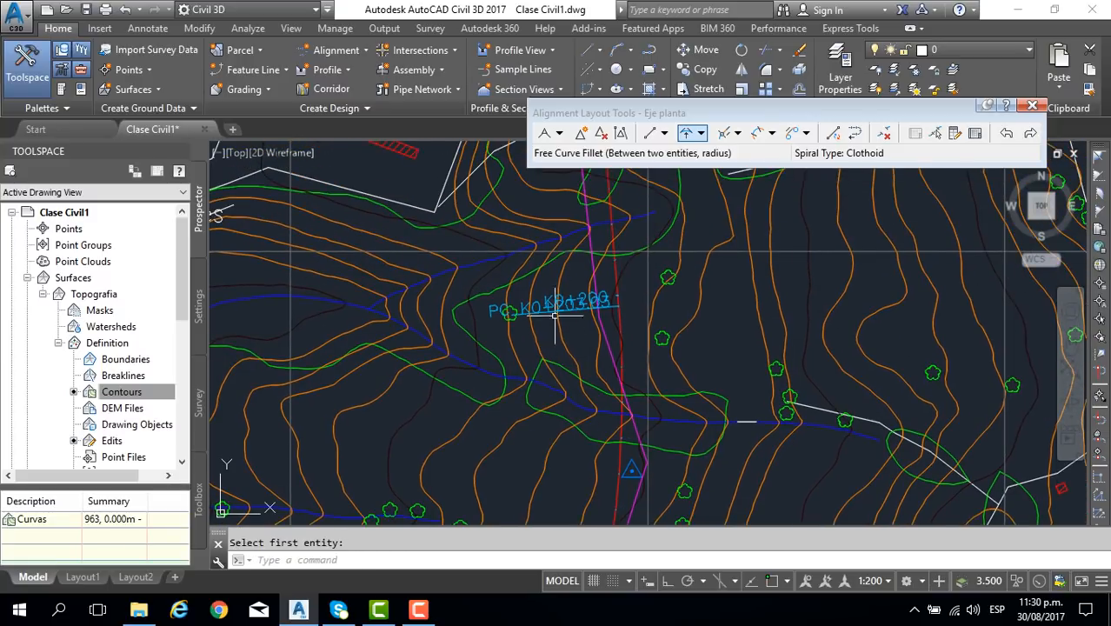
scroll(464, 304, up, 2)
scroll(463, 304, up, 1)
scroll(513, 393, down, 4)
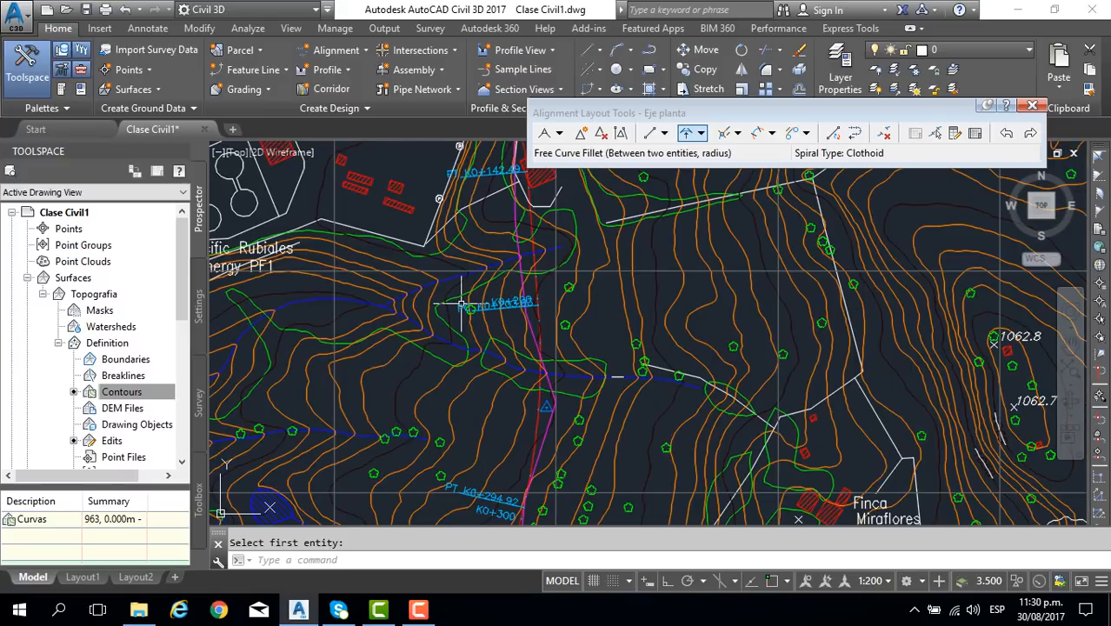
scroll(512, 391, up, 4)
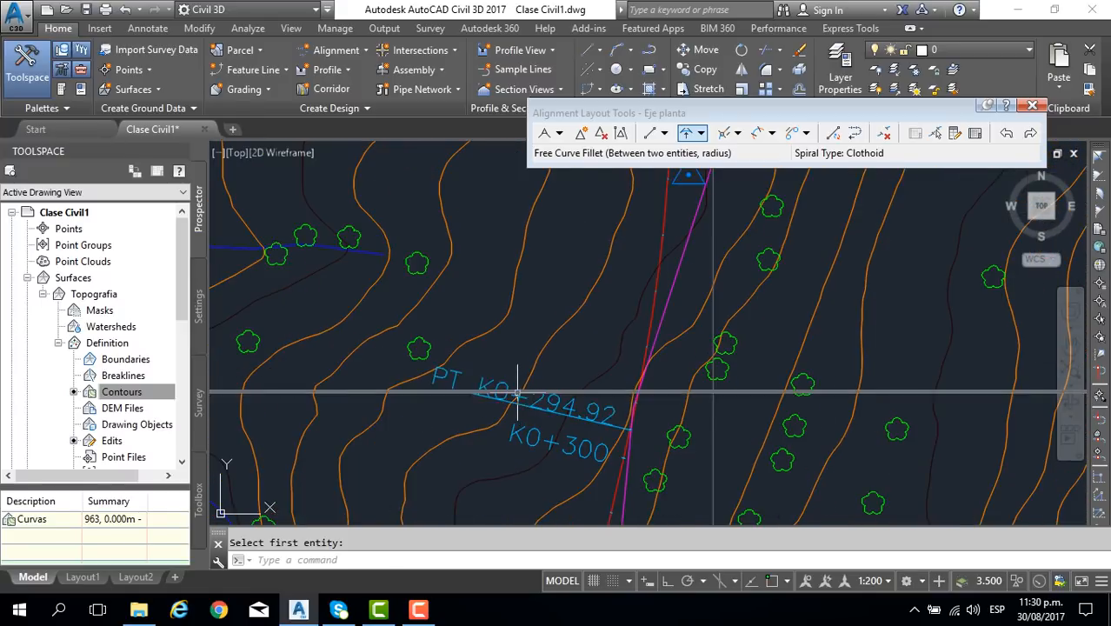
scroll(514, 399, down, 2)
middle_drag(514, 400, 484, 227)
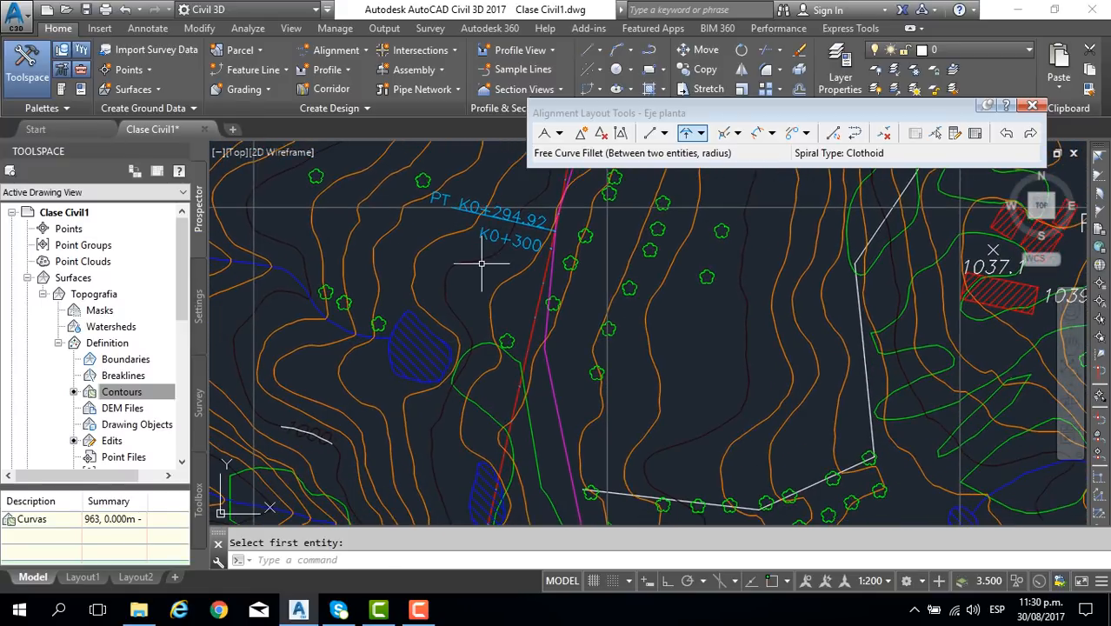
Add a free curve fillet with a 120 m radius and a solution angle less than 180 at the vertex near Finca El Carmen.
scroll(474, 252, down, 2)
middle_drag(465, 367, 487, 190)
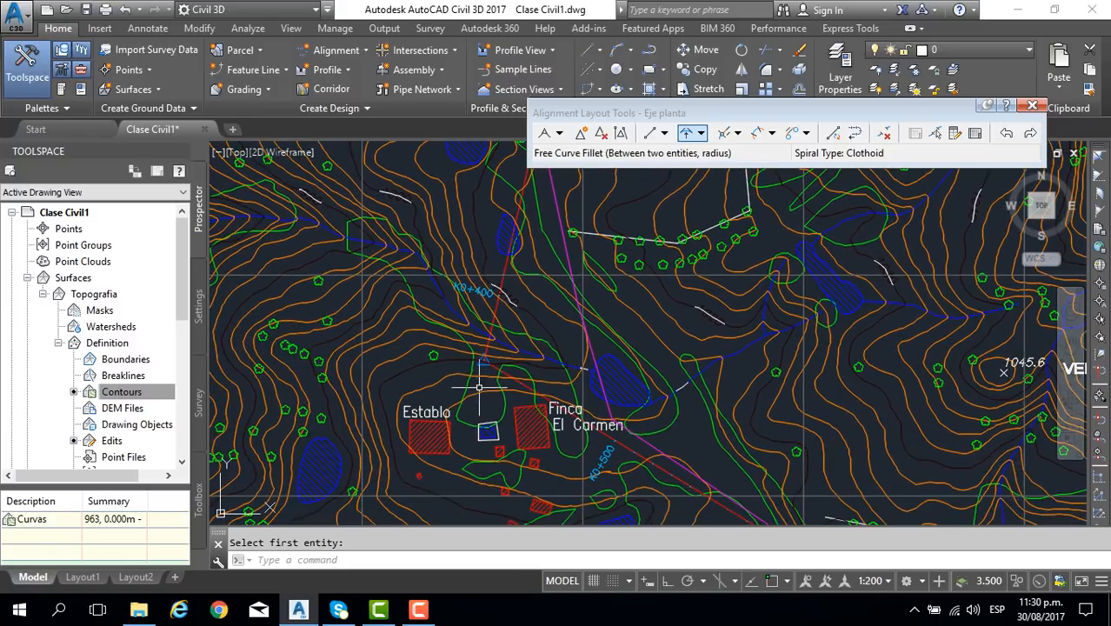
scroll(476, 367, up, 2)
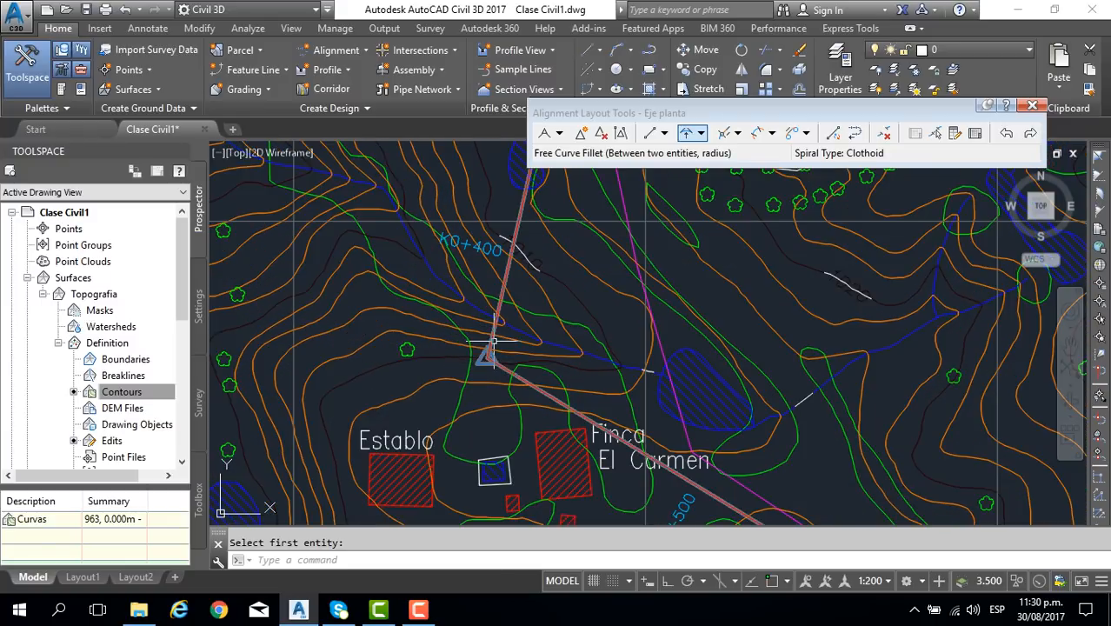
click(686, 135)
click(506, 270)
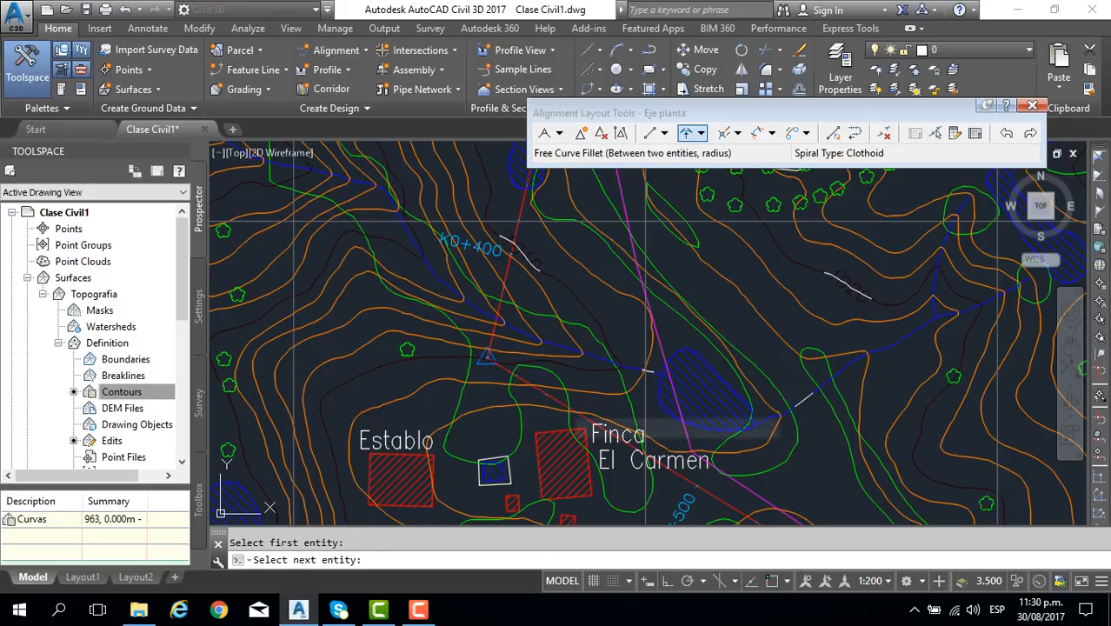
click(561, 405)
key(Return)
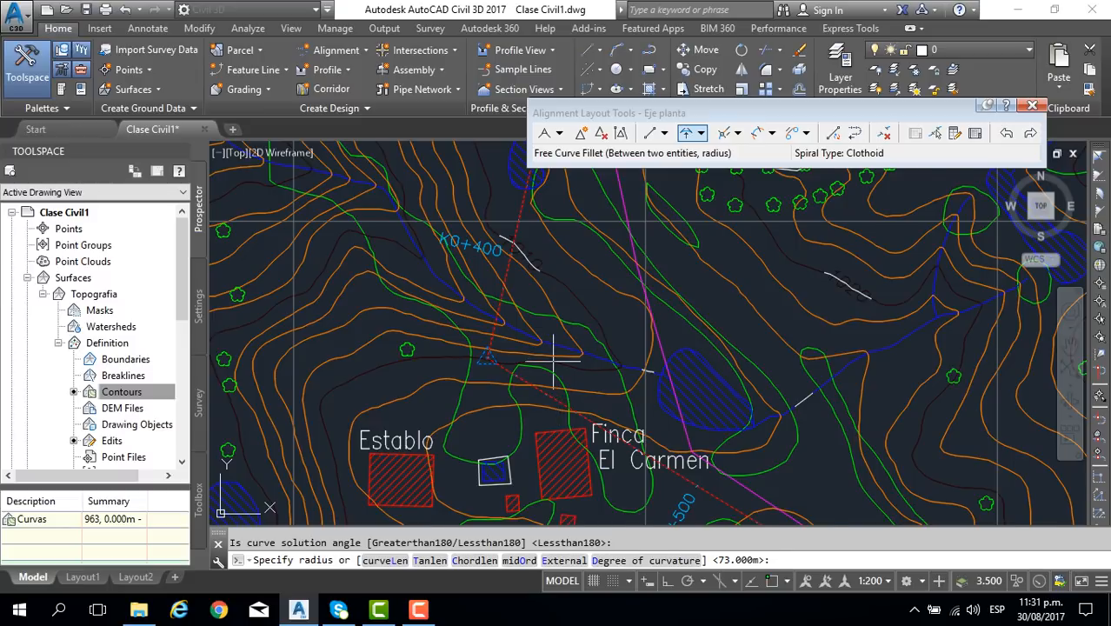
scroll(553, 363, down, 1)
scroll(556, 330, down, 1)
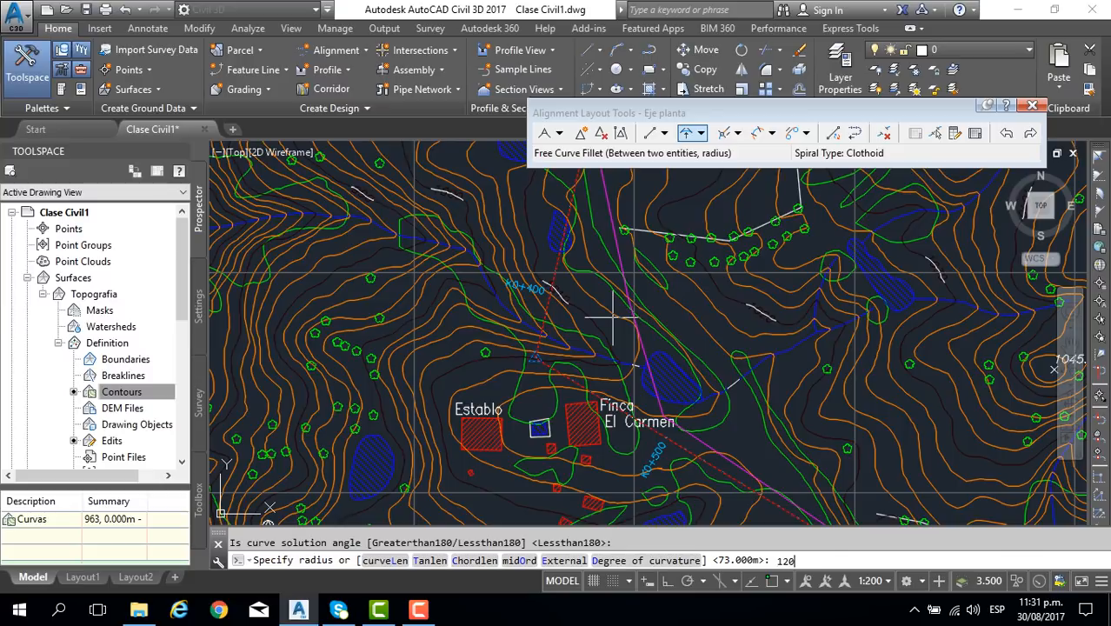
key(Return)
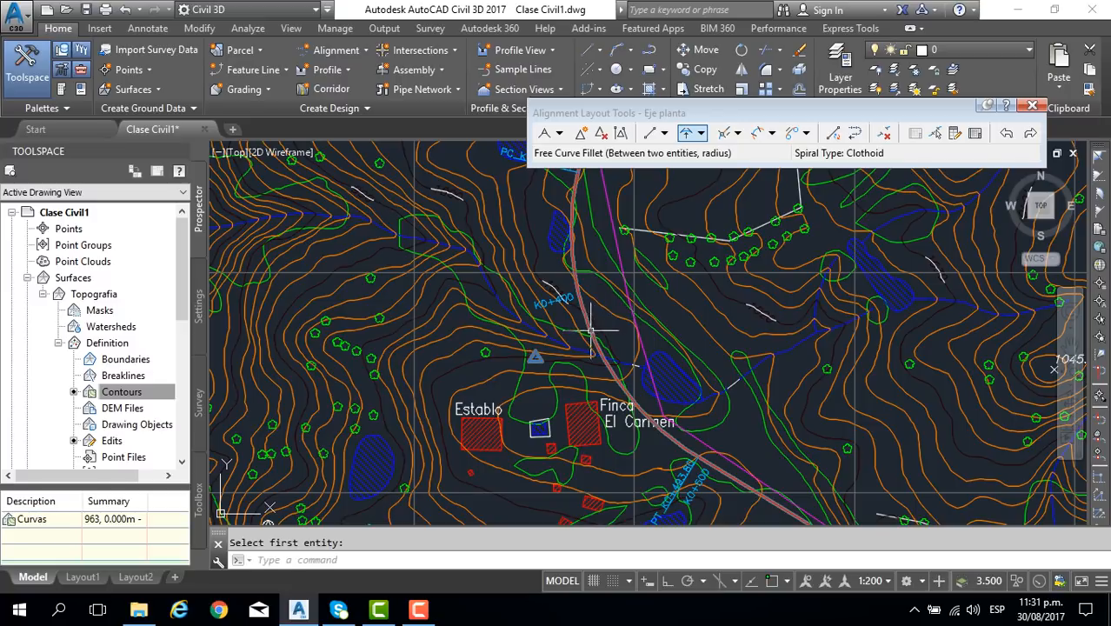
Examine the 120 m radius curve from its PC past its PT against the magenta line and the contours.
middle_drag(583, 330, 634, 398)
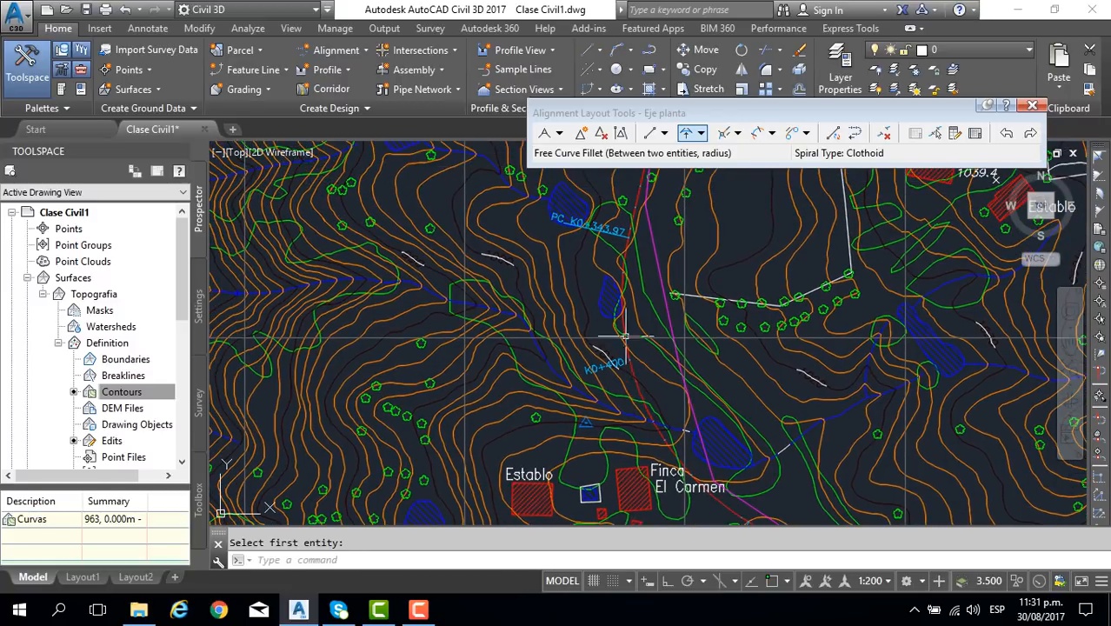
scroll(626, 330, up, 4)
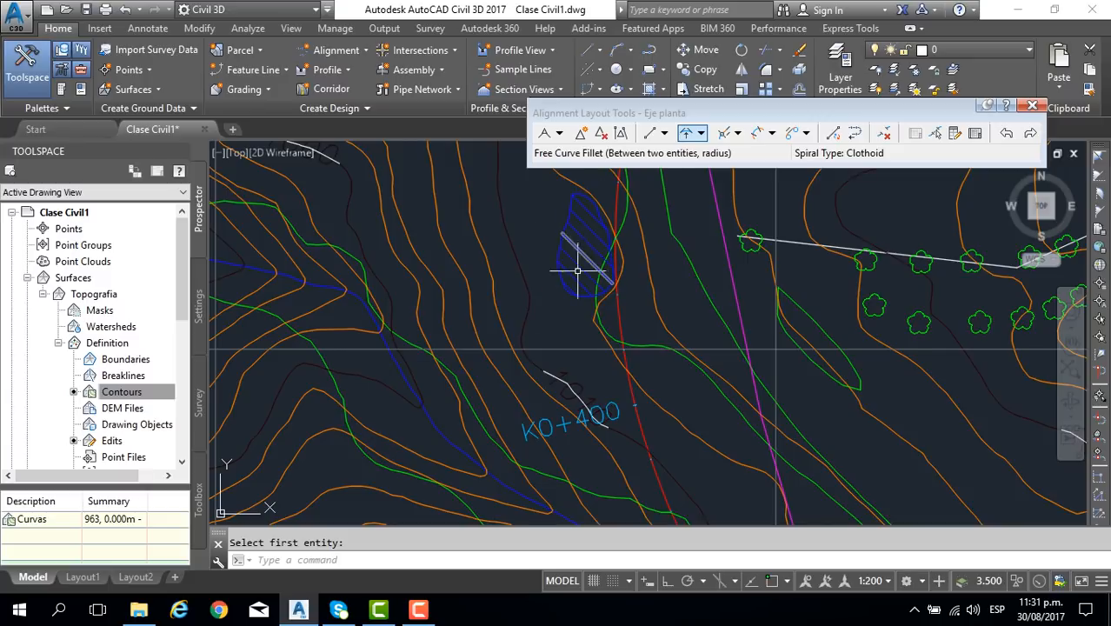
scroll(575, 256, down, 2)
middle_drag(570, 261, 568, 304)
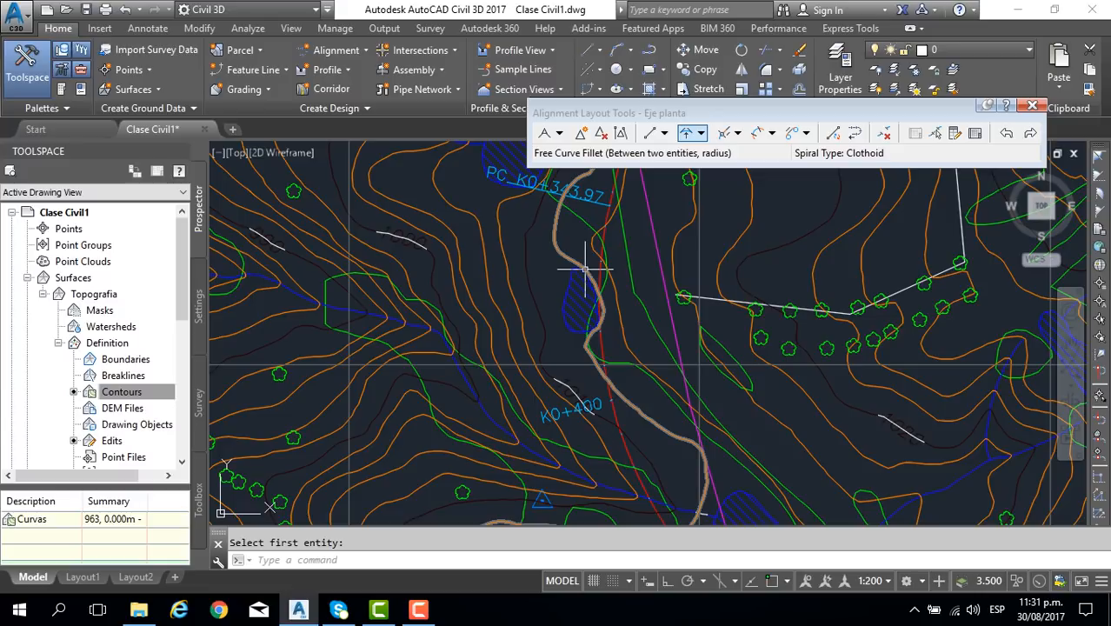
middle_drag(604, 380, 511, 154)
scroll(513, 261, down, 2)
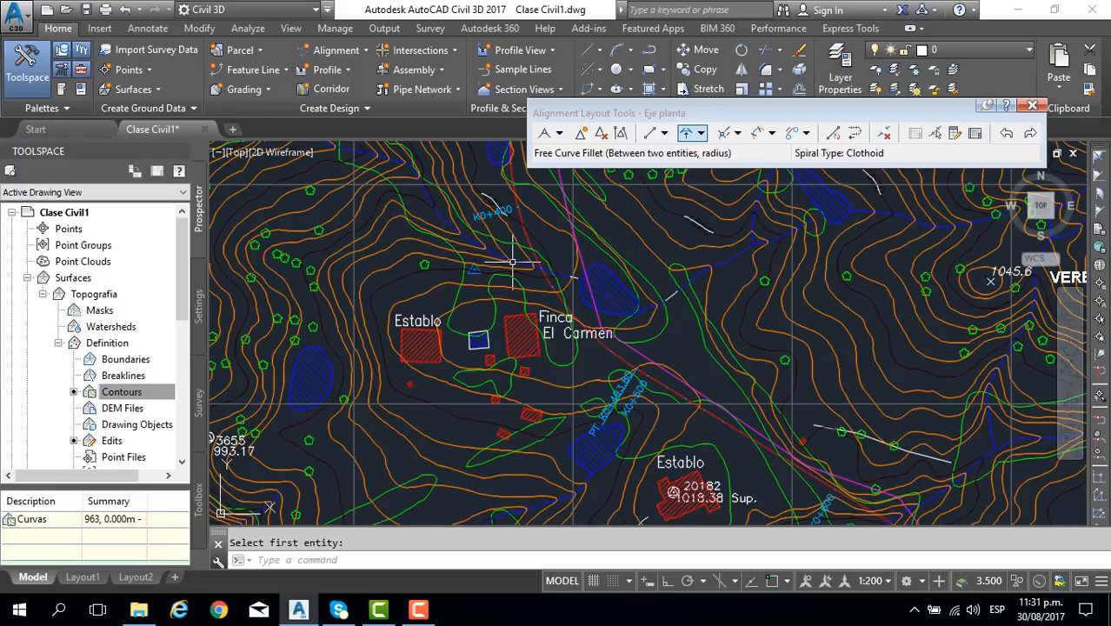
middle_drag(614, 420, 454, 253)
middle_drag(720, 365, 582, 300)
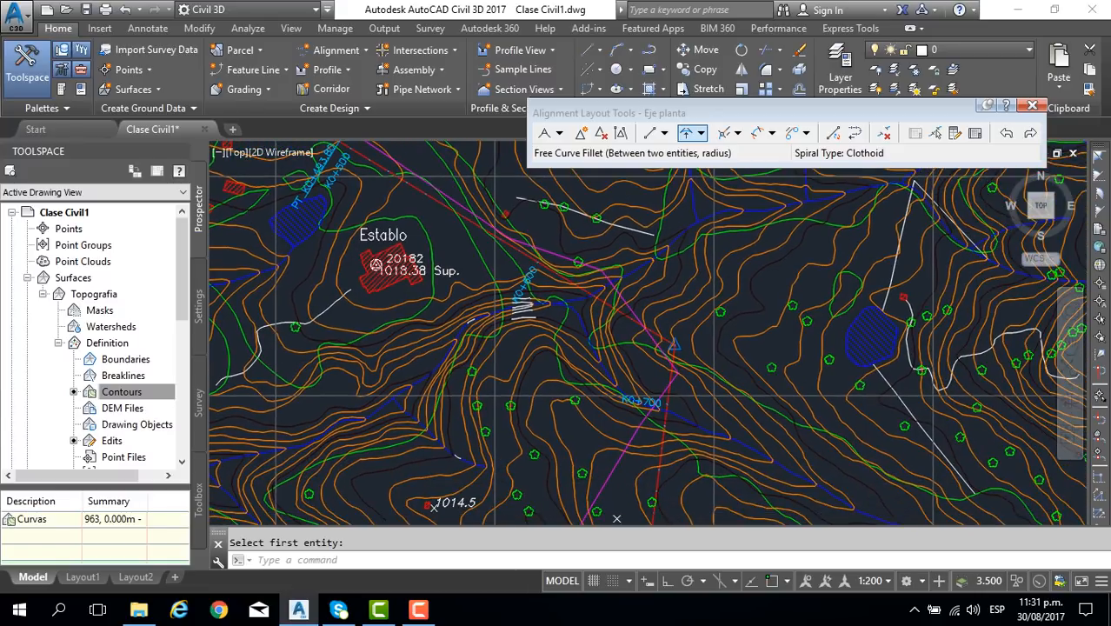
Add a free curve fillet with a 73 m radius and a solution angle less than 180 at the vertex between K0+600 and K0+700.
scroll(658, 340, up, 2)
scroll(658, 341, down, 2)
middle_drag(658, 341, 625, 255)
click(687, 133)
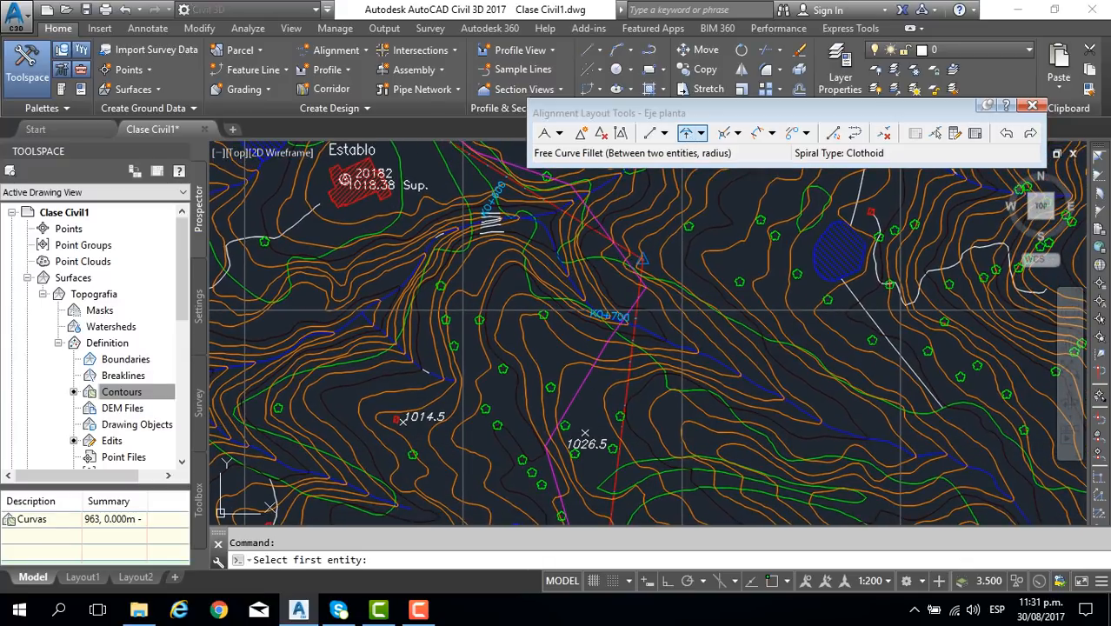
click(598, 232)
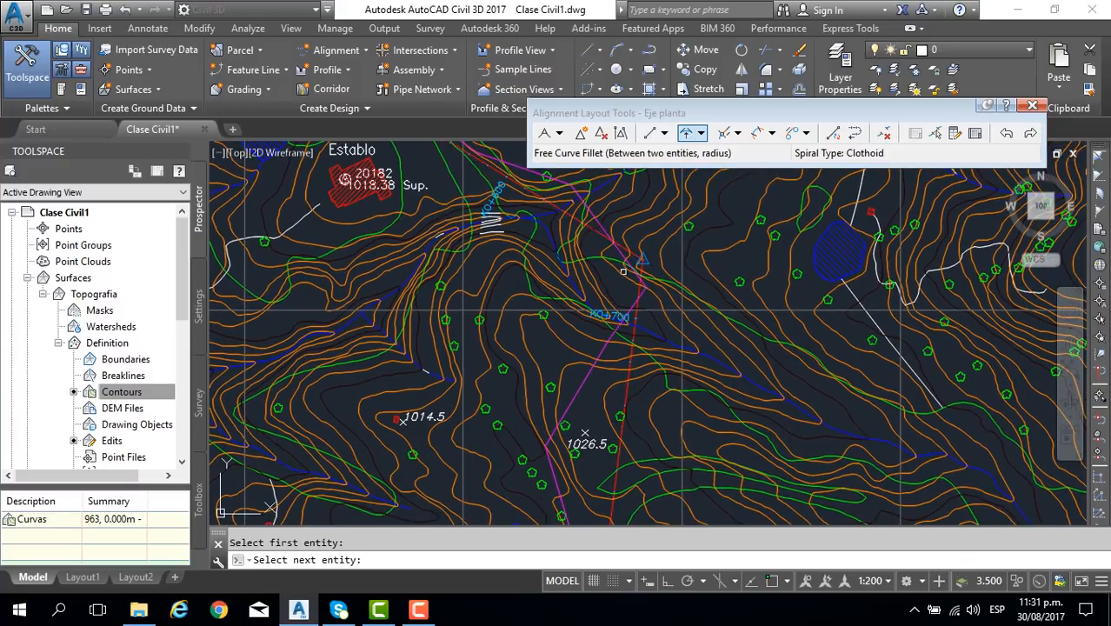
click(636, 326)
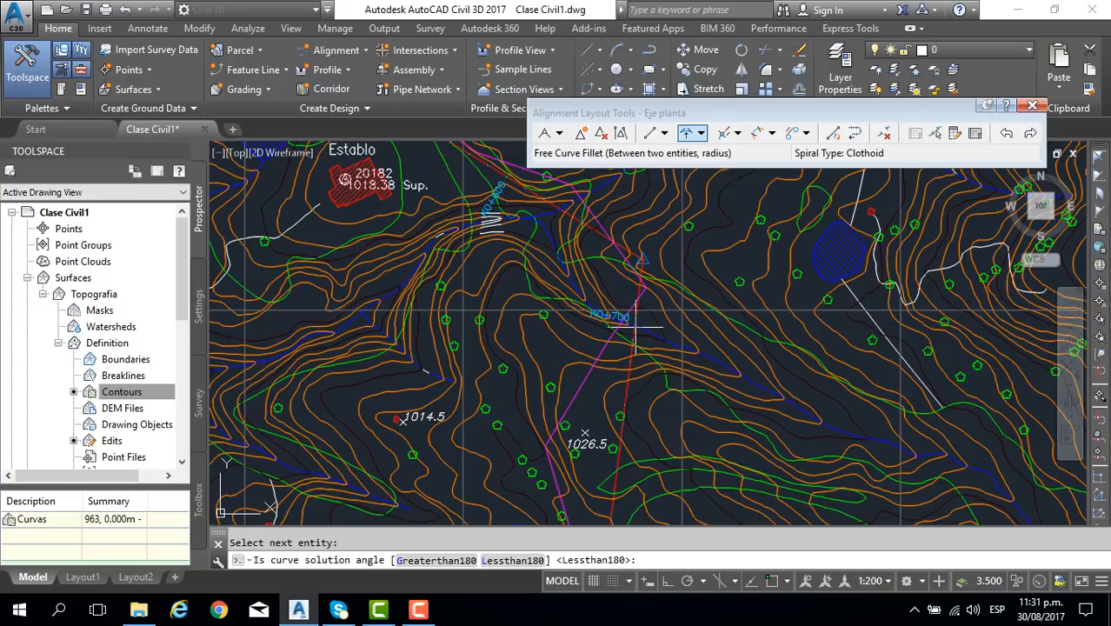
key(Return)
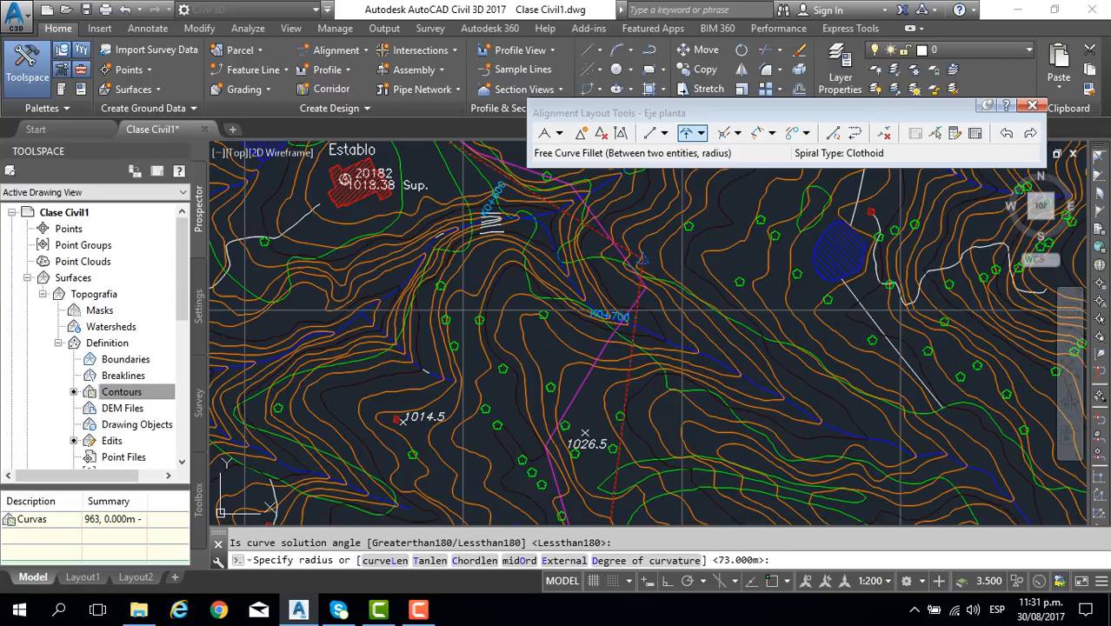
key(Return)
key(Return)
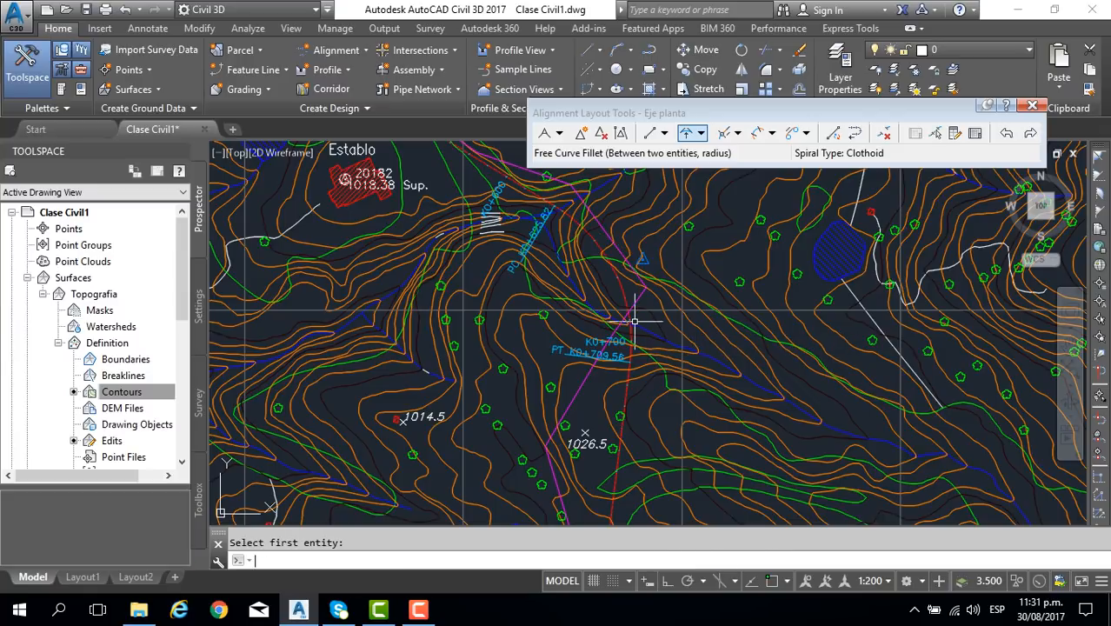
Add a free curve fillet with a 300 m radius and a solution angle less than 180 at the vertex beside Sector El Quince.
mouse_move(621, 395)
middle_down()
mouse_move(531, 212)
mouse_move(535, 177)
middle_up()
middle_drag(551, 387, 607, 259)
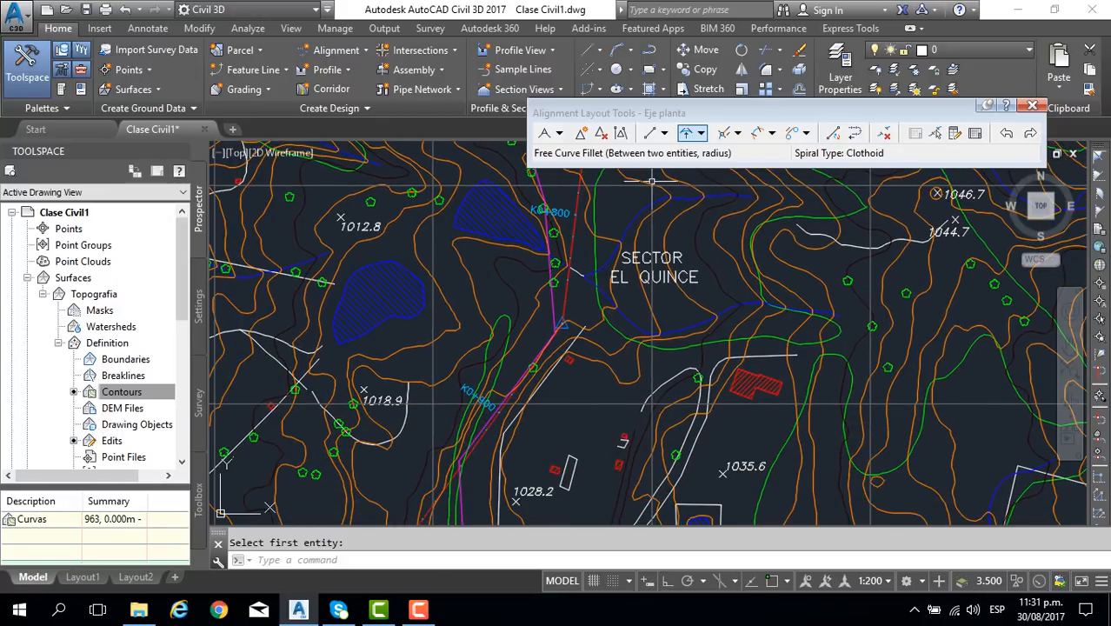
click(687, 133)
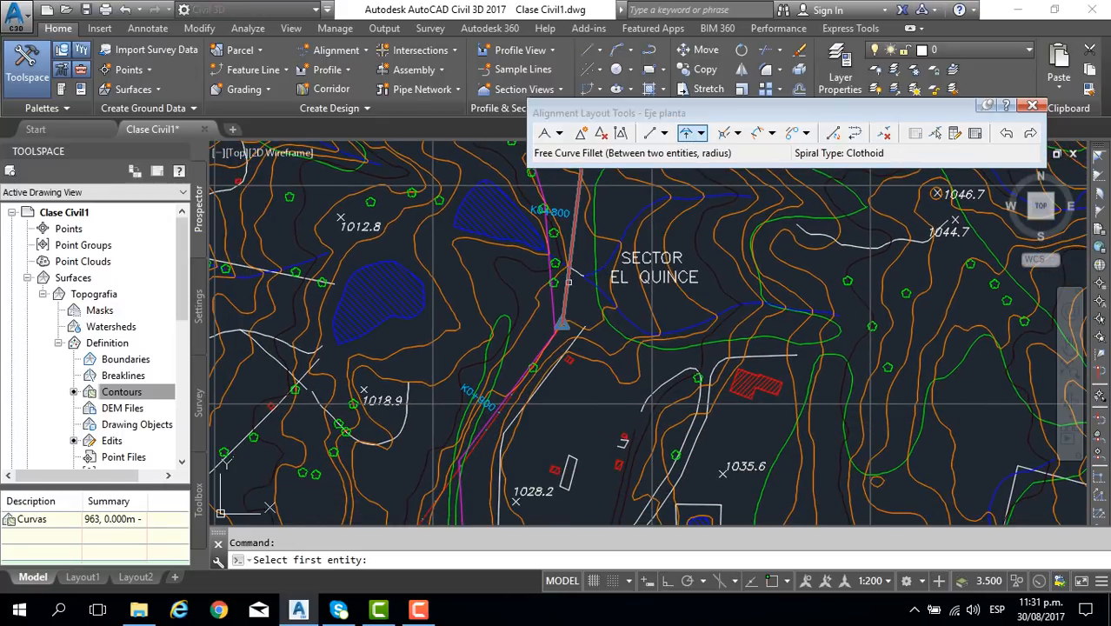
click(568, 289)
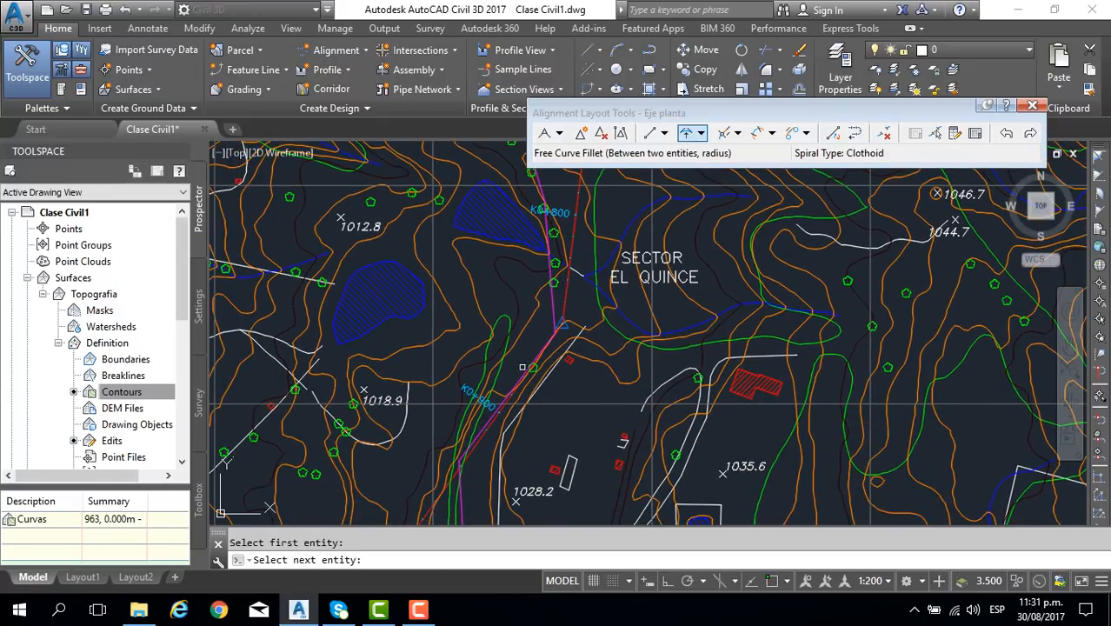
scroll(522, 367, up, 5)
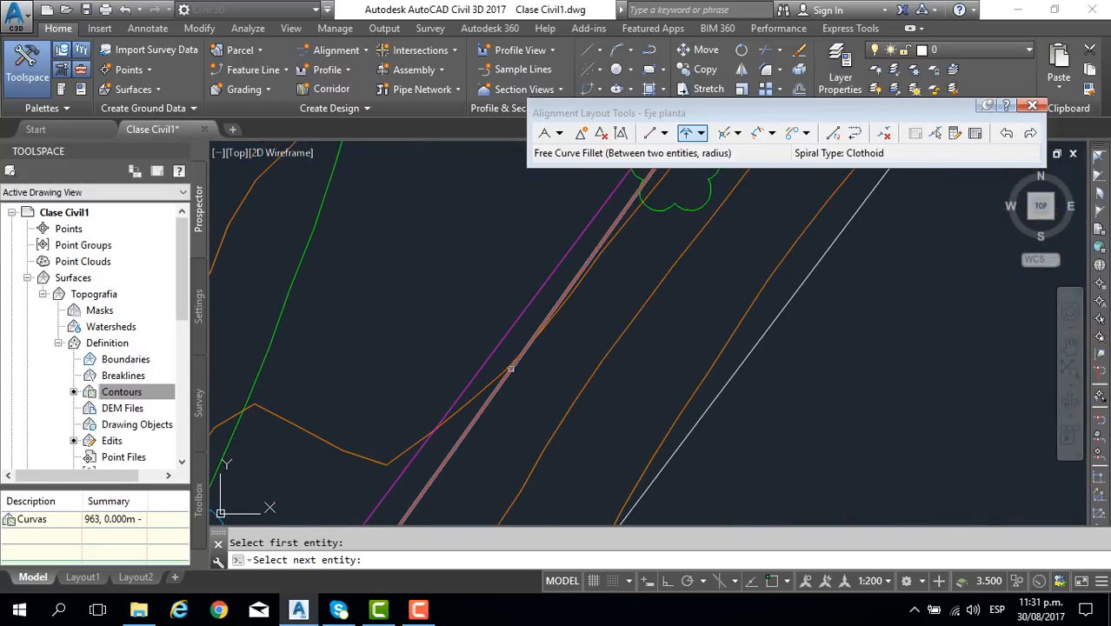
click(512, 368)
scroll(513, 367, down, 5)
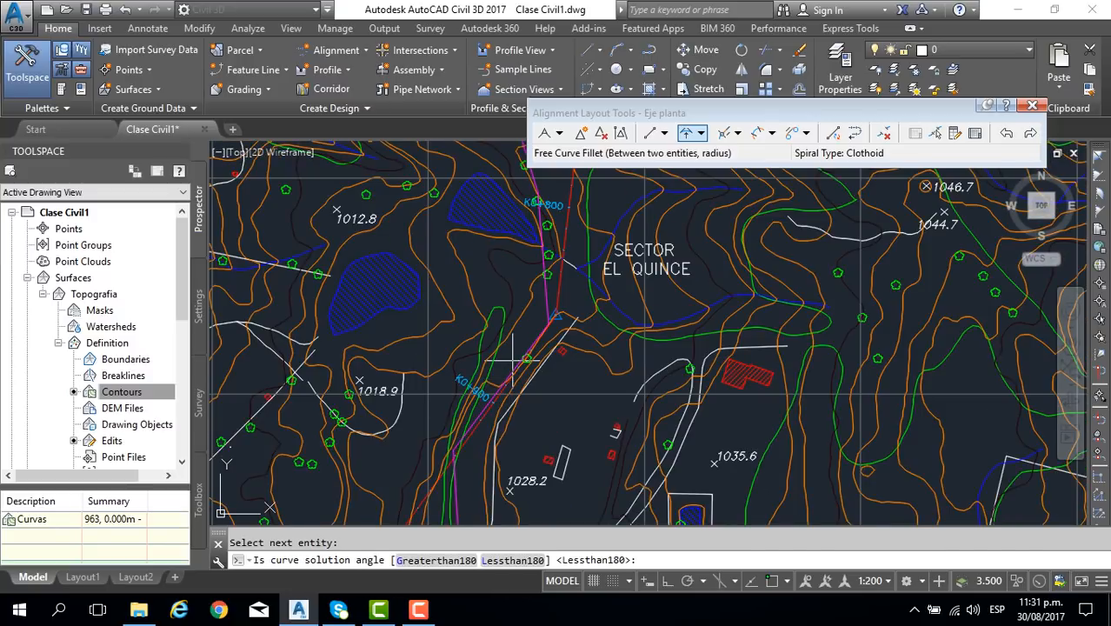
key(Return)
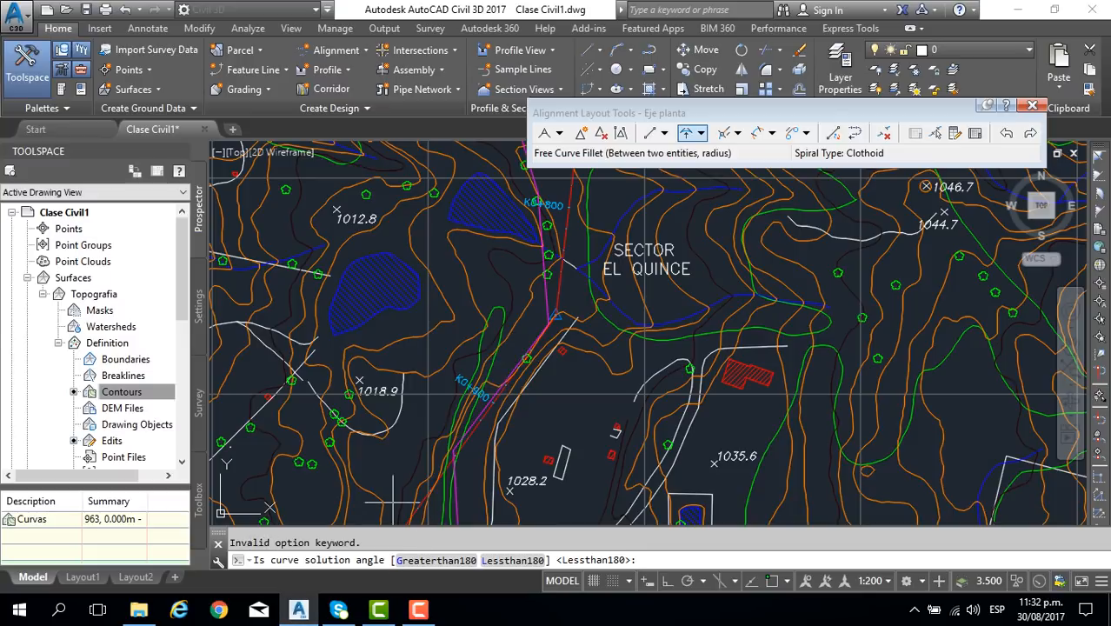
key(Return)
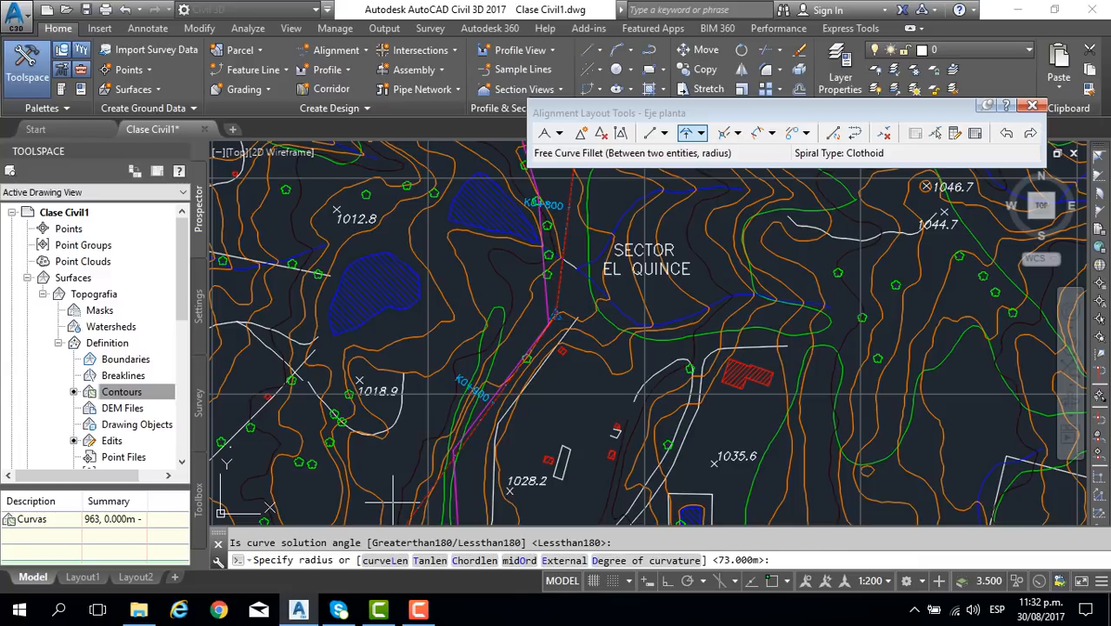
text(300)
key(Return)
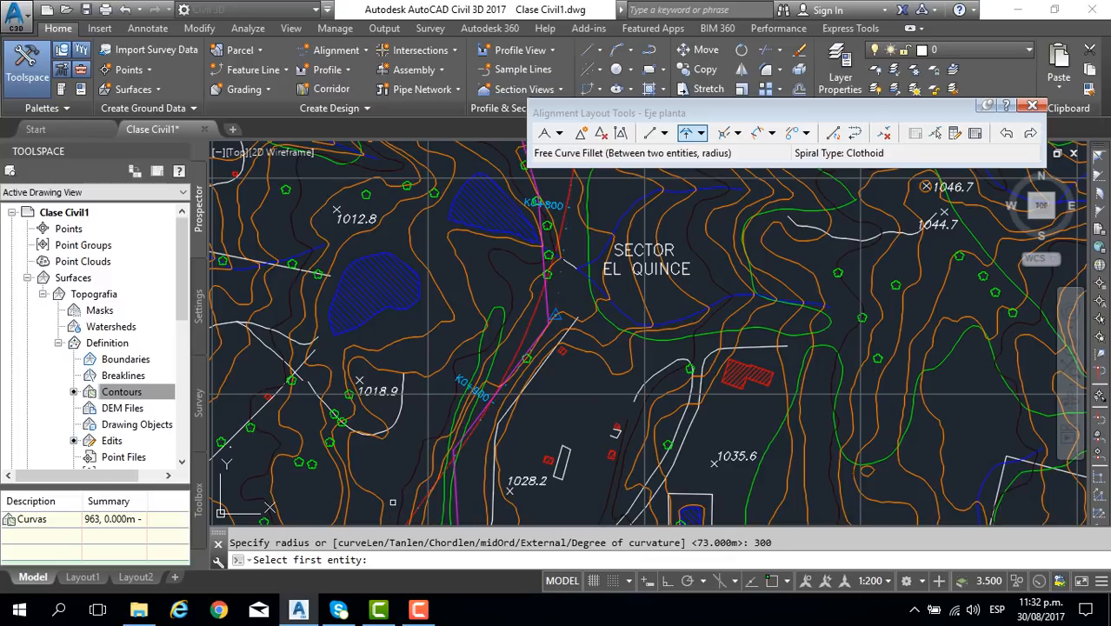
click(392, 501)
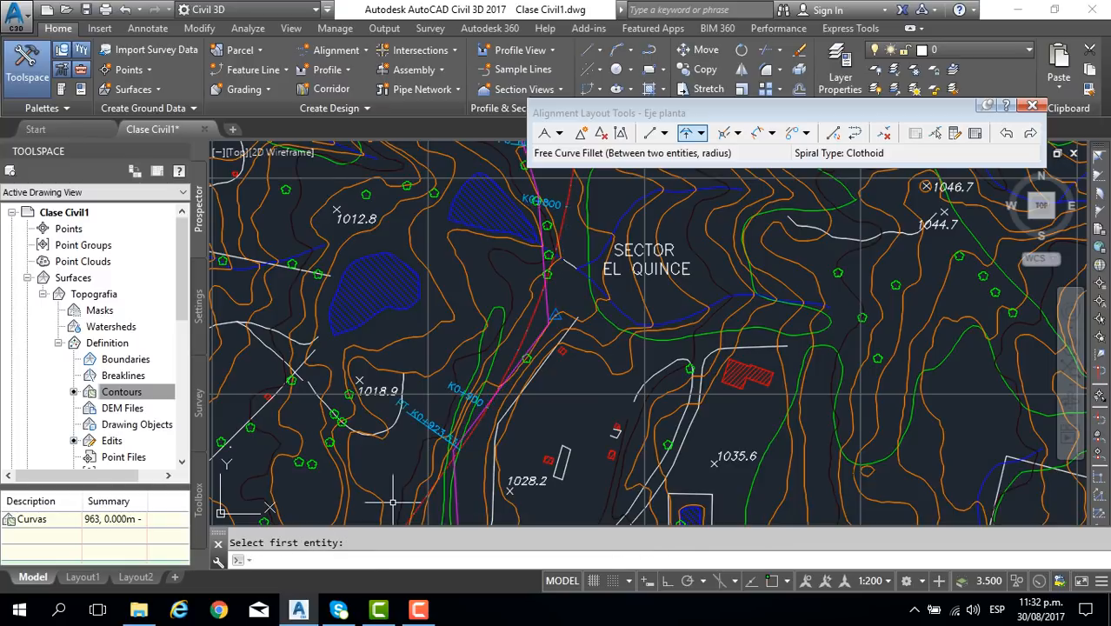
Examine the 300 m radius curve beside Sector El Quince from its PC past its PT, up to the vertex before K1+000.
middle_drag(486, 328, 489, 465)
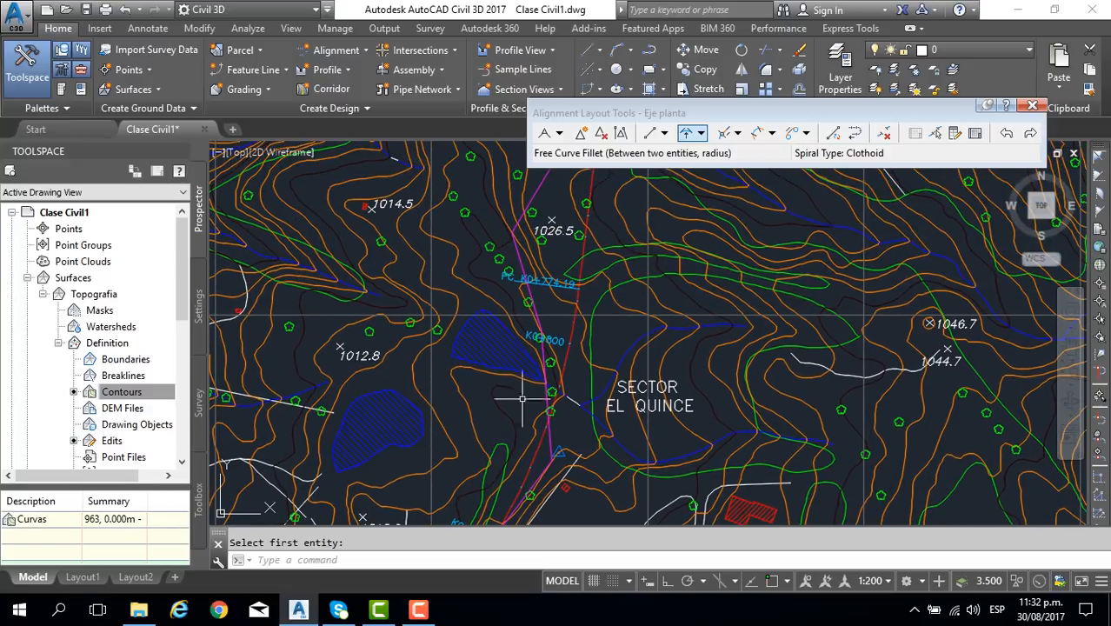
click(571, 335)
scroll(561, 321, down, 2)
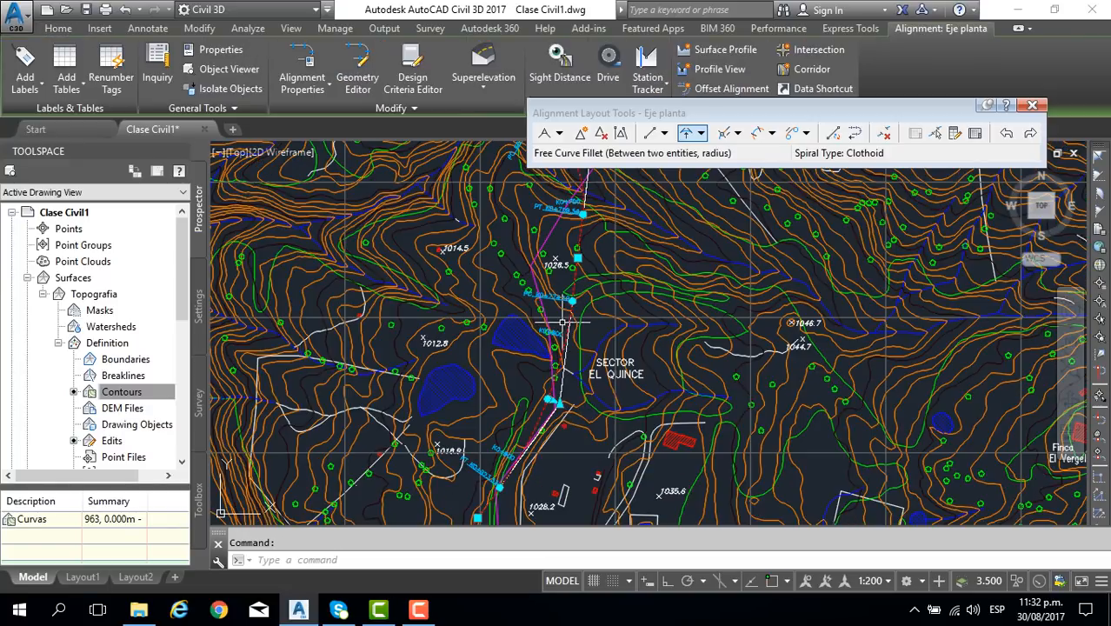
middle_drag(557, 359, 557, 348)
scroll(557, 348, up, 3)
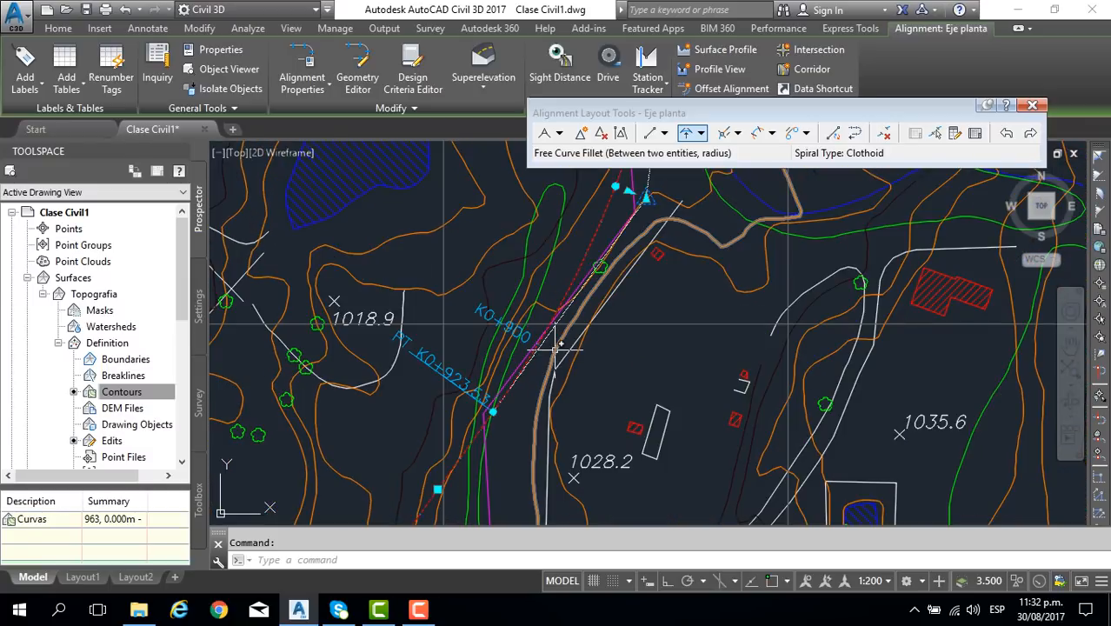
scroll(556, 348, down, 2)
mouse_move(556, 347)
middle_down()
mouse_move(526, 218)
mouse_move(456, 350)
middle_up()
scroll(477, 347, up, 2)
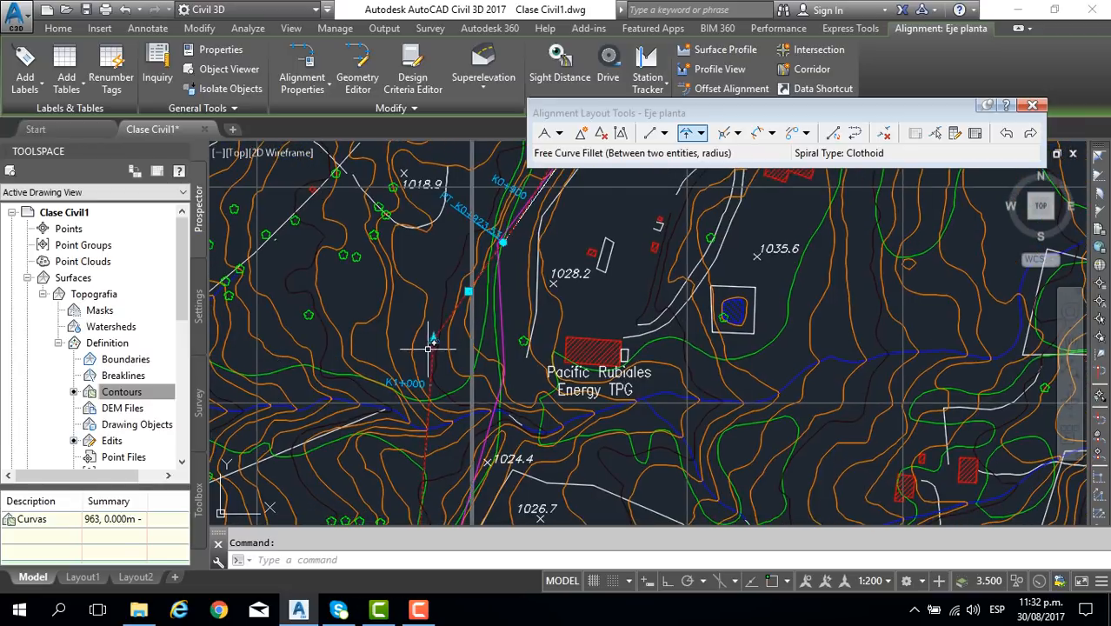
scroll(442, 335, up, 2)
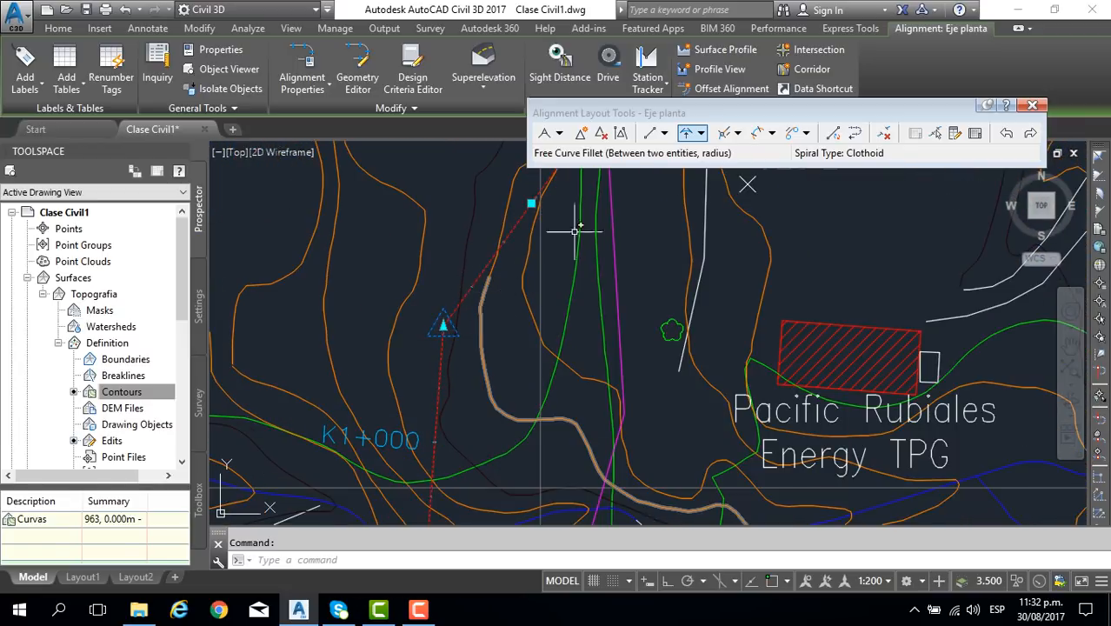
key(Escape)
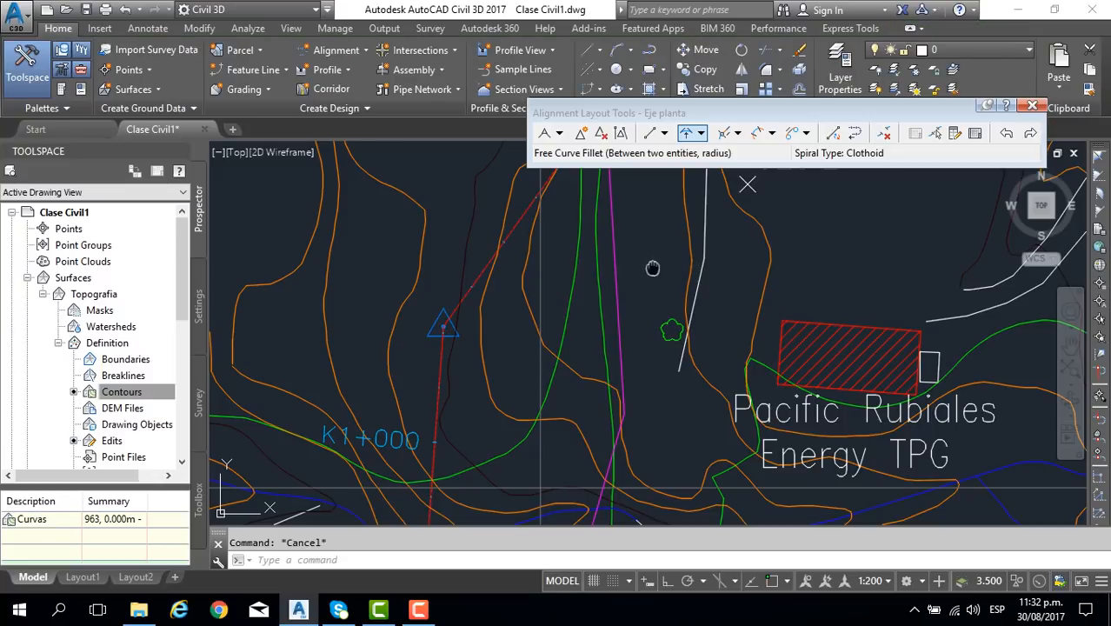
Add a free curve fillet with a 73 m radius and a solution angle less than 180 at the vertex just before K1+000.
scroll(643, 297, down, 2)
middle_drag(643, 297, 615, 348)
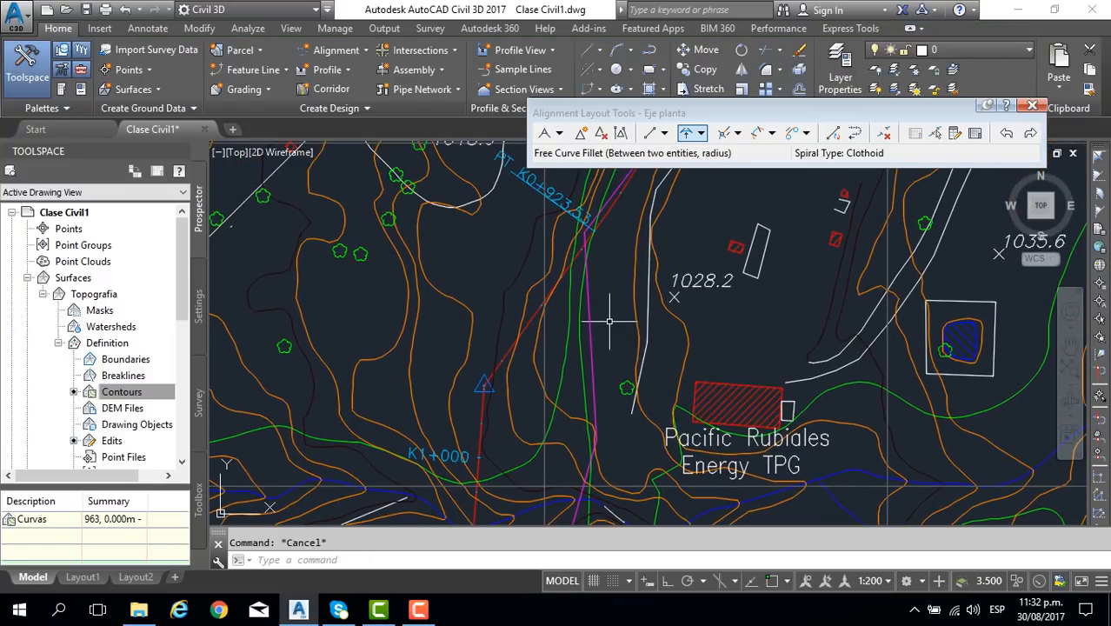
click(685, 134)
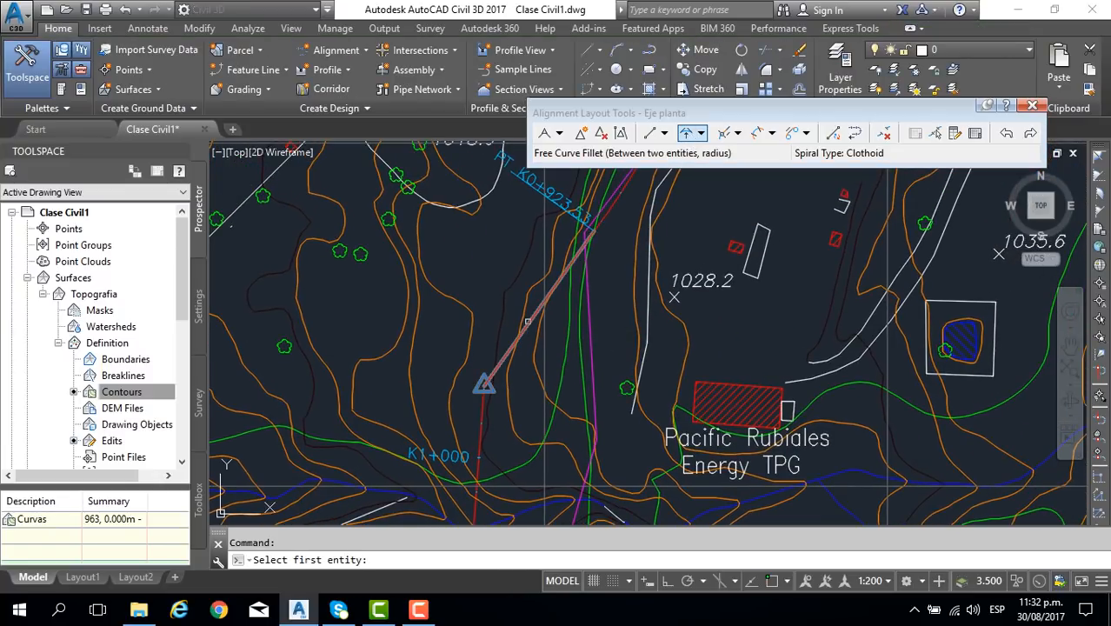
click(528, 322)
middle_drag(497, 420, 494, 357)
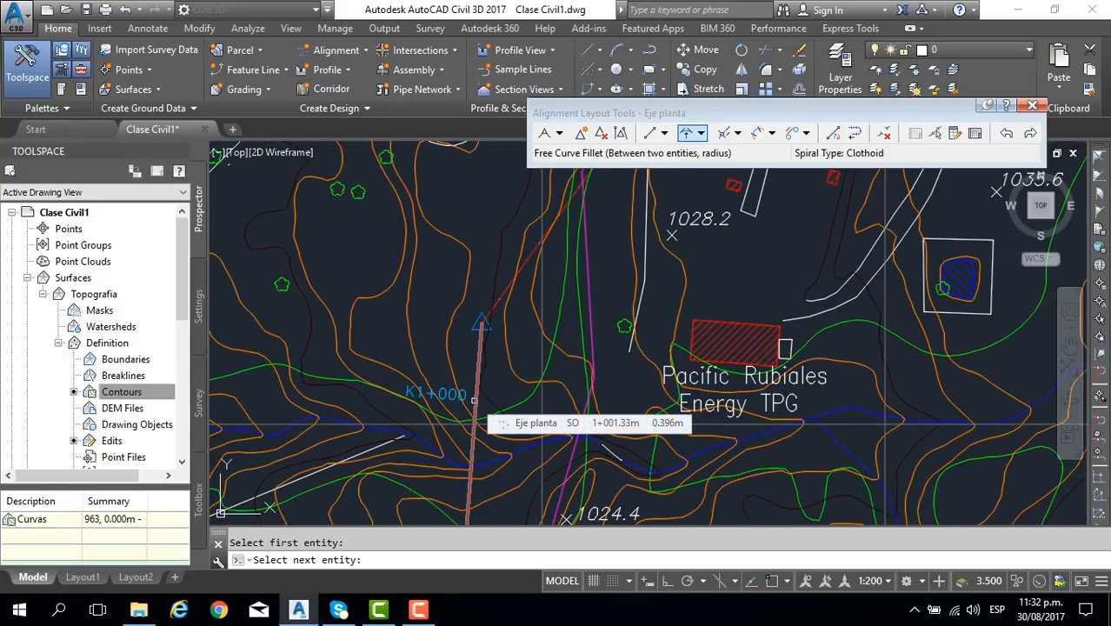
click(474, 399)
key(Return)
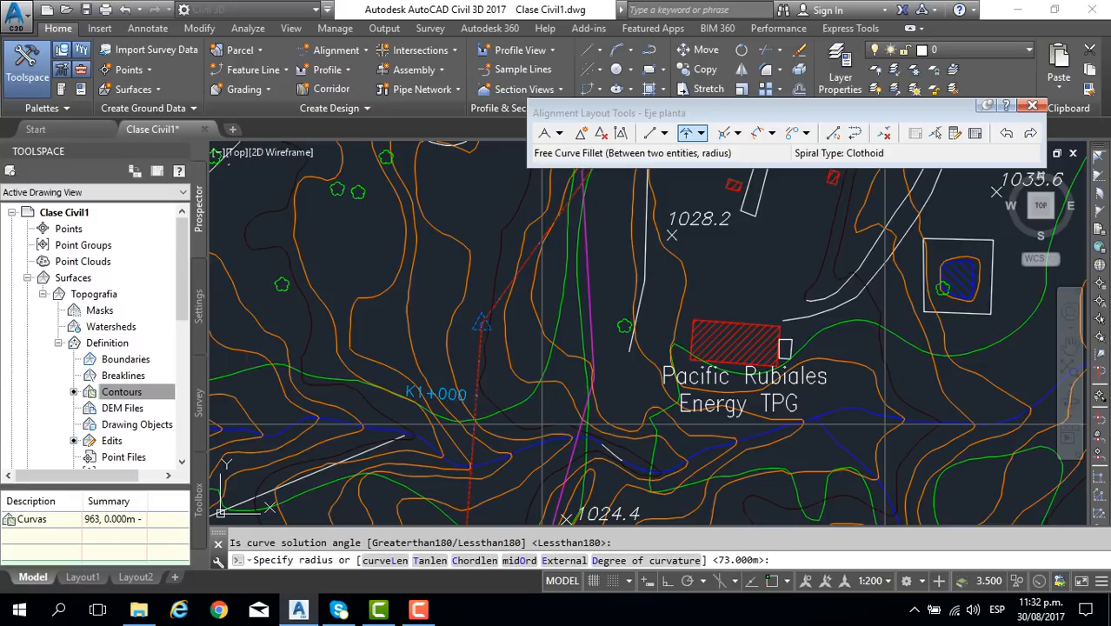
key(Return)
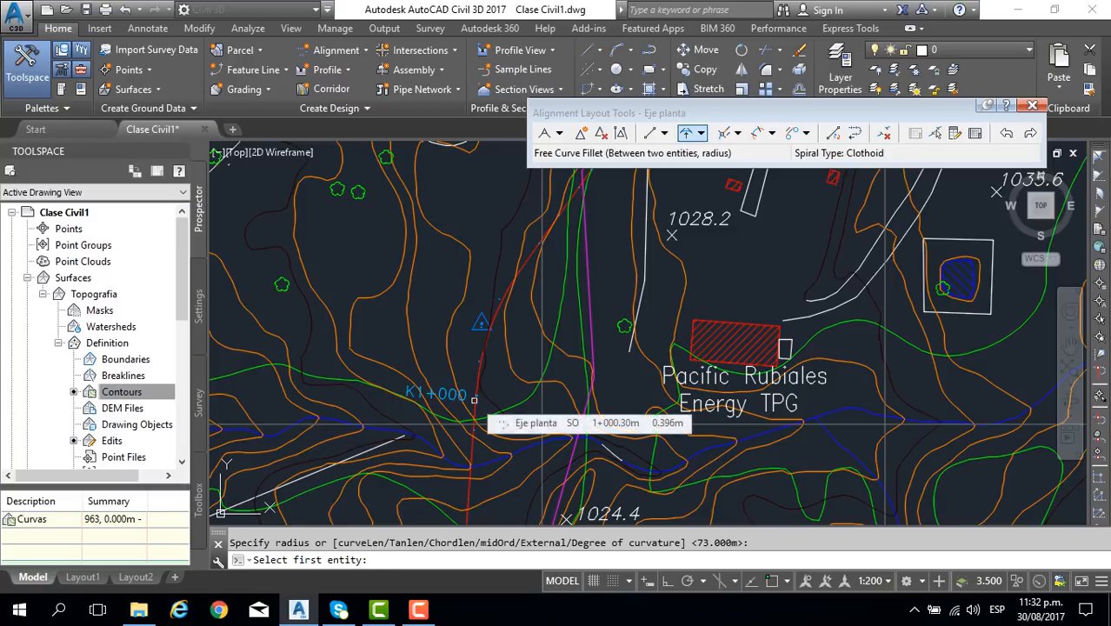
Examine the curve just before K1+000 together with the preceding Sector El Quince curve, comparing their PC and PT stations with the magenta line.
middle_drag(556, 298, 524, 380)
scroll(524, 380, down, 4)
middle_drag(562, 243, 551, 306)
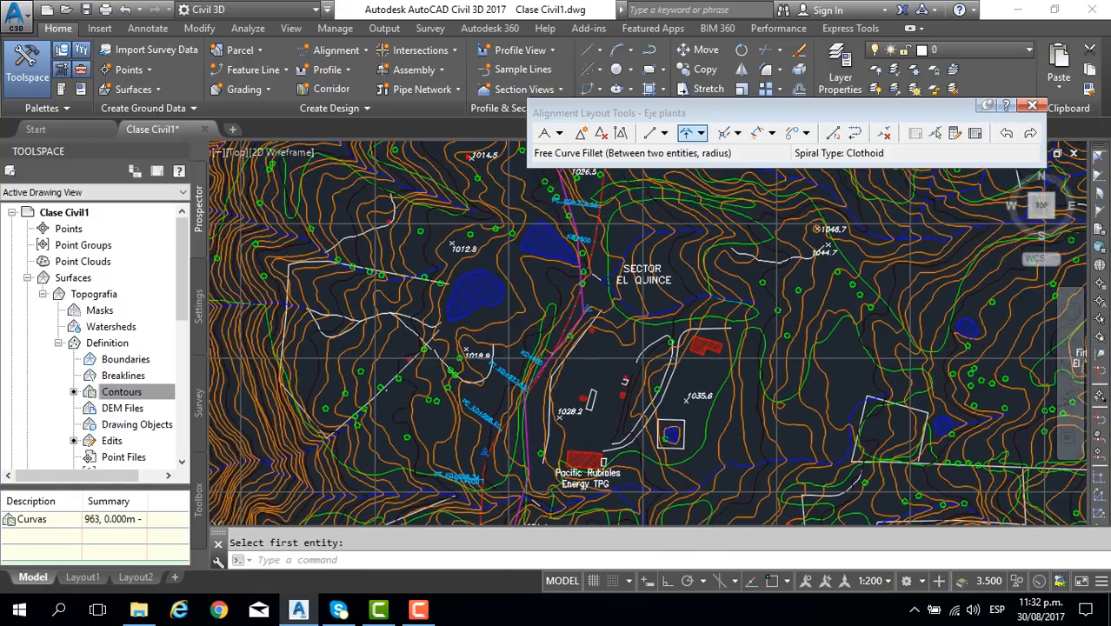
scroll(589, 255, up, 3)
scroll(589, 255, down, 3)
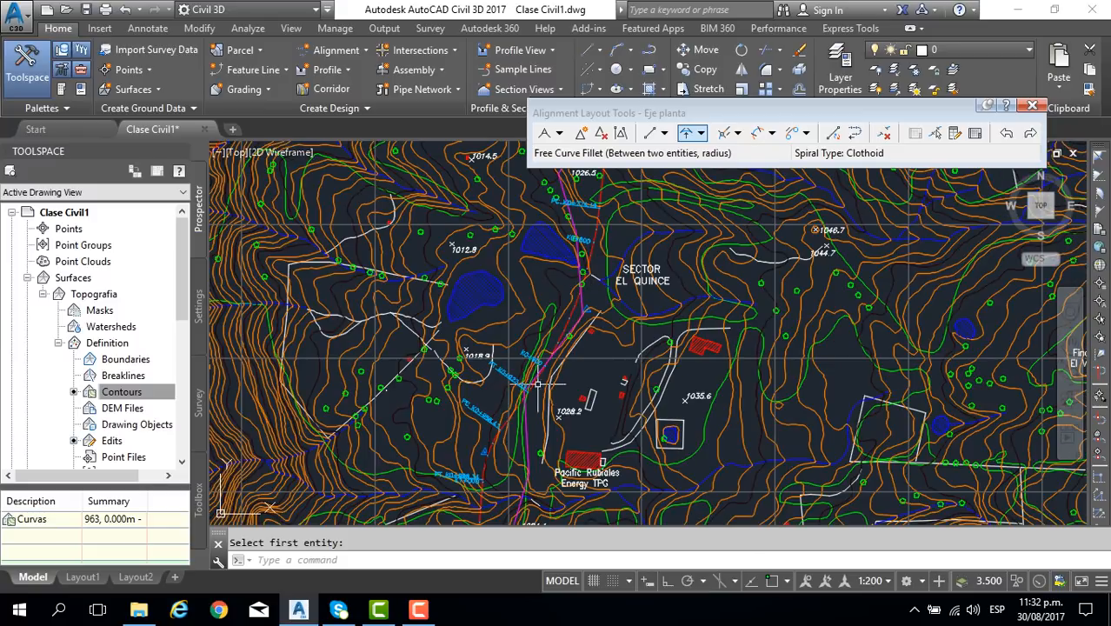
middle_drag(536, 388, 551, 325)
scroll(532, 348, up, 5)
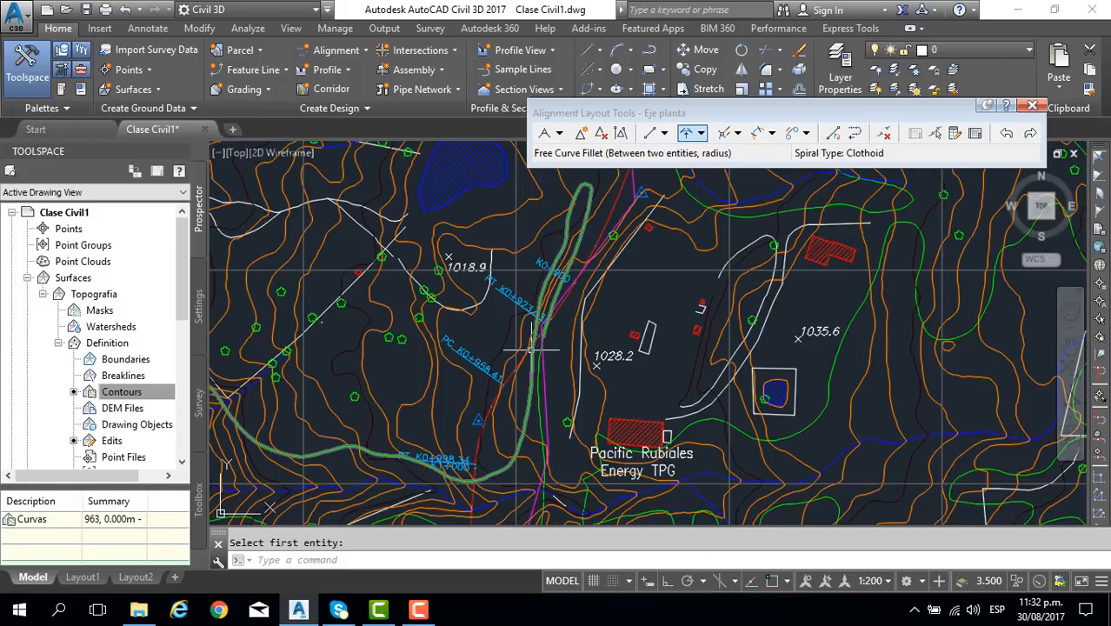
scroll(531, 348, down, 1)
scroll(530, 348, down, 3)
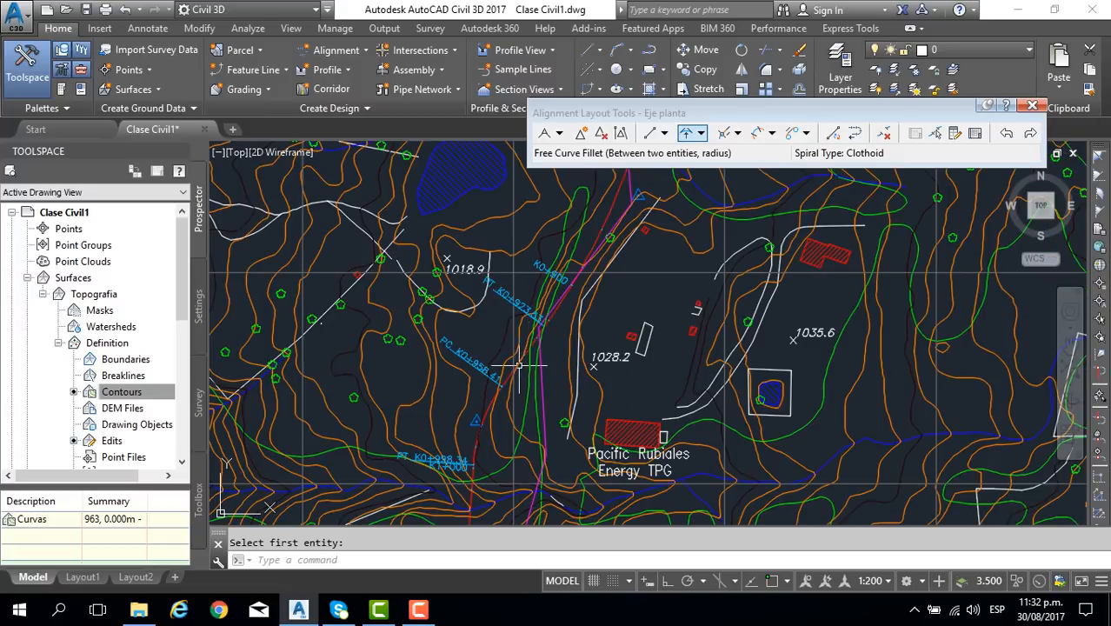
Follow the alignment from K1+000 past Finca Las Acacias to the Casablanca vertex and inspect its tangents and grips.
mouse_move(530, 348)
middle_down()
mouse_move(538, 193)
mouse_move(513, 112)
middle_up()
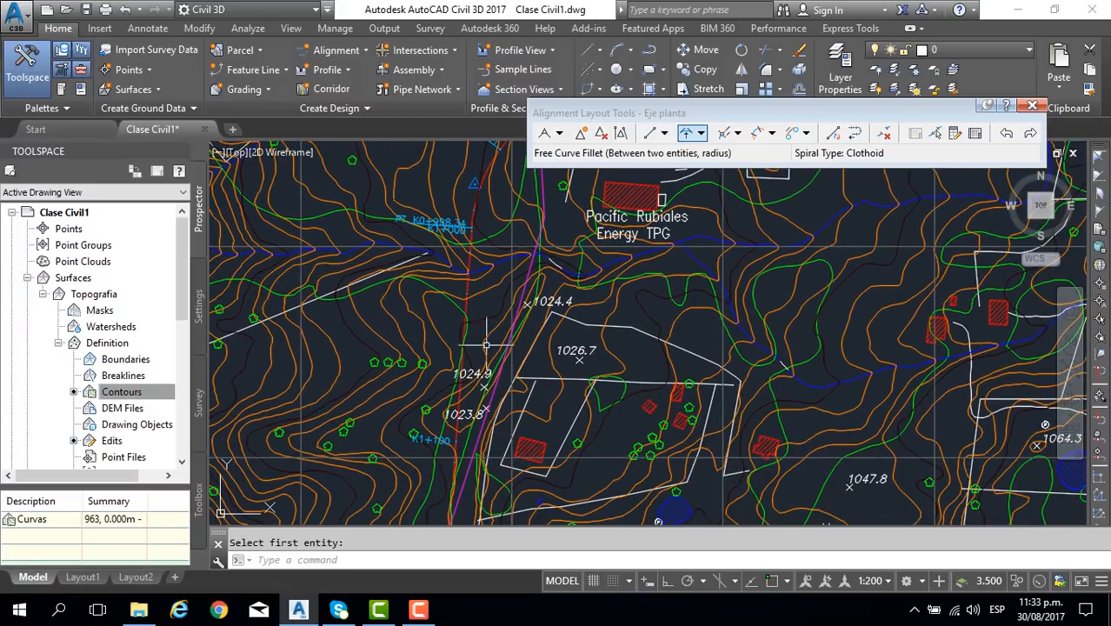
middle_drag(487, 356, 466, 155)
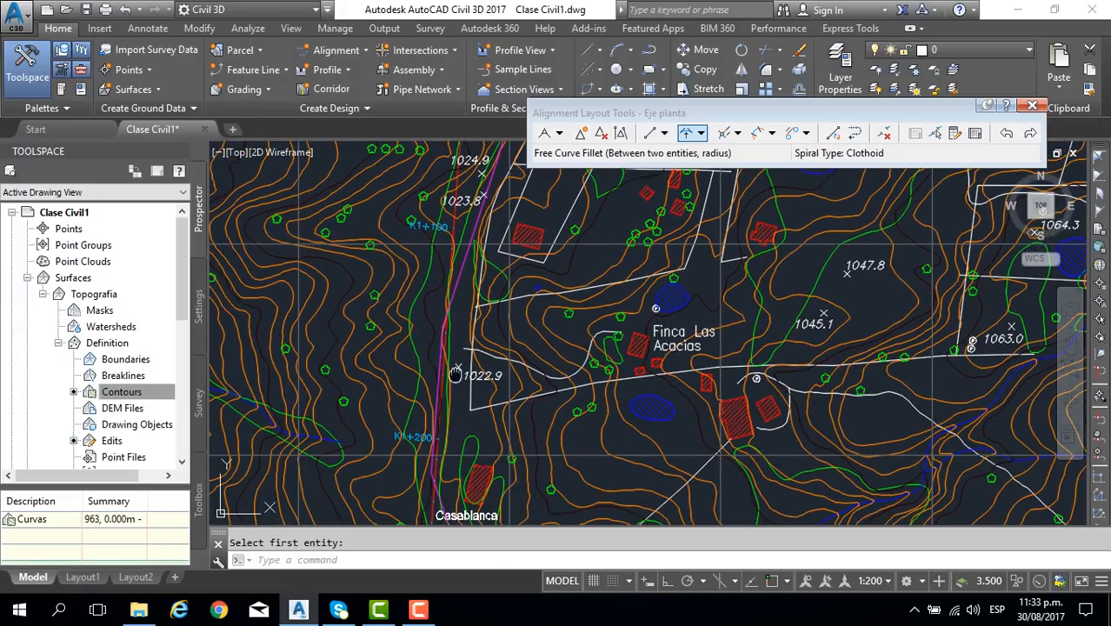
middle_drag(455, 360, 467, 206)
scroll(470, 316, up, 1)
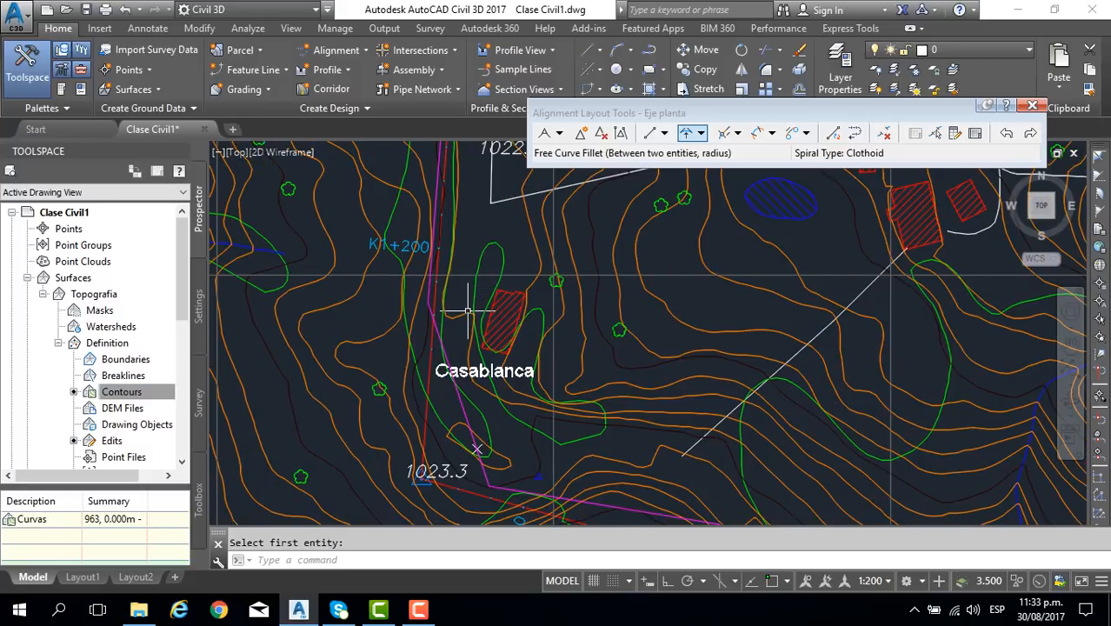
scroll(461, 339, down, 3)
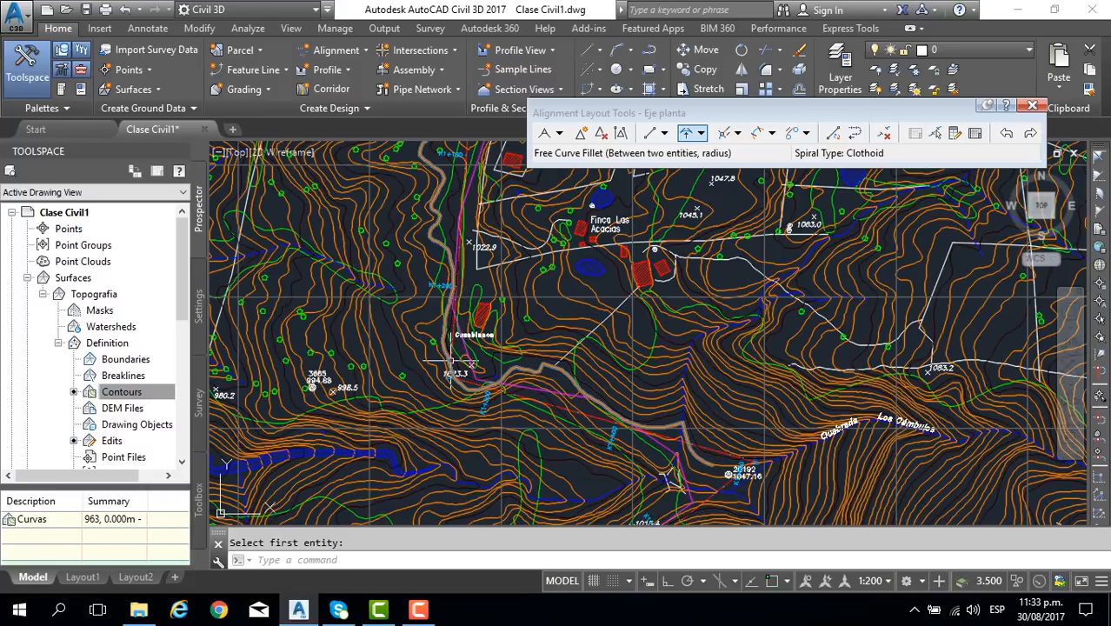
scroll(451, 358, up, 4)
key(Escape)
scroll(451, 360, down, 4)
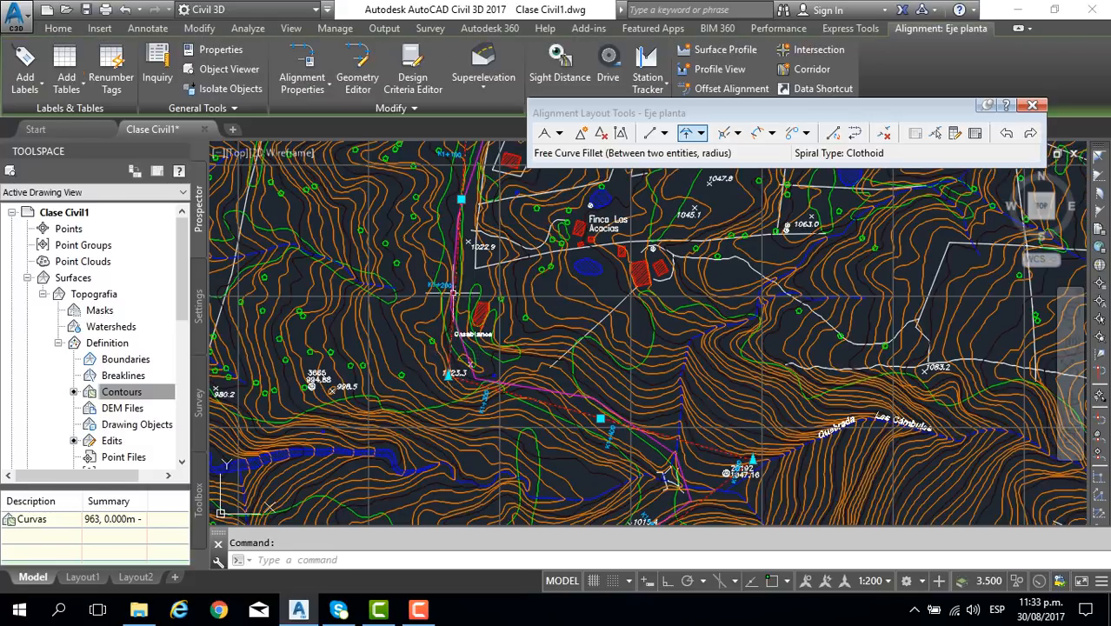
scroll(437, 294, up, 6)
scroll(436, 294, down, 6)
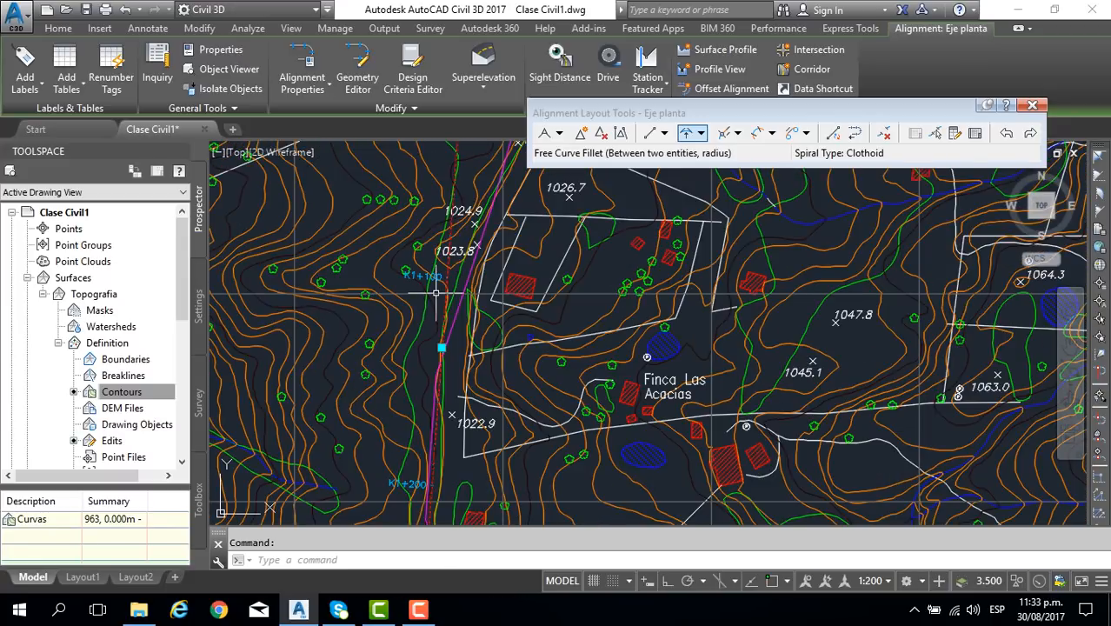
Add a free curve fillet with a 130 m radius and a solution angle less than 180 at the Casablanca vertex.
middle_drag(434, 345, 424, 163)
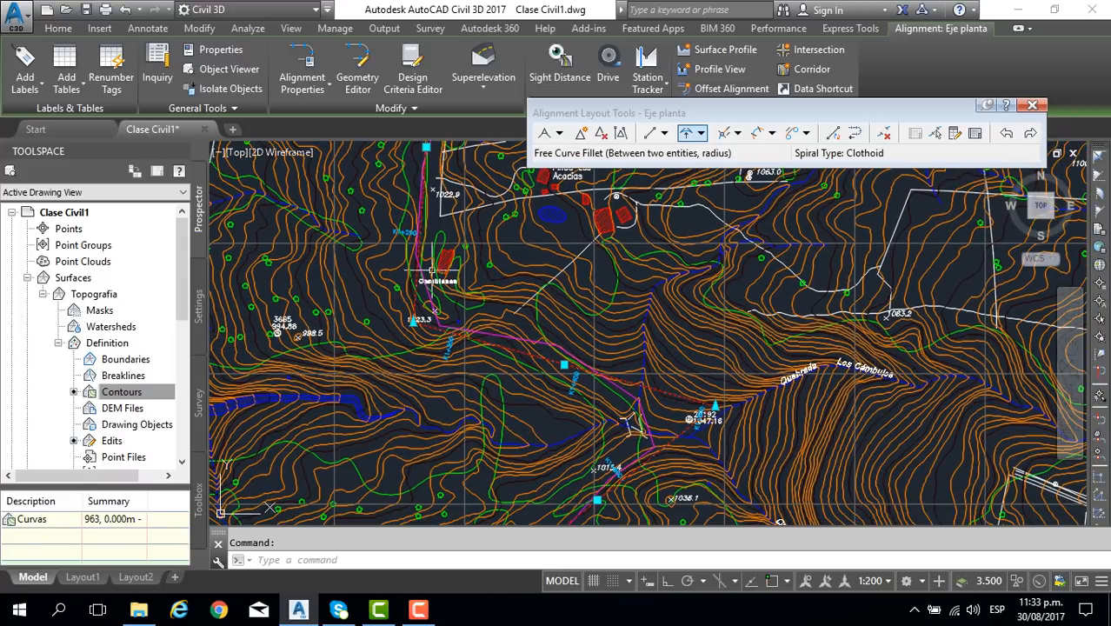
scroll(436, 288, up, 2)
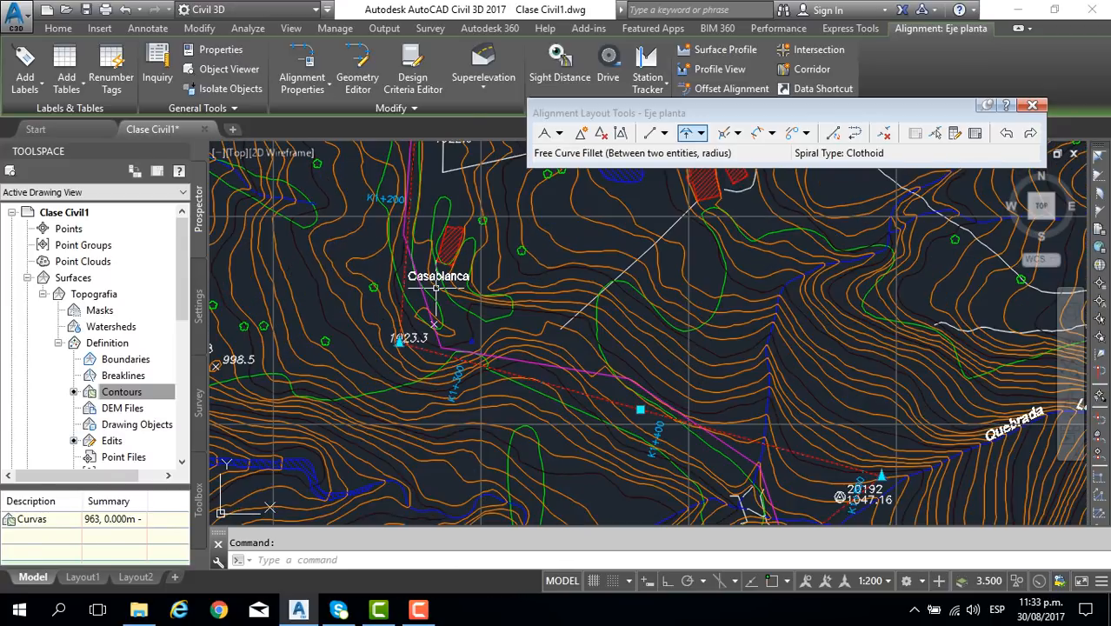
click(687, 134)
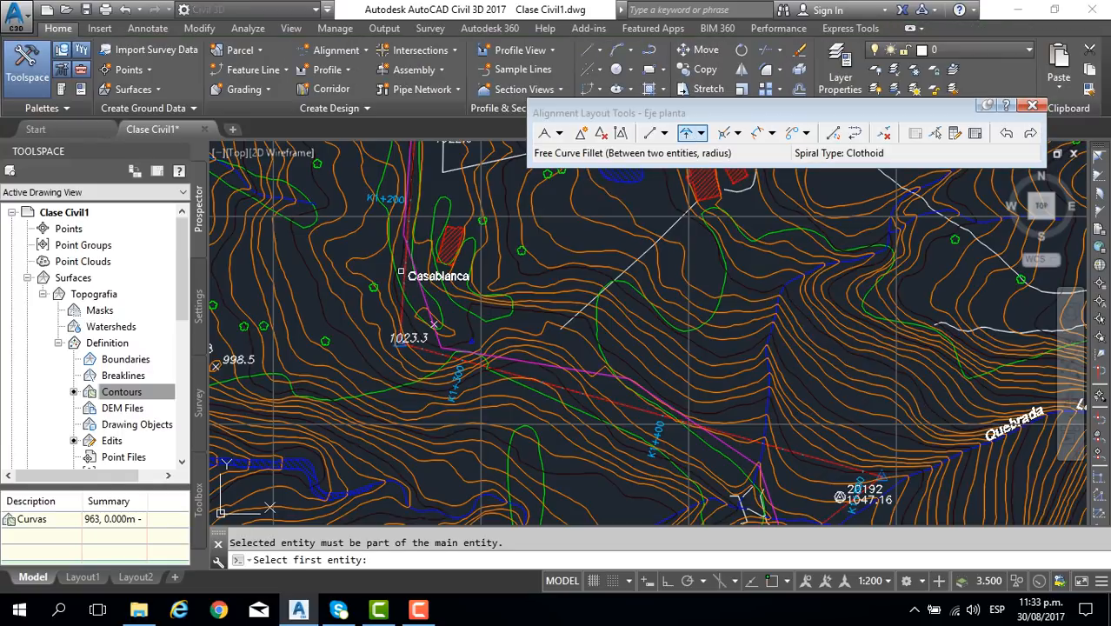
click(405, 272)
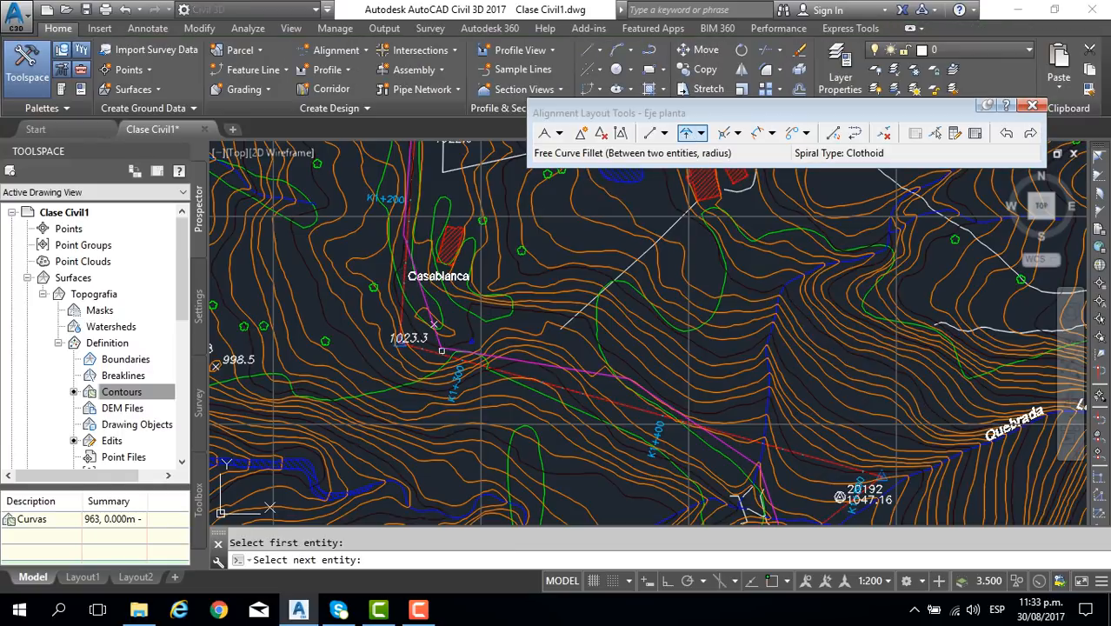
click(435, 352)
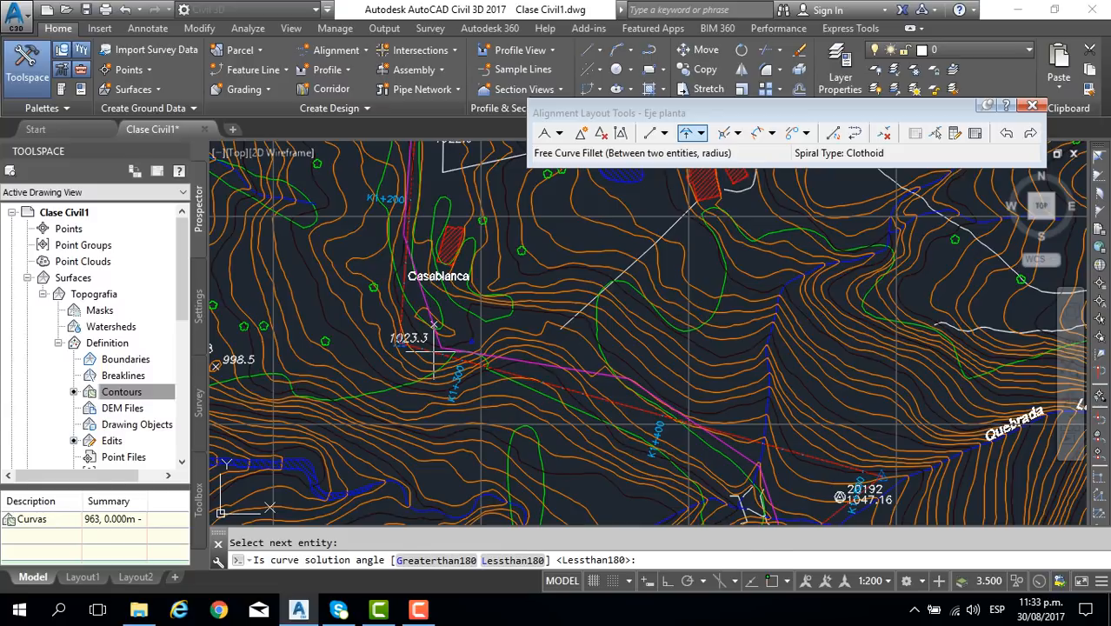
key(Return)
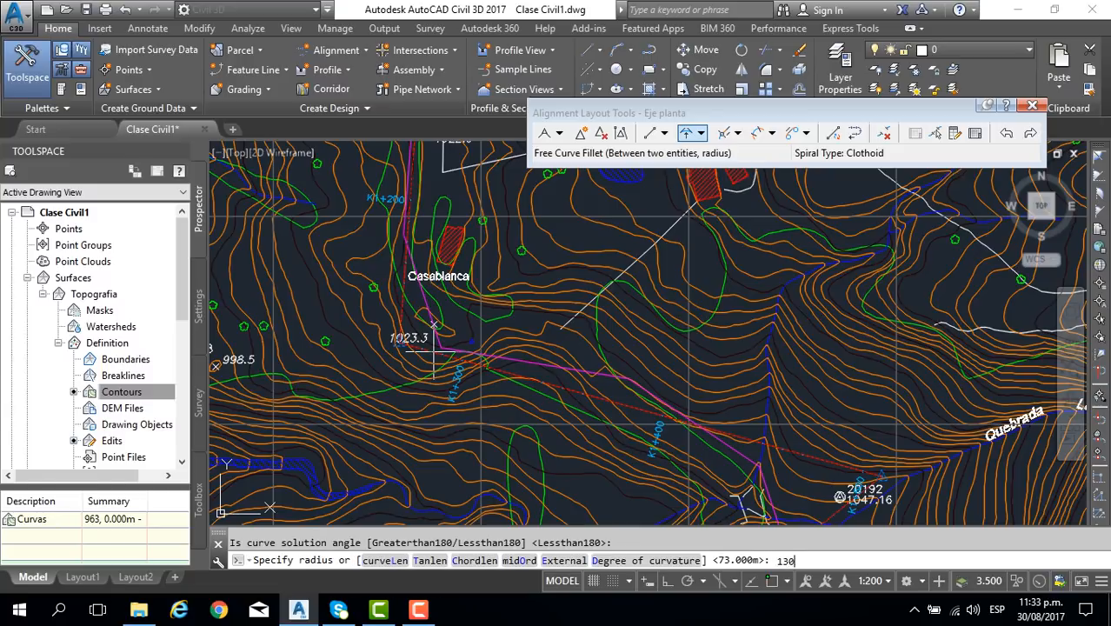
key(Return)
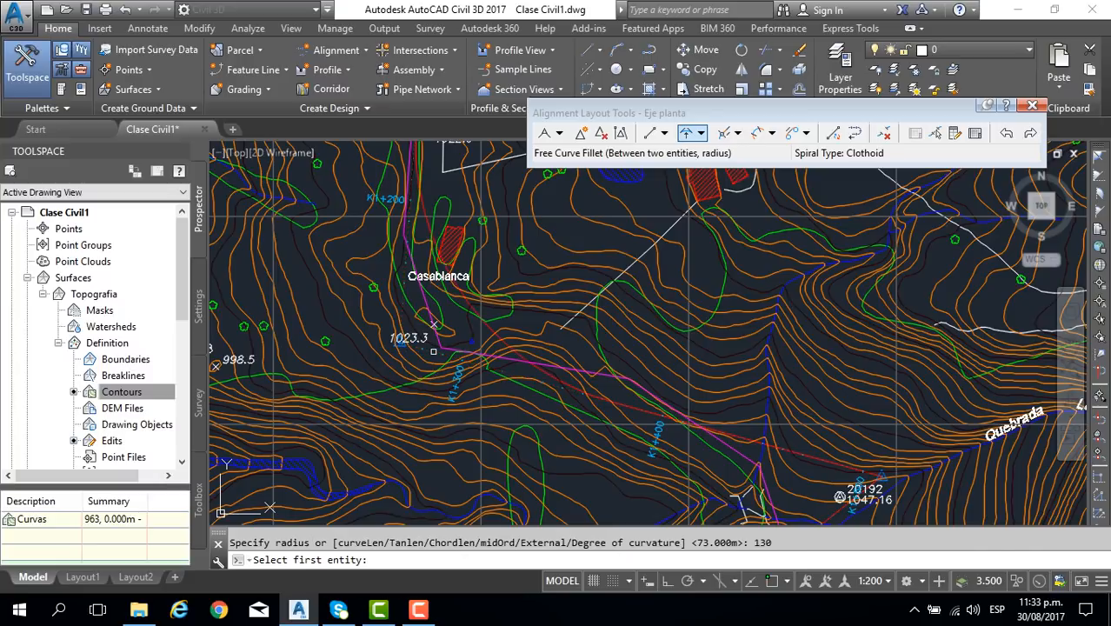
key(Return)
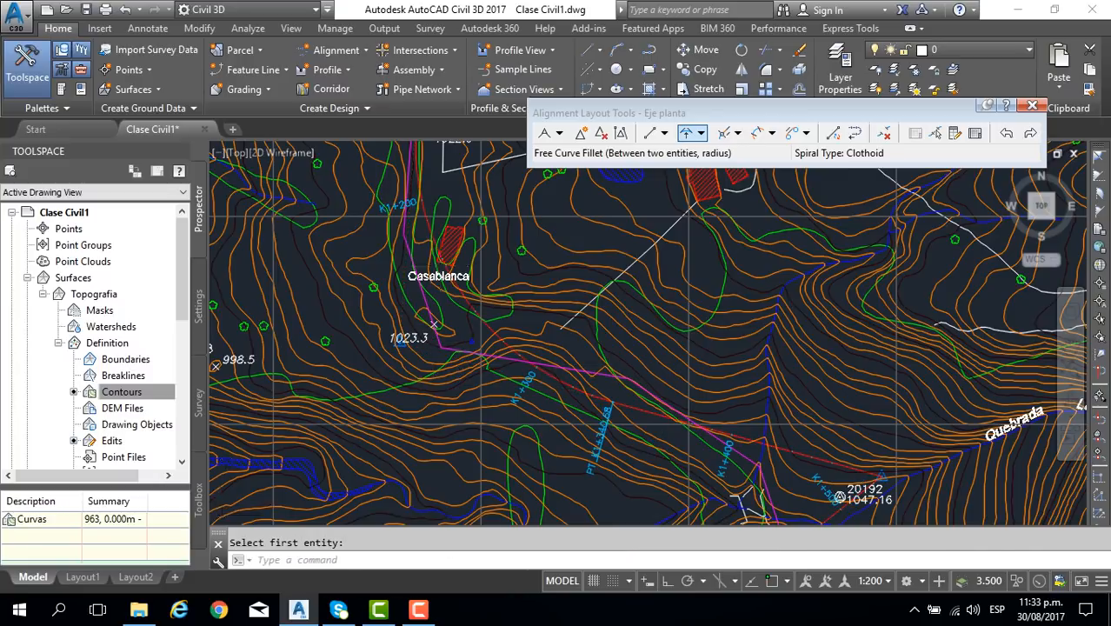
Examine the curve at Casablanca against the magenta line and follow the tangent past its PT to the vertex beside point 20192.
scroll(444, 236, up, 4)
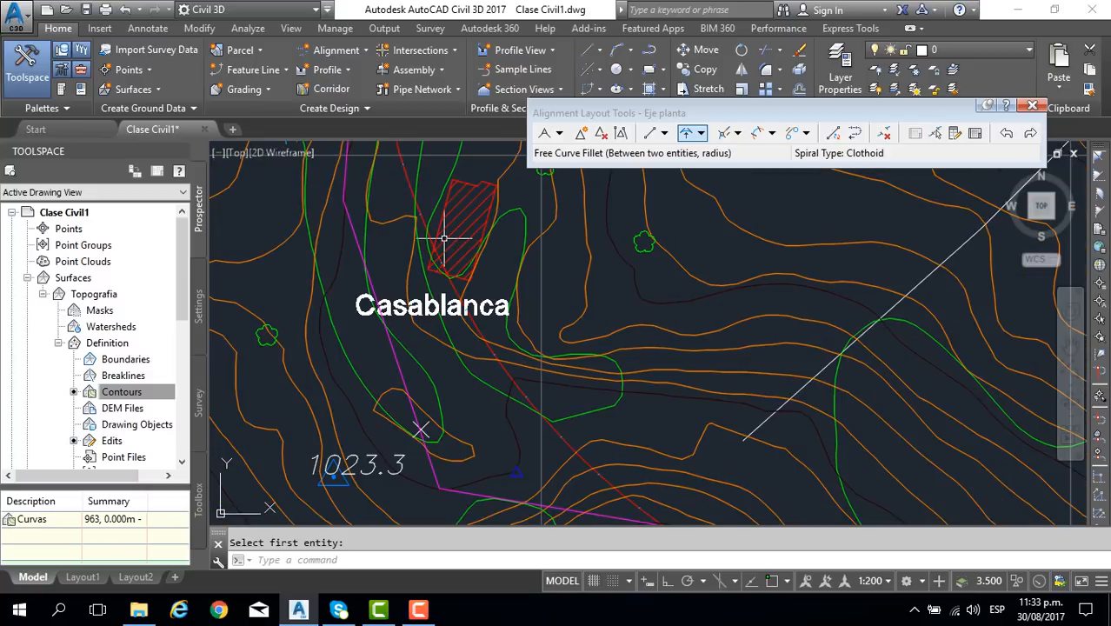
scroll(443, 237, down, 1)
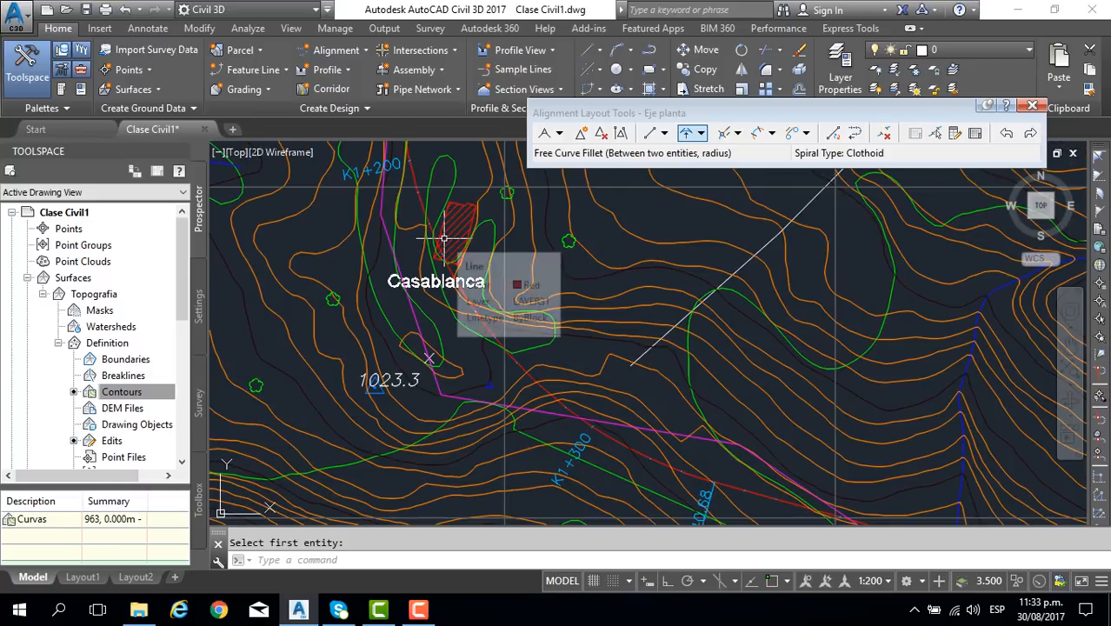
scroll(375, 303, down, 2)
mouse_move(424, 370)
middle_down()
mouse_move(384, 261)
mouse_move(350, 219)
middle_up()
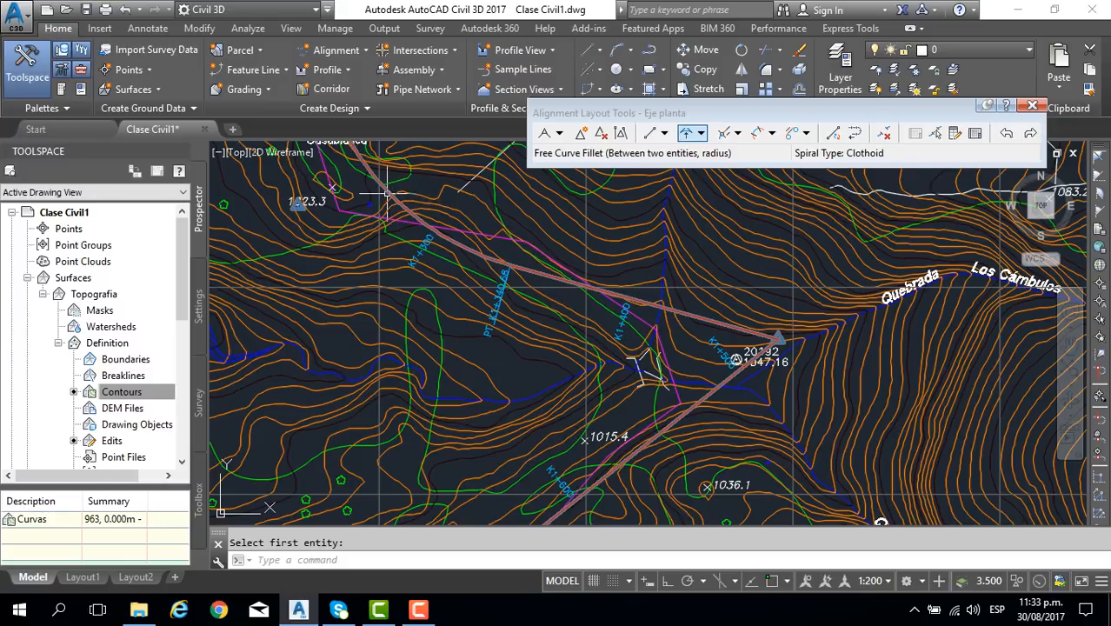
scroll(387, 193, up, 4)
click(388, 193)
scroll(391, 256, down, 4)
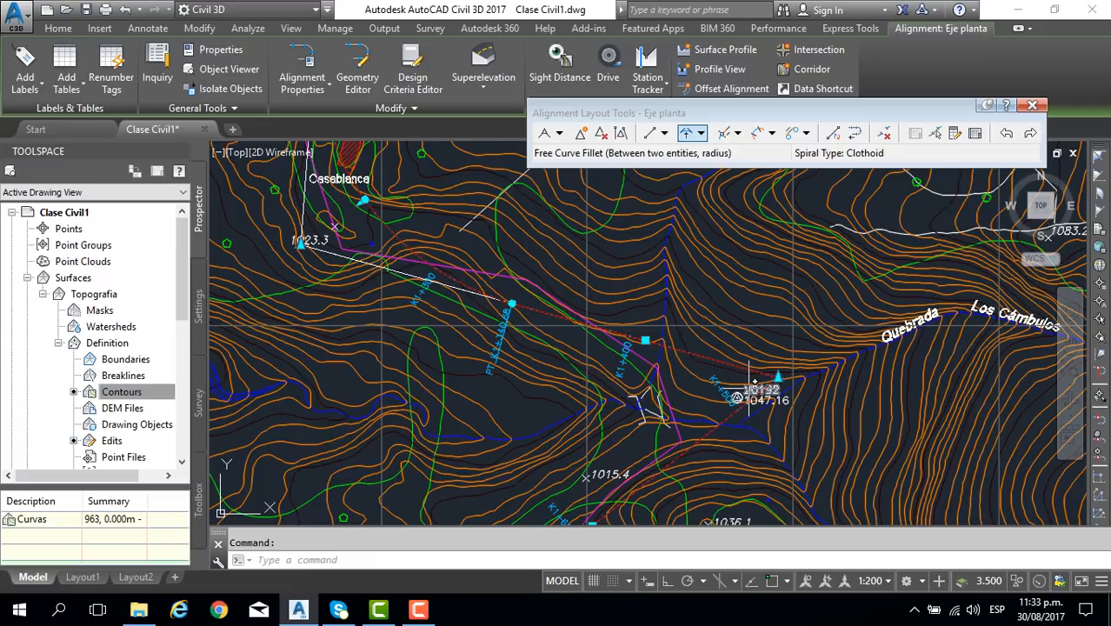
scroll(745, 392, up, 4)
scroll(734, 342, down, 2)
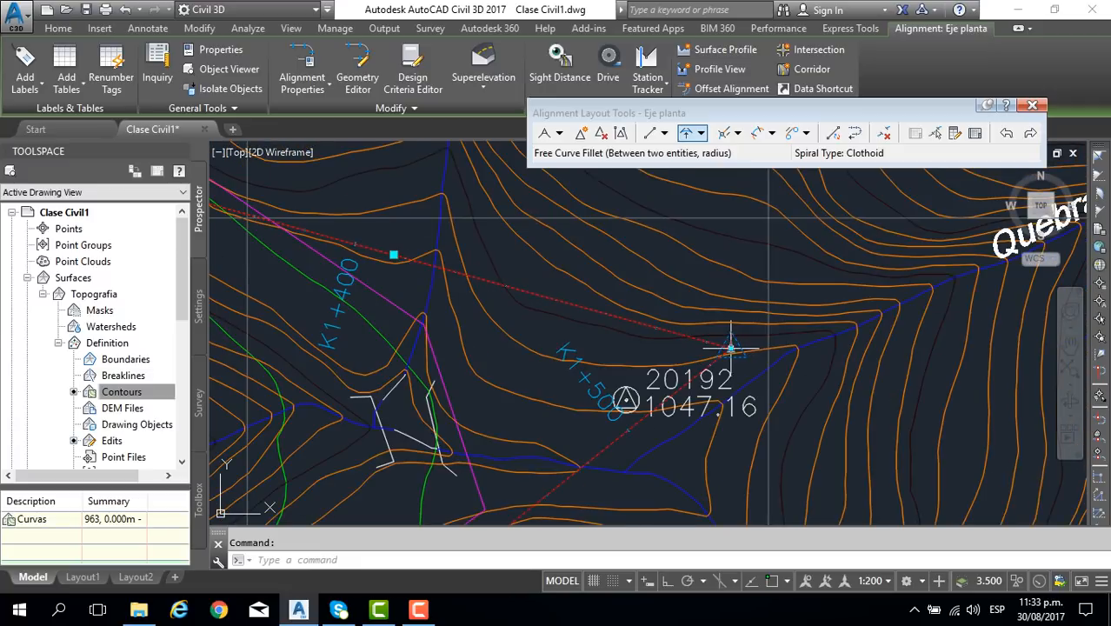
scroll(731, 348, down, 2)
mouse_move(731, 348)
middle_down()
mouse_move(695, 300)
mouse_move(653, 278)
middle_up()
key(Escape)
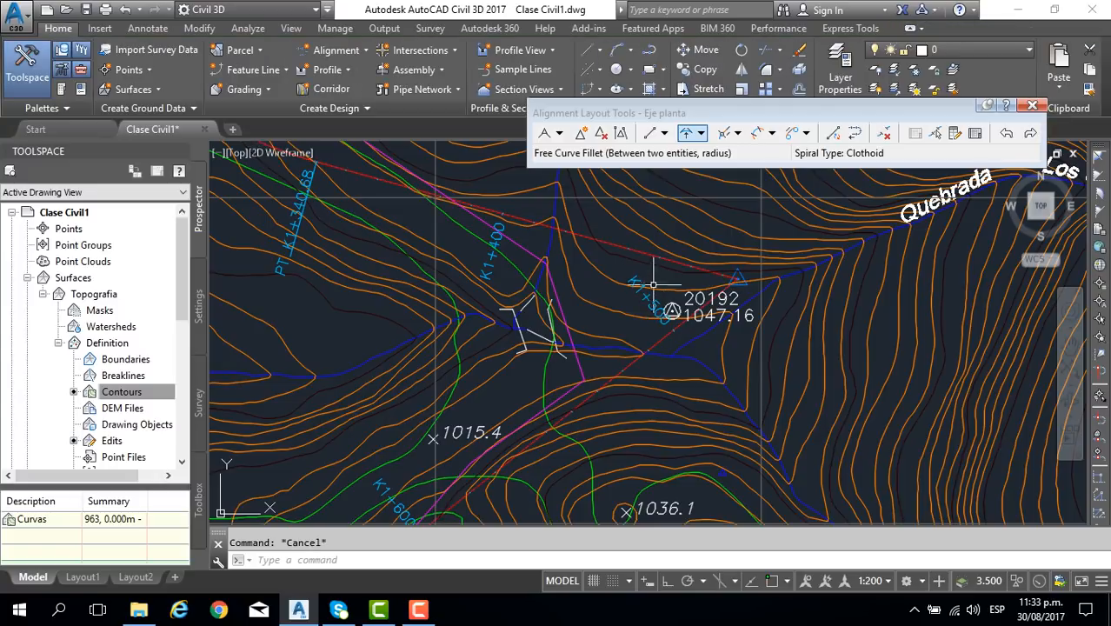
Try to add a free curve fillet with a solution angle less than 180 between the tangents meeting beside point 20192.
click(685, 133)
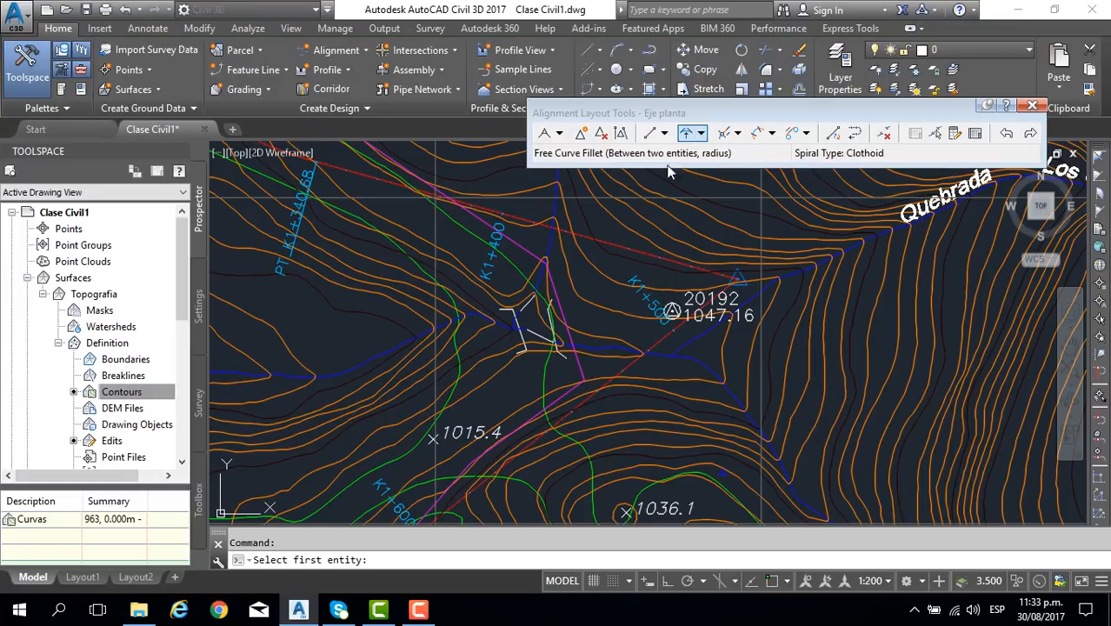
click(607, 240)
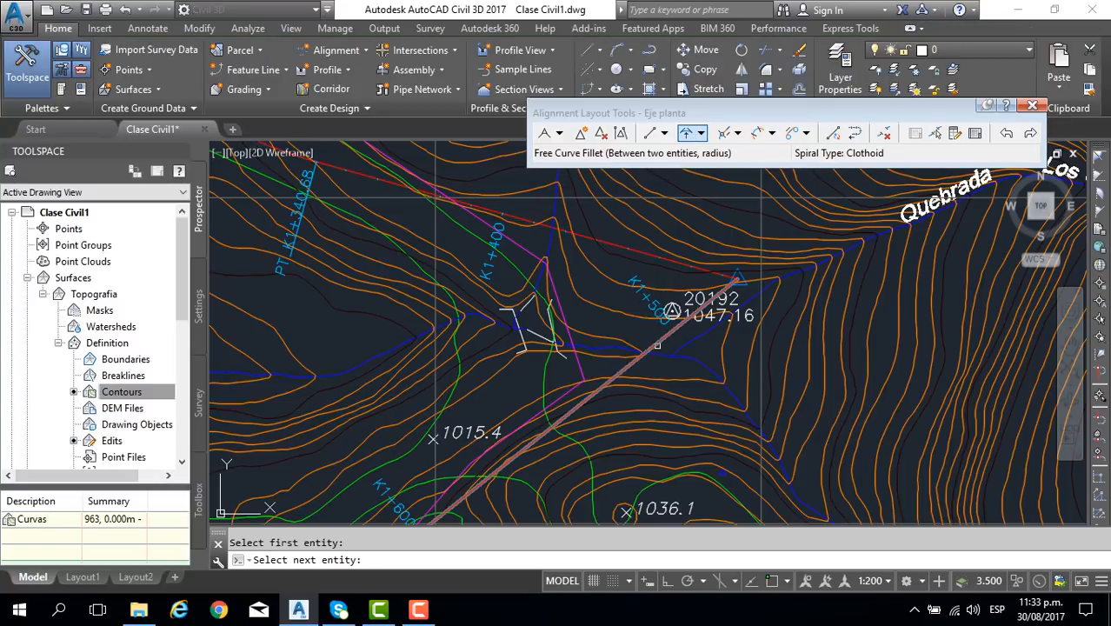
click(657, 345)
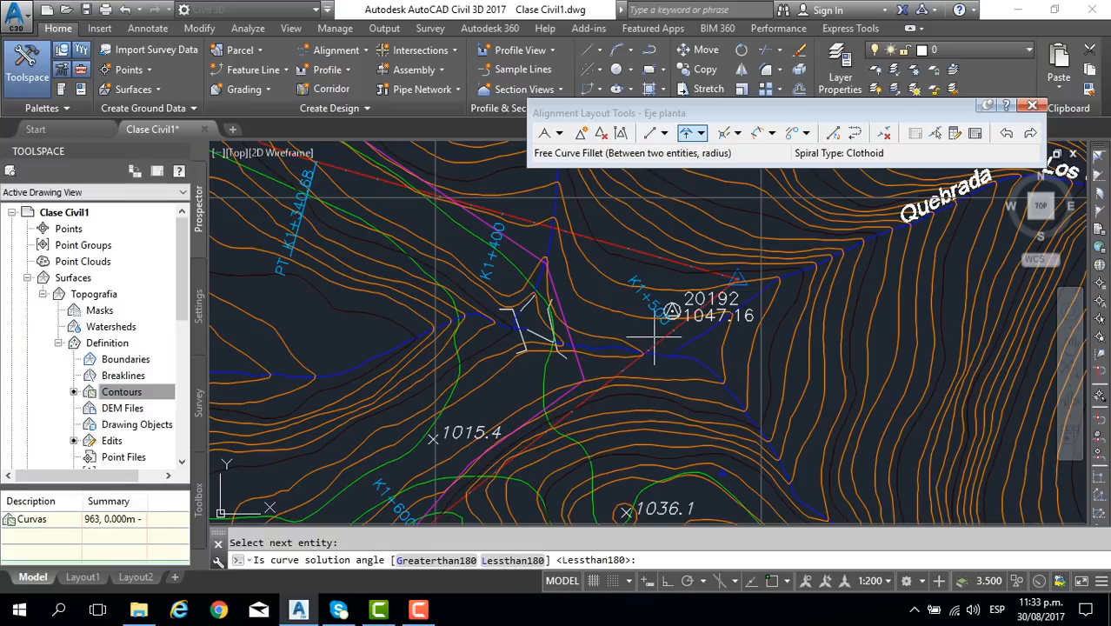
scroll(655, 343, down, 1)
middle_drag(654, 338, 669, 314)
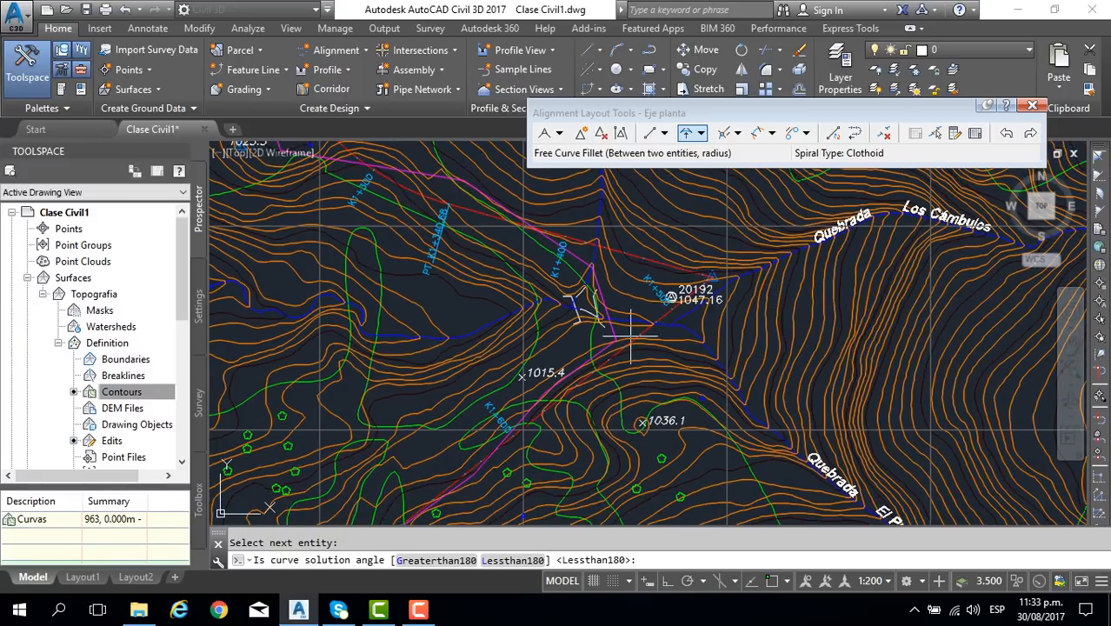
mouse_move(627, 338)
middle_down()
mouse_move(641, 254)
mouse_move(631, 229)
mouse_move(622, 304)
middle_up()
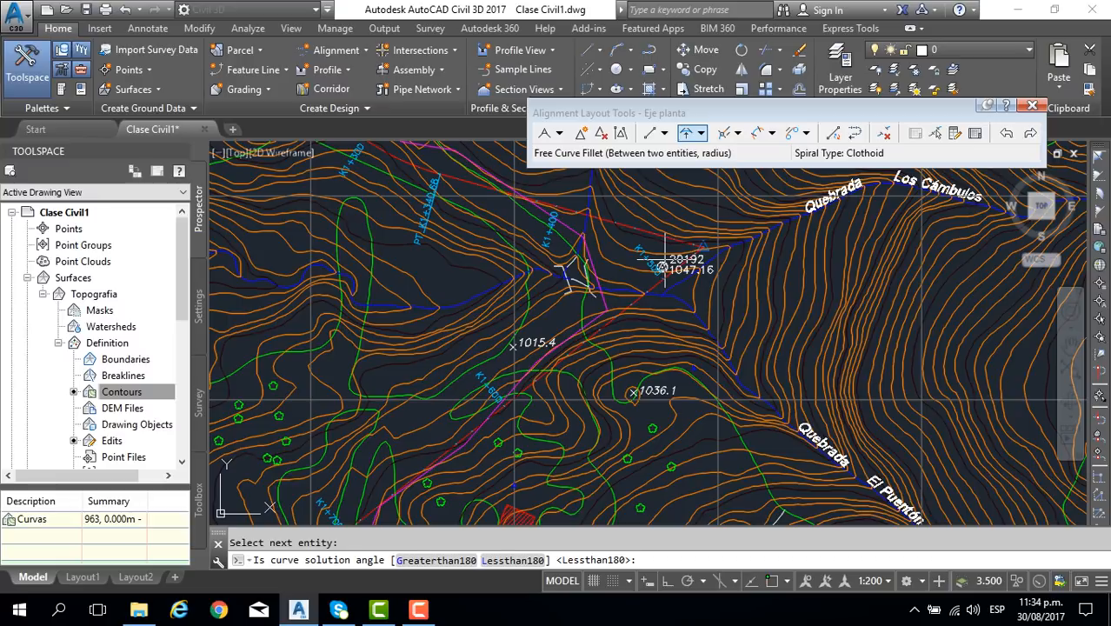
key(Return)
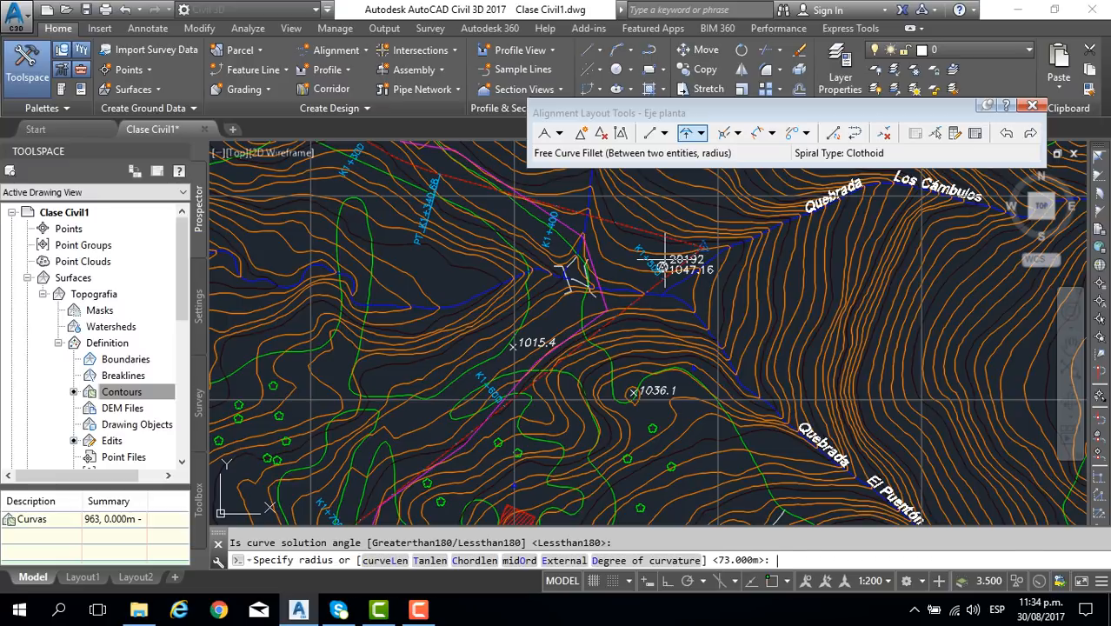
key(Return)
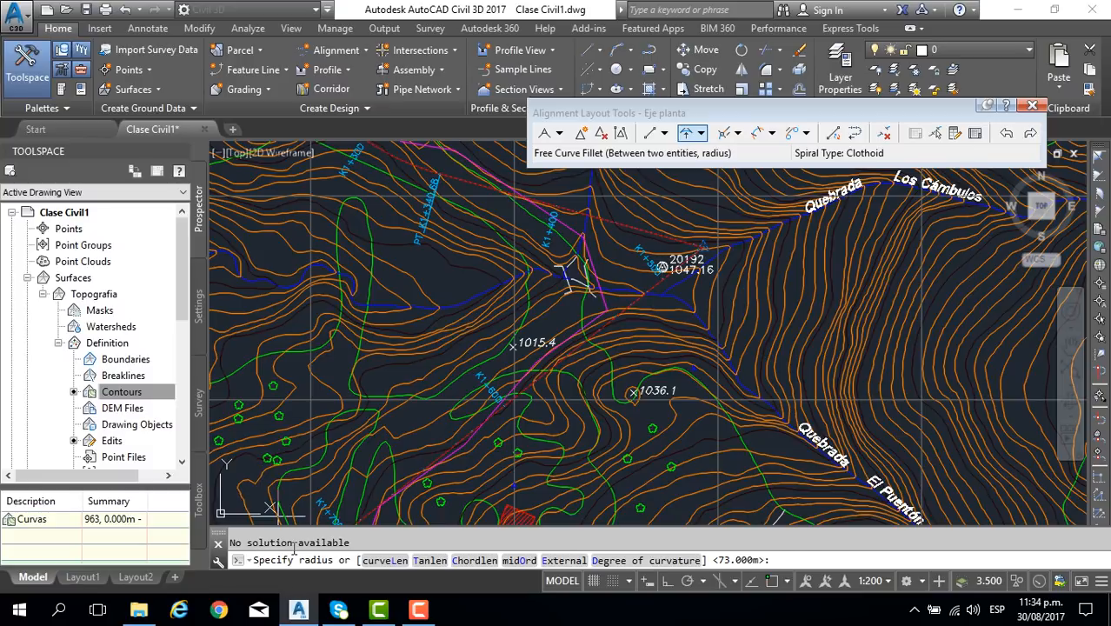
mouse_move(547, 271)
middle_down()
mouse_move(640, 365)
mouse_move(656, 321)
middle_up()
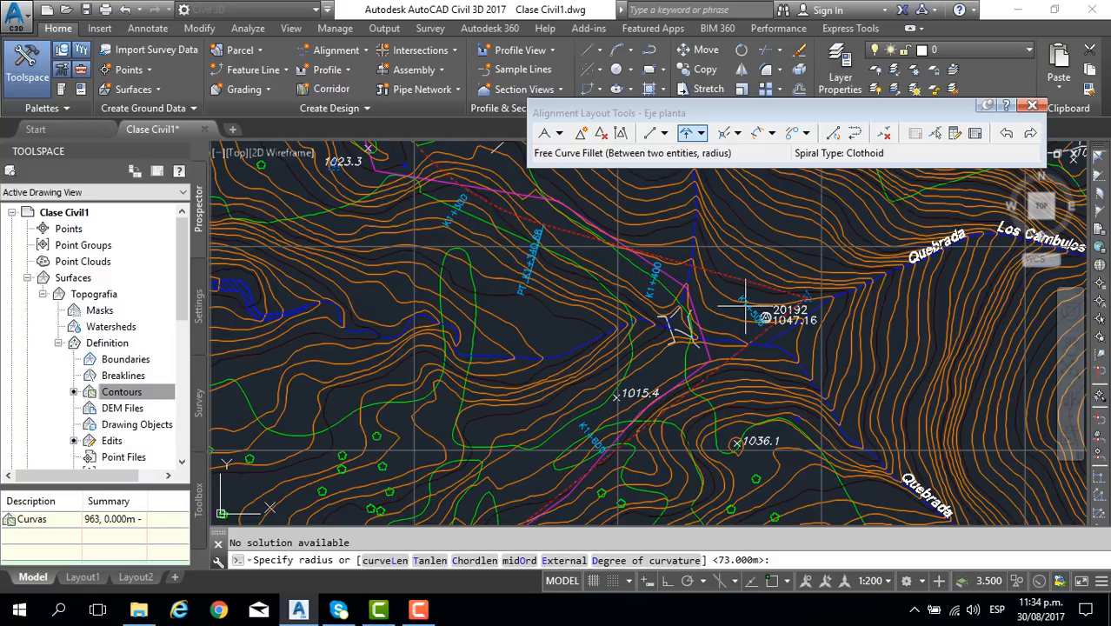
key(Escape)
Move the alignment vertex beside point 20192 westward, closer to the magenta line and the K1+400 stretch.
scroll(744, 306, up, 2)
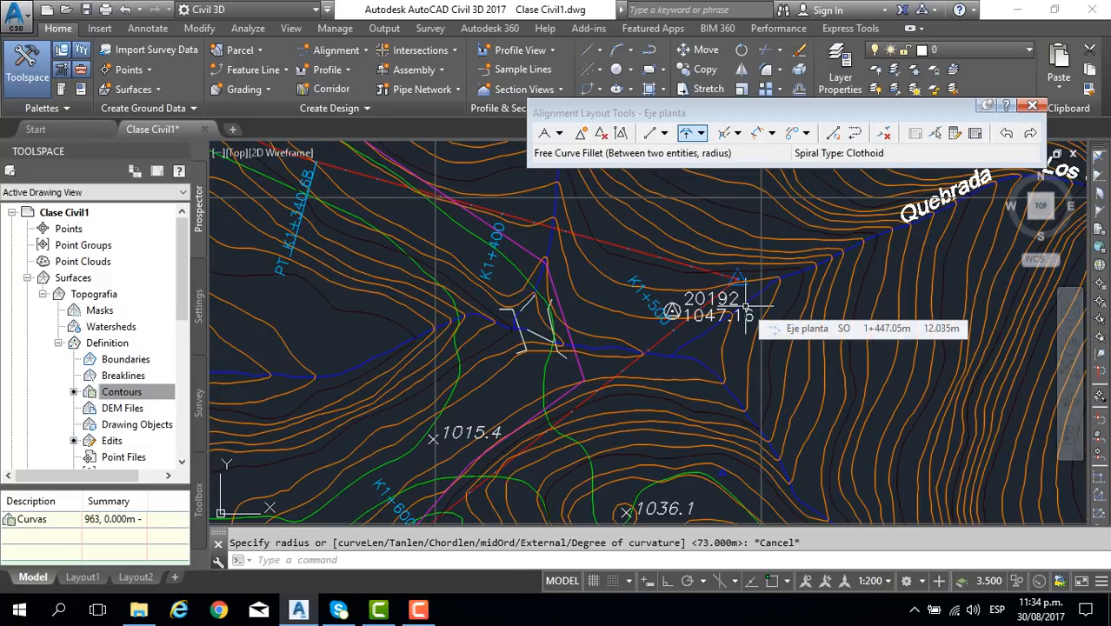
click(677, 266)
scroll(659, 287, down, 3)
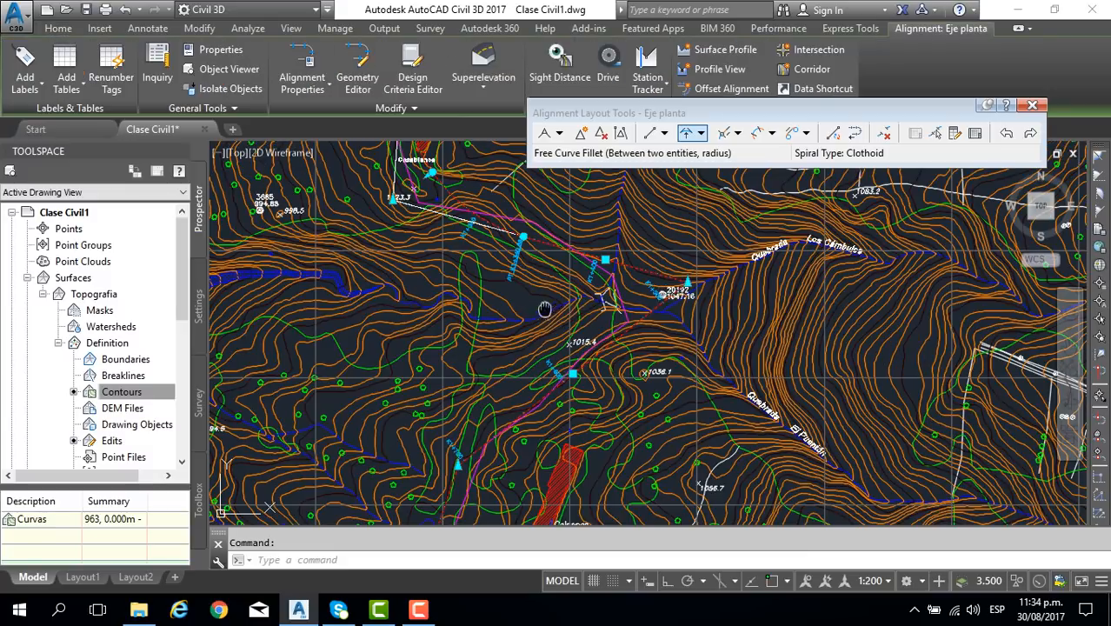
middle_drag(544, 310, 563, 306)
scroll(563, 306, up, 3)
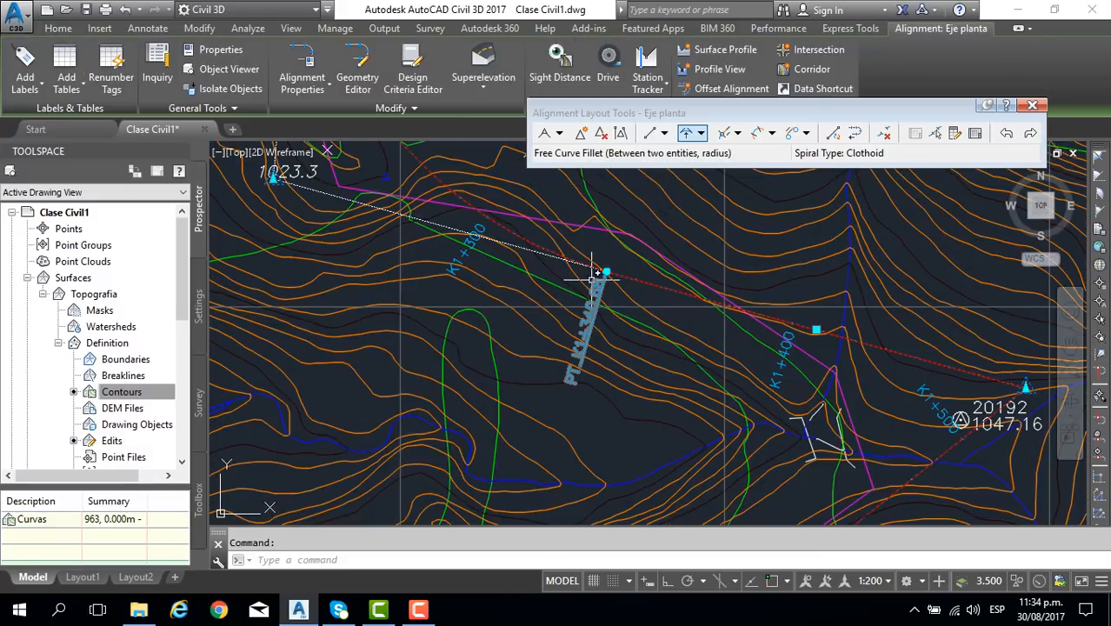
scroll(565, 252, down, 2)
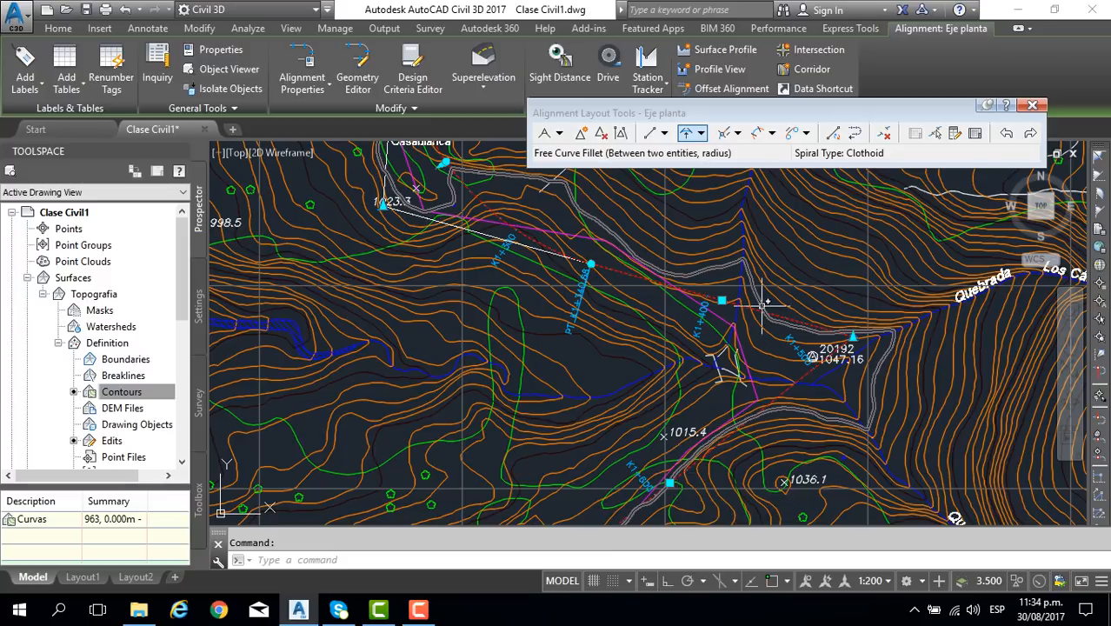
scroll(854, 333, up, 2)
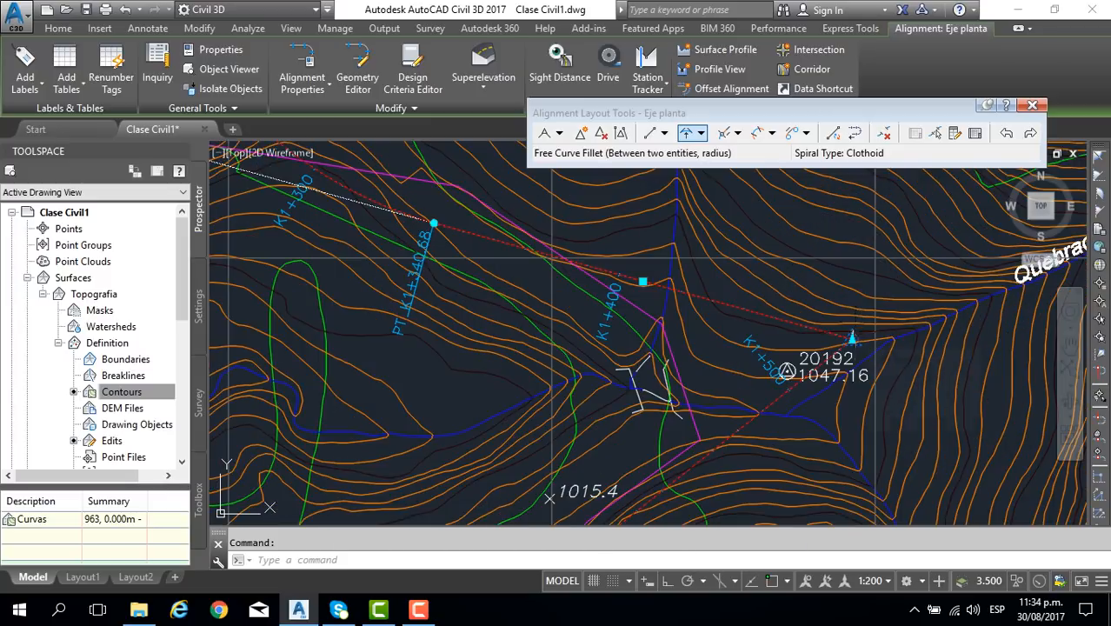
mouse_move(850, 340)
middle_down()
mouse_move(809, 277)
mouse_move(832, 300)
middle_up()
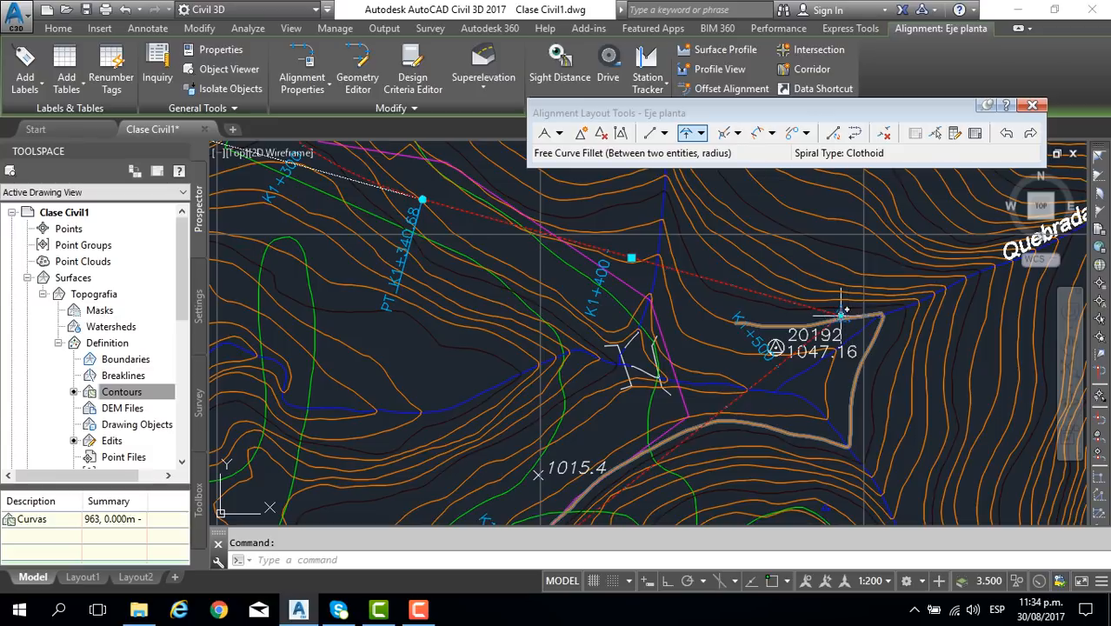
click(842, 319)
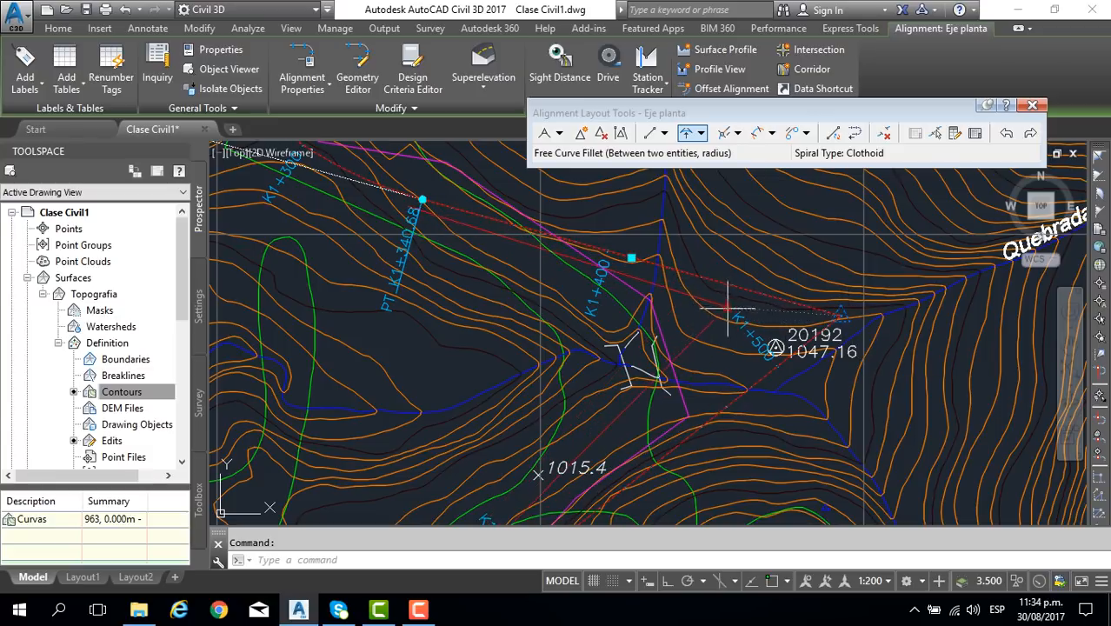
mouse_move(741, 320)
middle_down()
mouse_move(721, 254)
mouse_move(737, 273)
middle_up()
scroll(721, 254, down, 2)
scroll(721, 253, up, 2)
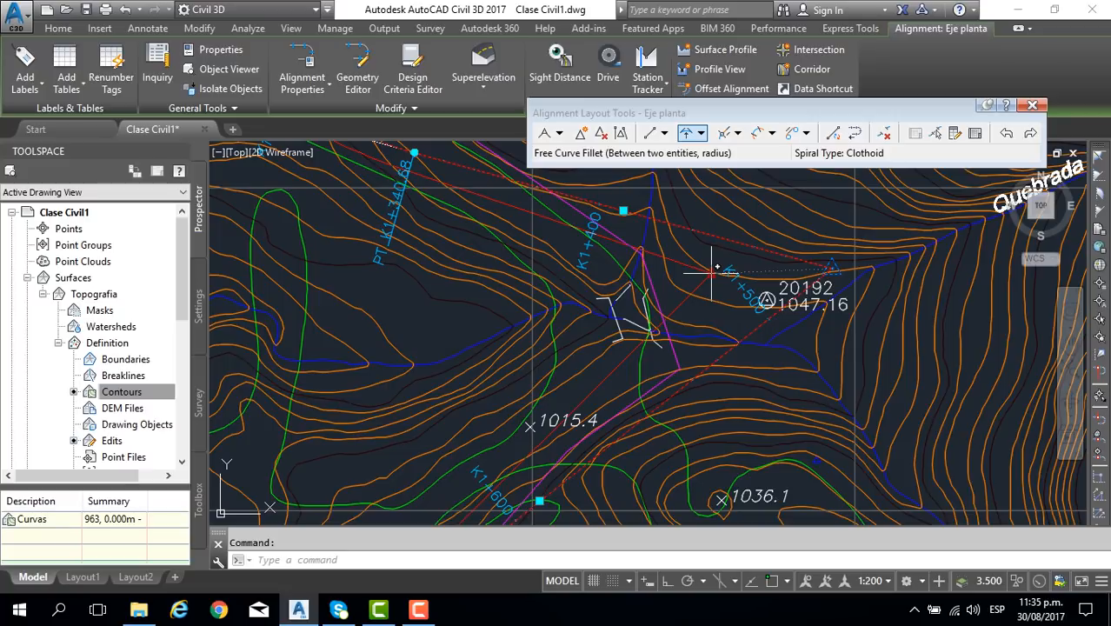
click(711, 272)
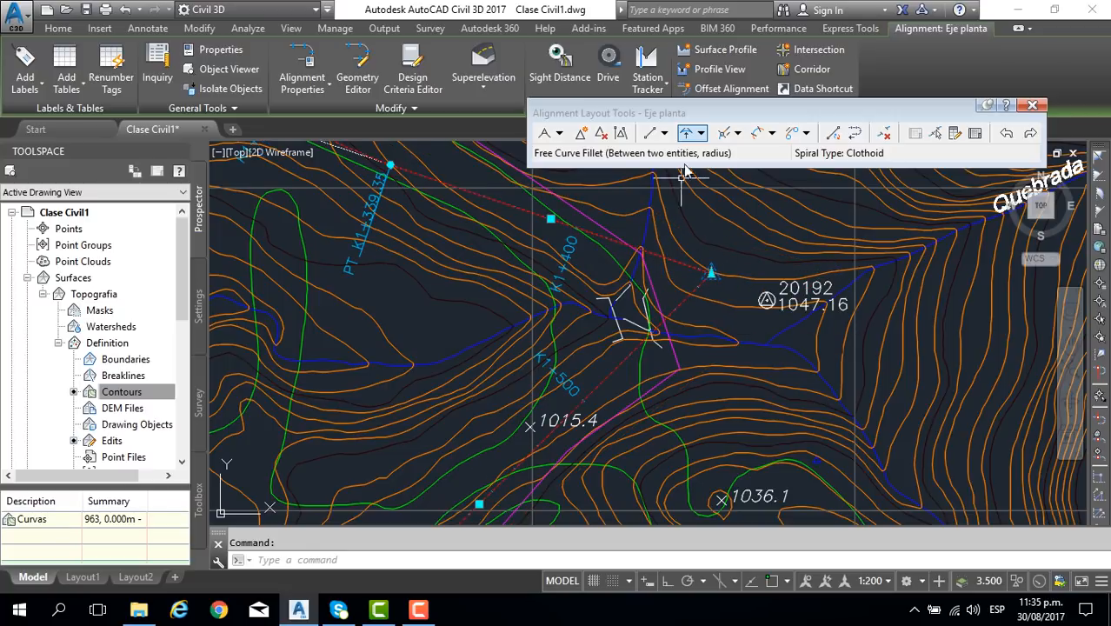
Try to add a 73 m radius free curve fillet, solution angle less than 180, between the tangents meeting beside point 20192.
click(686, 134)
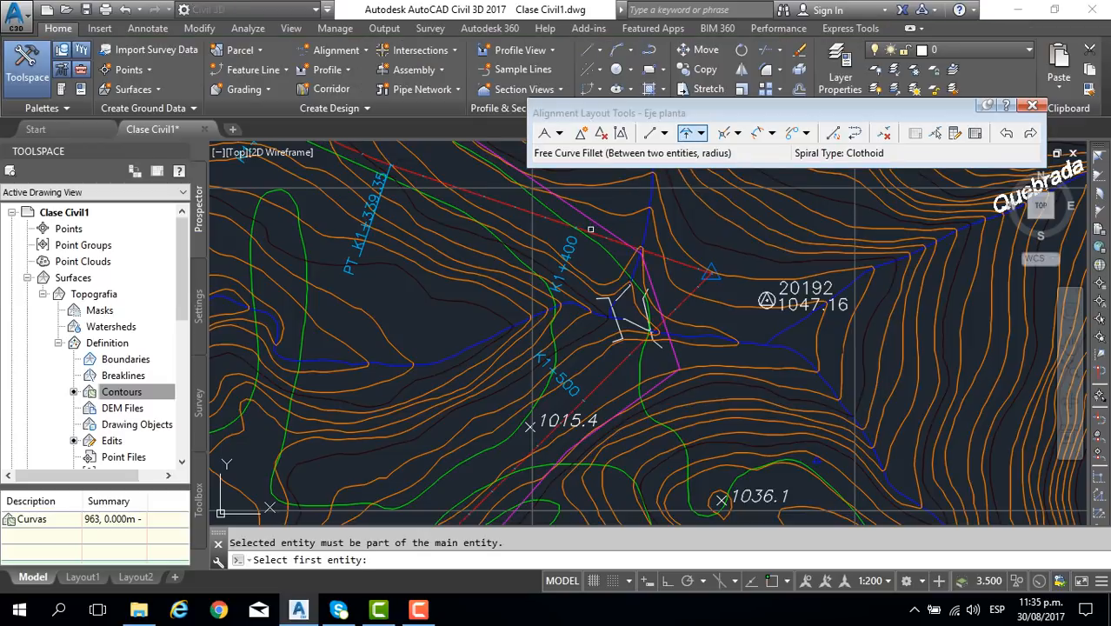
click(590, 232)
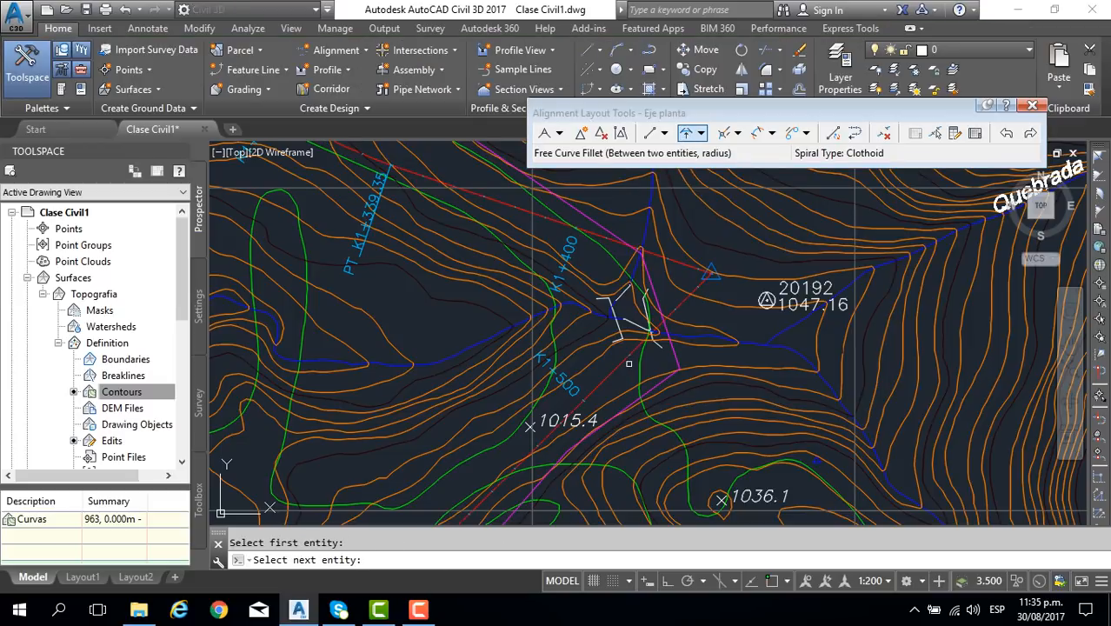
click(623, 364)
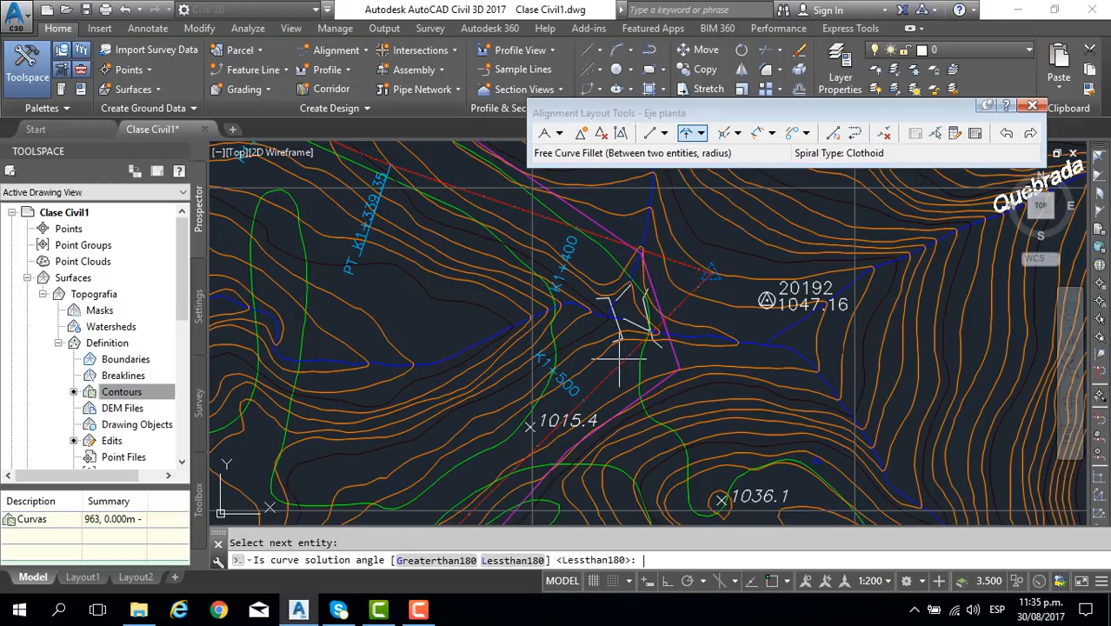
key(Return)
key(Return)
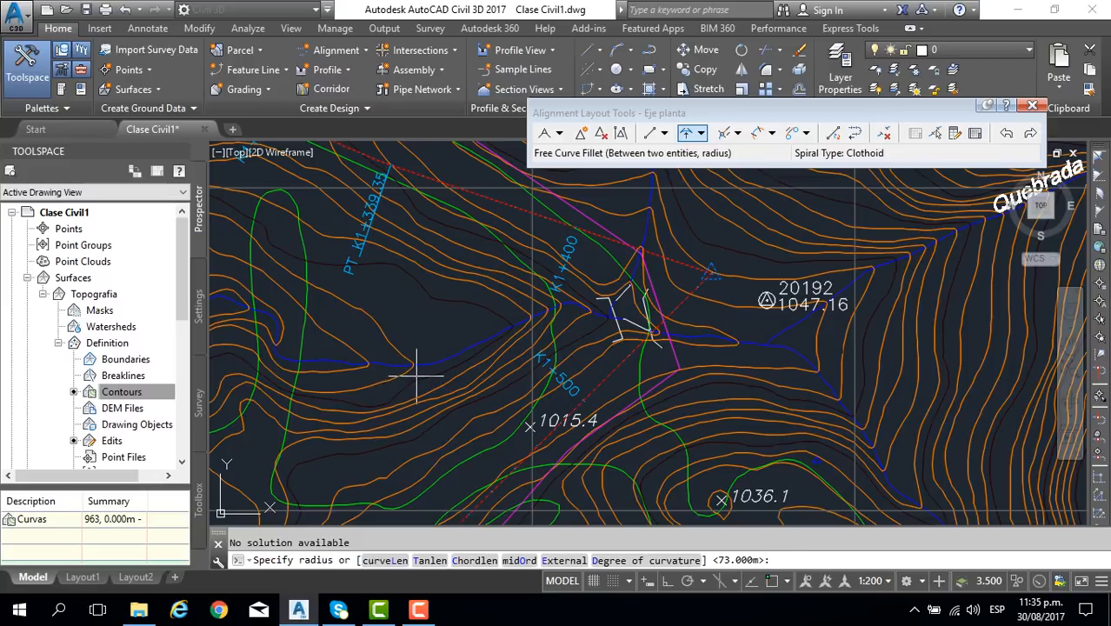
key(Escape)
Examine the alignment from the Casablanca curve along its exit tangent to the vertex beside point 20192.
mouse_move(418, 377)
middle_down()
mouse_move(494, 340)
mouse_move(541, 363)
mouse_move(548, 379)
middle_up()
scroll(535, 358, down, 5)
scroll(547, 365, up, 5)
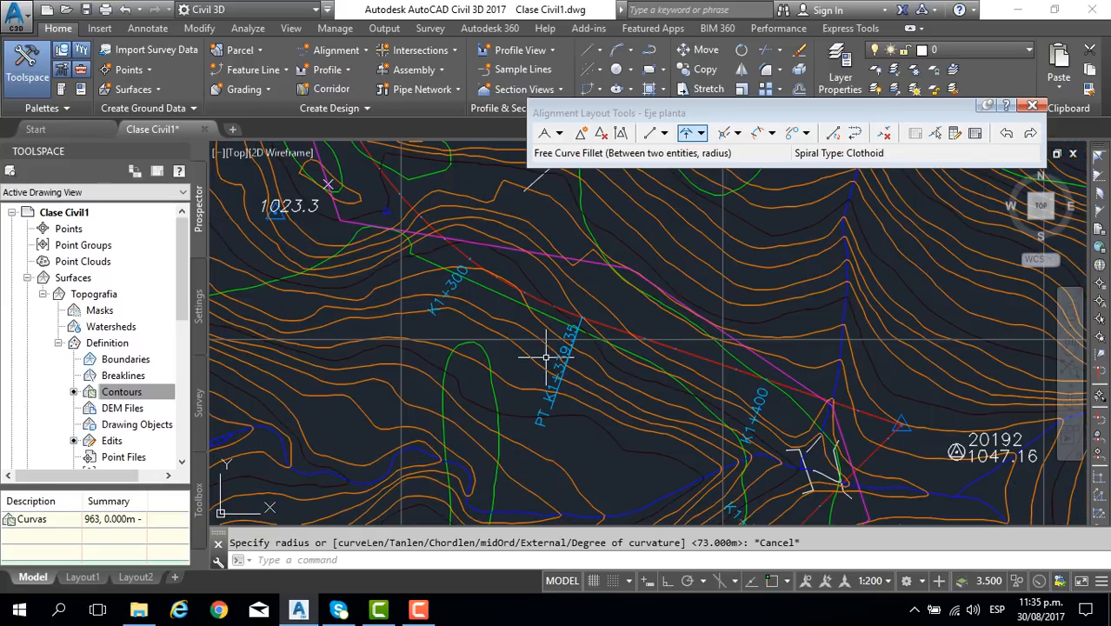
click(546, 297)
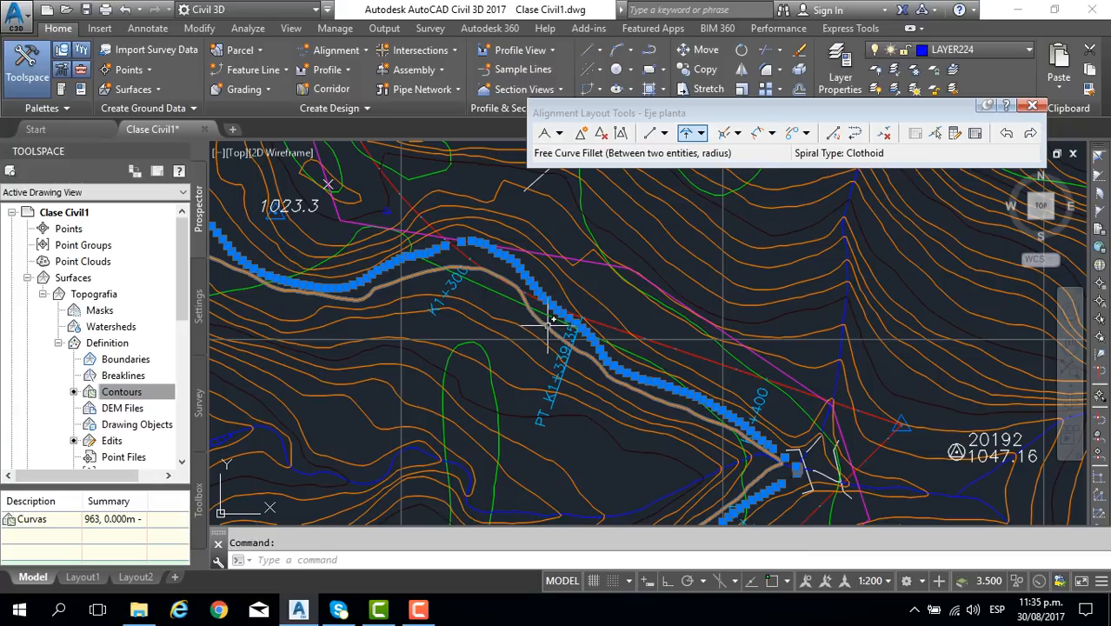
key(Escape)
click(525, 323)
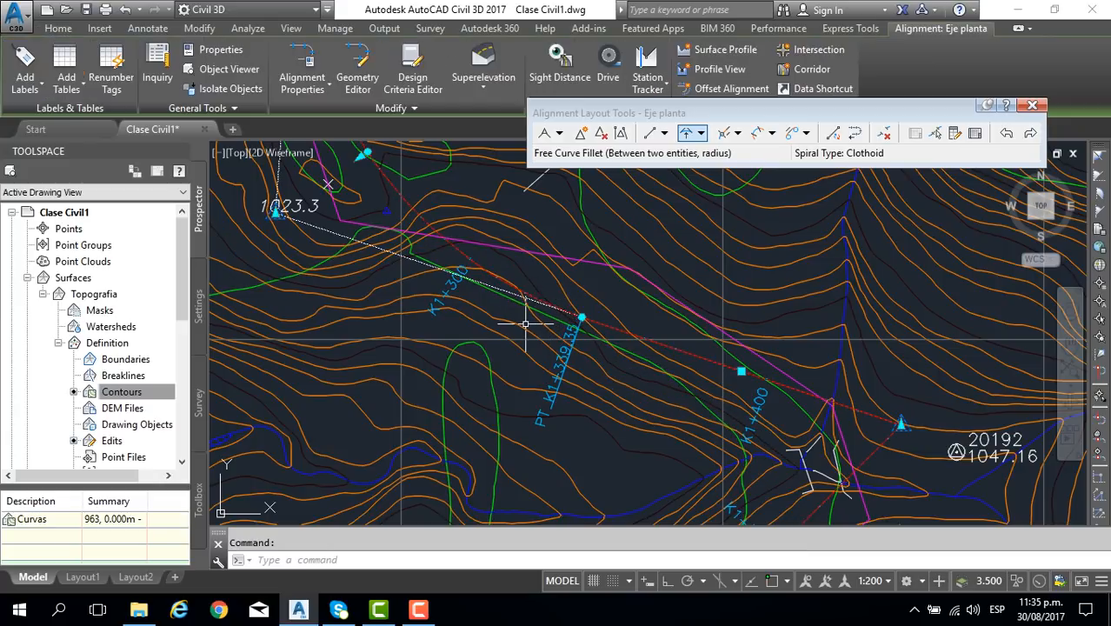
scroll(525, 324, down, 2)
middle_drag(481, 301, 512, 387)
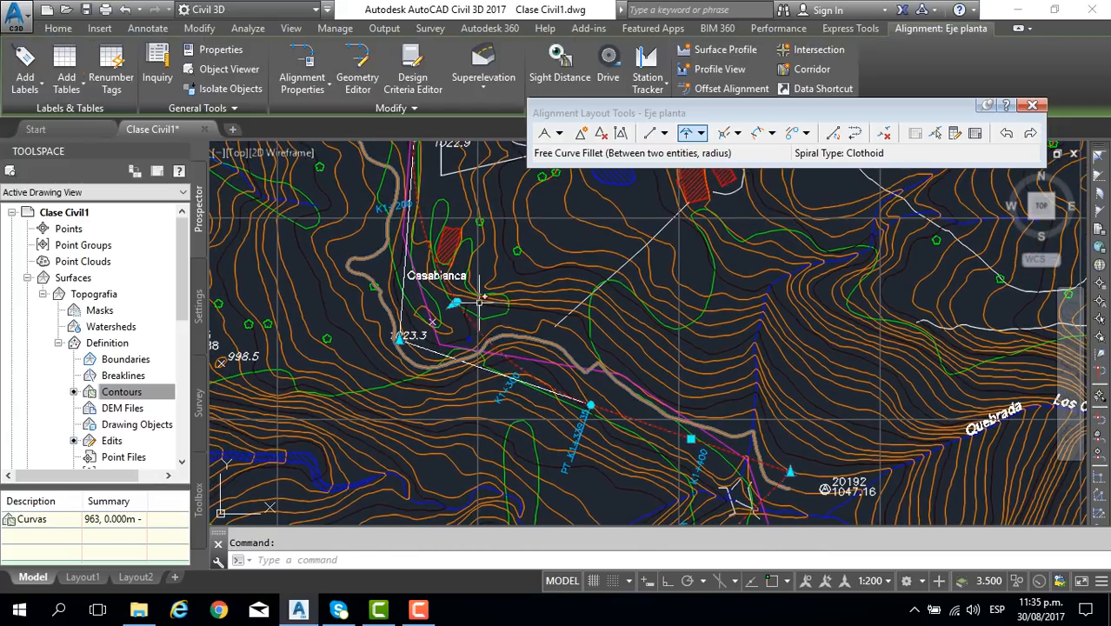
middle_drag(588, 312, 499, 123)
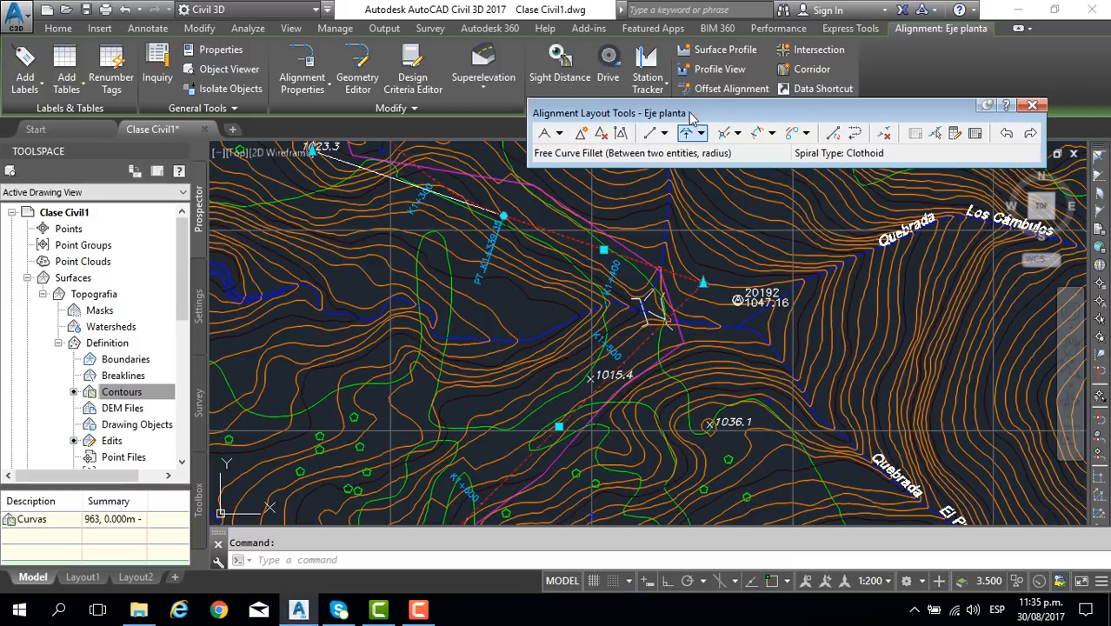
Open the alignment grid view, enlarge it, review the radii, lengths and stations of the alignment entities, and close it.
drag(692, 118, 661, 105)
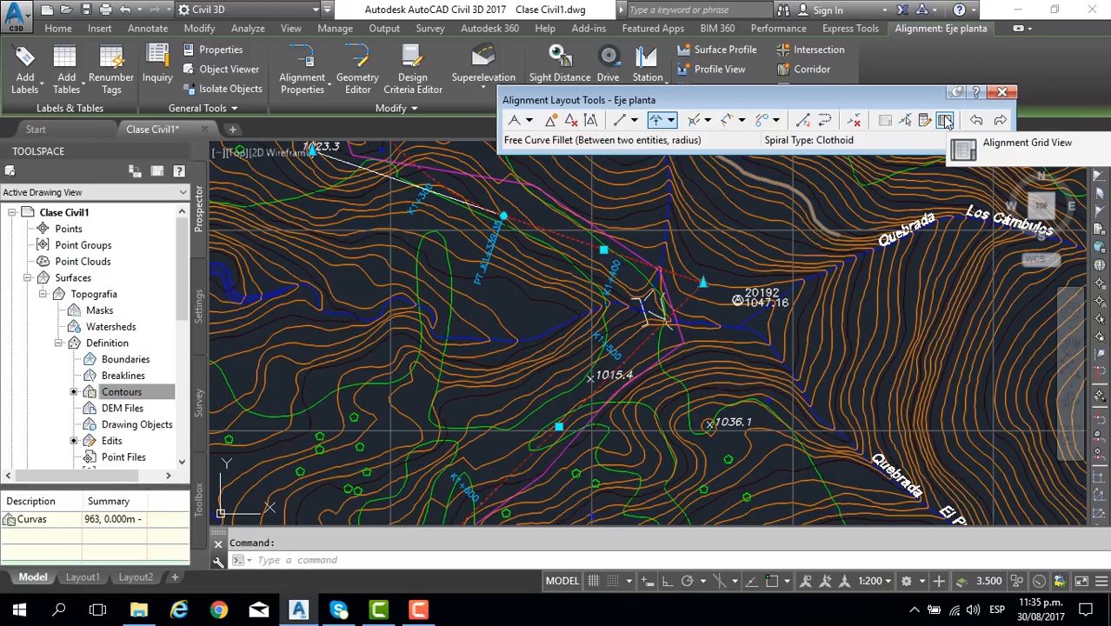
click(945, 120)
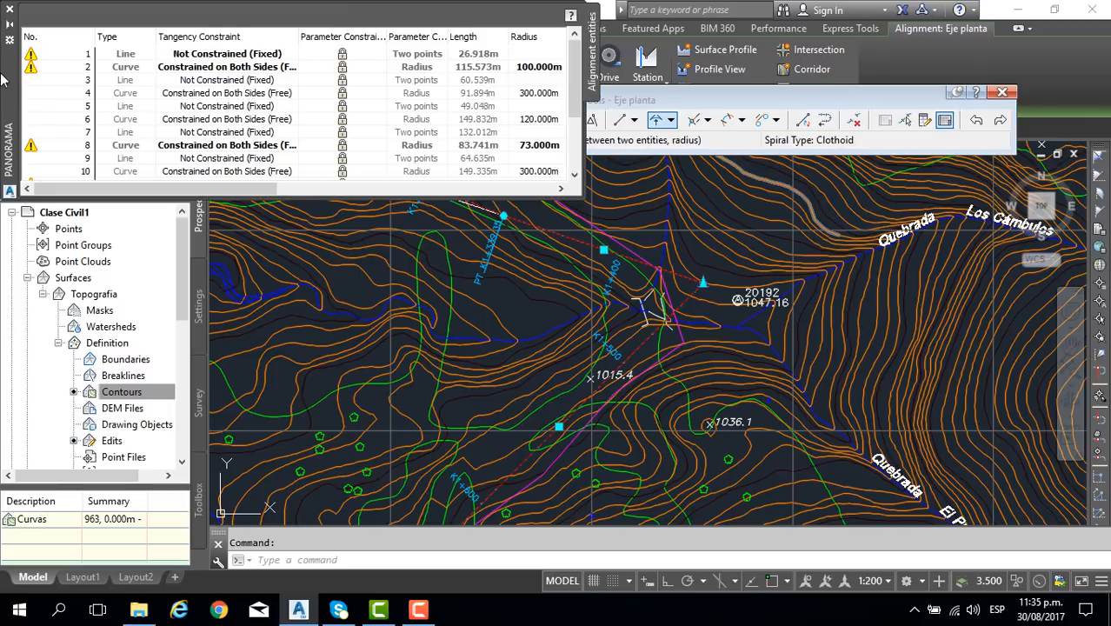
mouse_move(4, 80)
mouse_down()
mouse_move(20, 104)
mouse_move(252, 223)
mouse_move(252, 262)
mouse_up()
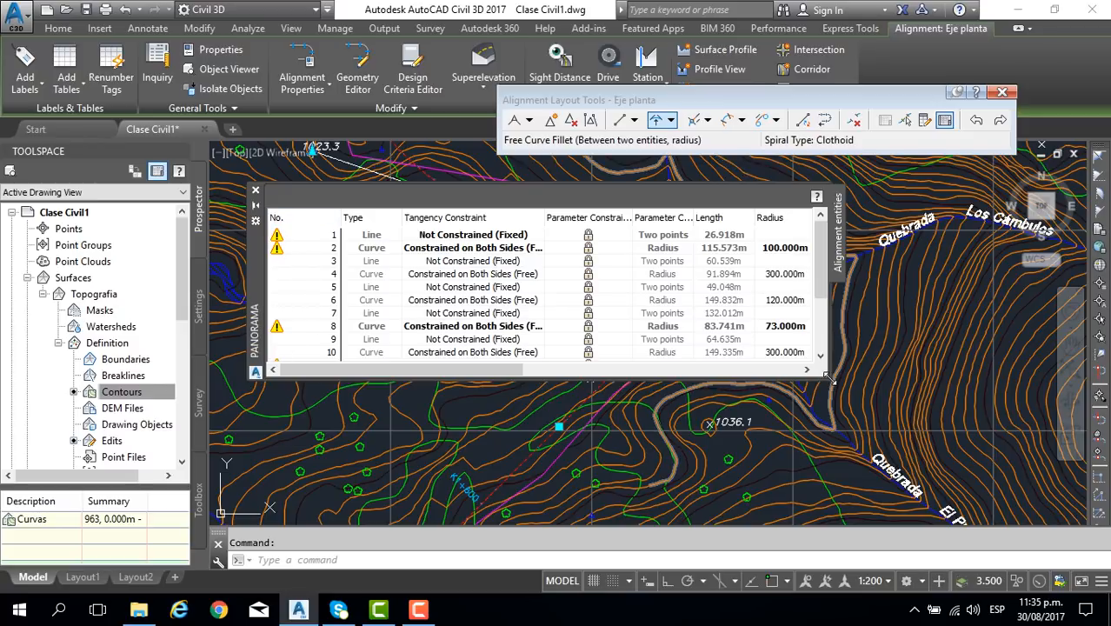
drag(828, 376, 965, 454)
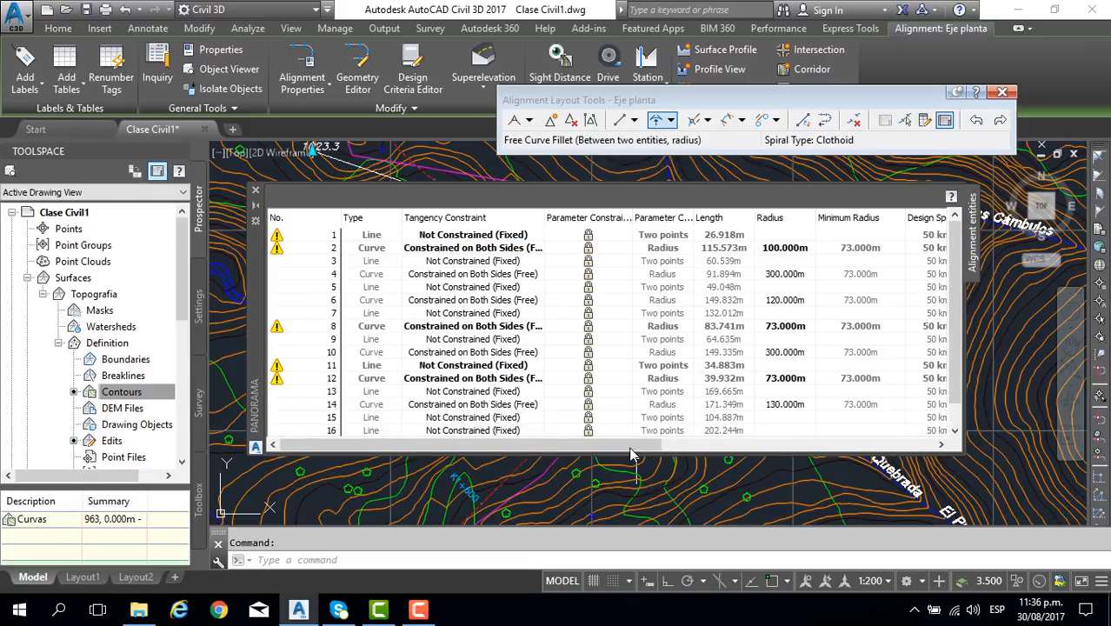
drag(632, 454, 785, 453)
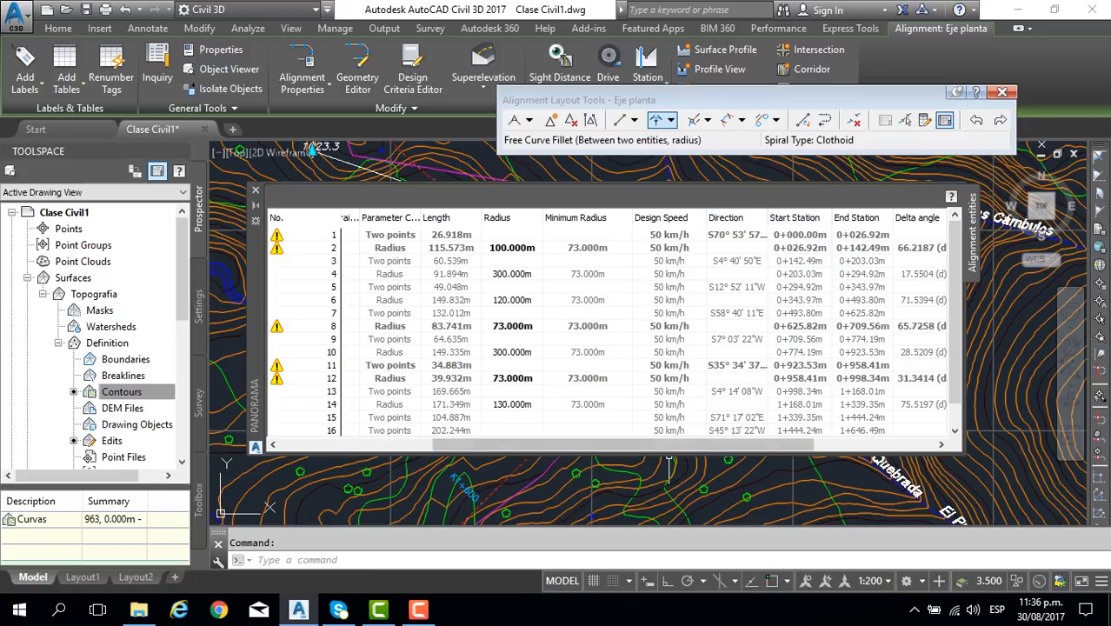
drag(670, 449, 545, 451)
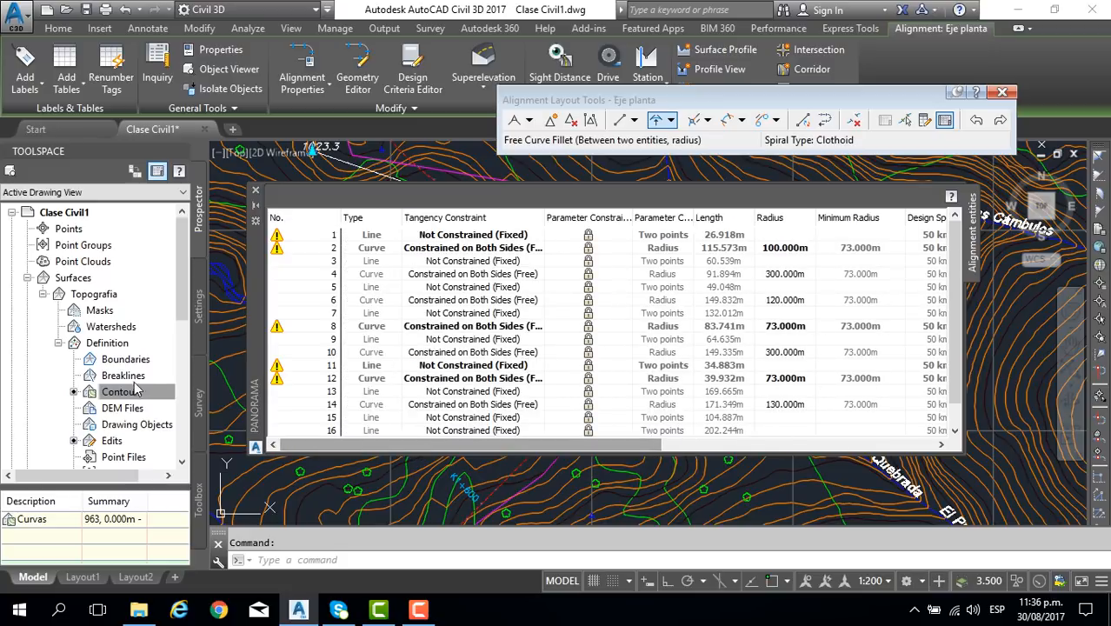
click(133, 390)
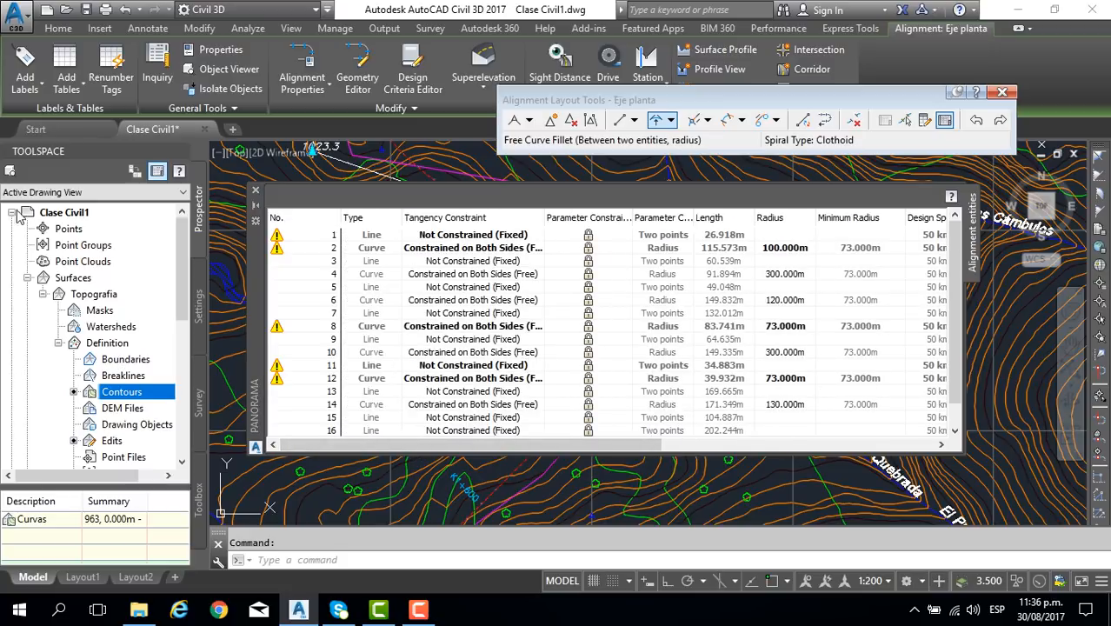
click(256, 191)
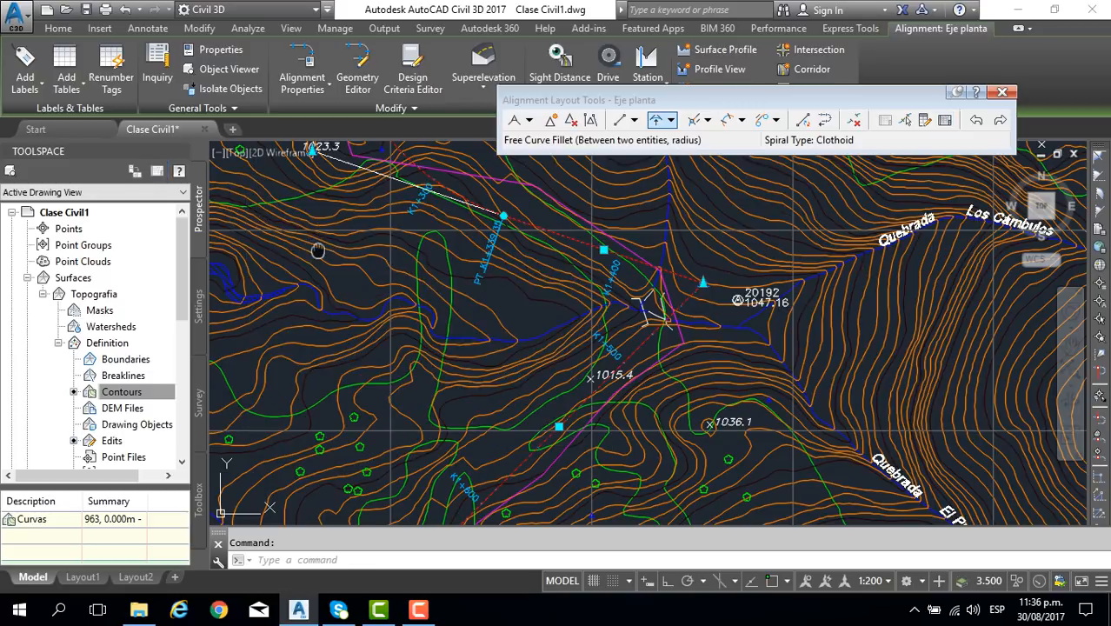
Set the radius of the Casablanca curve, entity 14, to 73 m in the alignment grid view and close the grid.
mouse_move(317, 251)
middle_down()
mouse_move(394, 340)
mouse_move(402, 407)
mouse_move(429, 404)
middle_up()
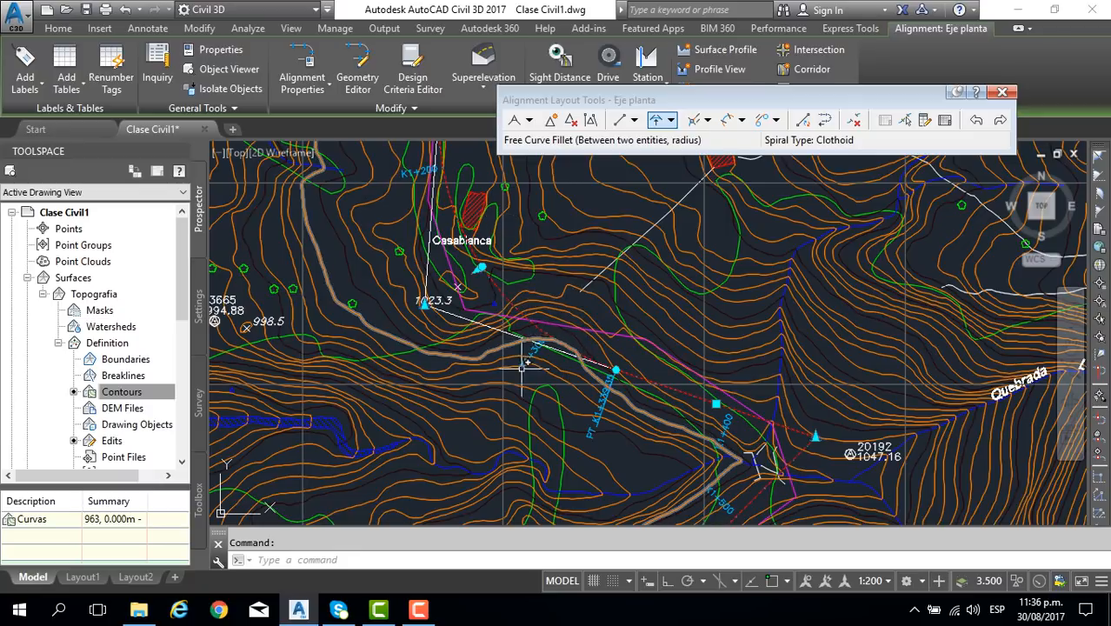
scroll(534, 370, up, 5)
scroll(519, 353, down, 6)
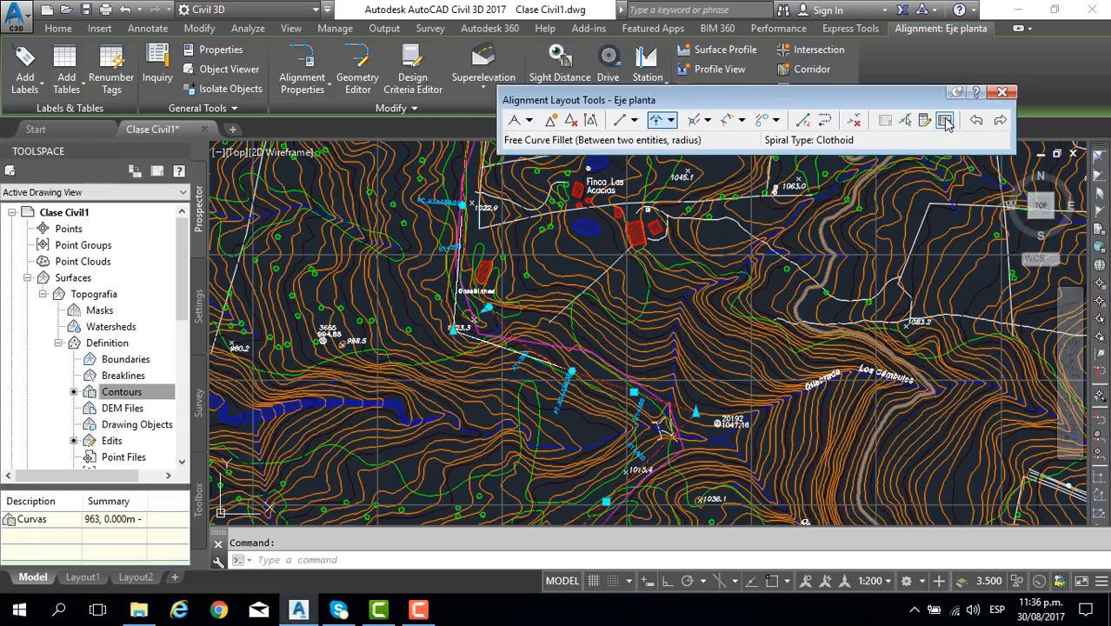
click(946, 121)
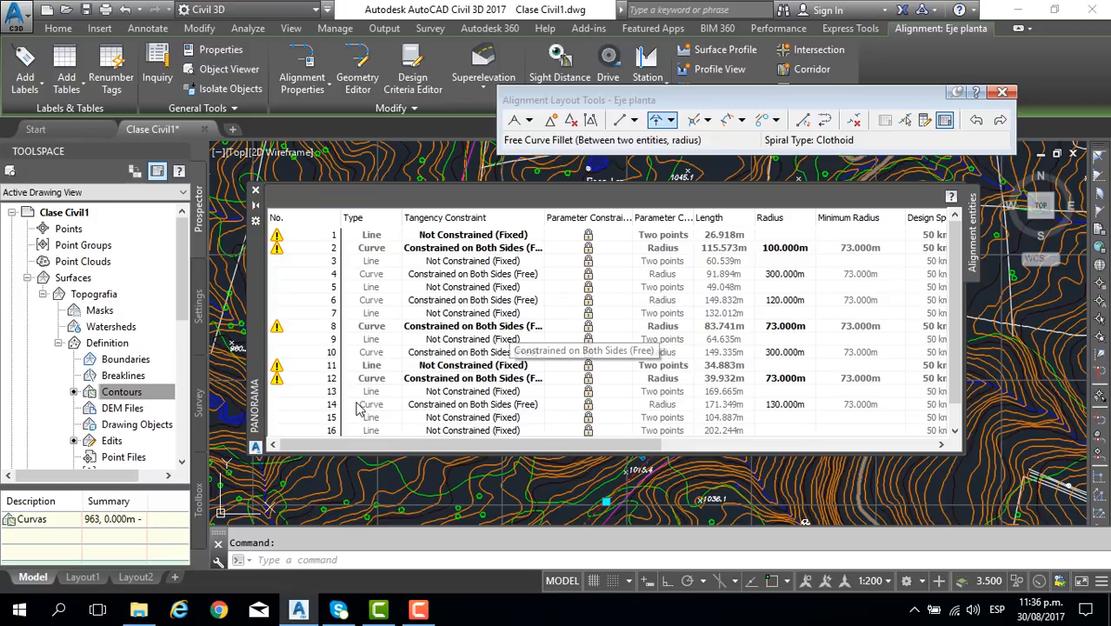
click(404, 433)
drag(421, 444, 499, 457)
click(358, 380)
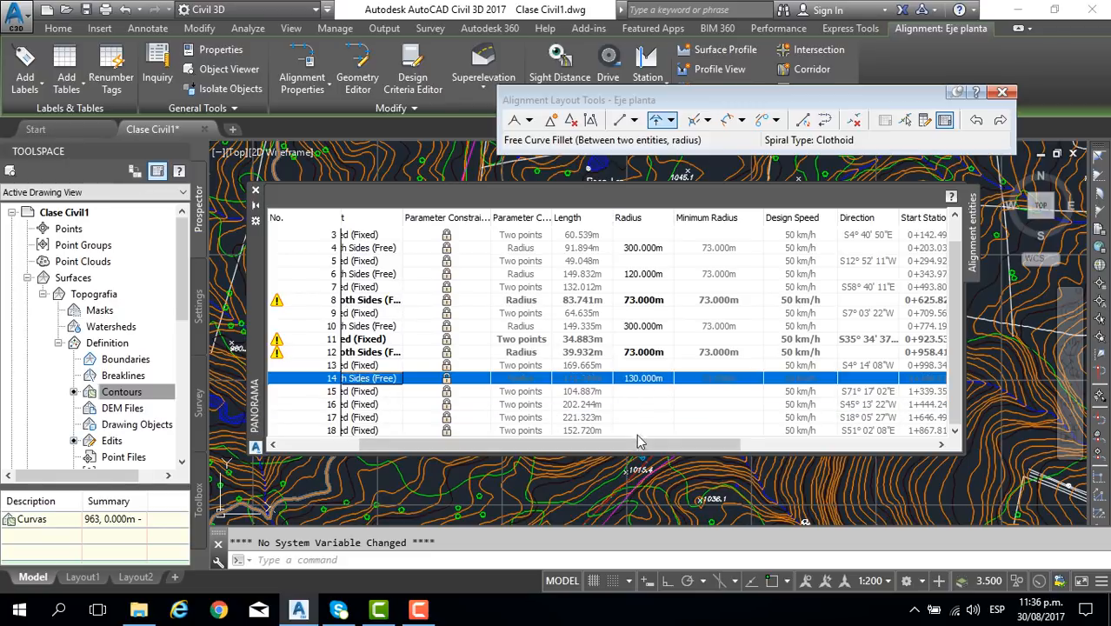
drag(638, 442, 705, 461)
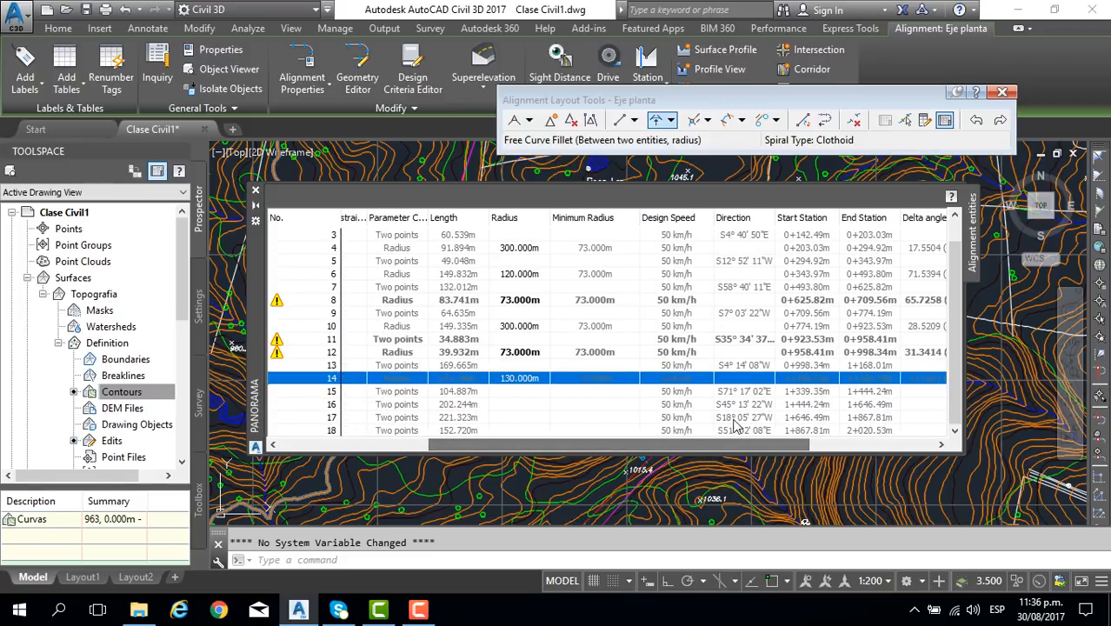
click(687, 366)
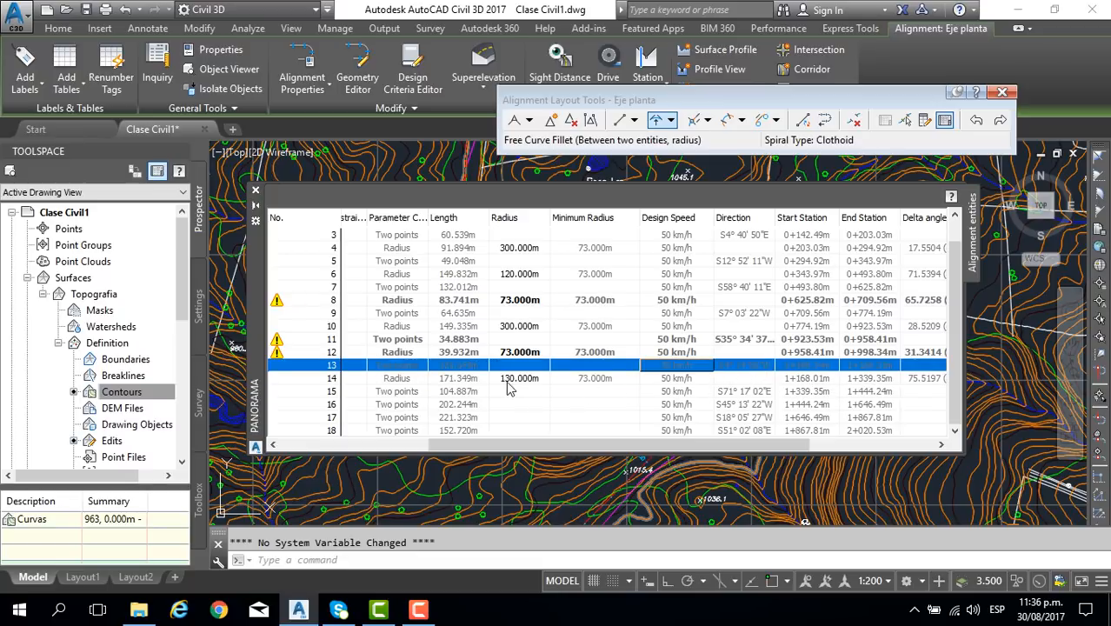
click(590, 381)
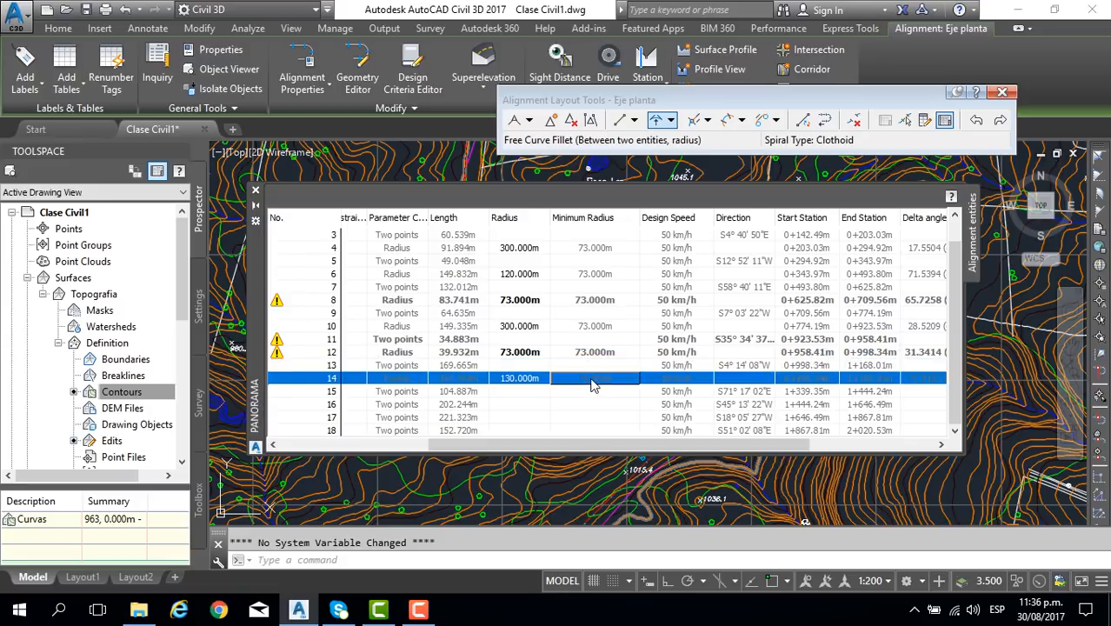
click(522, 379)
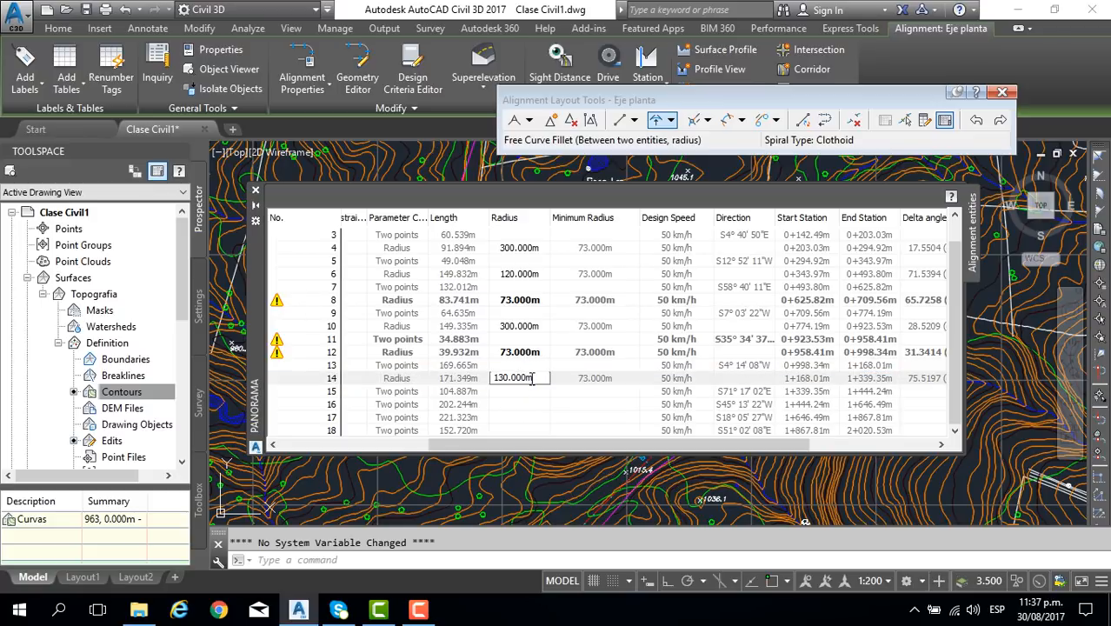
drag(532, 378, 495, 377)
text(73)
key(Return)
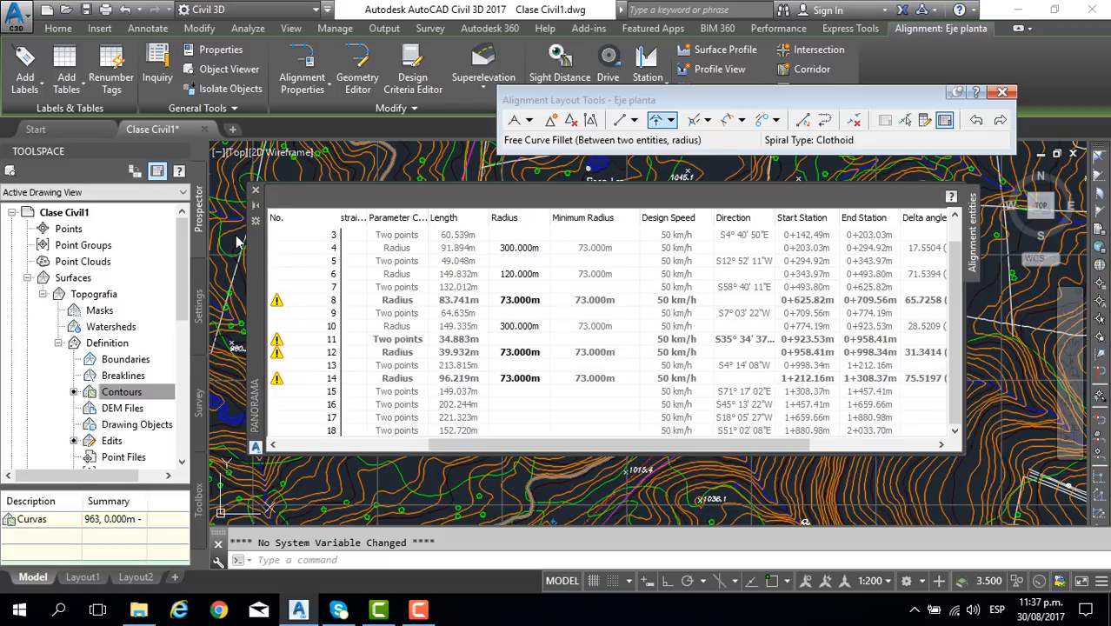
click(255, 190)
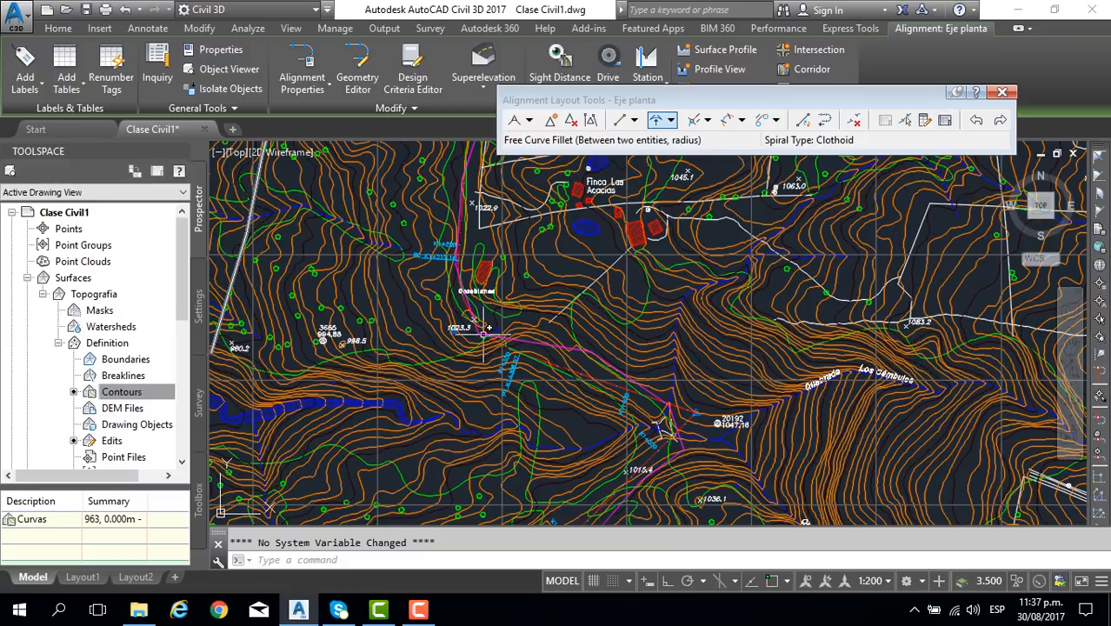
Add a 73 m radius free curve fillet, solution angle less than 180, between the tangents meeting beside point 20192.
scroll(521, 327, up, 4)
click(373, 266)
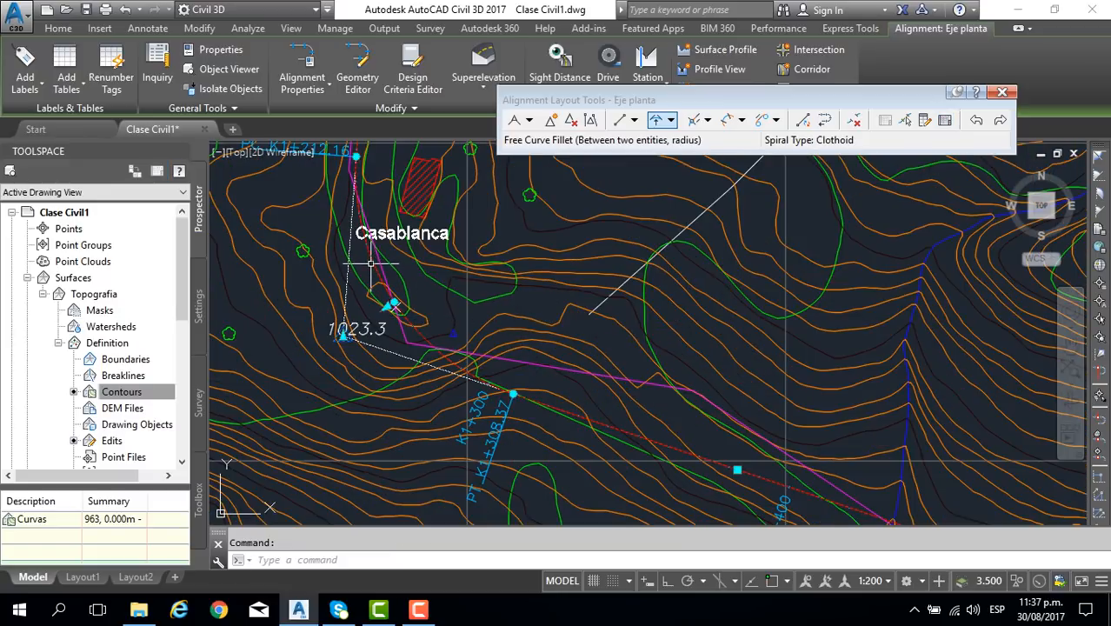
scroll(372, 260, down, 2)
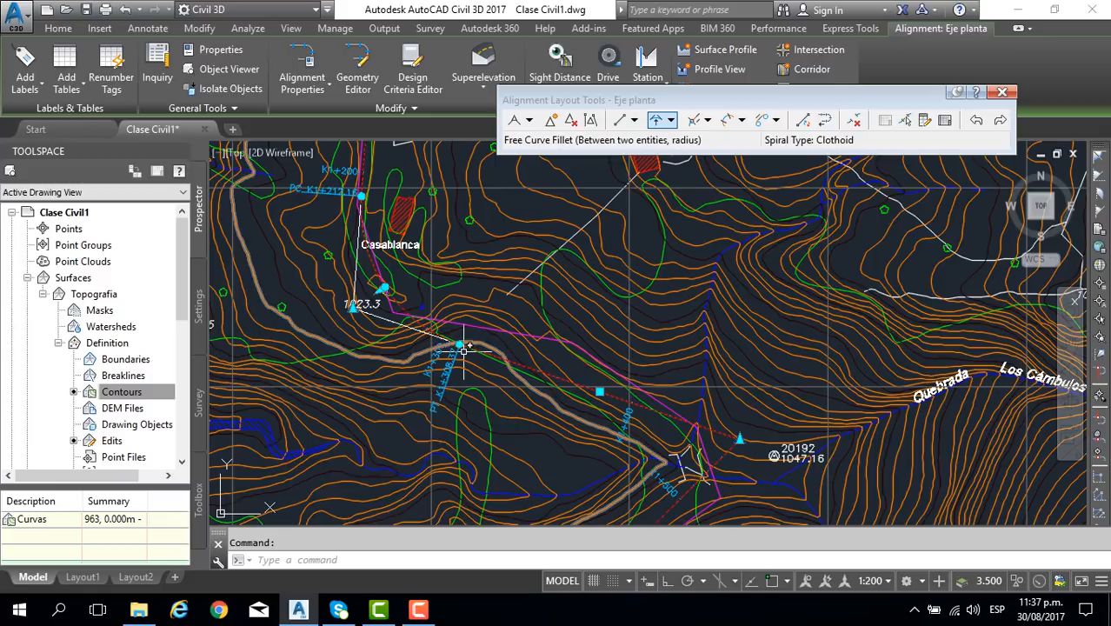
middle_drag(448, 347, 449, 258)
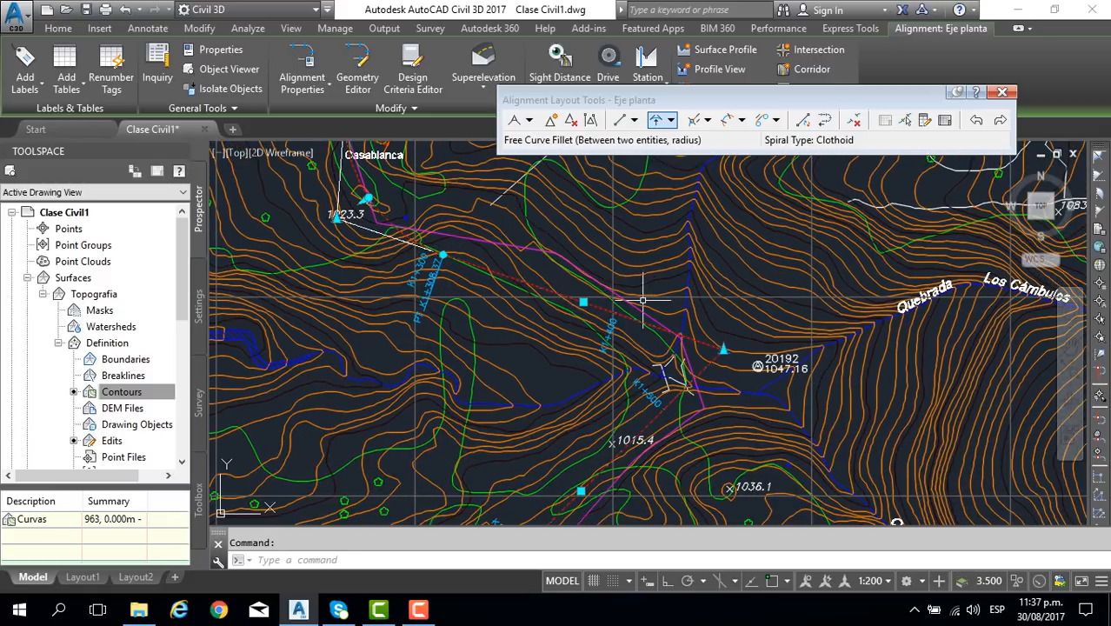
middle_drag(613, 319, 619, 274)
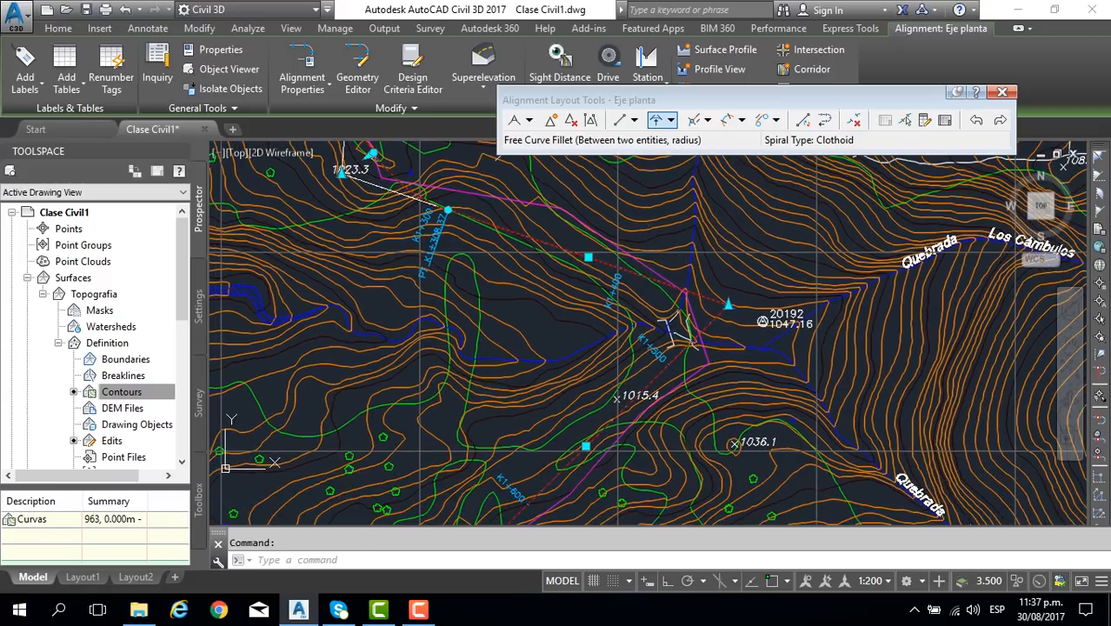
click(657, 120)
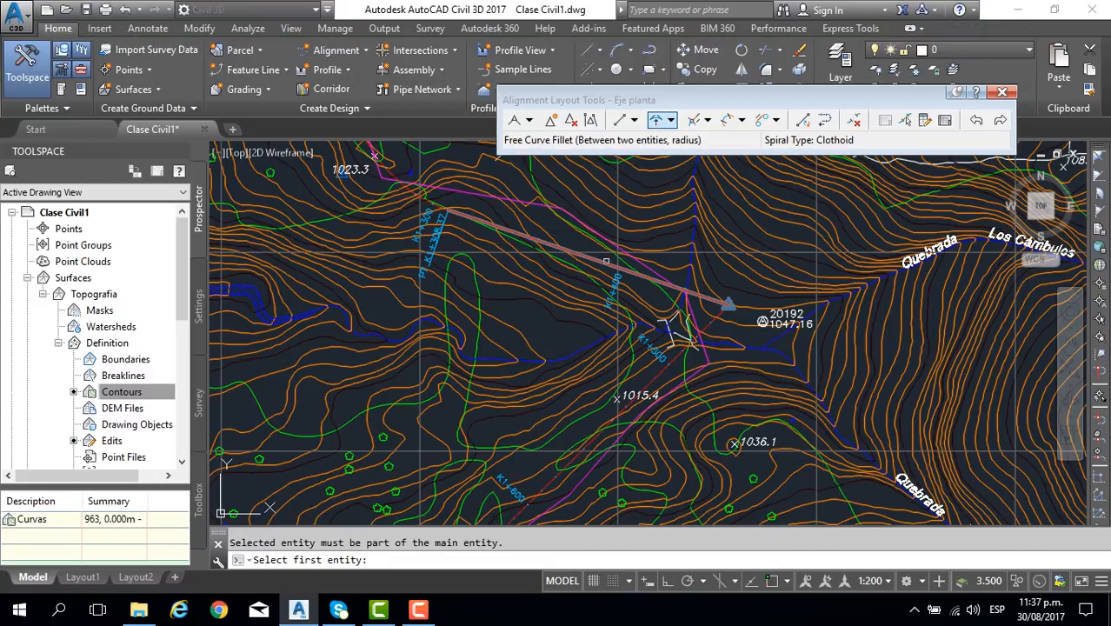
click(622, 266)
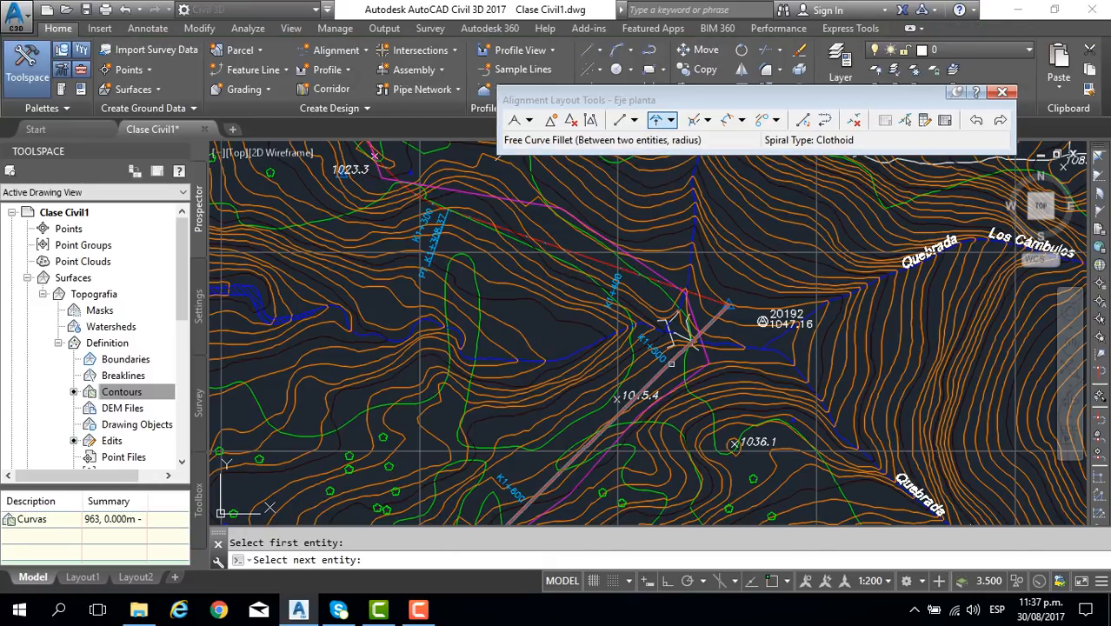
click(674, 358)
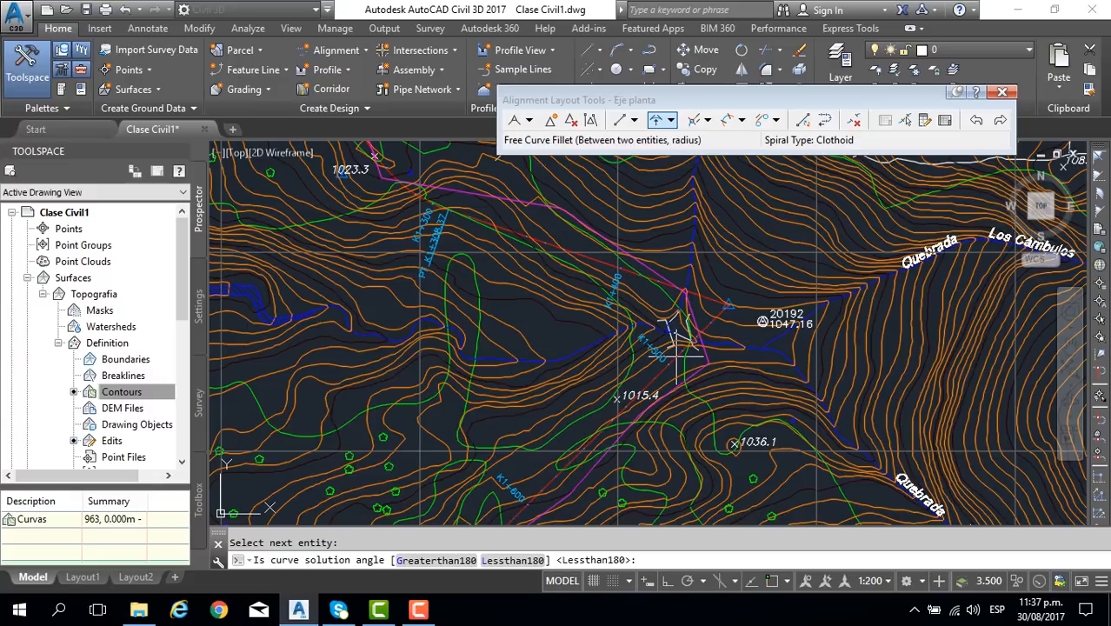
key(Return)
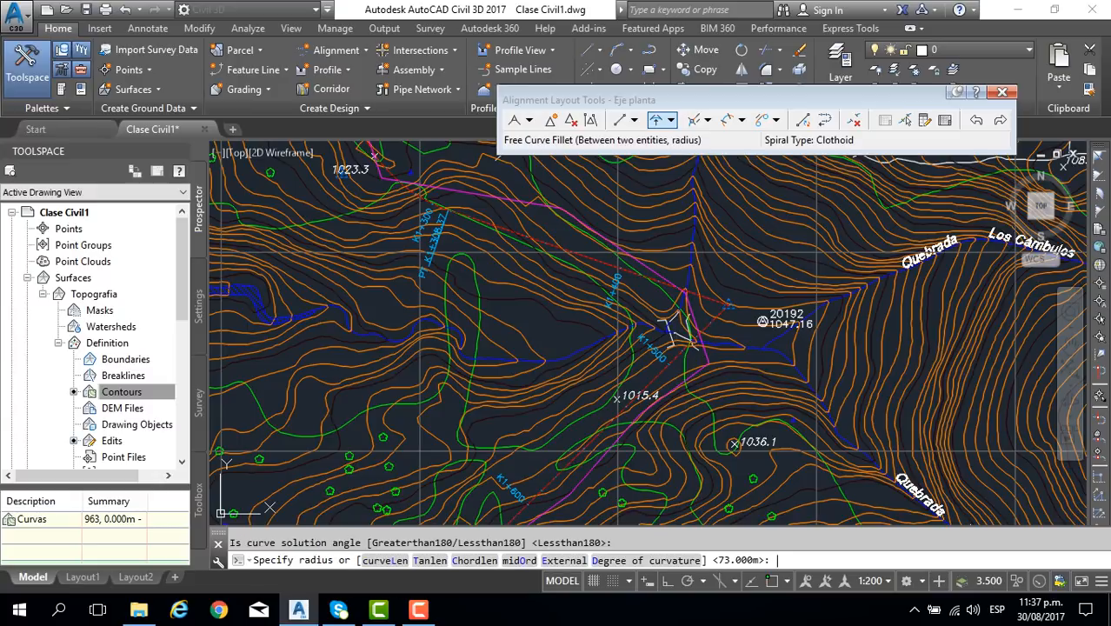
key(Return)
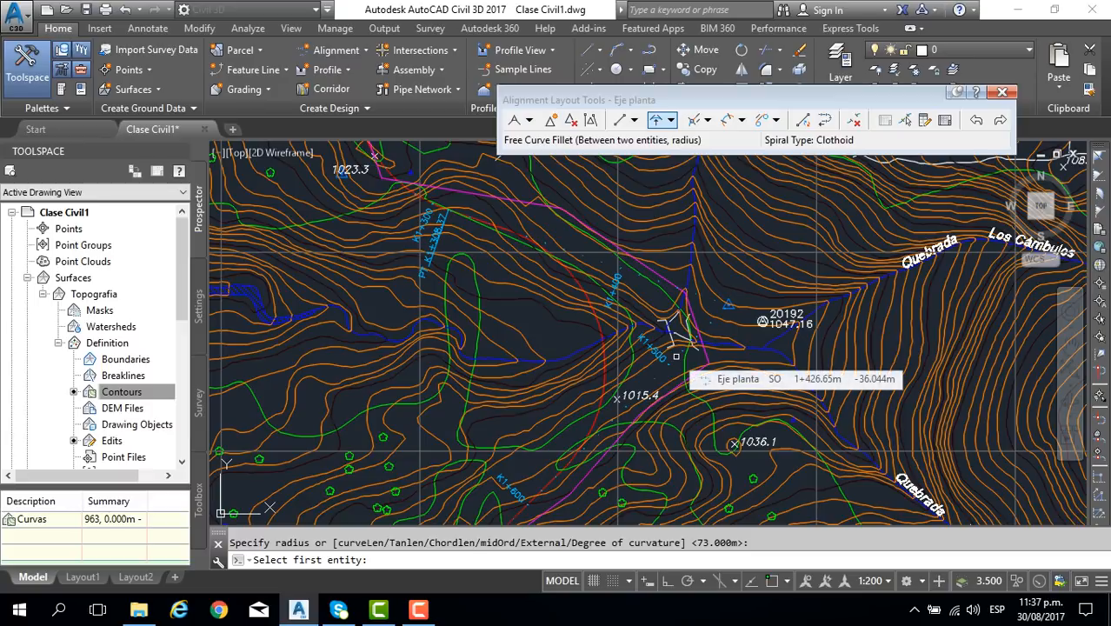
key(Return)
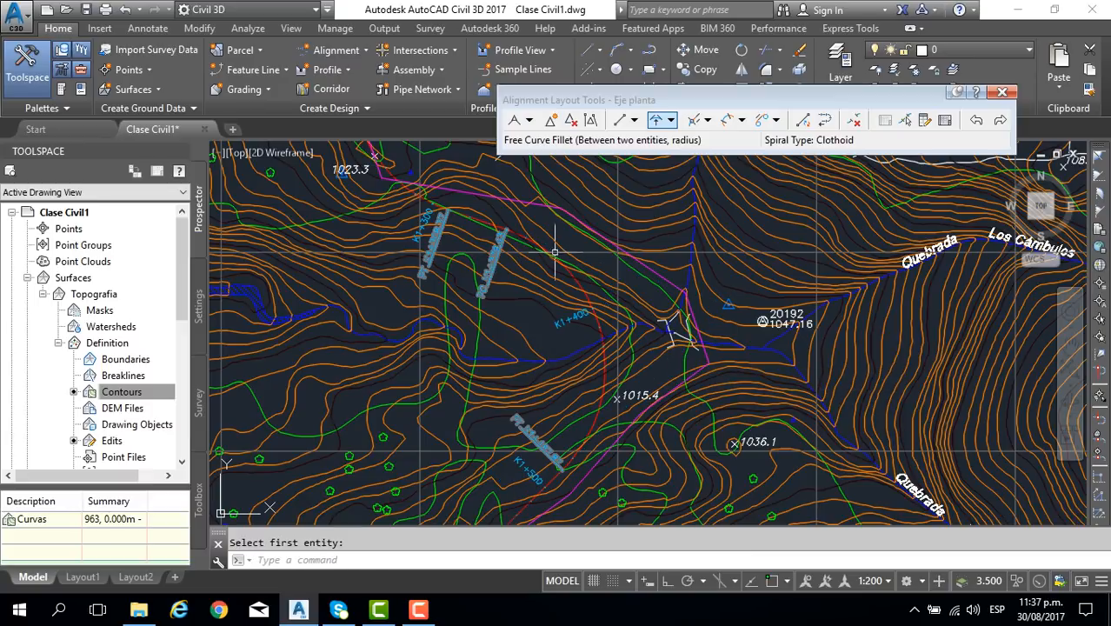
Add a 100 m radius free curve fillet, solution angle less than 180, at the next vertex, just before K1+600 near Galpones.
scroll(453, 213, up, 2)
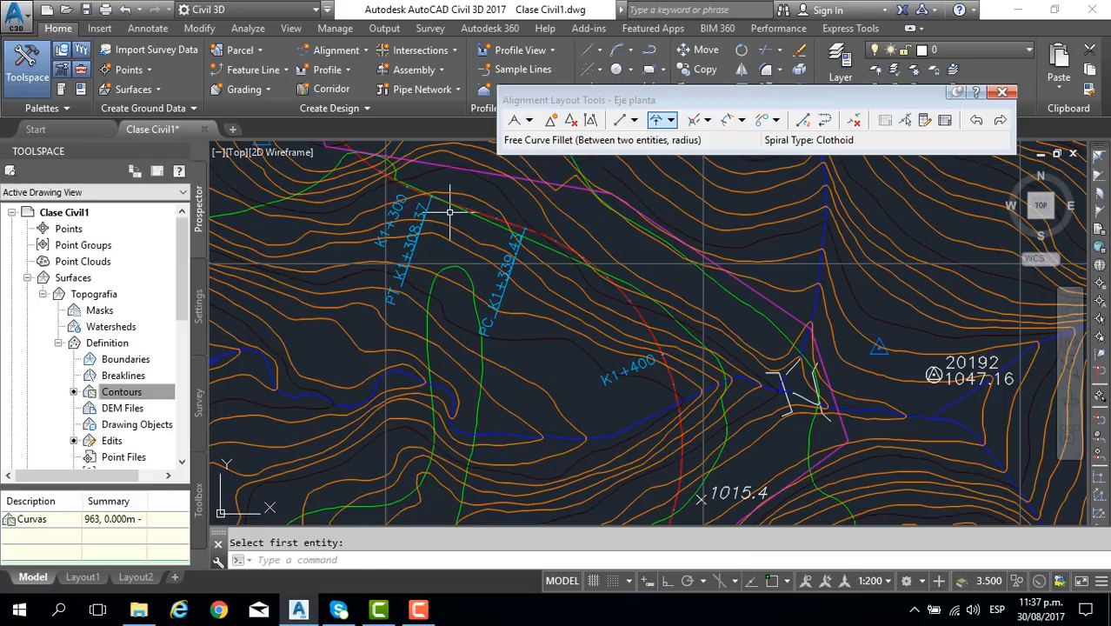
scroll(504, 235, down, 2)
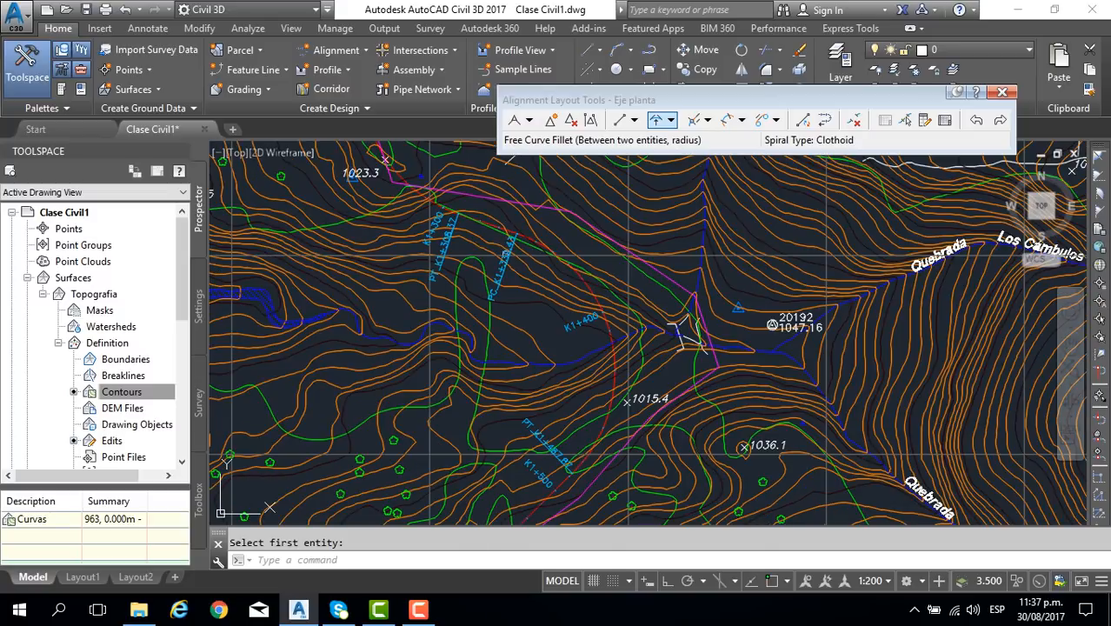
middle_drag(555, 361, 522, 165)
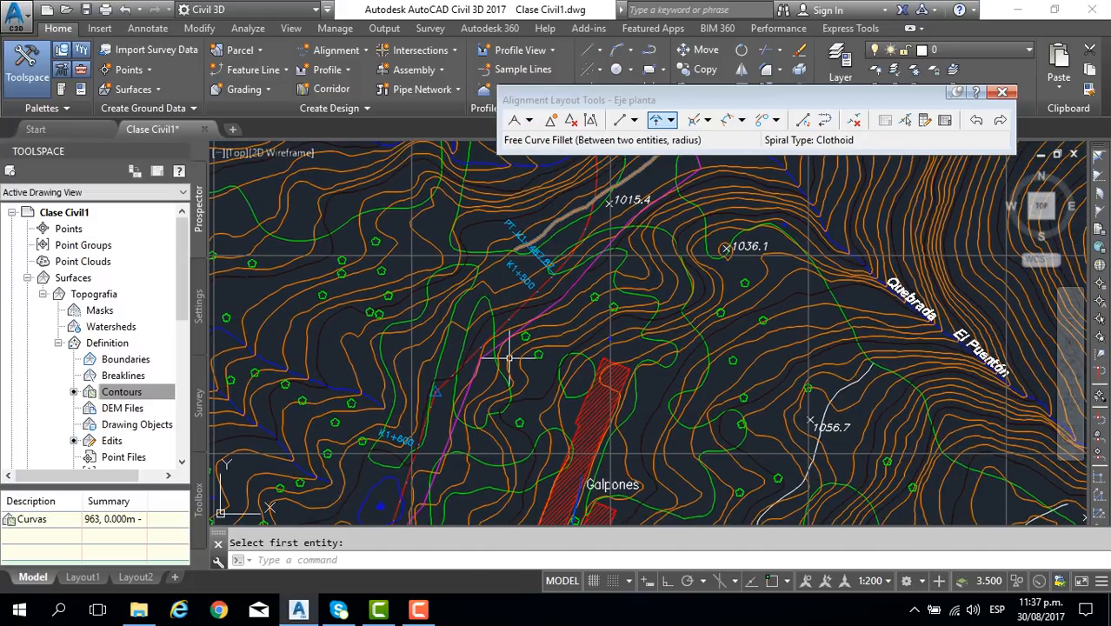
middle_drag(508, 350, 520, 248)
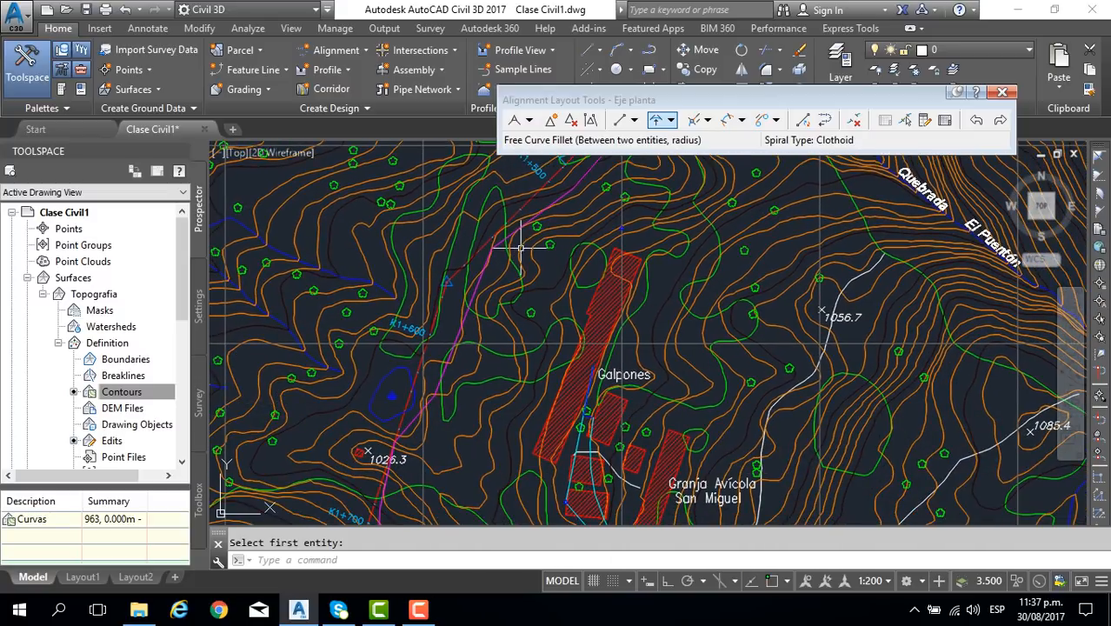
click(657, 126)
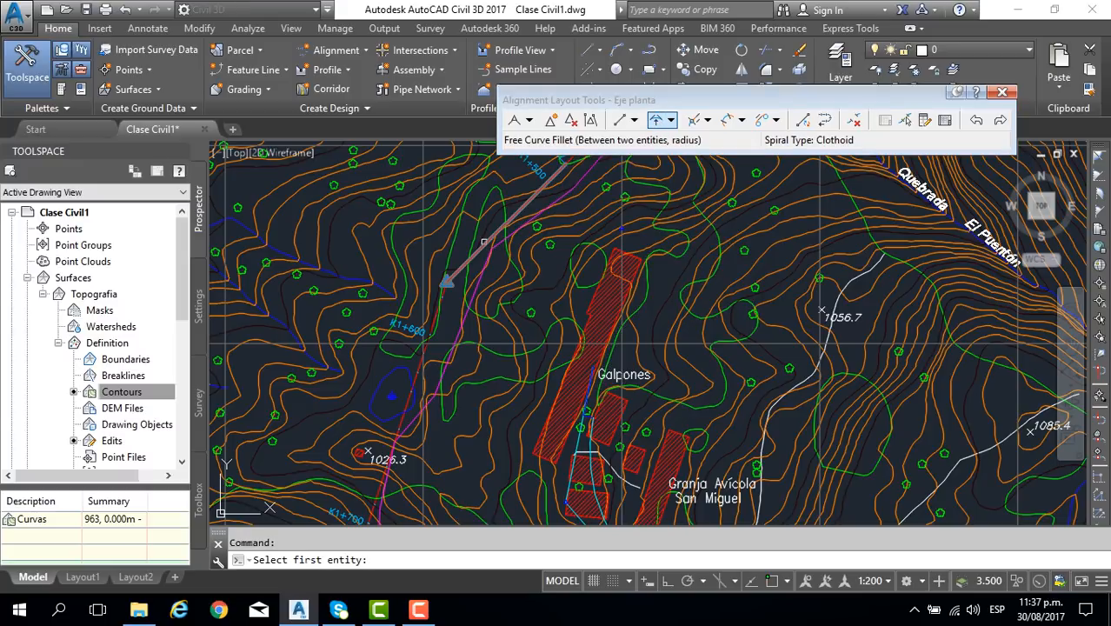
click(475, 276)
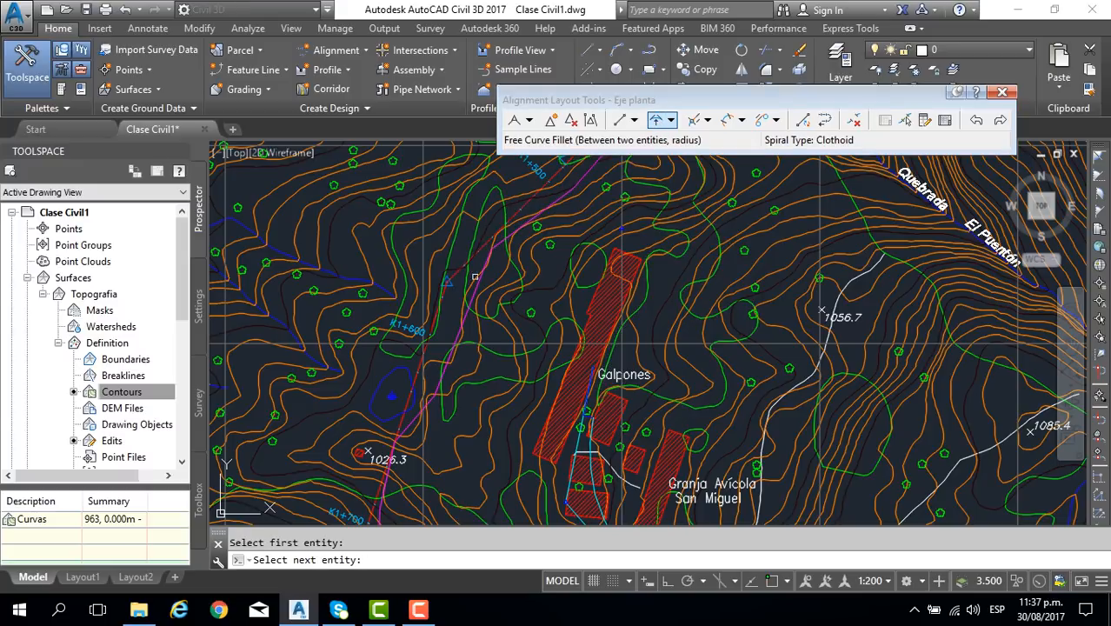
click(422, 359)
key(Return)
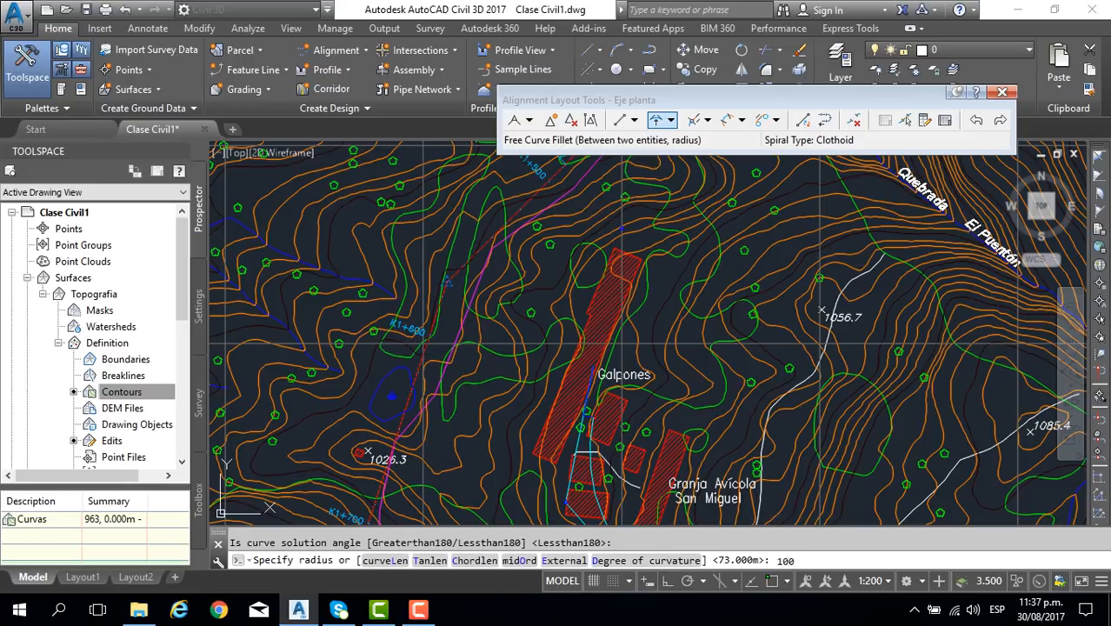
text(100)
key(Return)
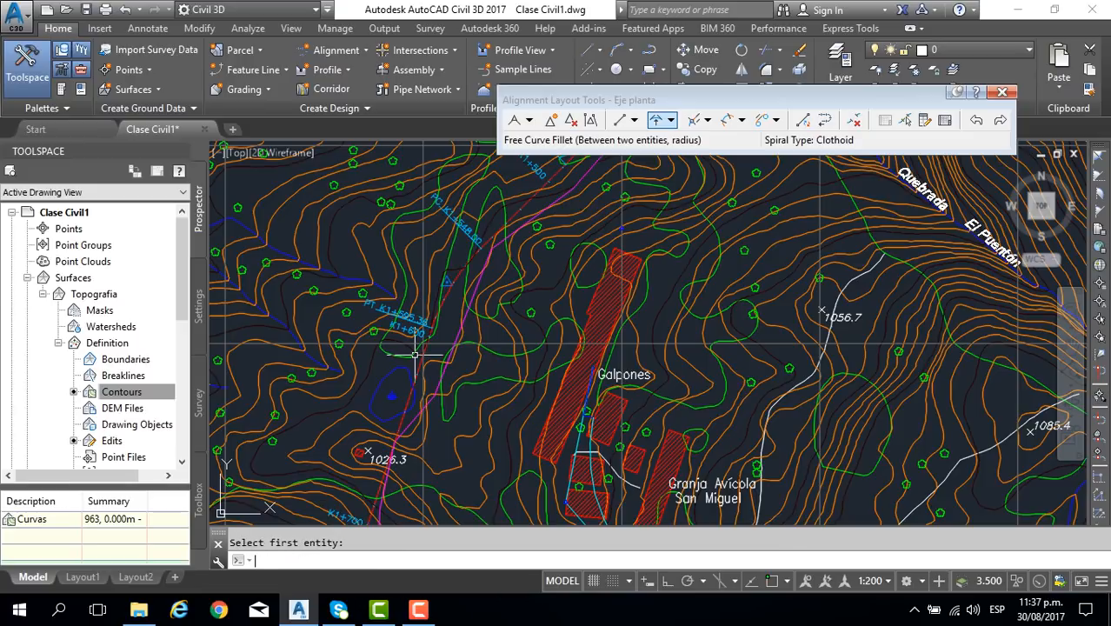
Add a 100 m radius free curve fillet, solution angle less than 180, between the tangents meeting at the vertex near K1+800.
middle_drag(382, 426, 378, 211)
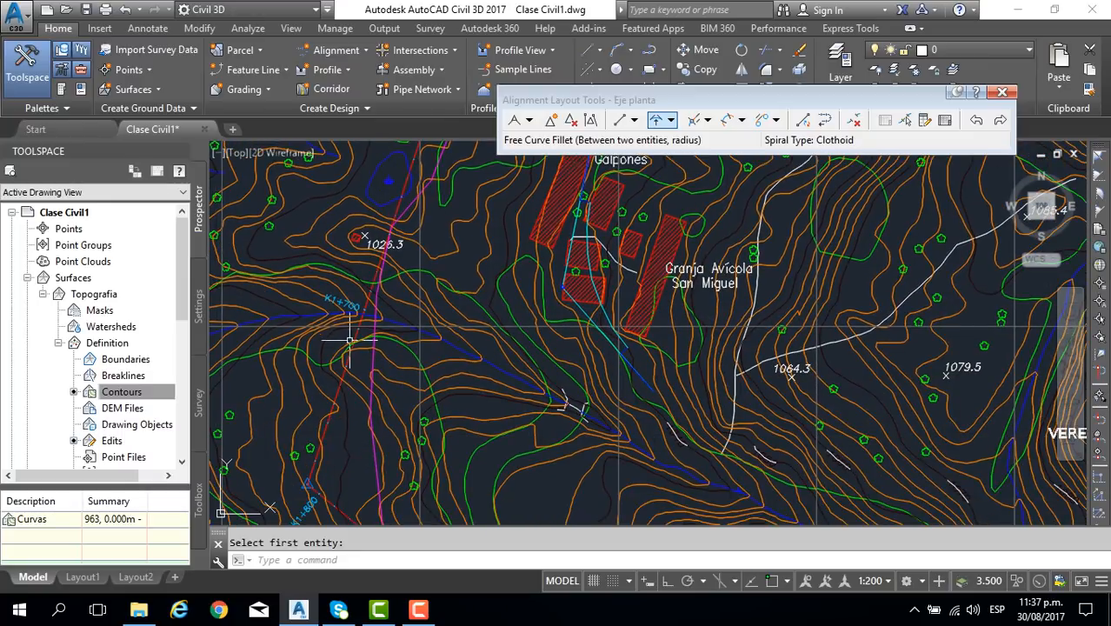
mouse_move(374, 341)
middle_down()
mouse_move(430, 204)
mouse_move(454, 176)
middle_up()
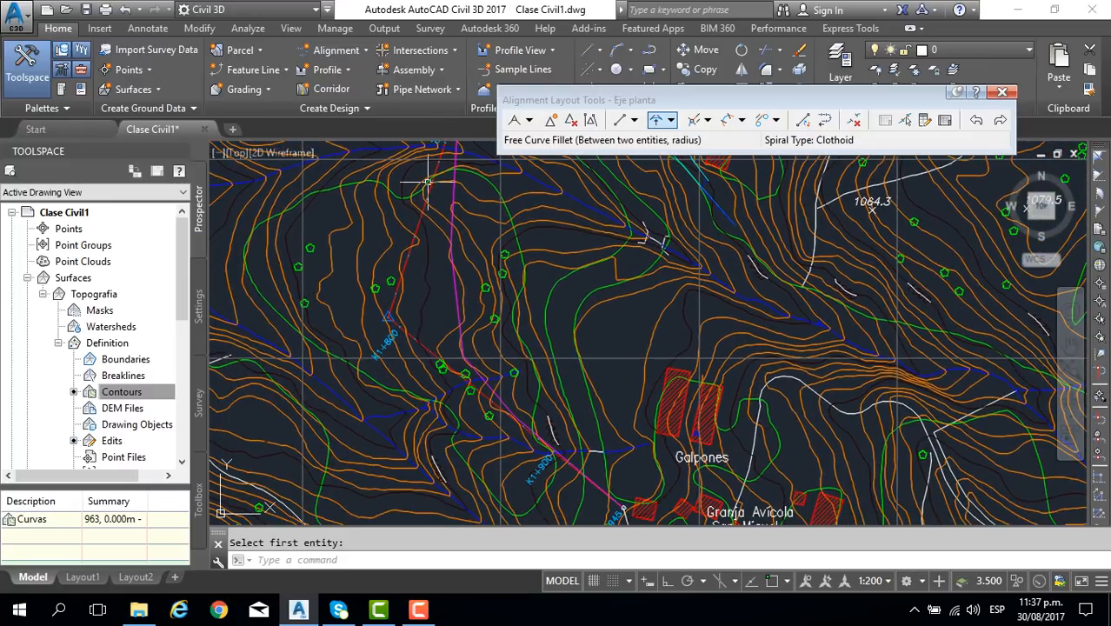
click(656, 122)
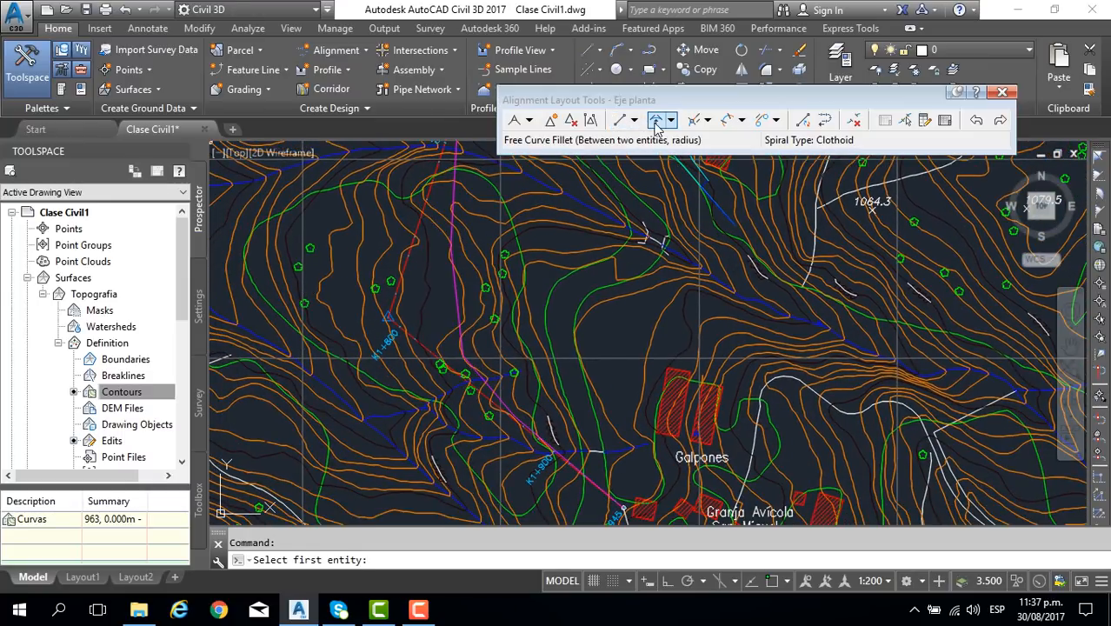
click(405, 260)
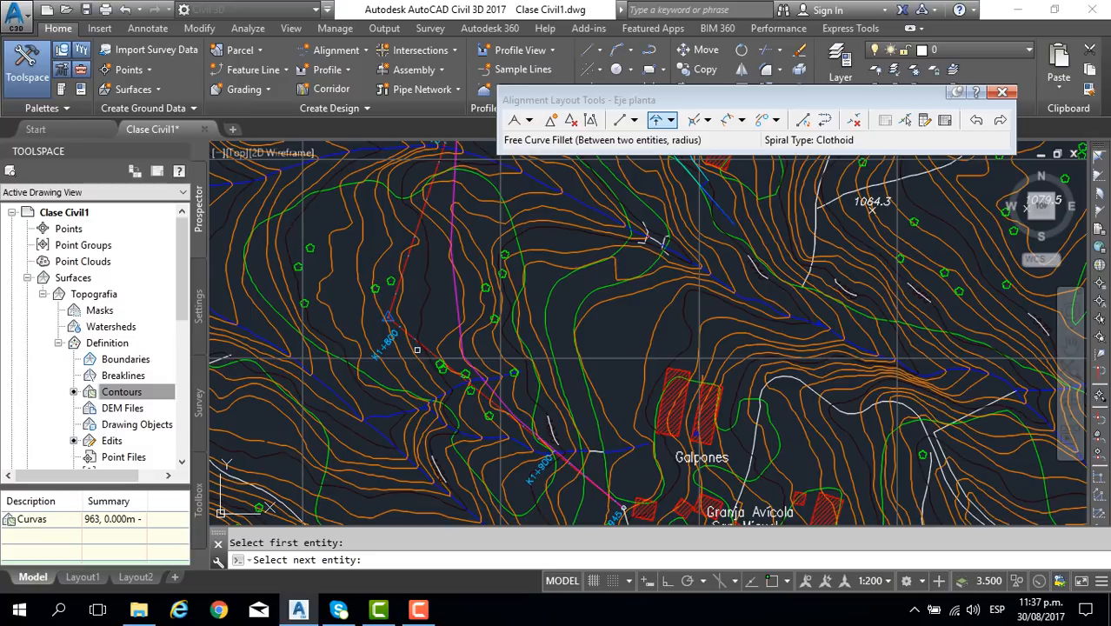
click(426, 352)
key(Return)
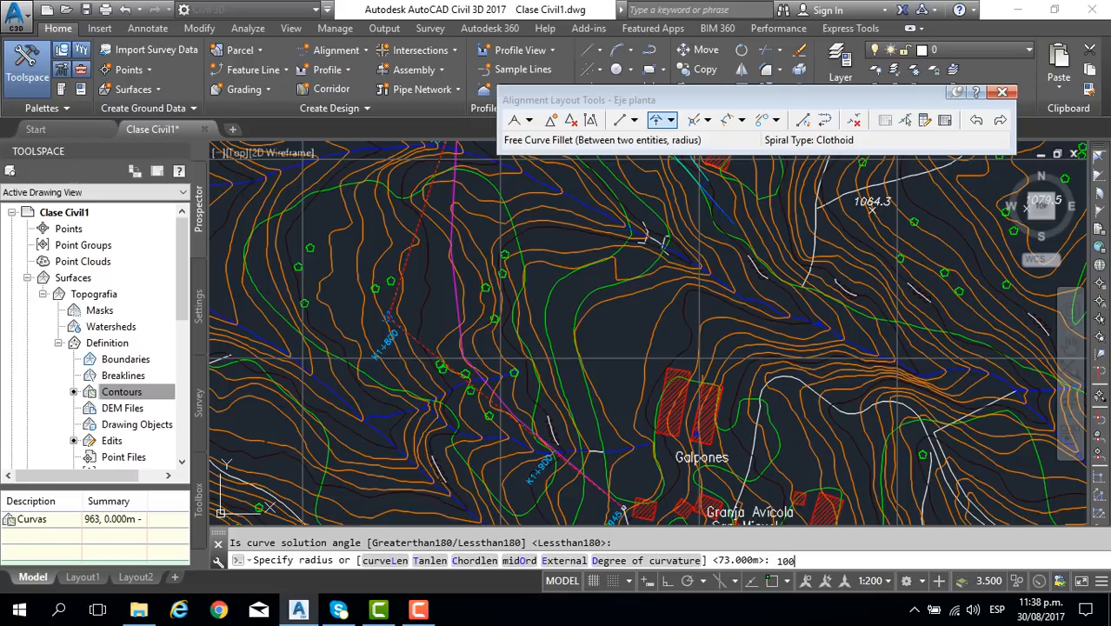
key(Return)
key(Return)
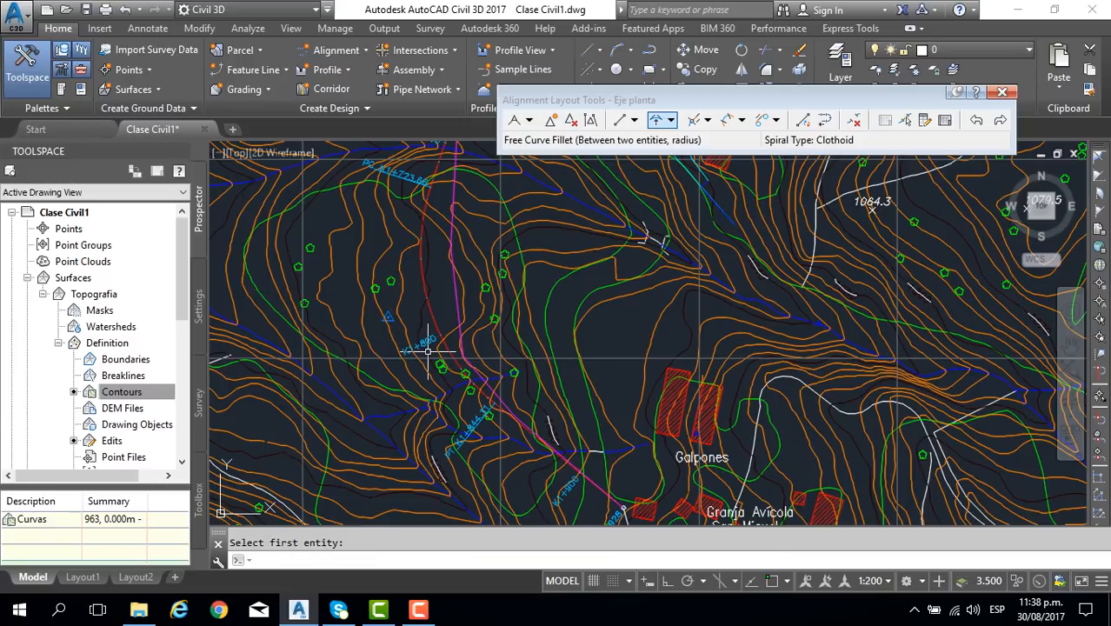
Examine the alignment from its end at K1+928 back to Casablanca, comparing its curves with the magenta guide line.
scroll(435, 335, down, 2)
scroll(545, 472, up, 8)
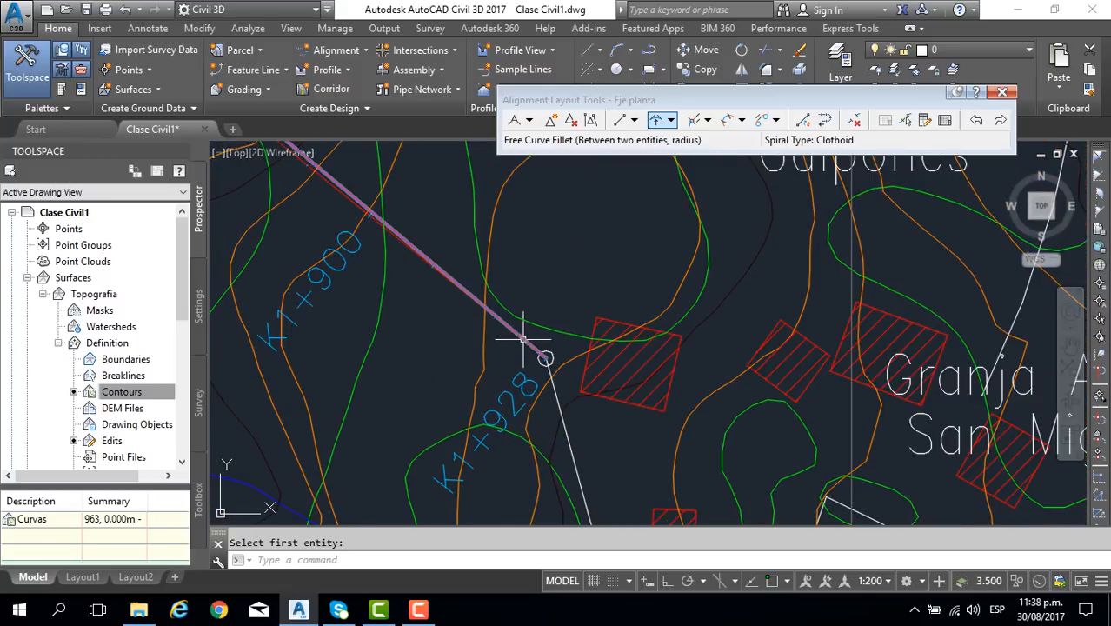
key(Escape)
scroll(502, 416, down, 4)
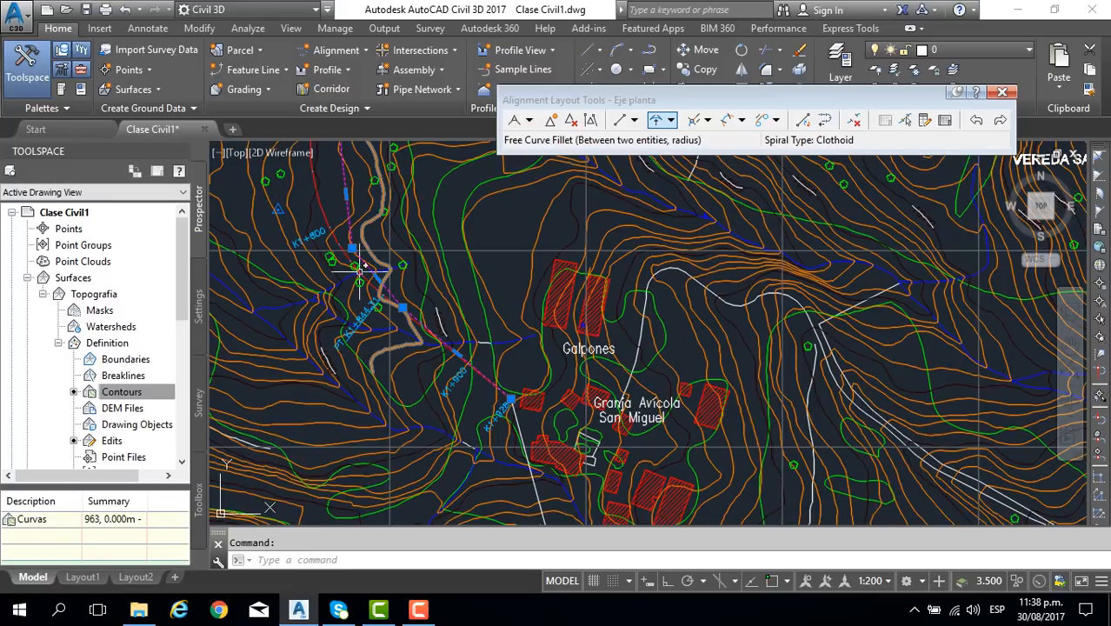
middle_drag(365, 284, 405, 345)
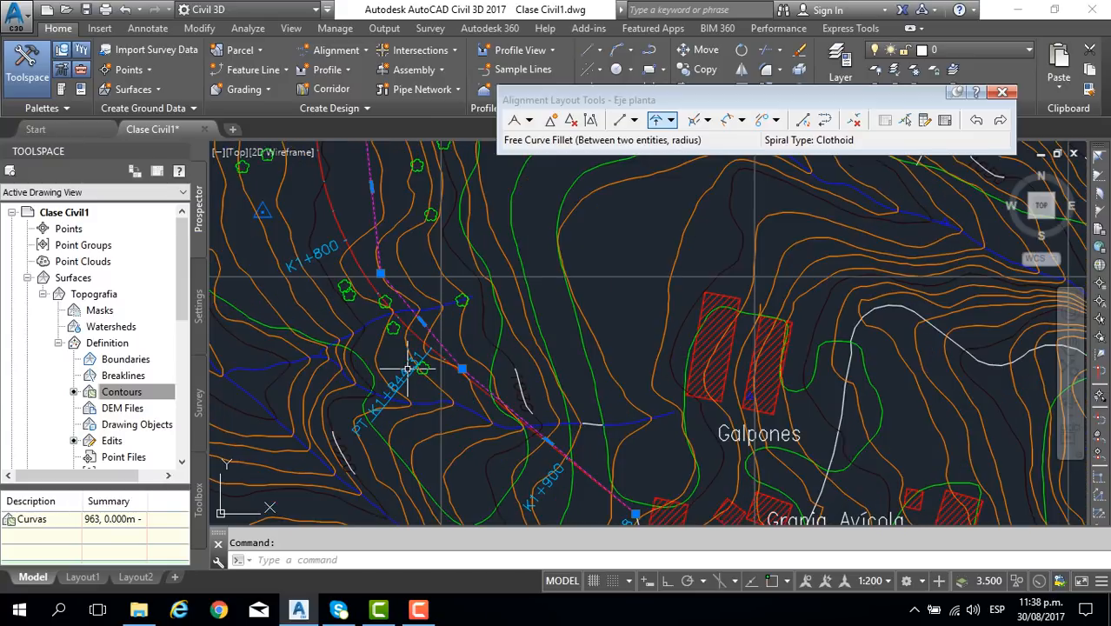
scroll(385, 324, up, 3)
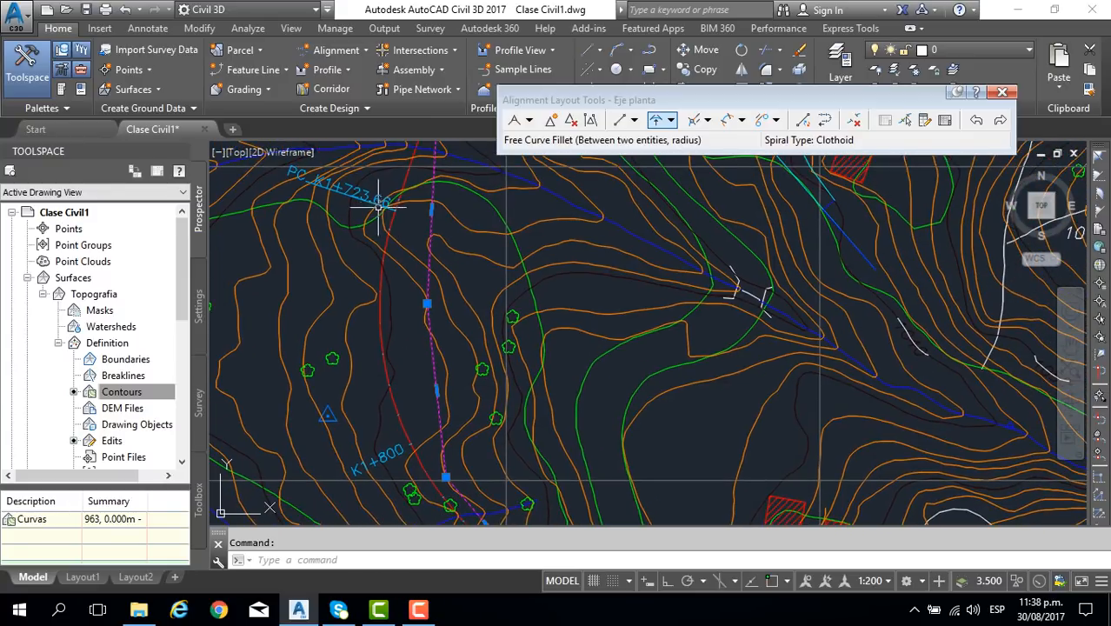
scroll(360, 392, down, 3)
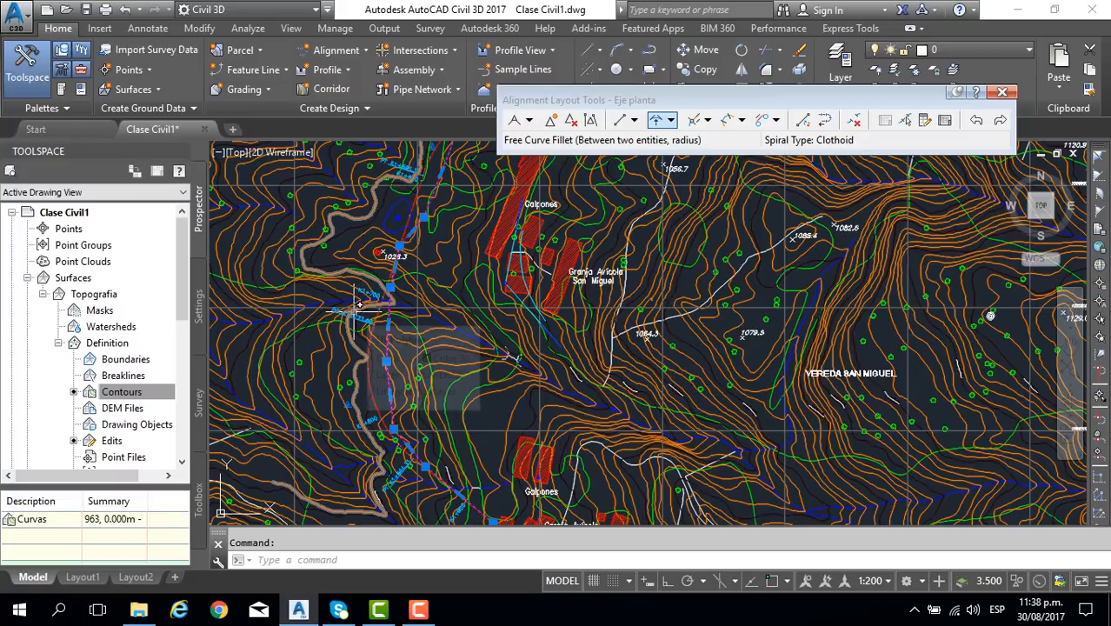
key(Escape)
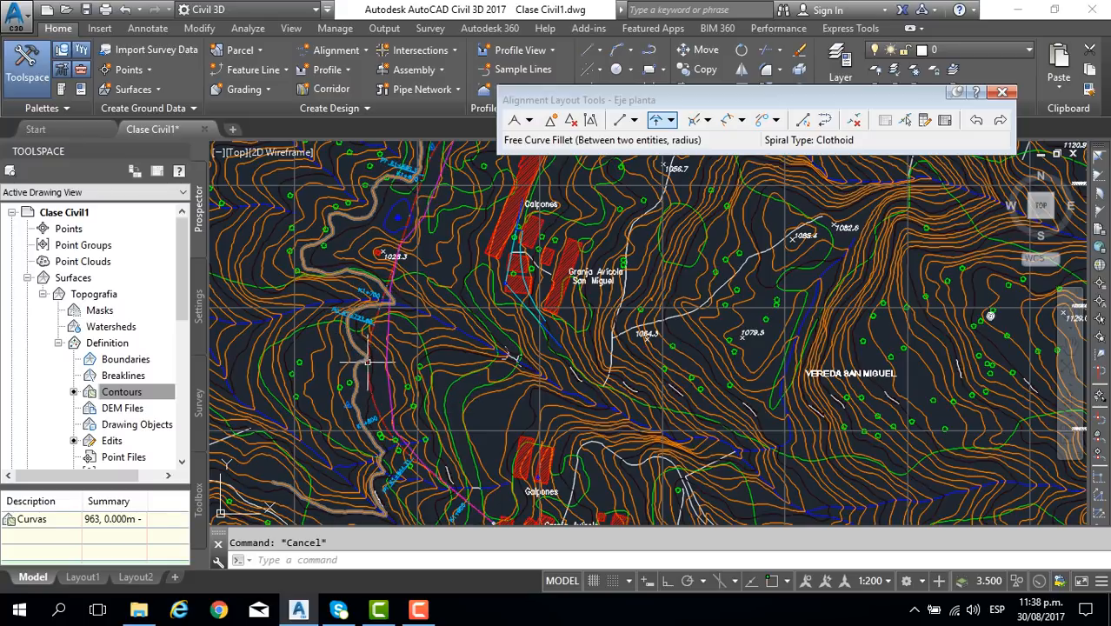
scroll(364, 348, up, 3)
click(367, 360)
scroll(356, 370, down, 4)
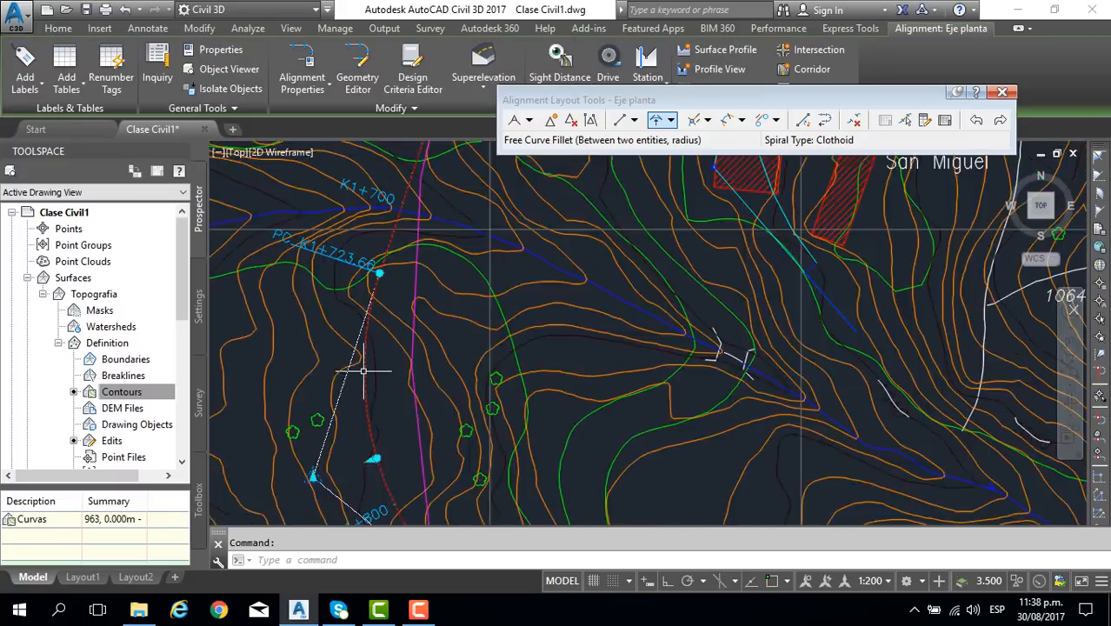
middle_drag(412, 242, 442, 396)
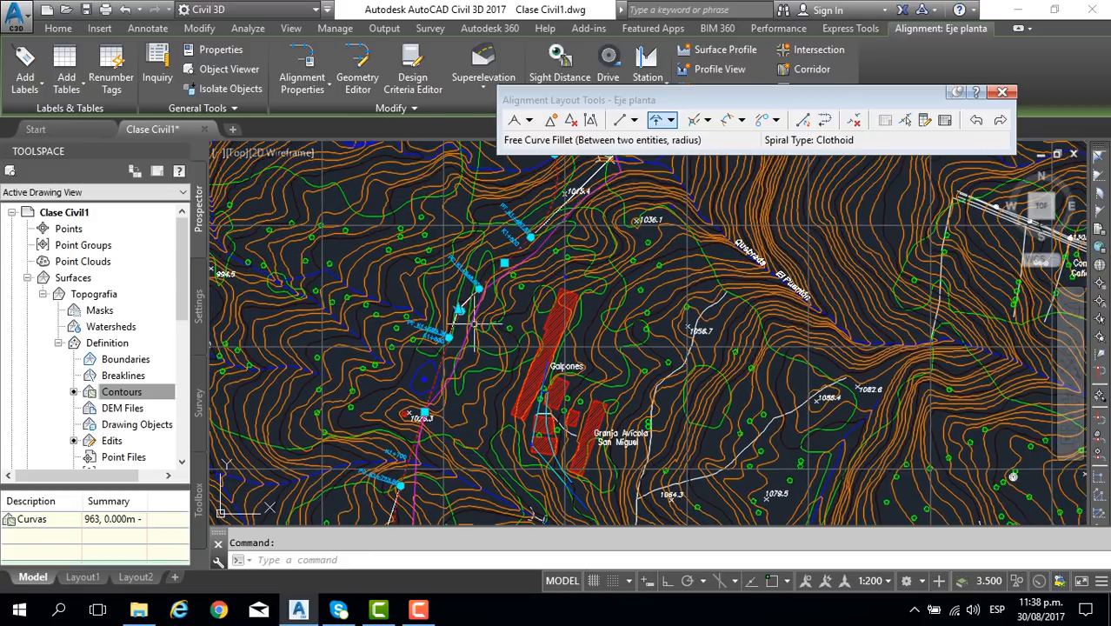
middle_drag(552, 231, 536, 305)
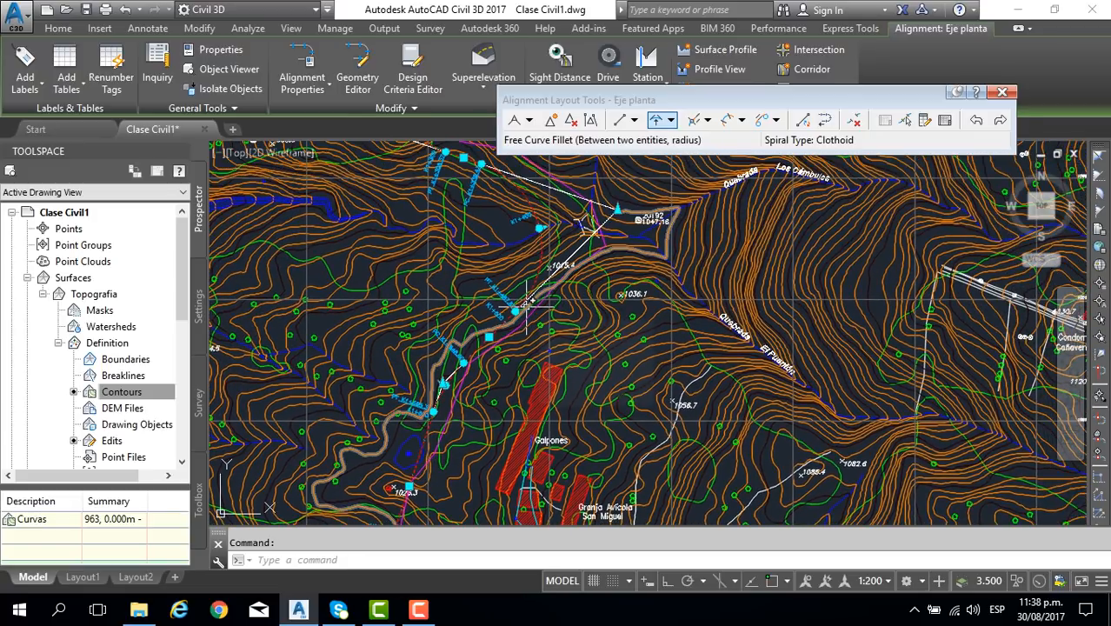
middle_drag(521, 266, 611, 384)
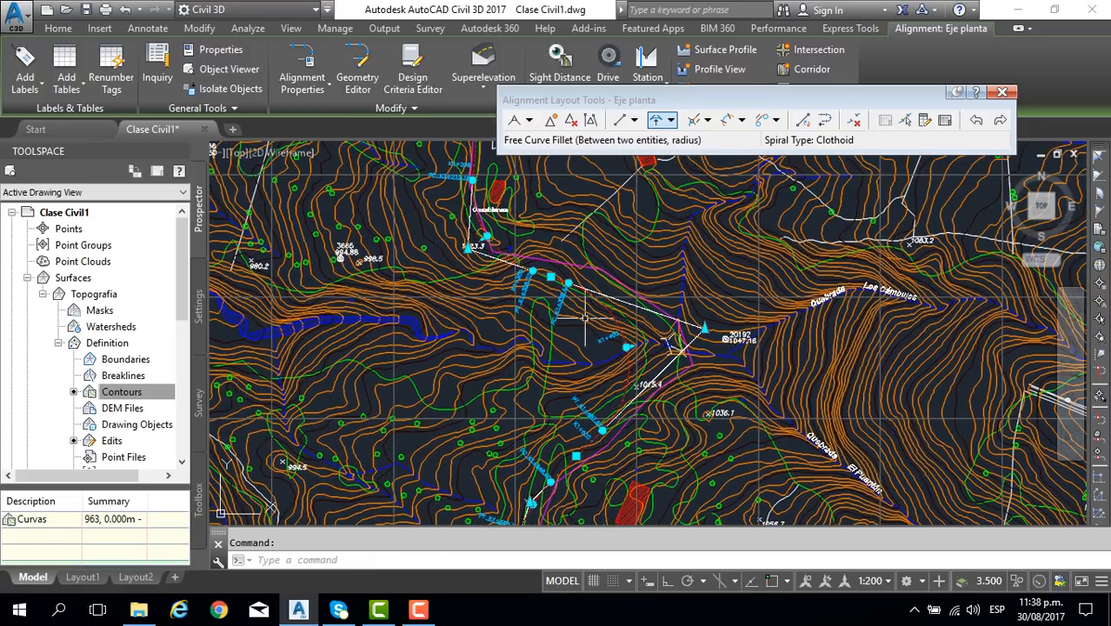
middle_drag(458, 219, 481, 356)
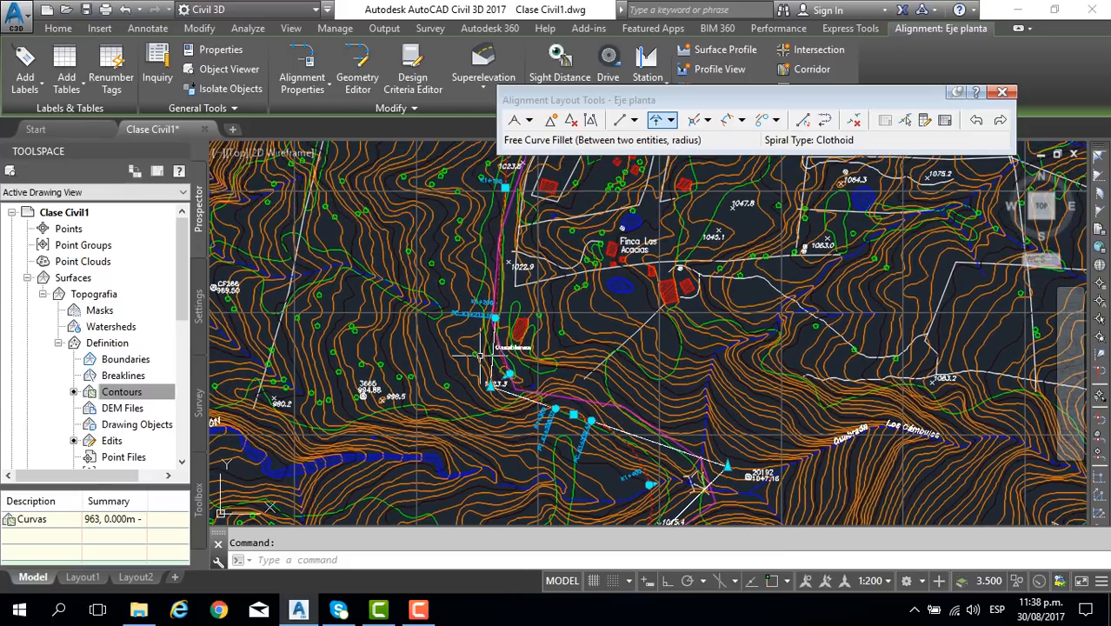
Examine the alignment from Casablanca back to the curve around K0+700, comparing it with the magenta guide line.
middle_drag(511, 248, 516, 378)
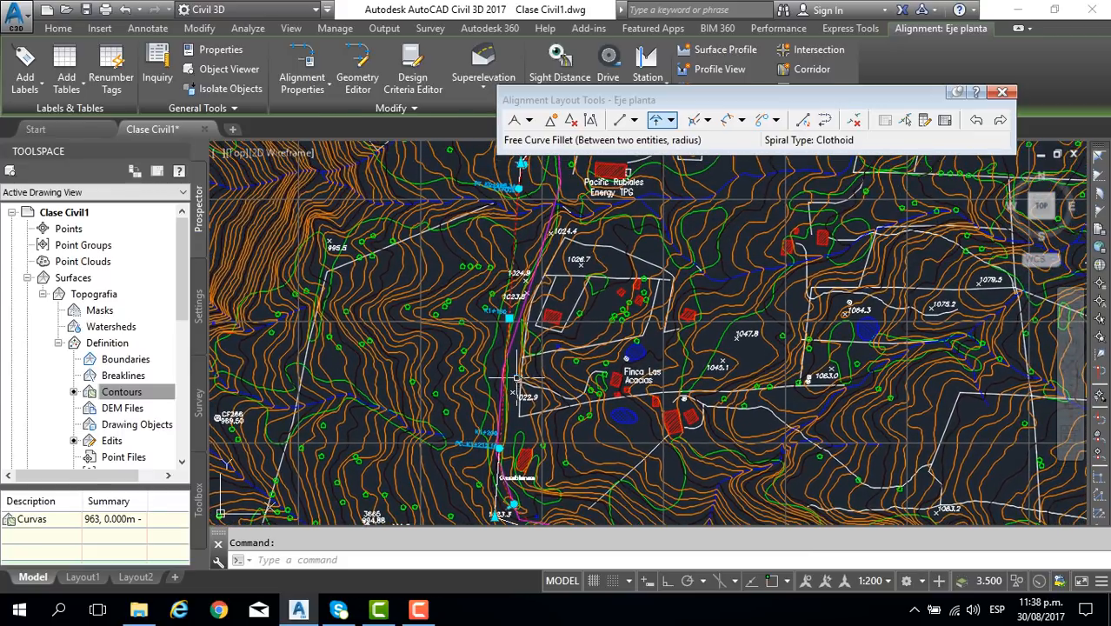
key(Escape)
middle_drag(539, 235, 513, 393)
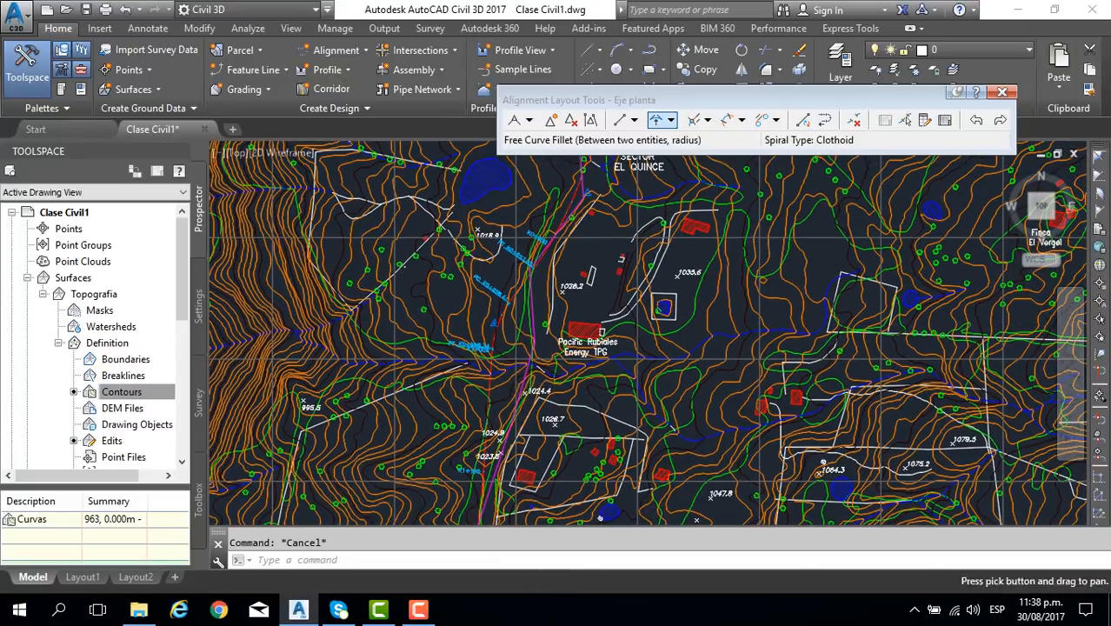
mouse_move(526, 280)
middle_down()
mouse_move(533, 301)
mouse_move(548, 236)
middle_up()
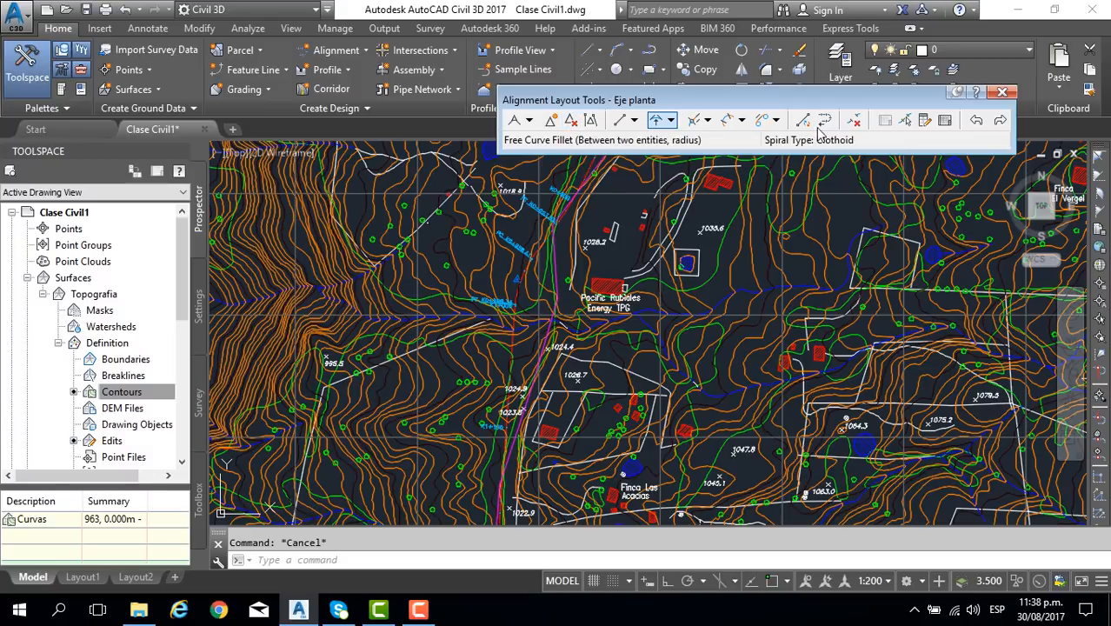
drag(840, 102, 828, 81)
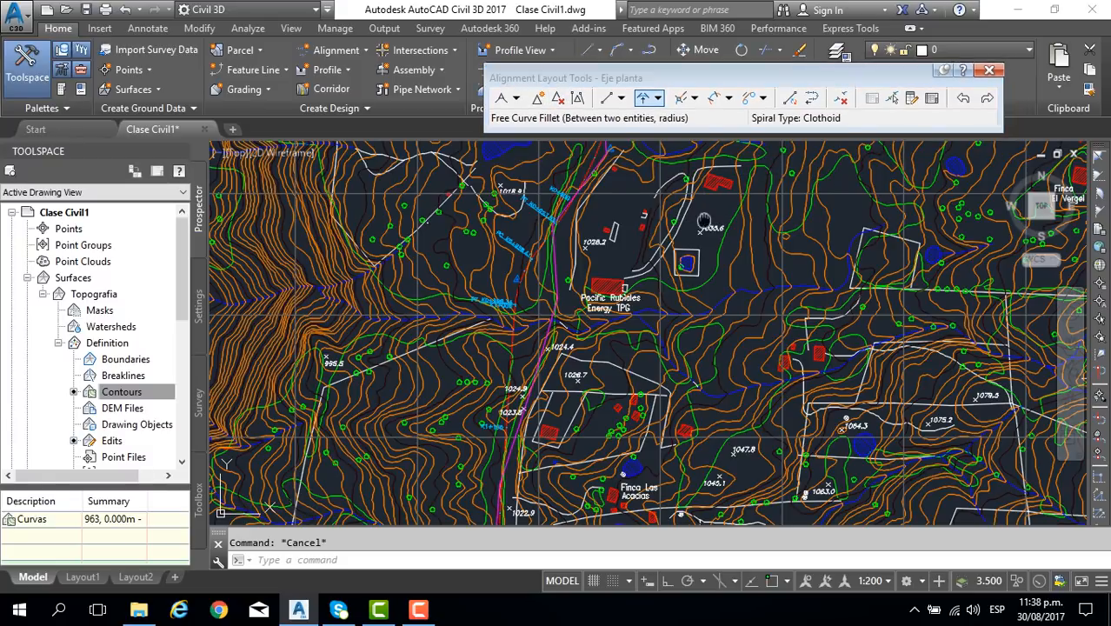
scroll(705, 221, up, 3)
scroll(581, 203, up, 2)
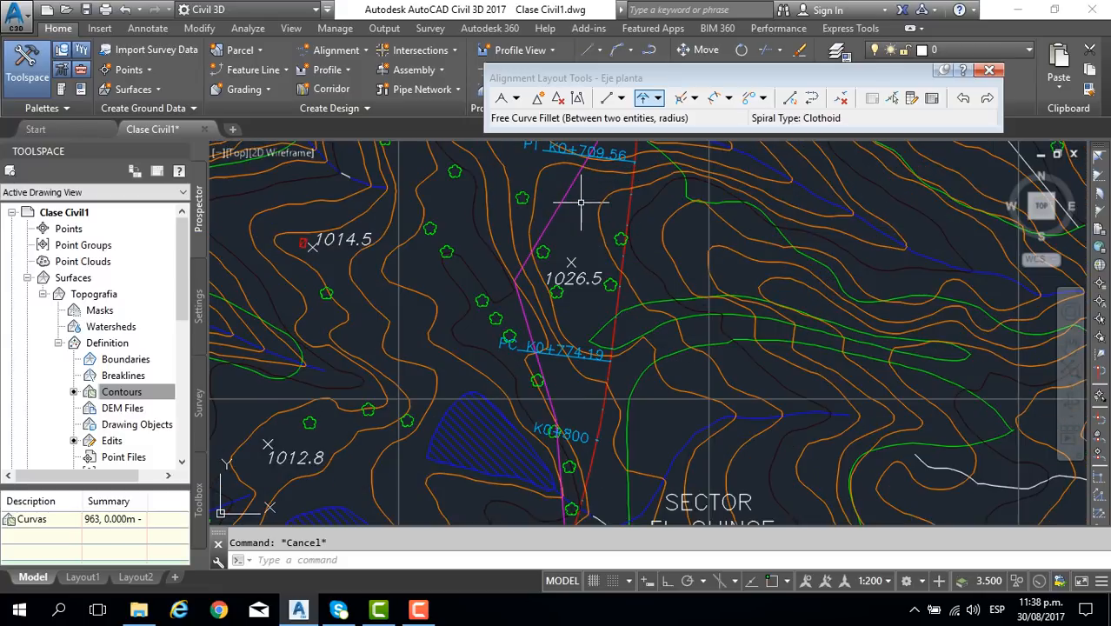
middle_drag(581, 203, 513, 432)
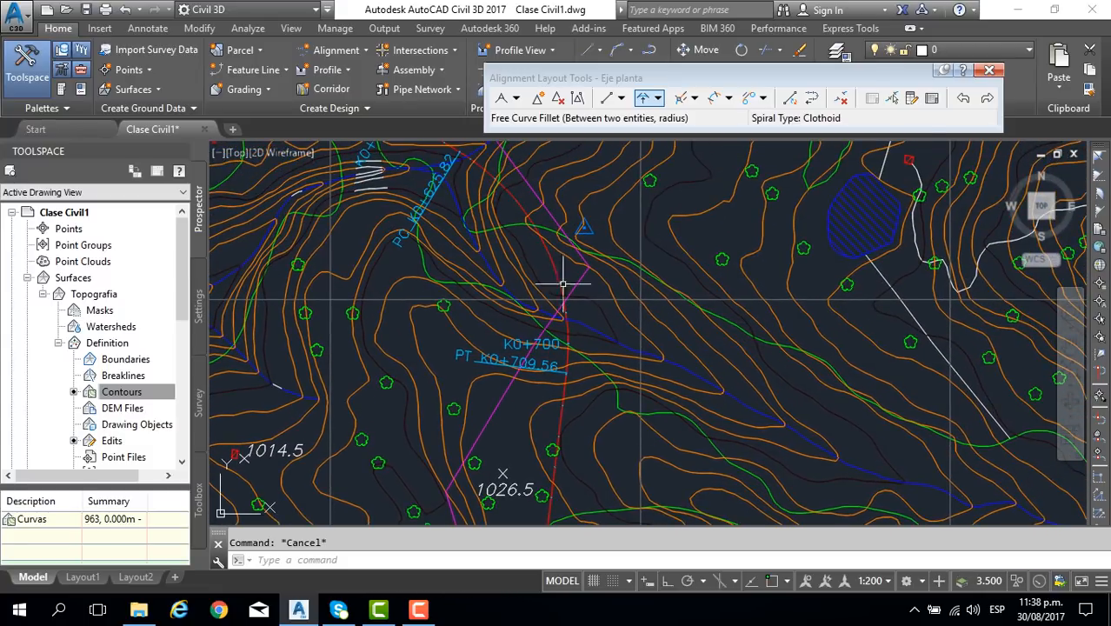
Delete the curve between PC K0+625.82 and PT K0+709.56 from the alignment with Delete sub-entity.
click(507, 184)
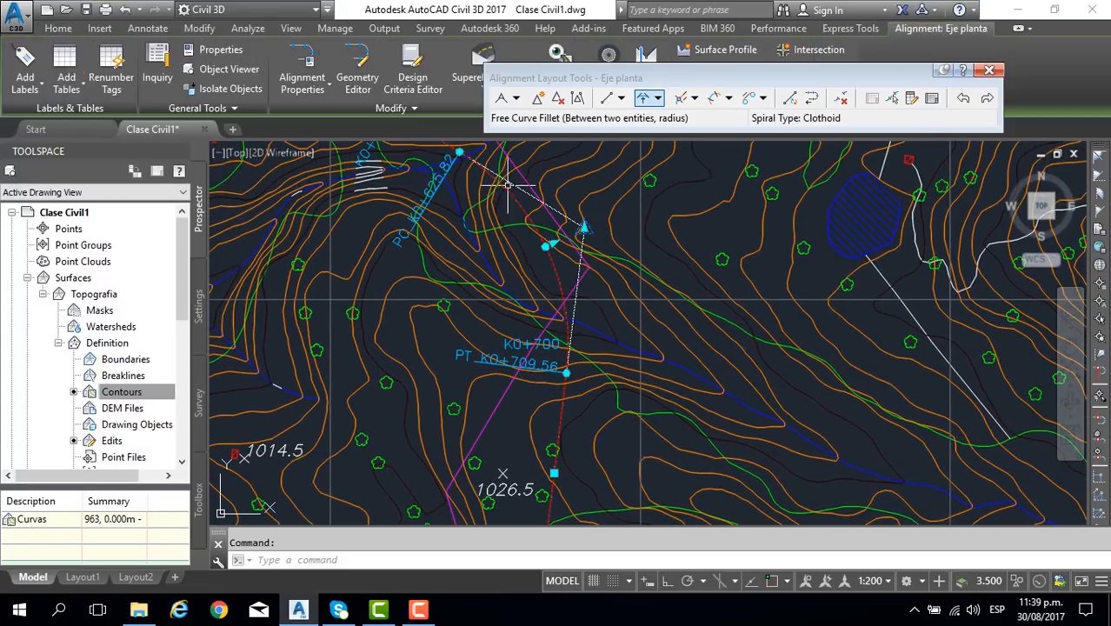
key(Escape)
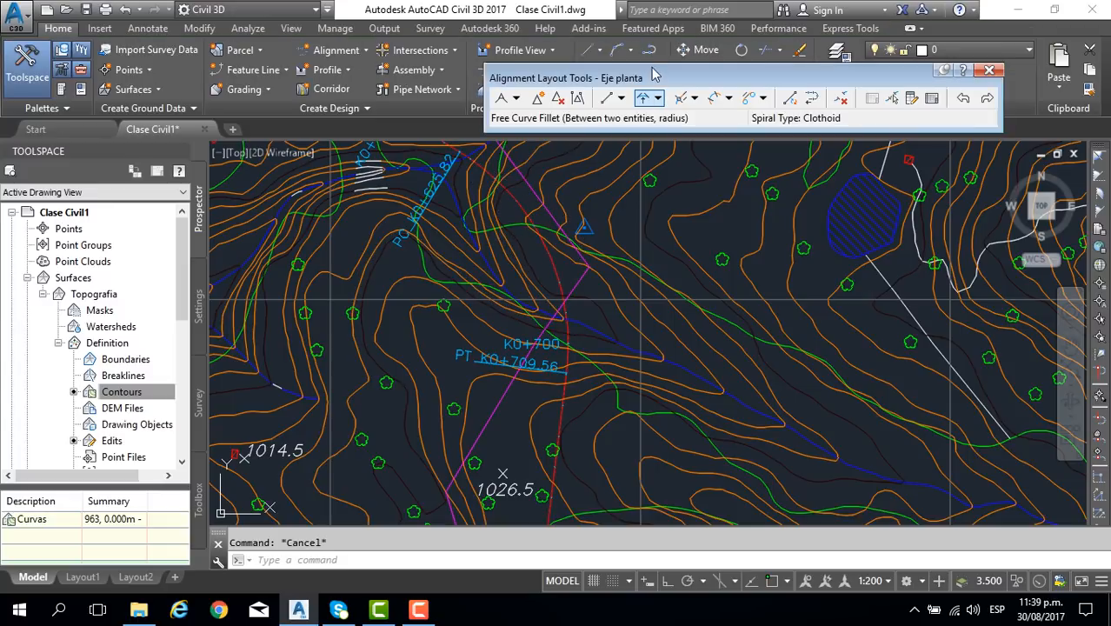
mouse_move(656, 80)
mouse_down()
mouse_move(632, 107)
mouse_move(652, 100)
mouse_up()
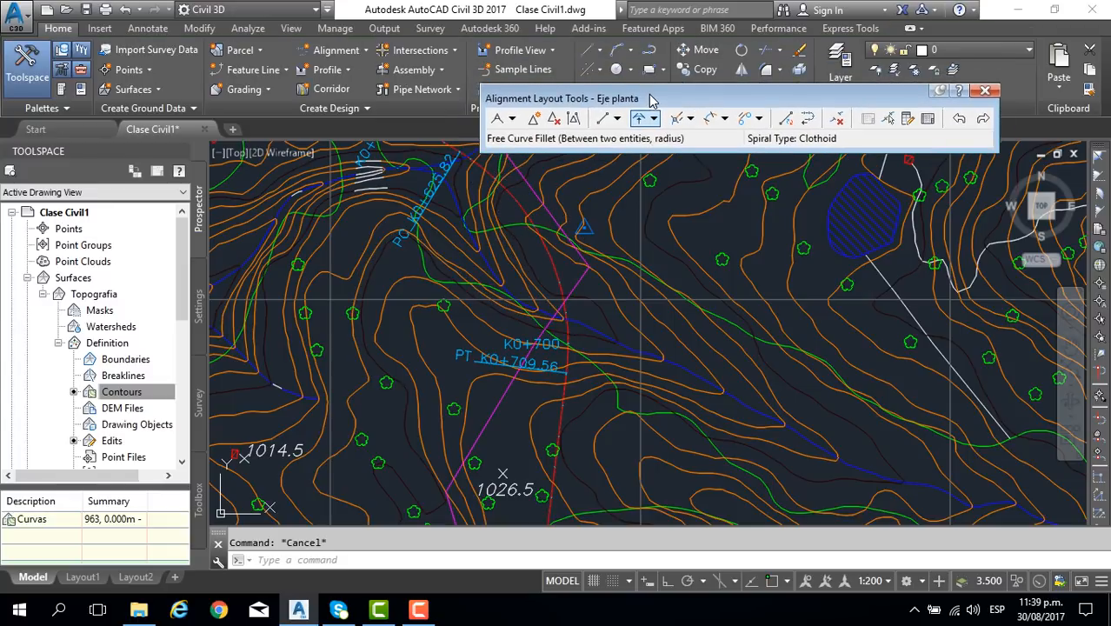
click(837, 119)
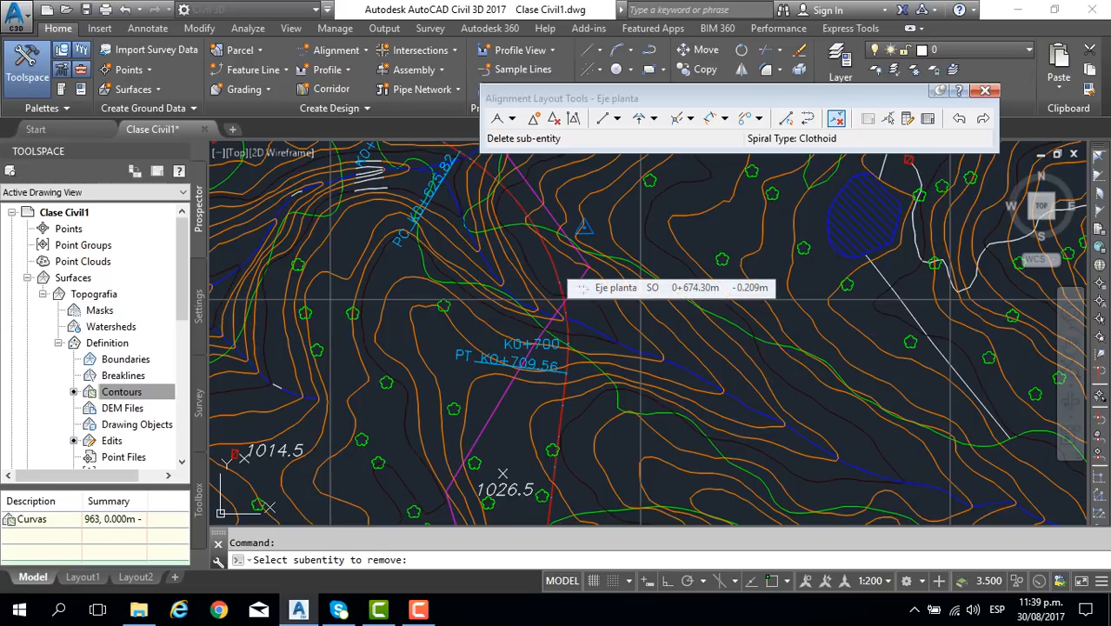
click(574, 288)
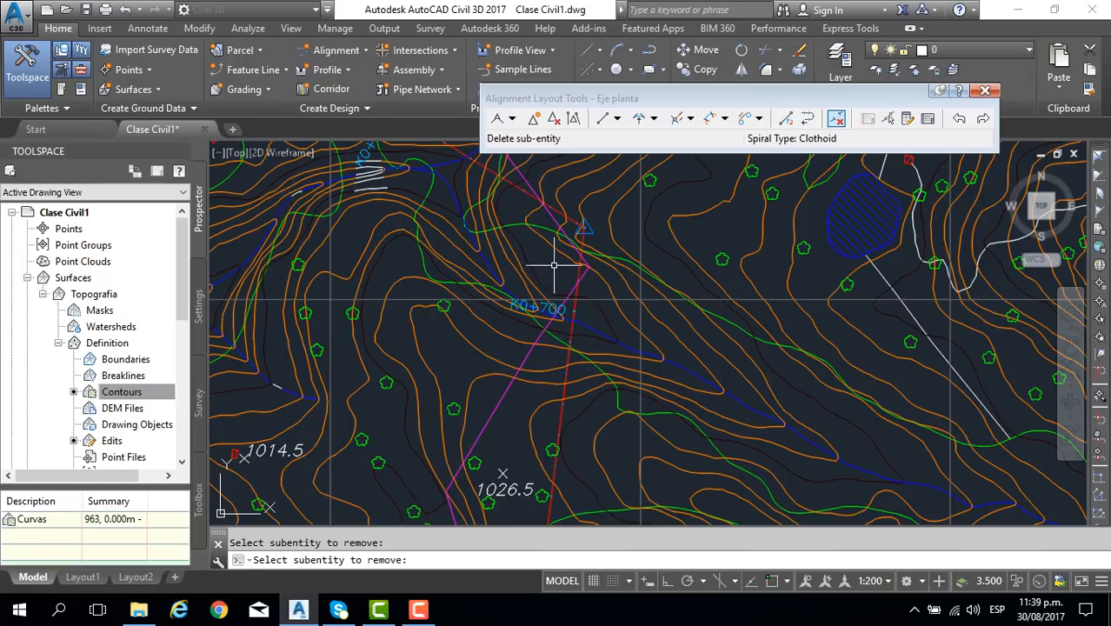
key(Return)
Try to move the alignment vertex just before K0+700.
middle_drag(553, 265, 641, 349)
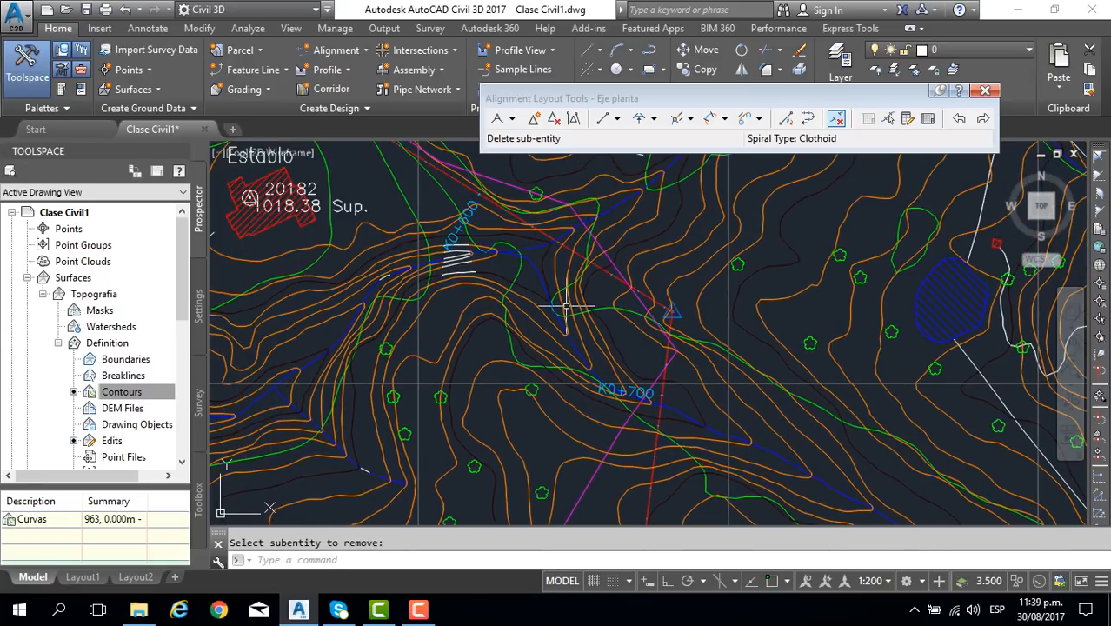
key(Return)
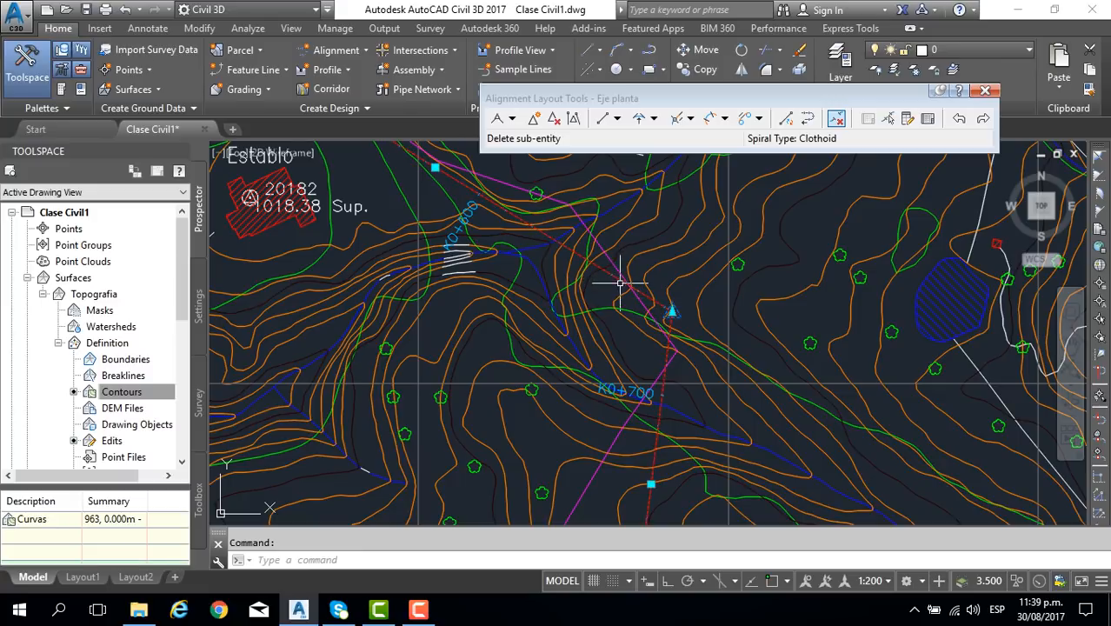
click(672, 311)
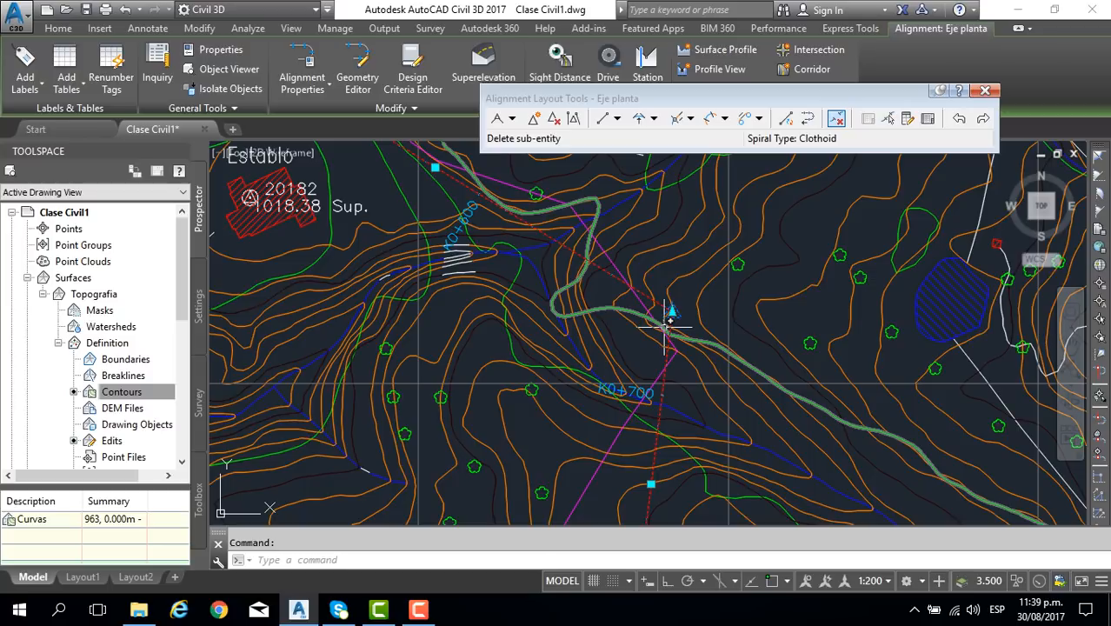
click(672, 311)
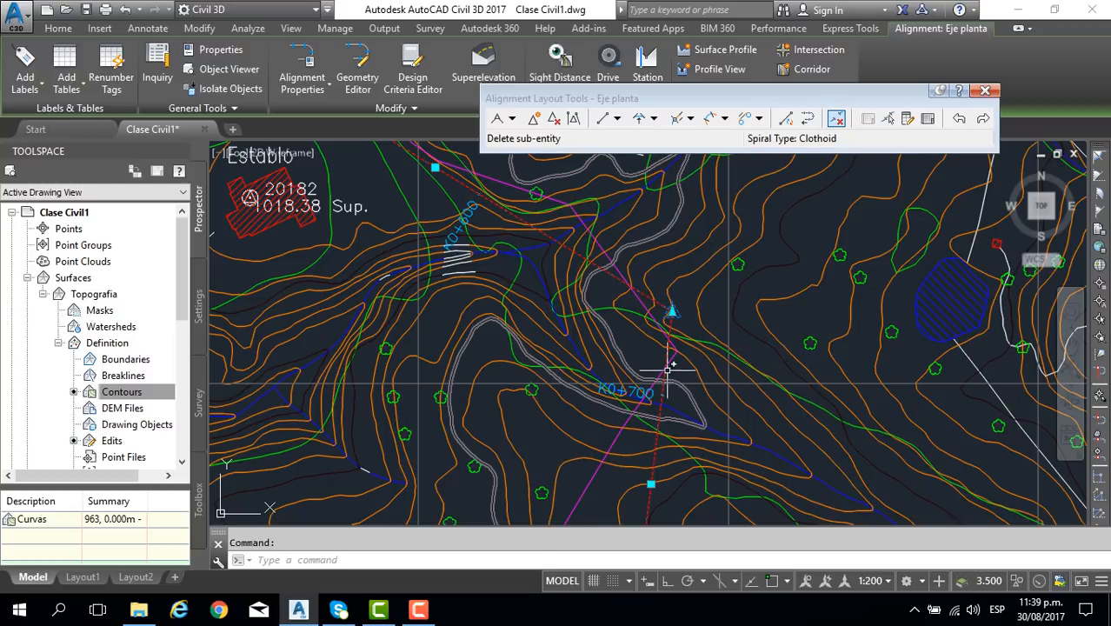
Add a 73 m radius free curve fillet, solution angle less than 180, between the tangents meeting just before K0+700.
click(641, 122)
click(609, 274)
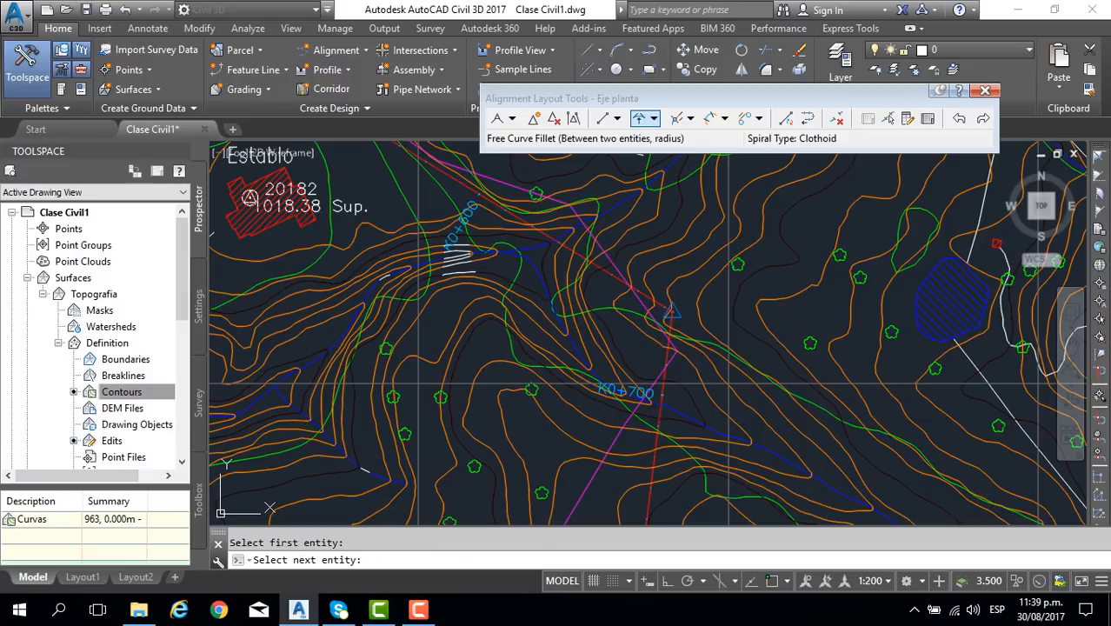
click(656, 409)
key(Return)
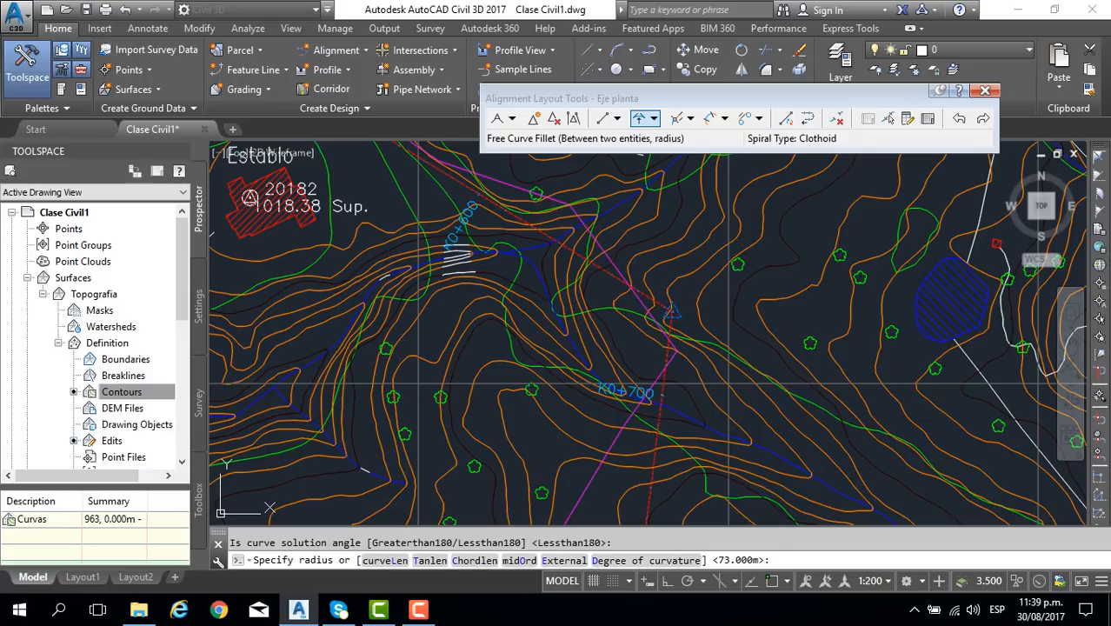
key(Return)
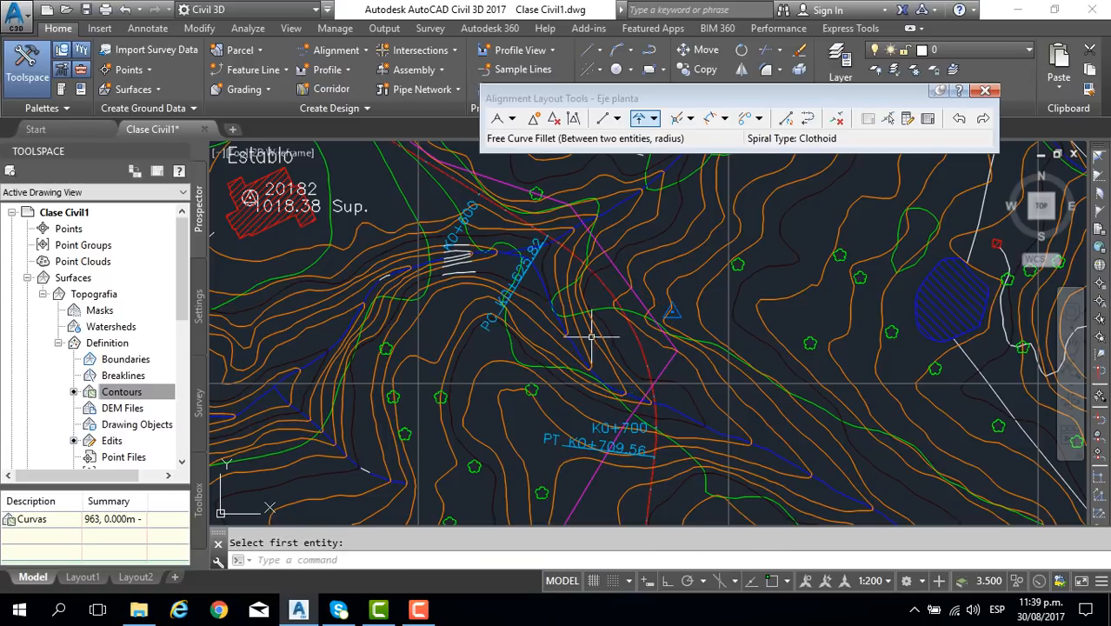
Examine the alignment past Casablanca to its end at K1+928 and the curve near K1+800.
scroll(592, 334, down, 5)
mouse_move(553, 326)
middle_down()
mouse_move(563, 426)
mouse_move(544, 348)
mouse_move(549, 189)
mouse_move(501, 167)
mouse_move(494, 144)
middle_up()
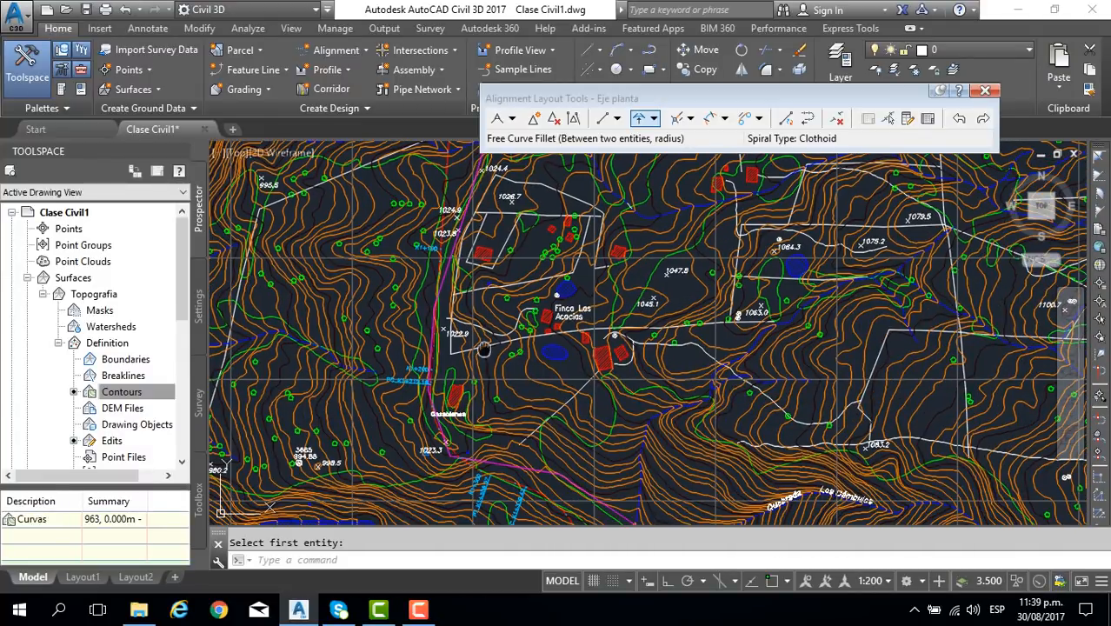
middle_drag(476, 332, 453, 242)
mouse_move(565, 442)
middle_down()
mouse_move(567, 391)
mouse_move(500, 343)
mouse_move(466, 333)
mouse_move(465, 389)
mouse_move(456, 313)
middle_up()
scroll(486, 339, up, 2)
scroll(467, 333, up, 5)
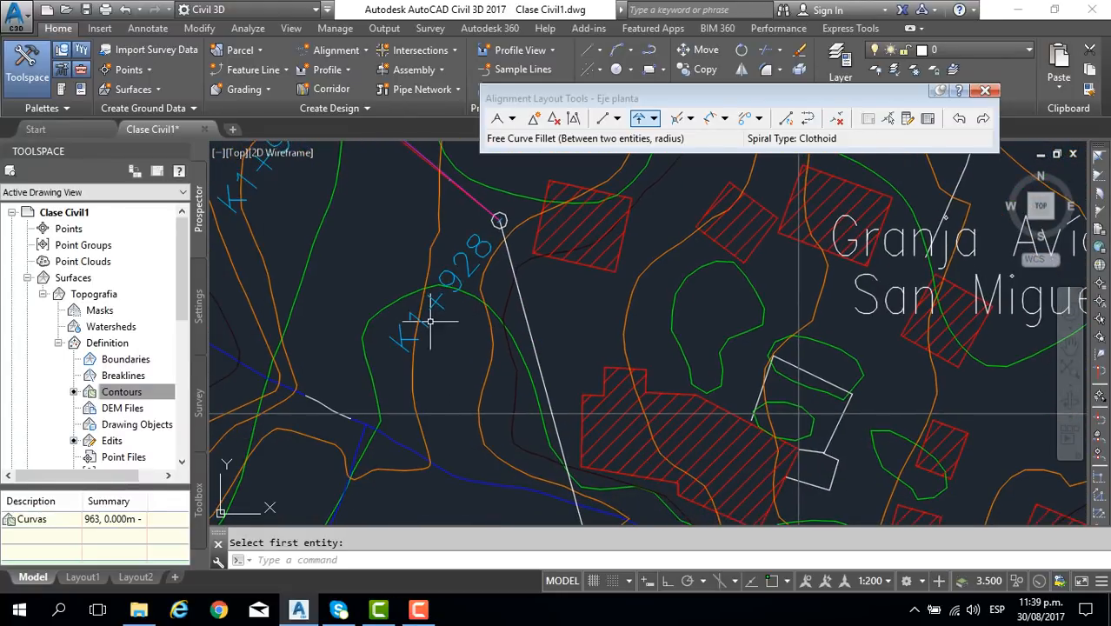
scroll(496, 391, down, 8)
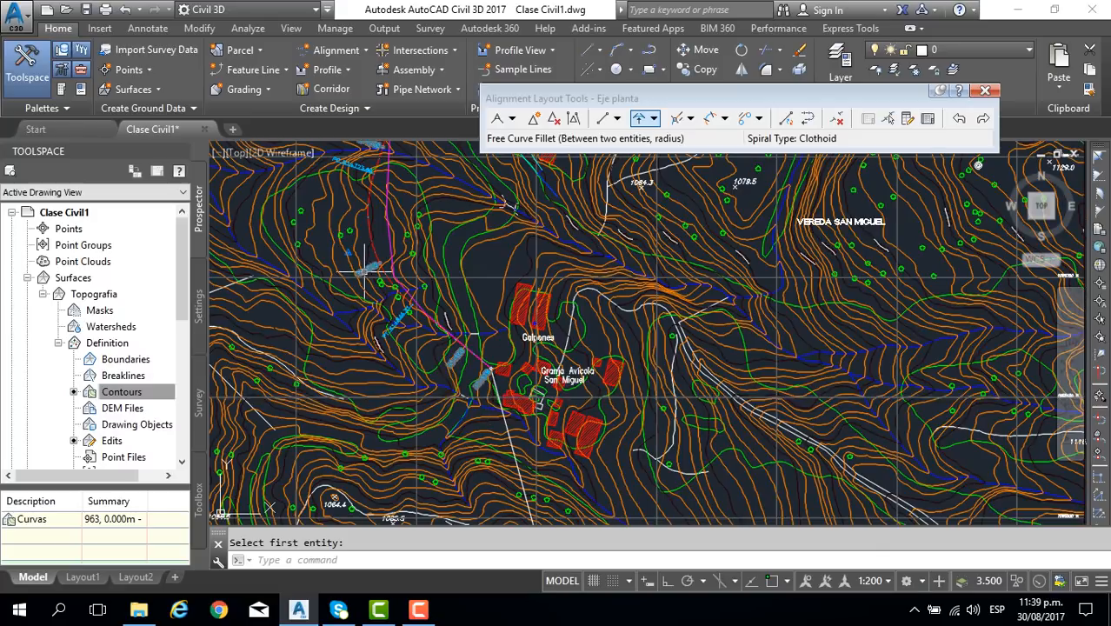
scroll(365, 273, up, 5)
scroll(385, 416, down, 2)
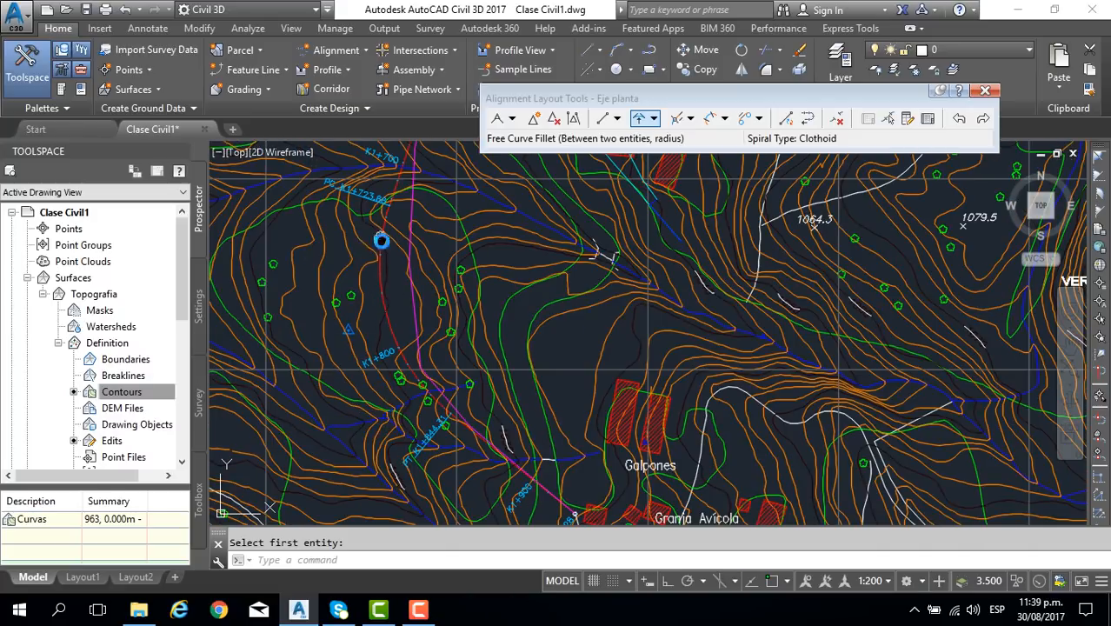
Examine the alignment back to Punto Inicio and look closely at its first curve beyond K0+000.
middle_drag(381, 241, 537, 485)
scroll(562, 287, down, 6)
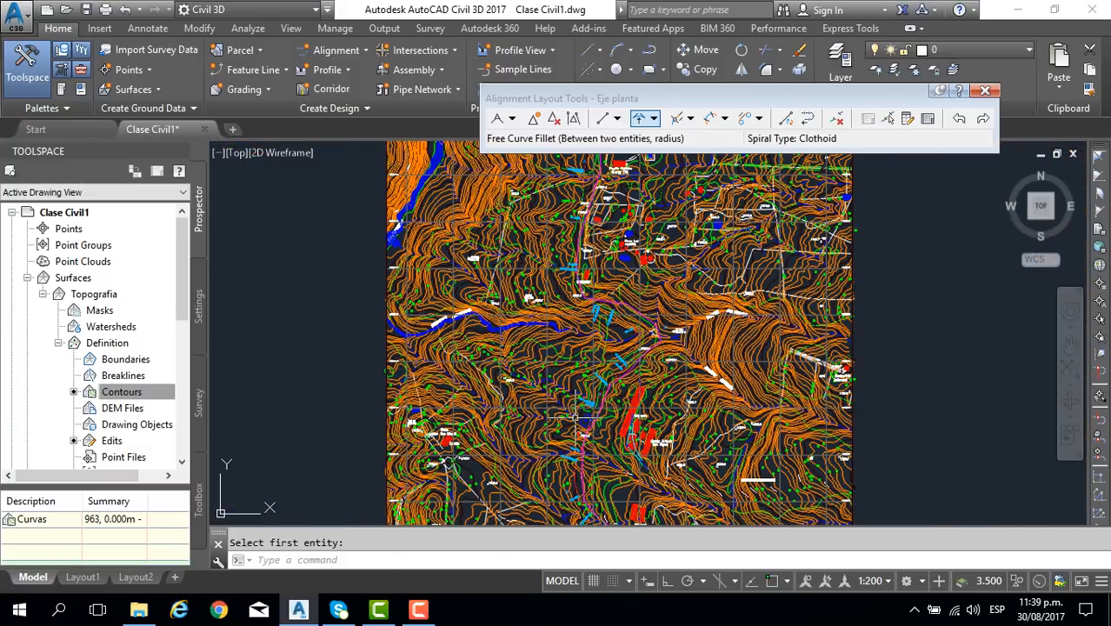
middle_drag(575, 311, 575, 459)
middle_drag(561, 253, 560, 435)
mouse_move(534, 276)
middle_down()
mouse_move(563, 348)
mouse_move(568, 417)
middle_up()
scroll(573, 321, up, 6)
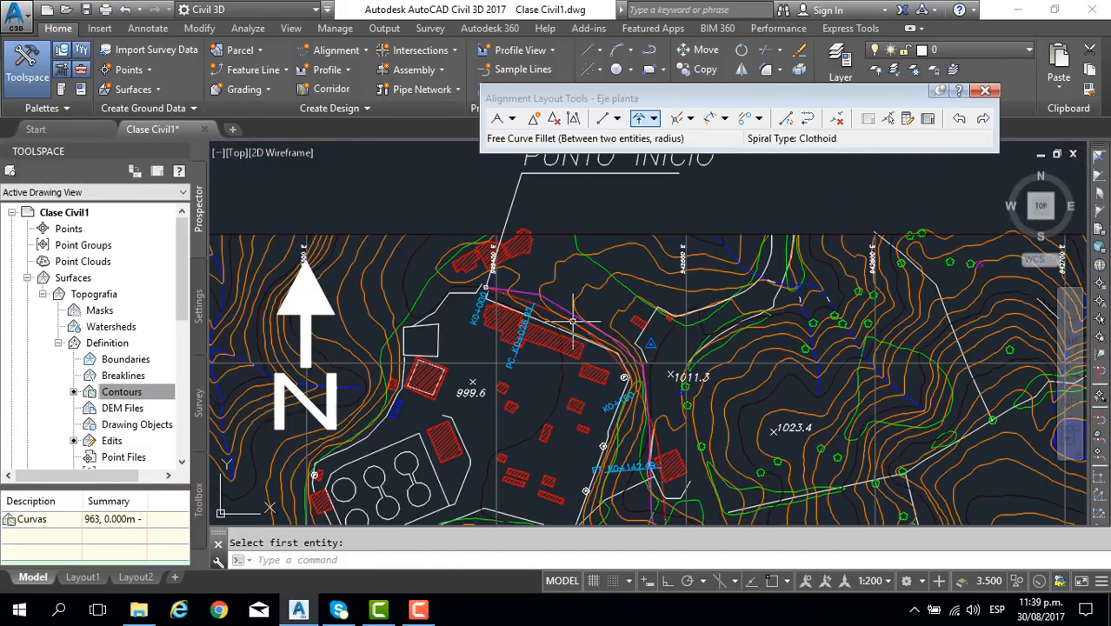
scroll(519, 306, up, 4)
scroll(519, 306, down, 4)
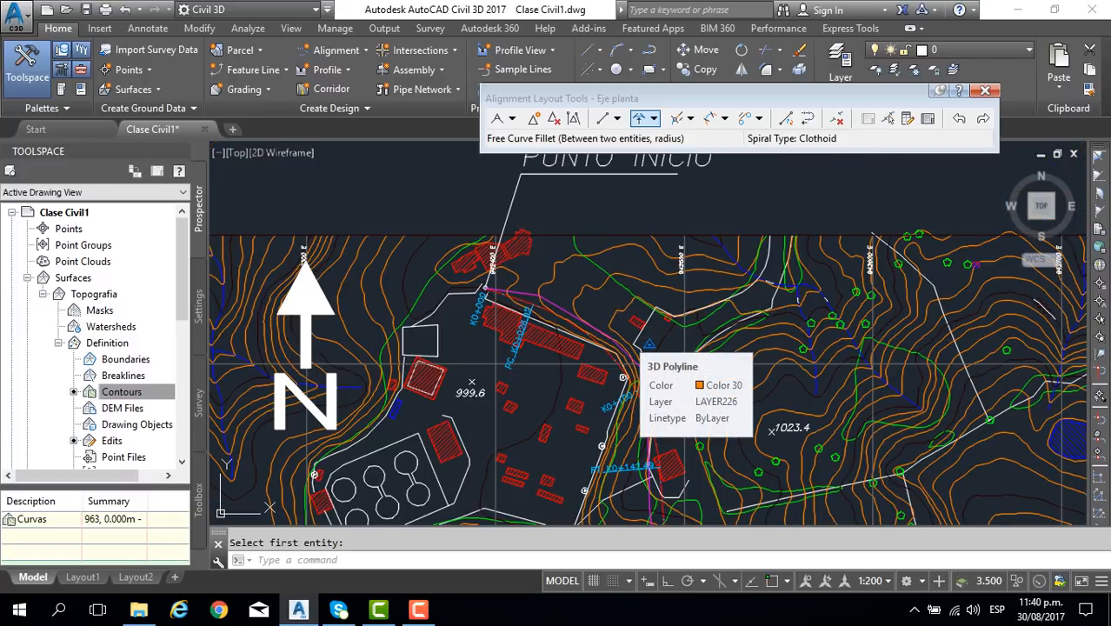
Save the drawing and review the entity lengths, radii and minimum radii in the alignment entities table.
key(ctrl+s)
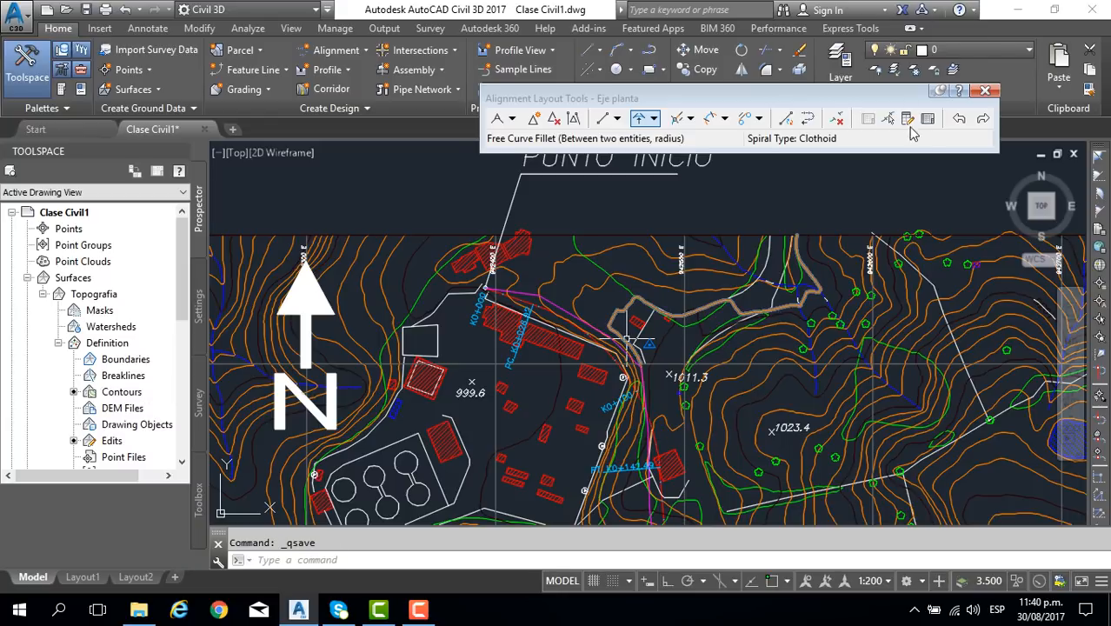
click(928, 119)
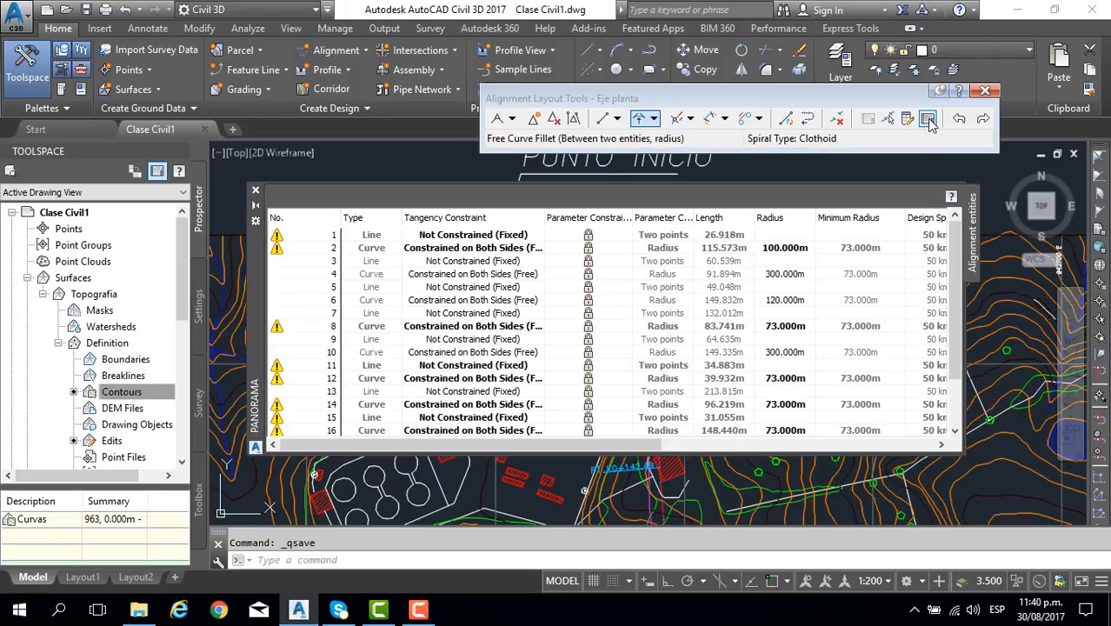
drag(513, 445, 449, 480)
drag(527, 444, 402, 467)
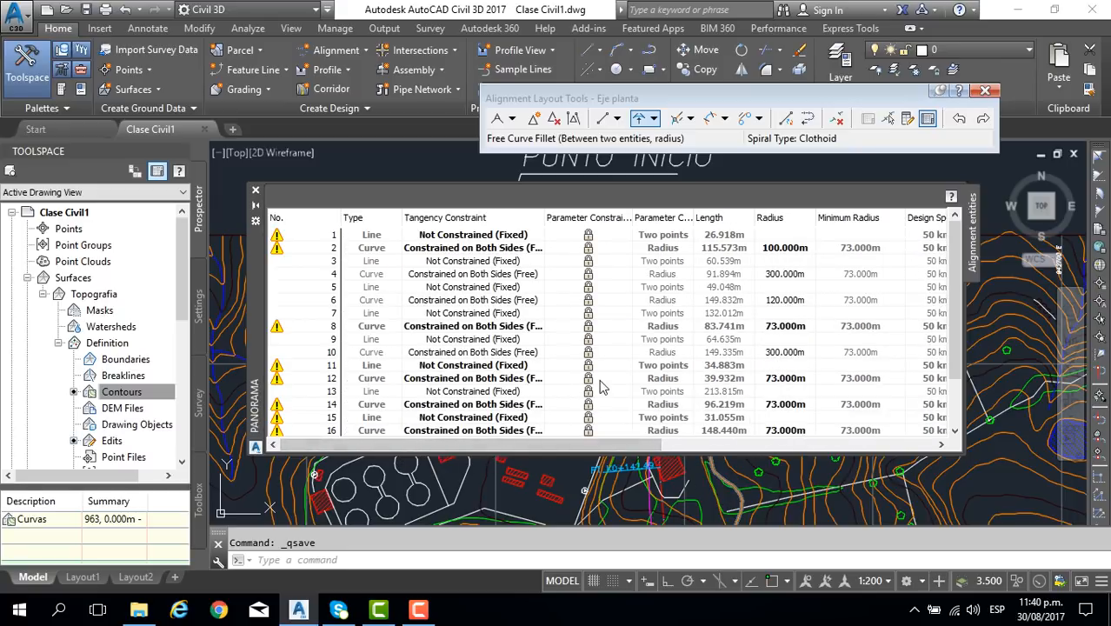
drag(561, 443, 525, 458)
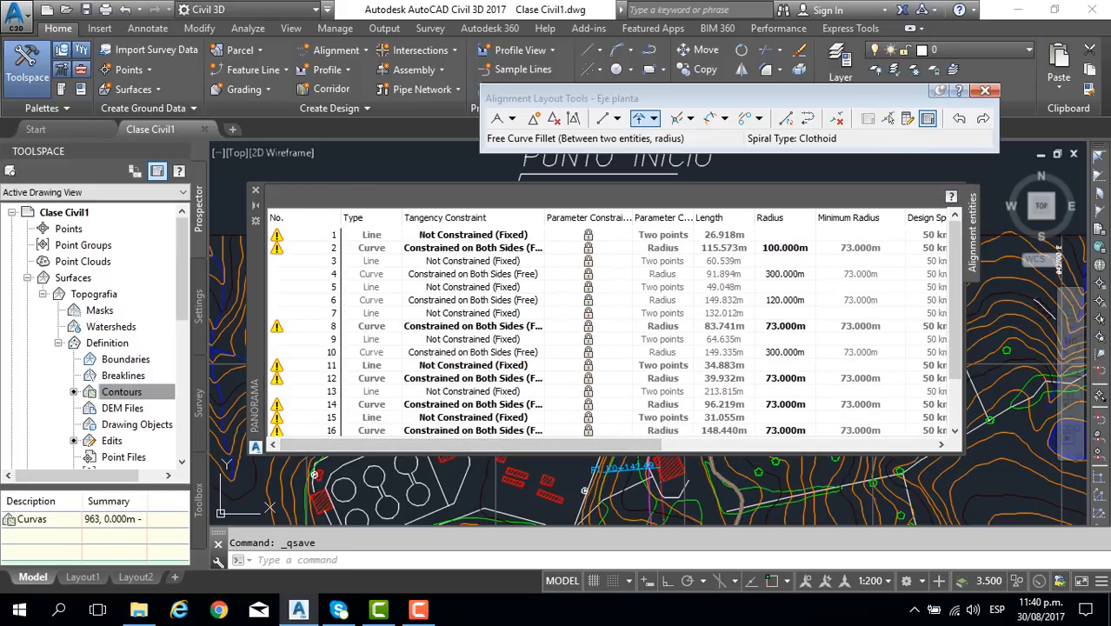
click(255, 191)
Fit the whole drawing in view and save it.
scroll(495, 261, down, 5)
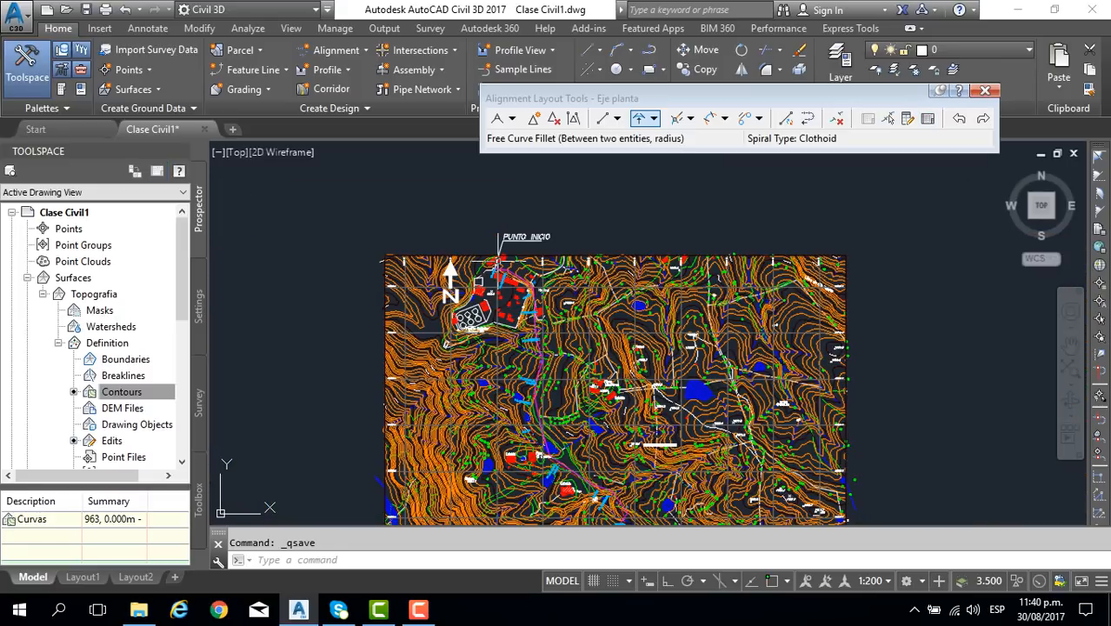
scroll(503, 261, down, 4)
middle_click(511, 283)
middle_click(511, 283)
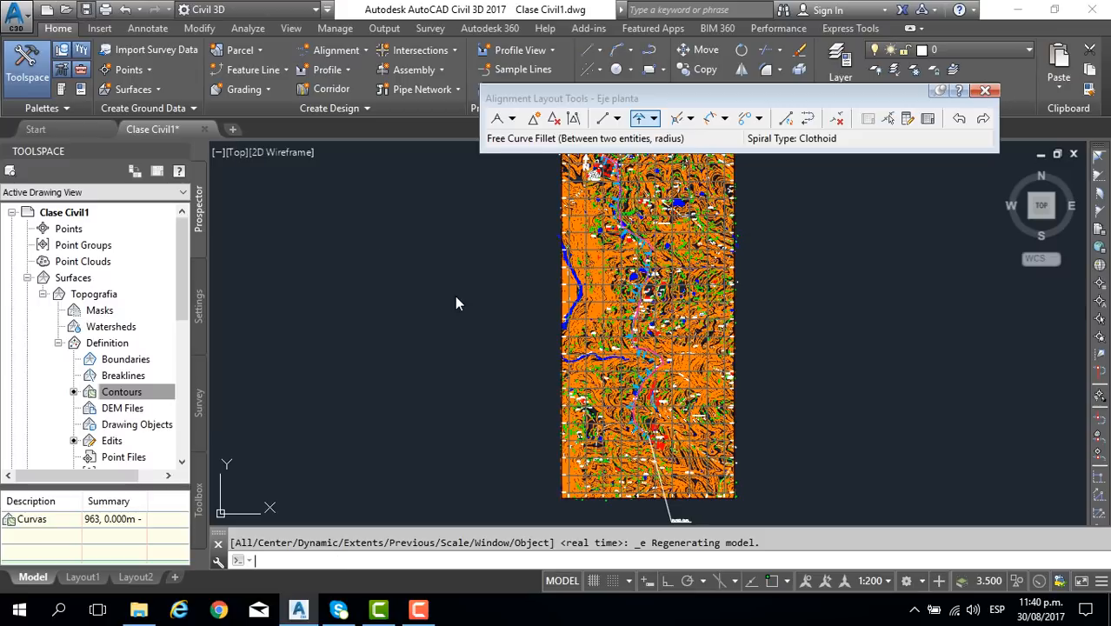
key(ctrl+s)
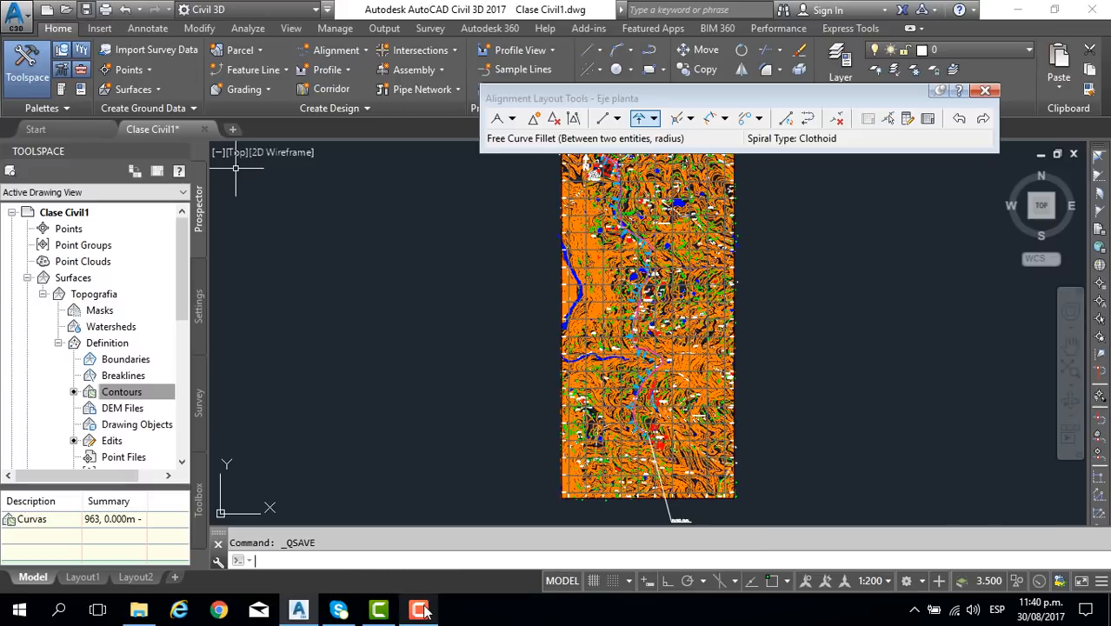